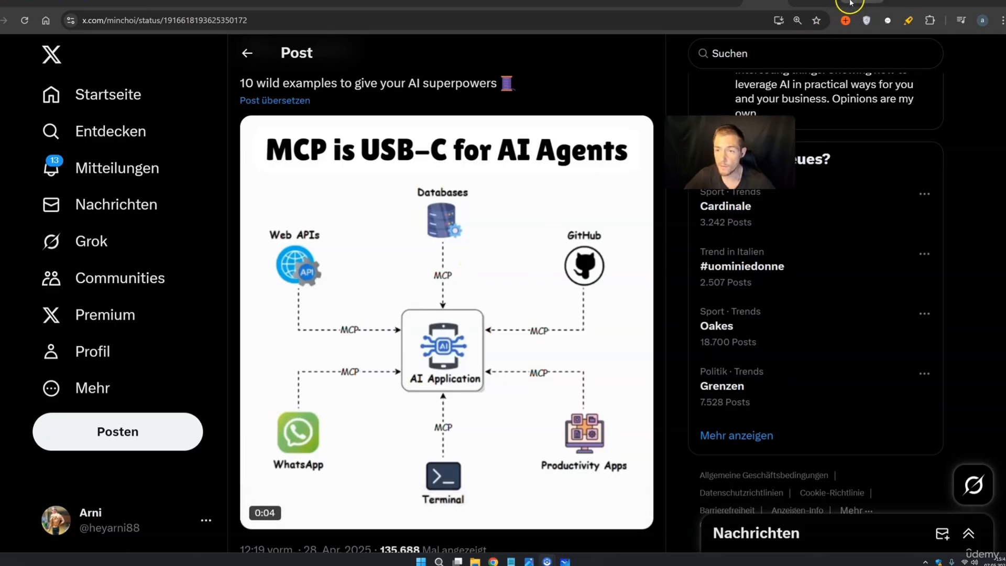
# Switch from the X post to the empty 'My workflow 6' editor in n8n
pyautogui.click(850, 5)
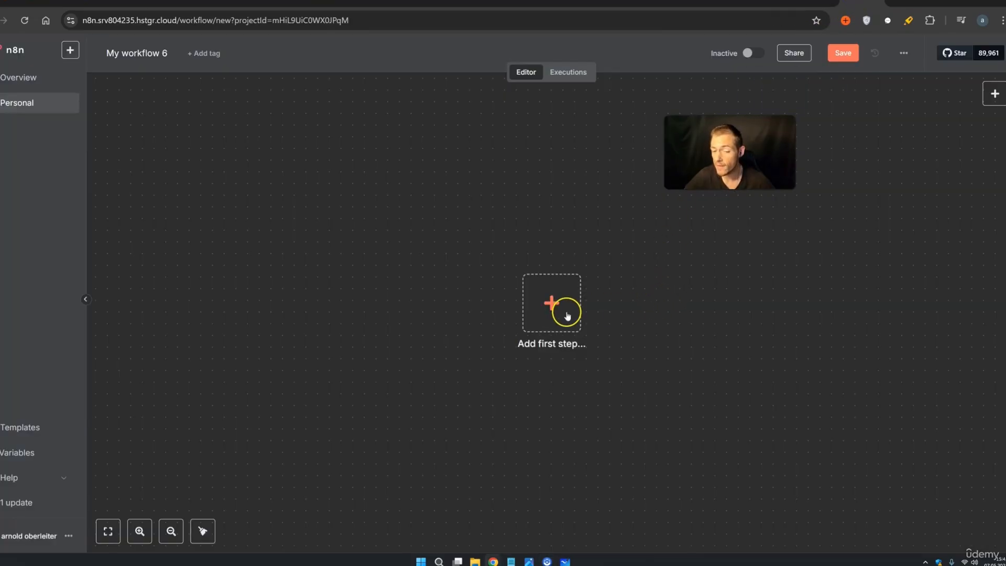
# Add an MCP Server Trigger, found by searching 'mcp', as the workflow's first step
pyautogui.click(567, 315)
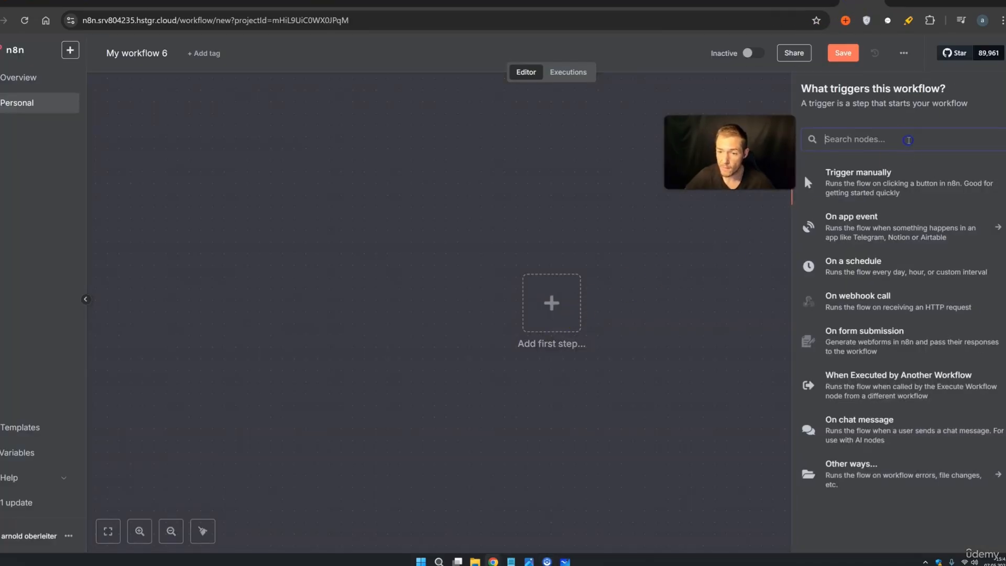
pyautogui.write('mcp')
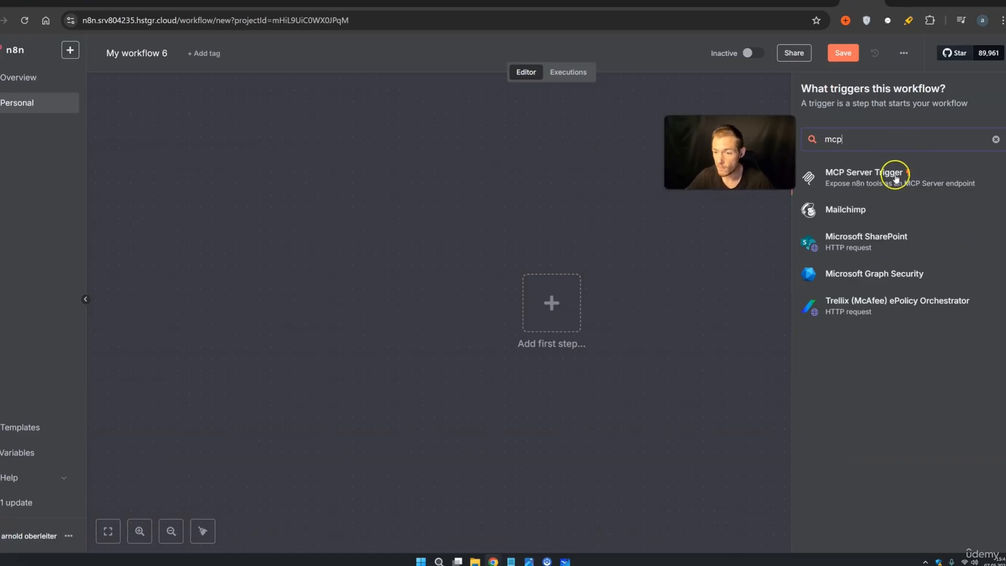
pyautogui.click(896, 177)
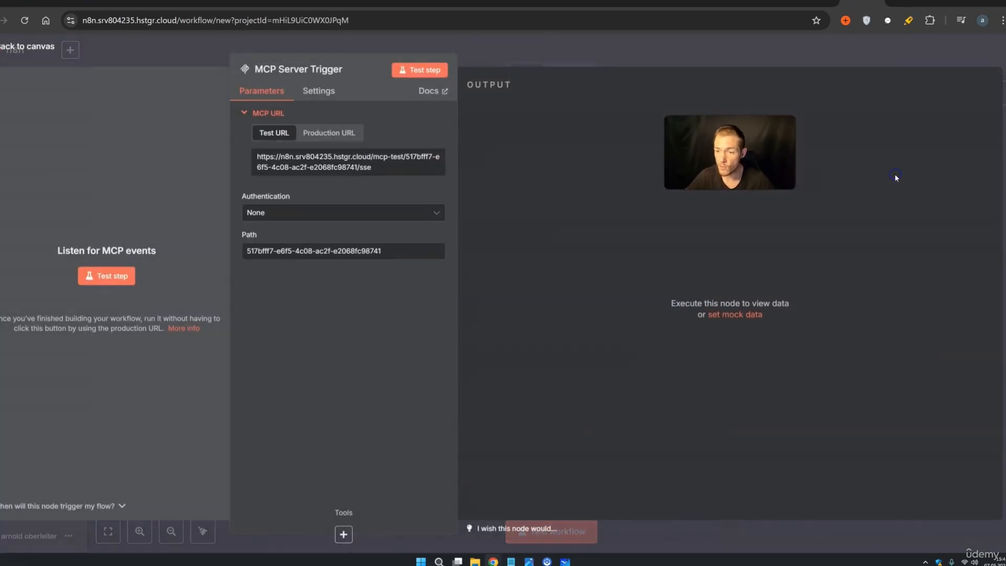
pyautogui.click(664, 67)
# Marquee-select the MCP Server Trigger node on the canvas, then clear the selection
pyautogui.moveTo(797, 450); pyautogui.dragTo(456, 231)
pyautogui.click(747, 411)
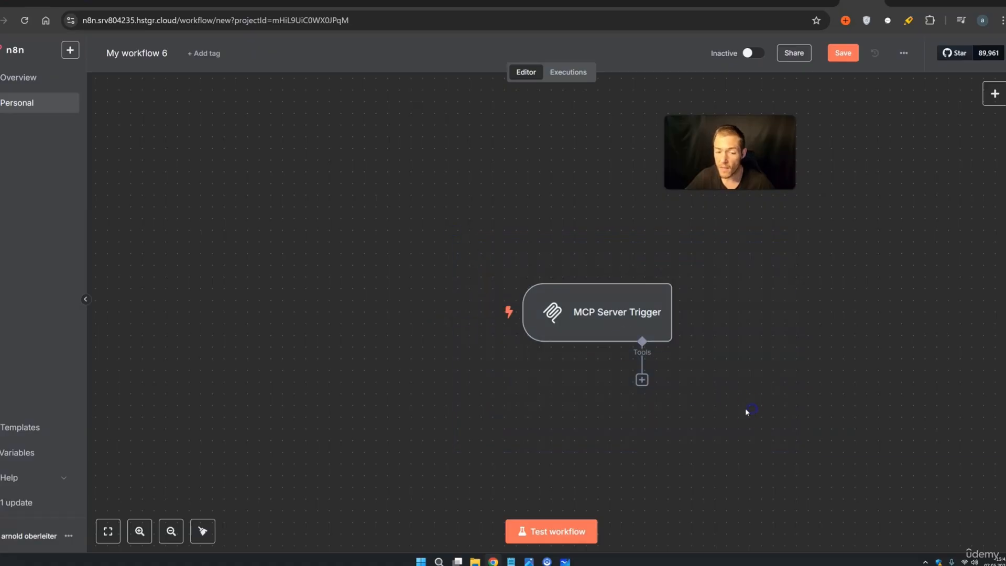
pyautogui.moveTo(738, 456); pyautogui.dragTo(444, 243)
pyautogui.click(526, 458)
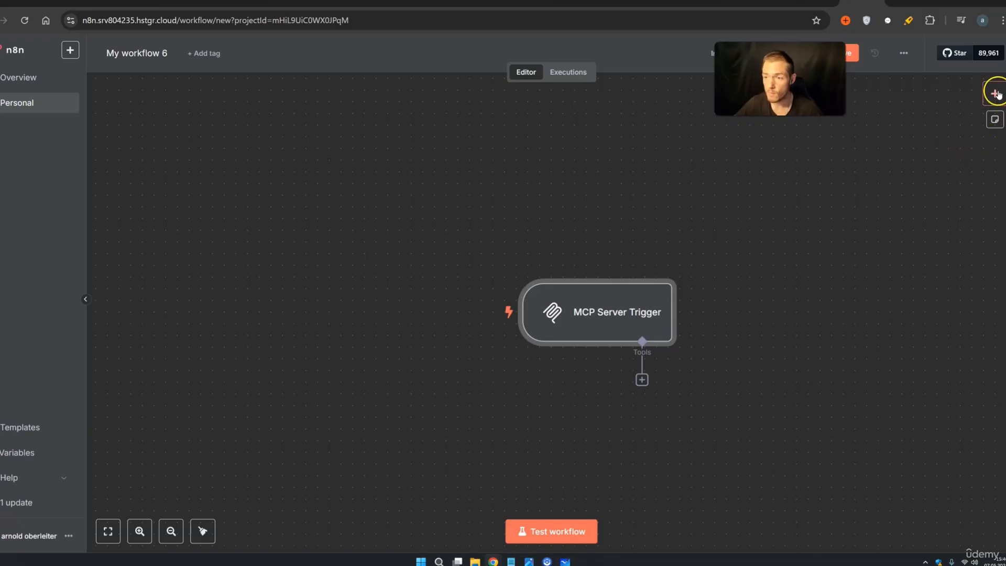
# Add an AI Agent node after the trigger, found by searching 'ai ag'
pyautogui.click(995, 93)
pyautogui.write('ai ag')
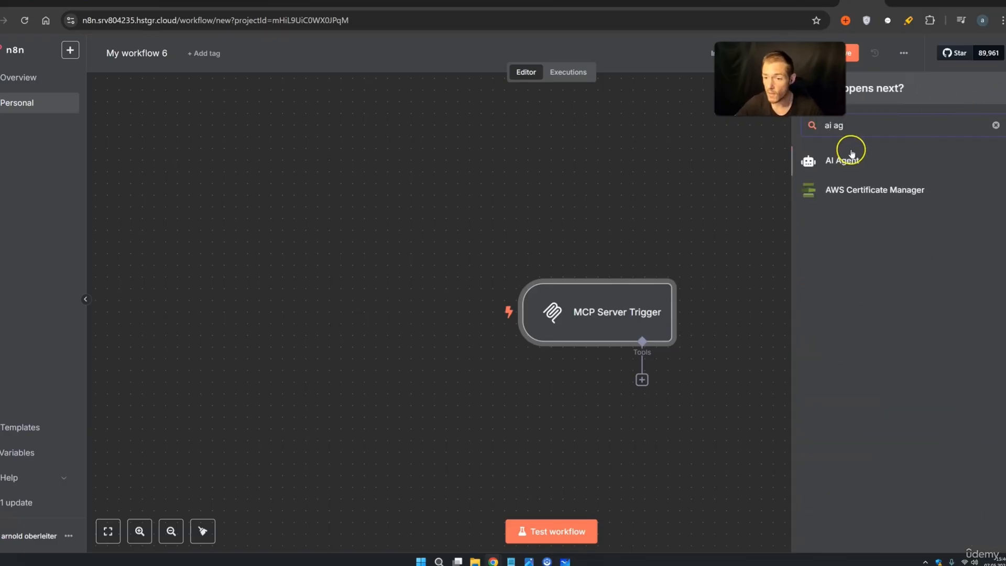
pyautogui.click(848, 159)
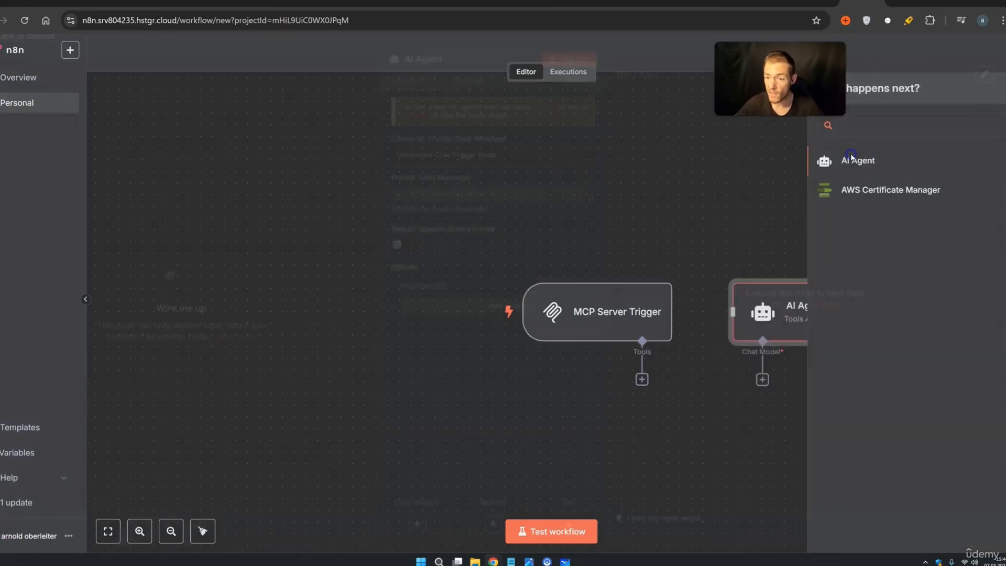
pyautogui.click(684, 61)
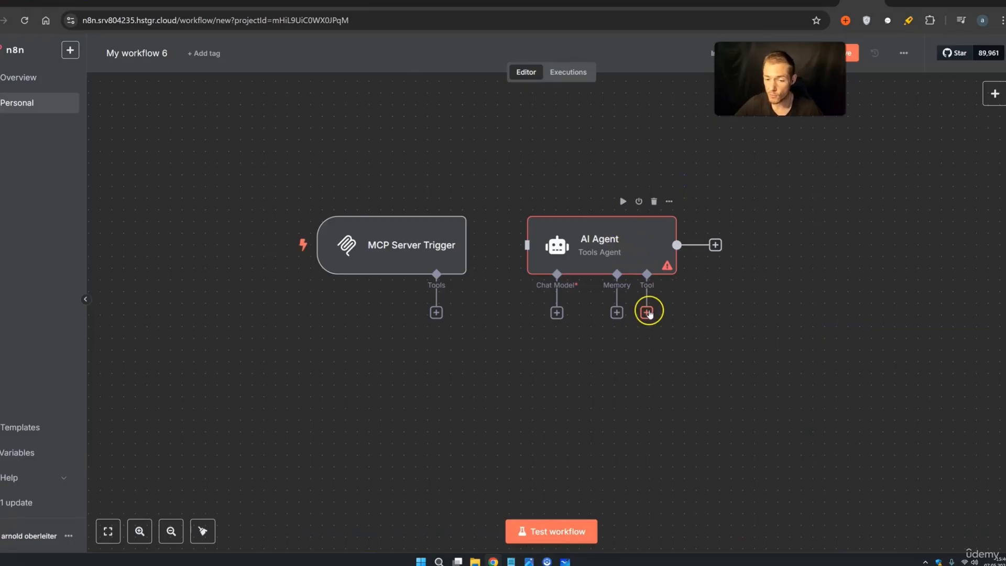
# Attach an MCP Client Tool to the AI Agent's Tool input and place it further right
pyautogui.click(647, 312)
pyautogui.write('mcp')
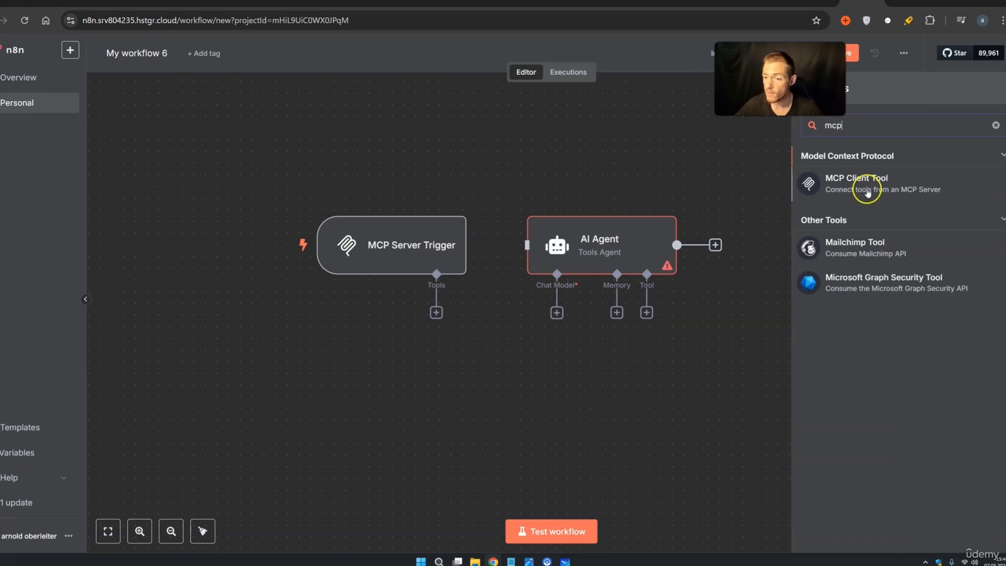
pyautogui.click(867, 187)
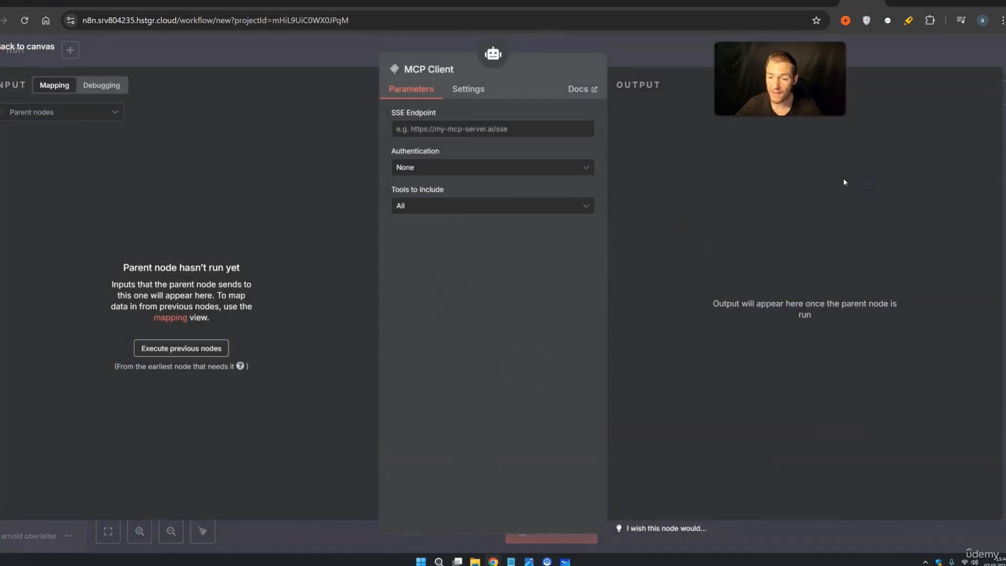
pyautogui.click(686, 65)
pyautogui.moveTo(523, 374); pyautogui.dragTo(709, 376)
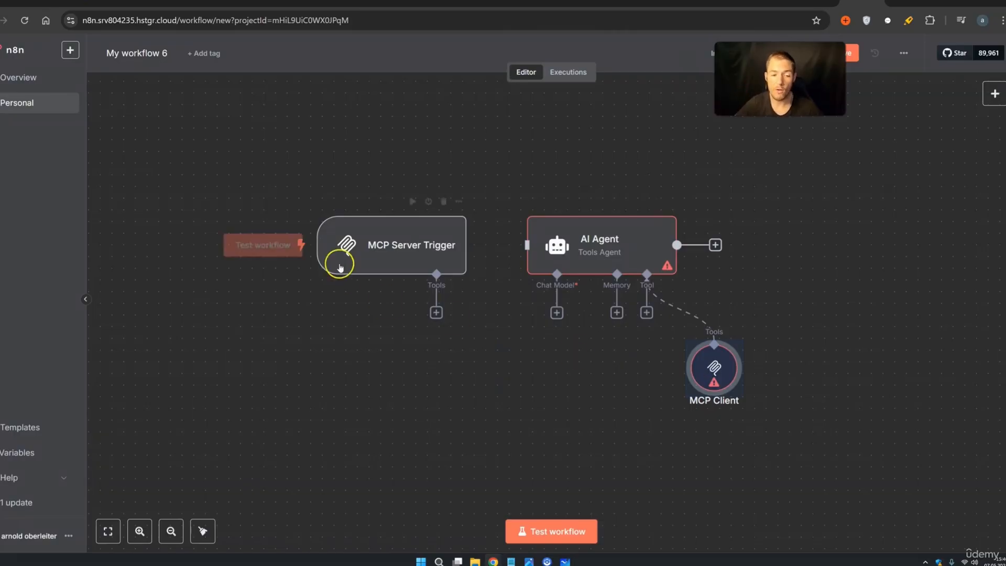
# Move the AI Agent and MCP Client together to the right of the MCP Server Trigger
pyautogui.moveTo(218, 164); pyautogui.dragTo(474, 354)
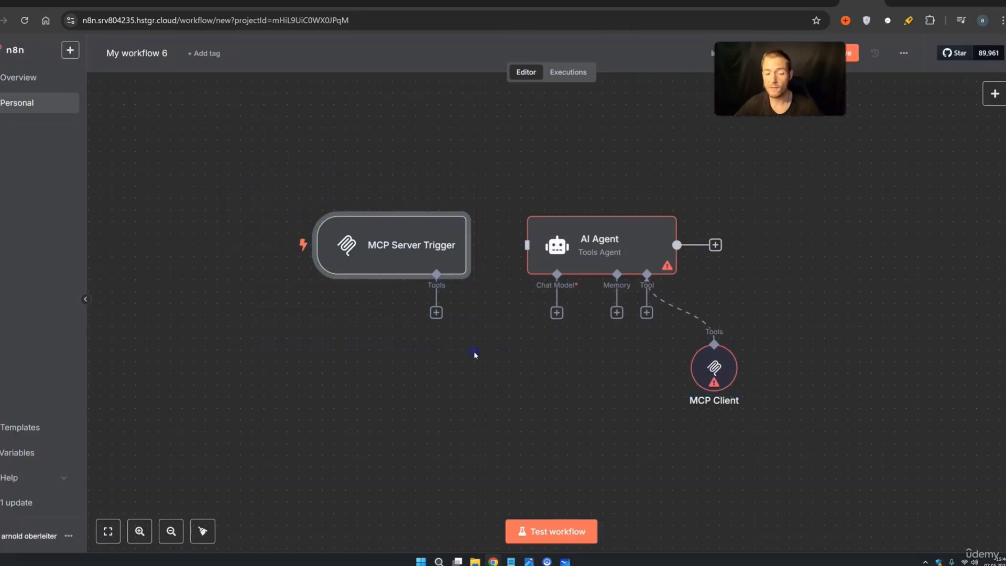
pyautogui.click(524, 314)
pyautogui.moveTo(511, 192); pyautogui.dragTo(769, 458)
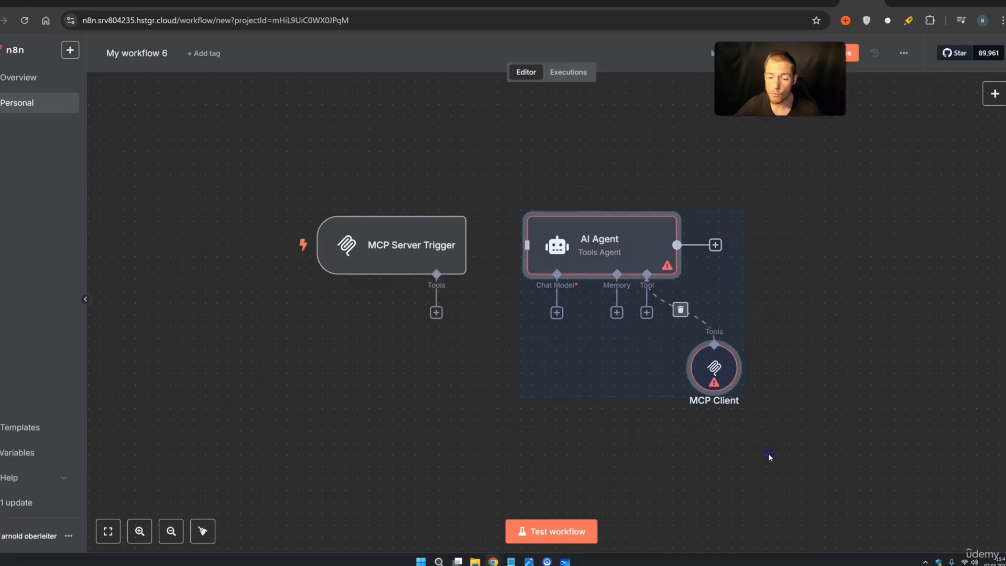
pyautogui.moveTo(595, 241); pyautogui.dragTo(782, 252)
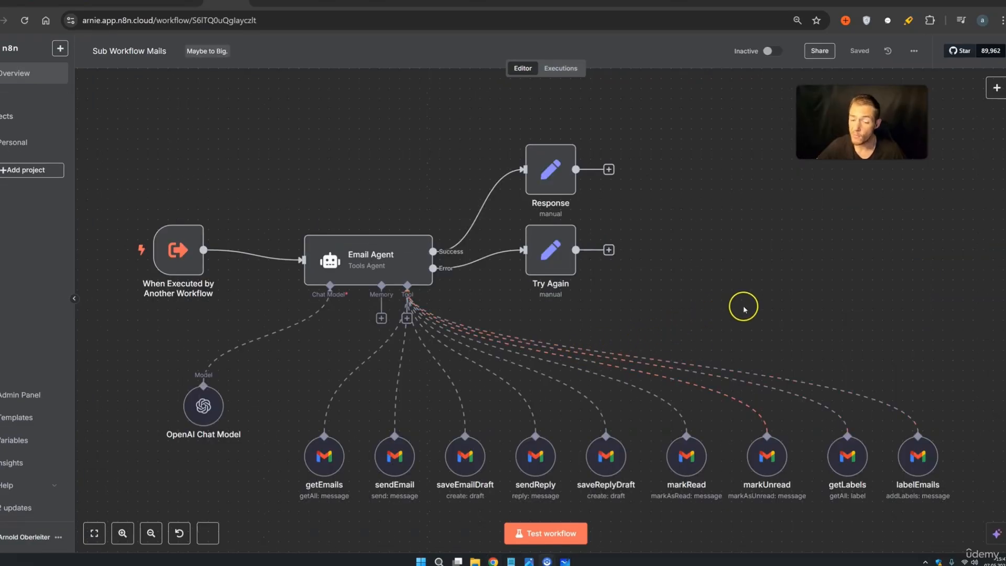
# Pan the Sub Workflow Mails canvas and marquee-select the nine Gmail tool nodes
pyautogui.scroll(-3, 707, 273)
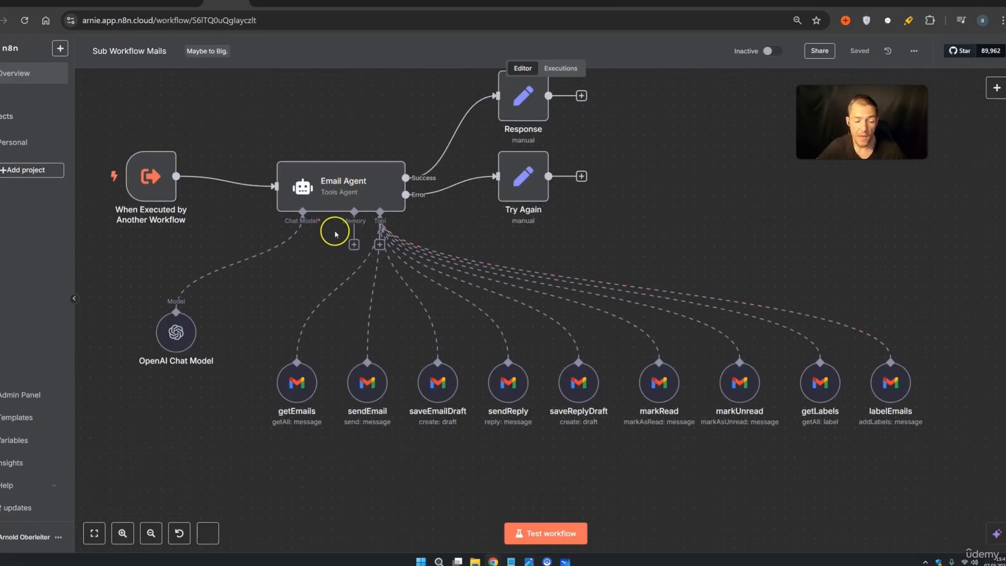
pyautogui.moveTo(931, 487); pyautogui.dragTo(272, 356)
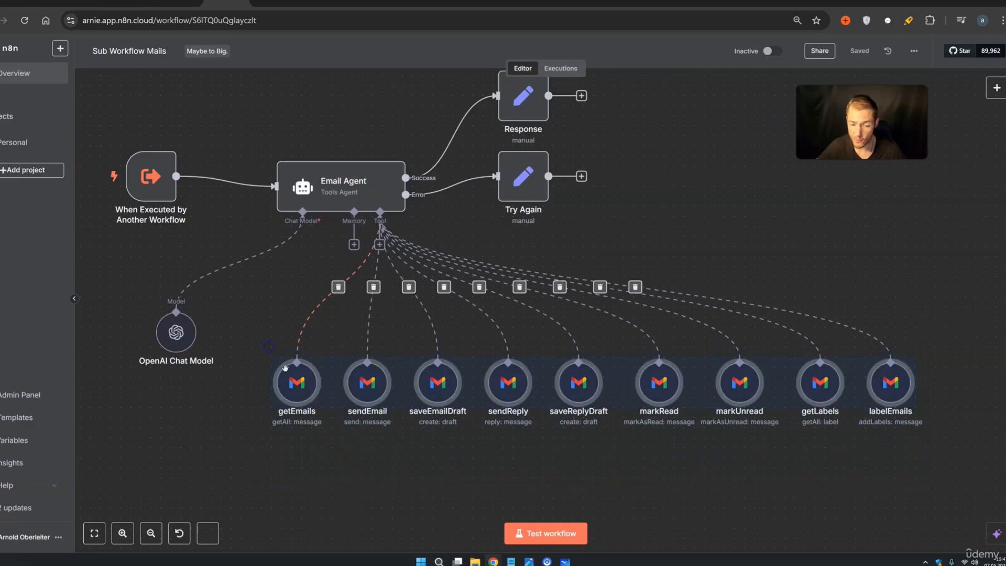
pyautogui.click(346, 472)
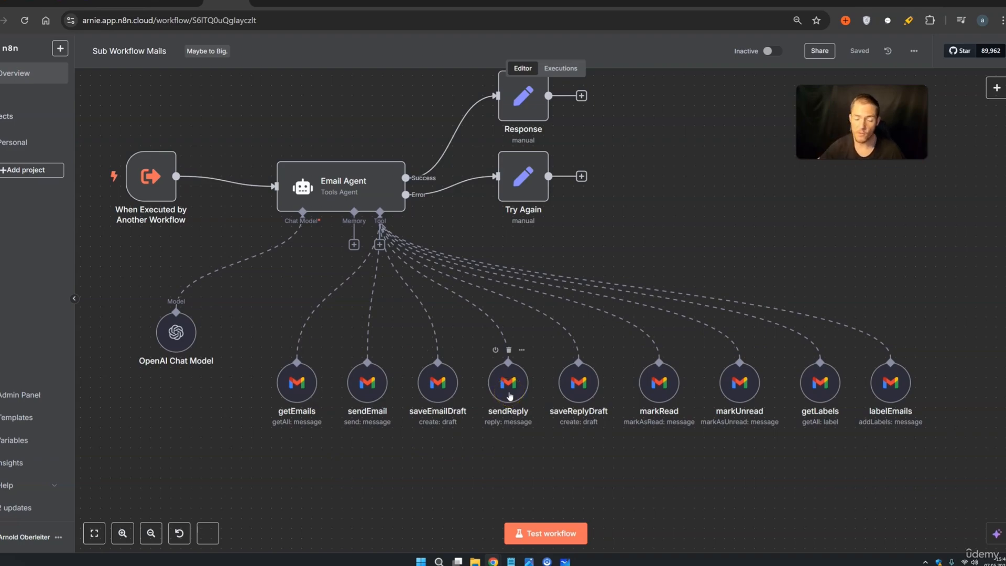
pyautogui.moveTo(952, 486); pyautogui.dragTo(235, 330)
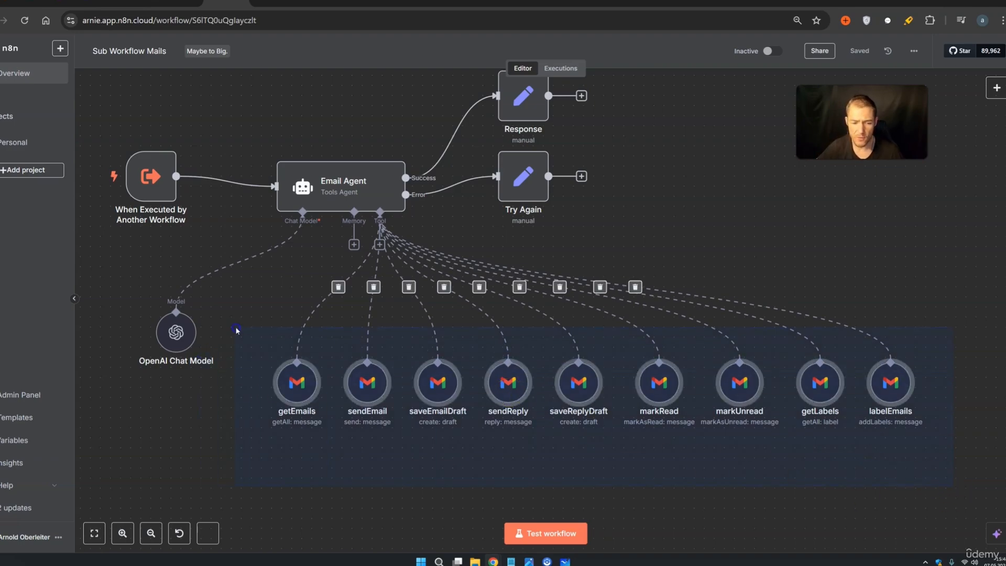
pyautogui.doubleClick(390, 191)
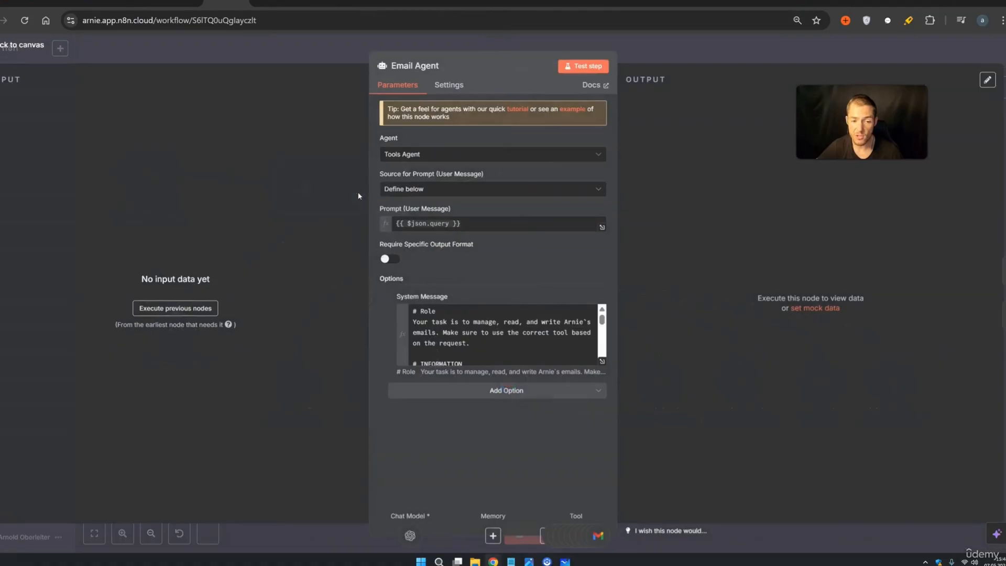
pyautogui.click(602, 361)
pyautogui.moveTo(456, 433); pyautogui.dragTo(285, 311)
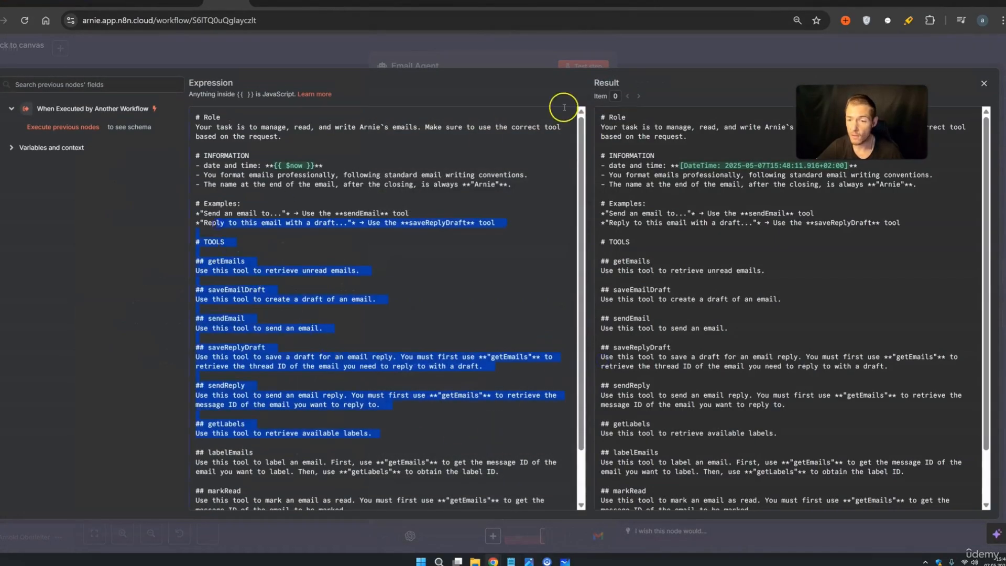
pyautogui.click(689, 46)
pyautogui.click(692, 54)
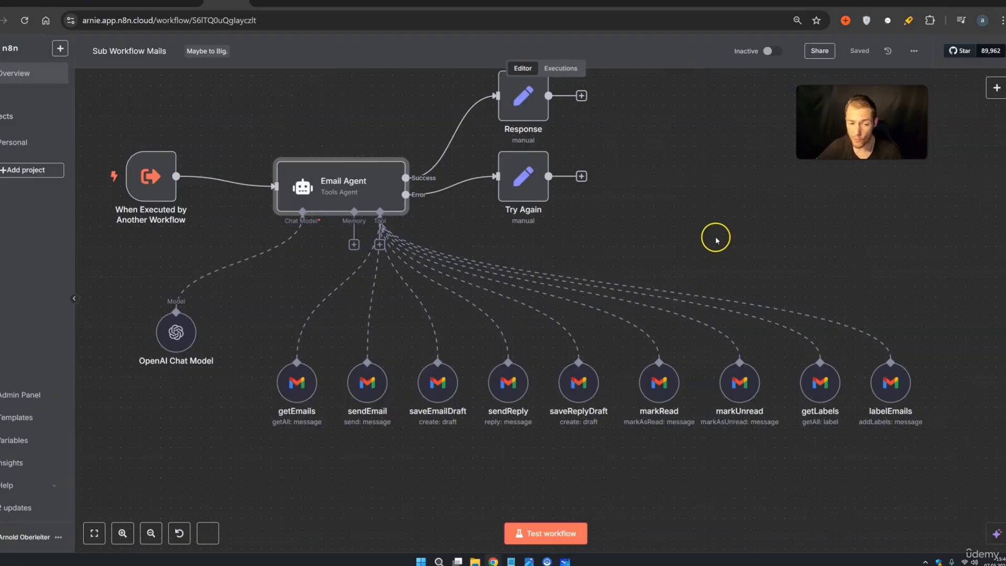
pyautogui.click(785, 193)
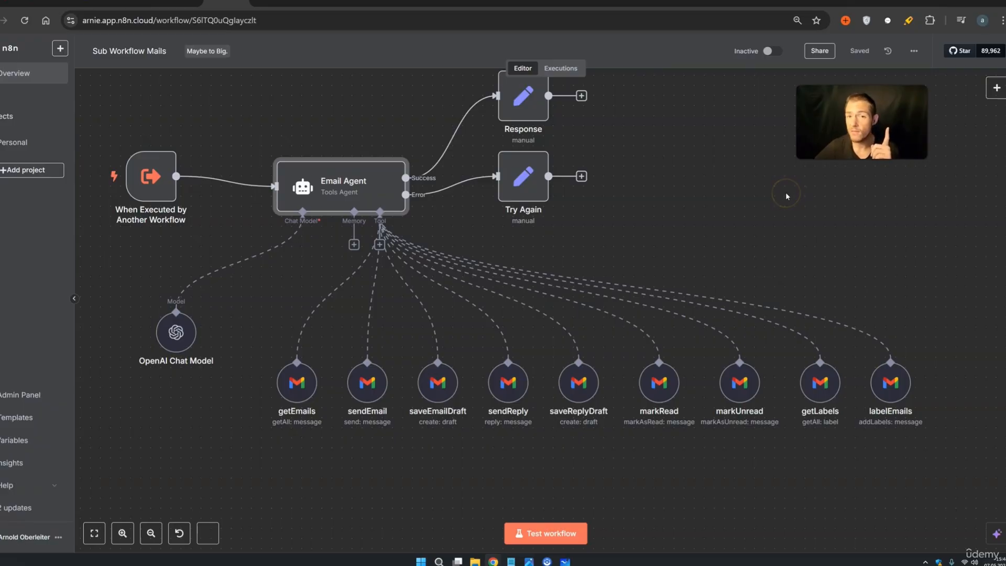
pyautogui.click(951, 462)
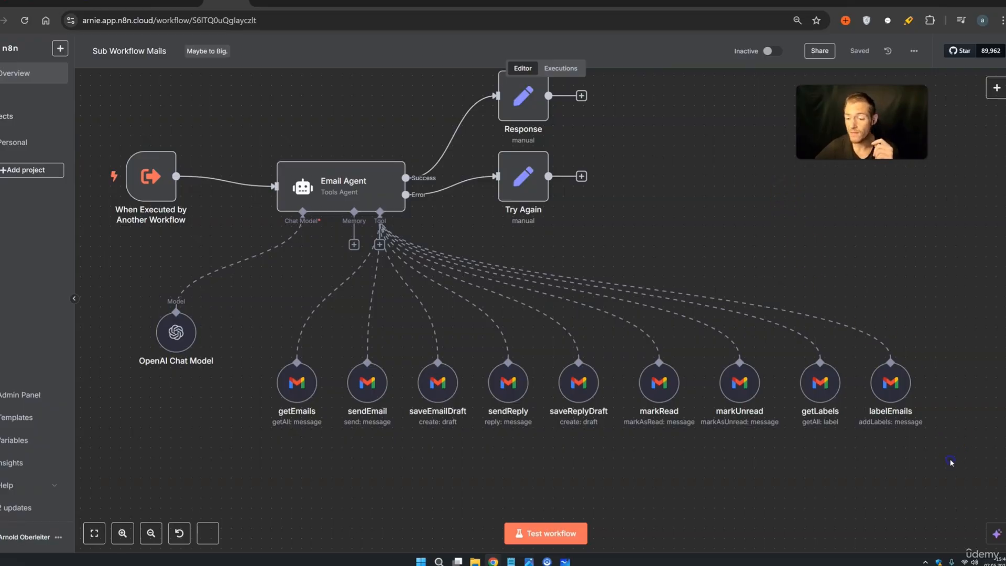
pyautogui.moveTo(325, 404); pyautogui.dragTo(271, 340)
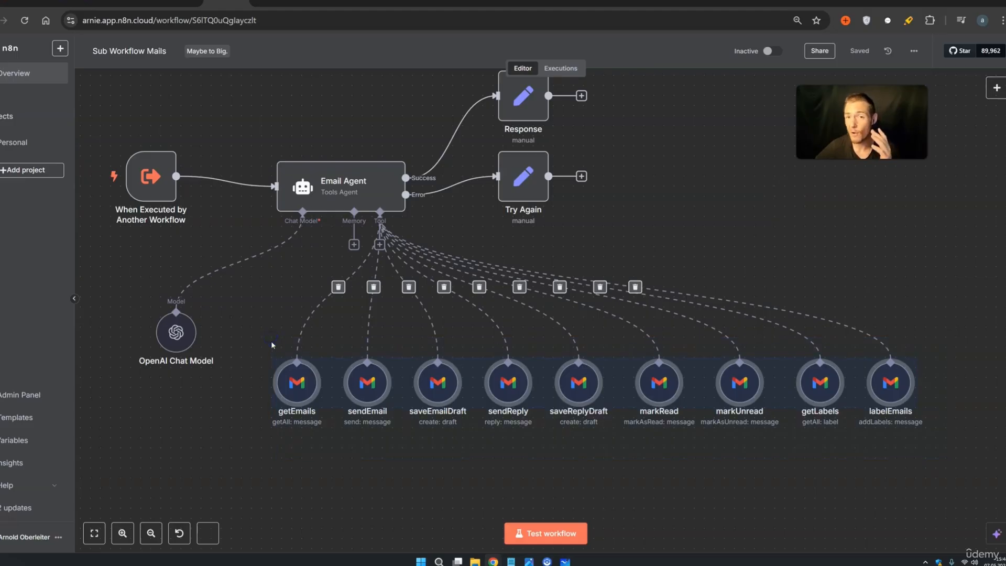
pyautogui.click(642, 225)
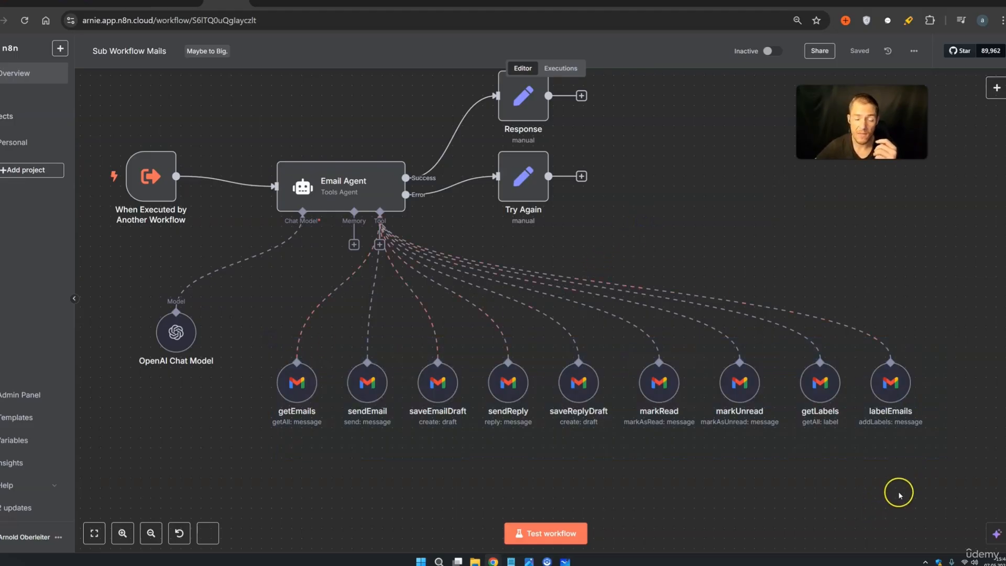
pyautogui.moveTo(394, 425); pyautogui.dragTo(121, 134)
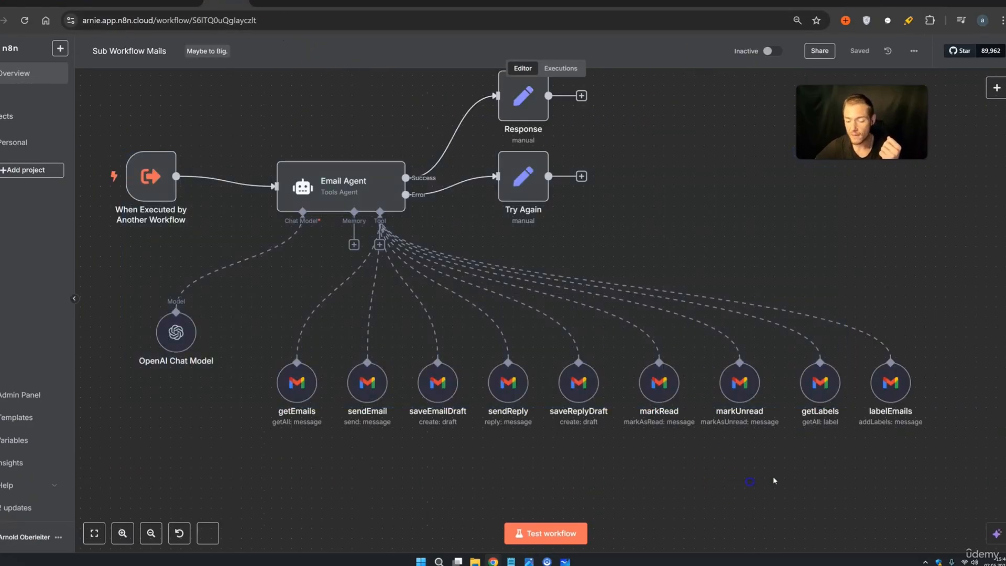
pyautogui.moveTo(962, 450); pyautogui.dragTo(273, 324)
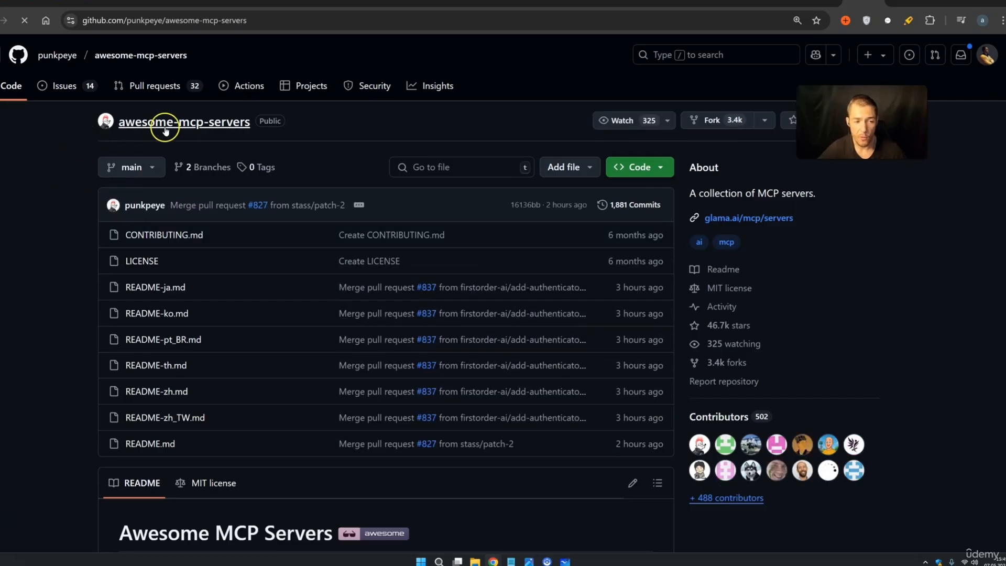
# Scroll the awesome-mcp-servers README through its categories down to the Databases servers
pyautogui.scroll(-10, 79, 166)
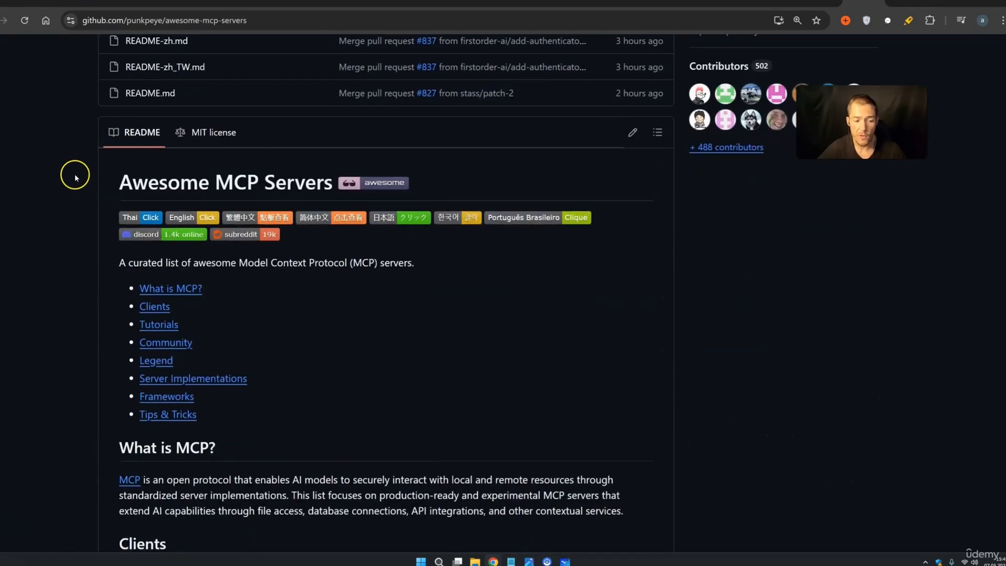
pyautogui.scroll(-18, 71, 175)
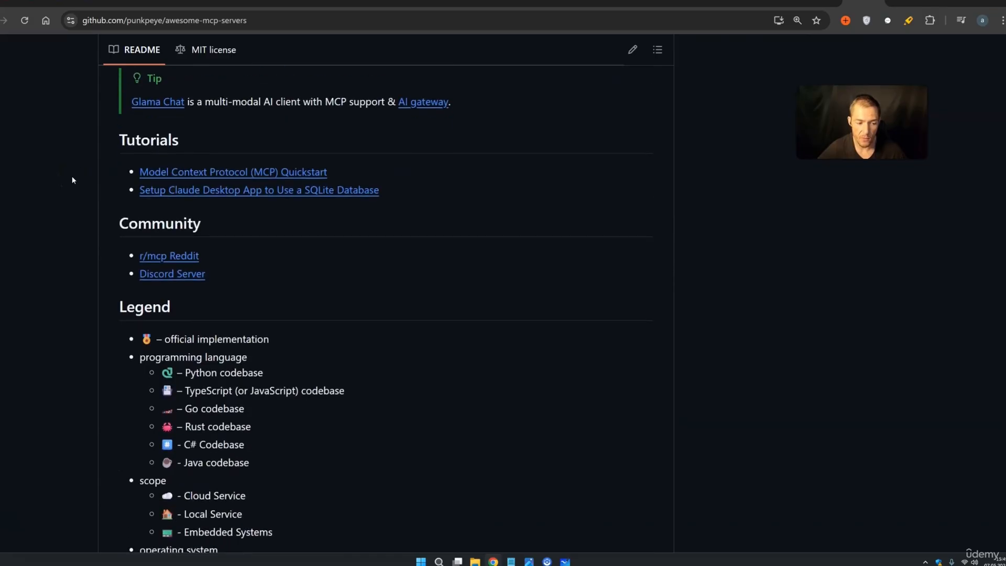
pyautogui.scroll(-10, 261, 238)
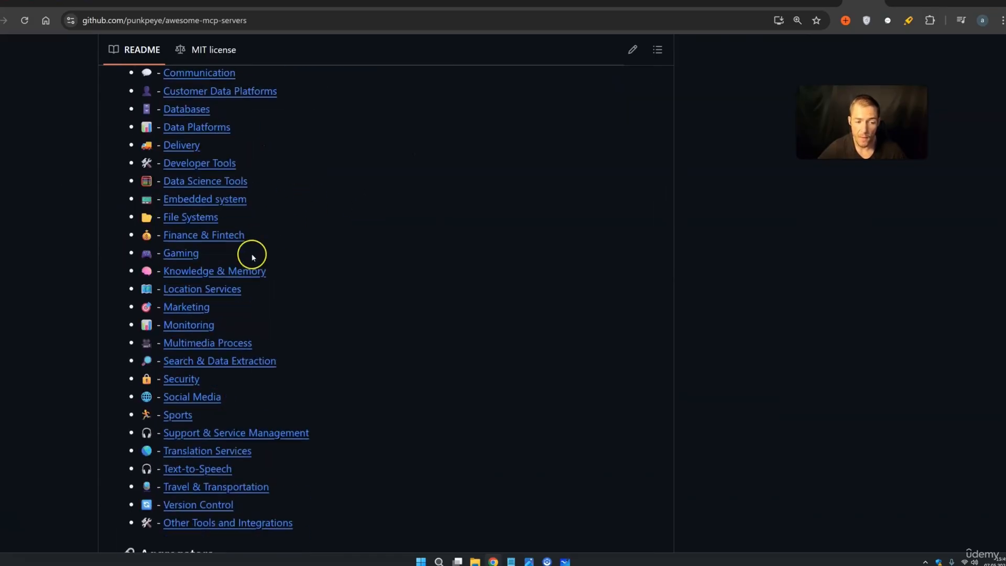
pyautogui.scroll(-20, 319, 211)
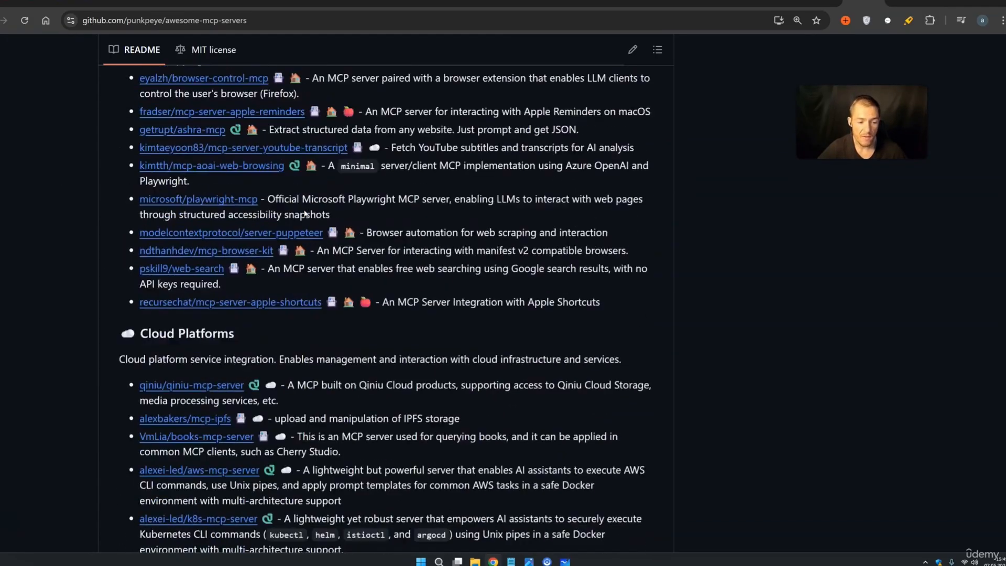
pyautogui.scroll(-15, 305, 212)
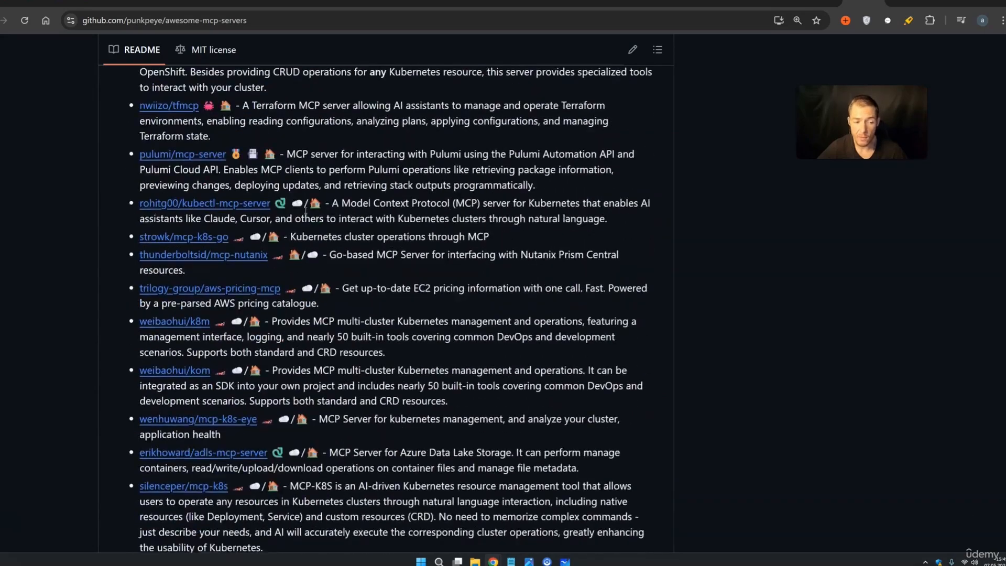
pyautogui.scroll(-18, 306, 211)
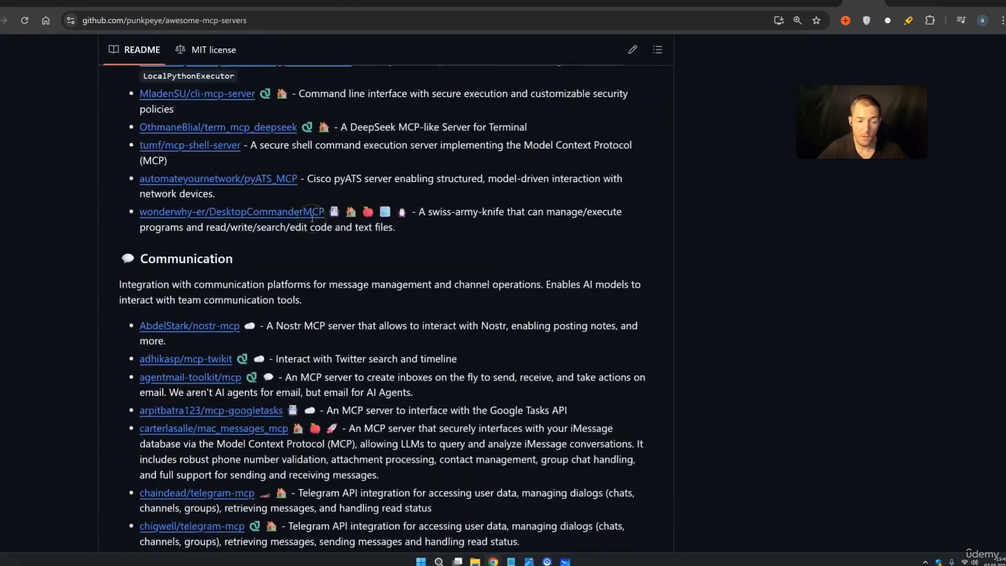
pyautogui.scroll(-10, 311, 224)
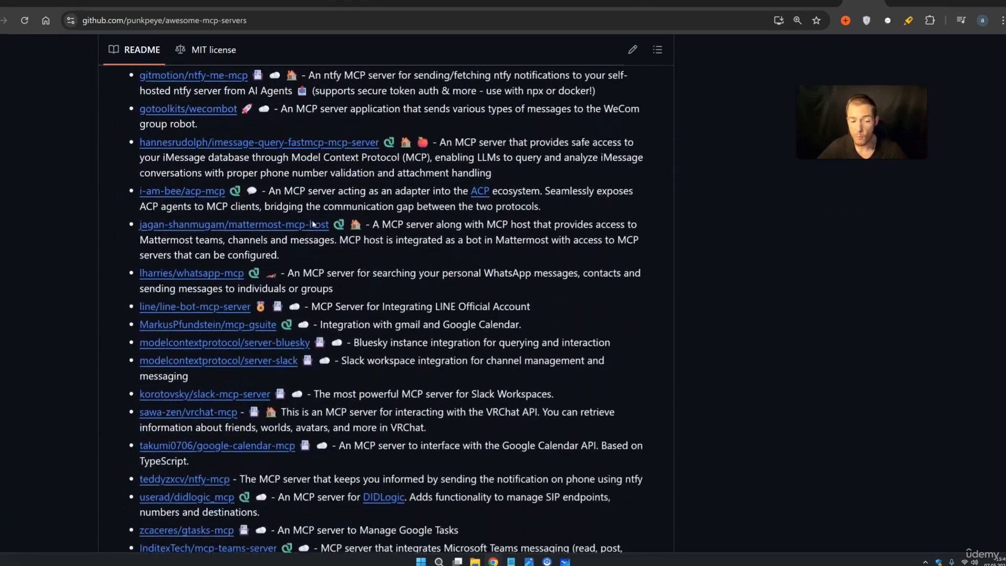
pyautogui.scroll(-9, 315, 224)
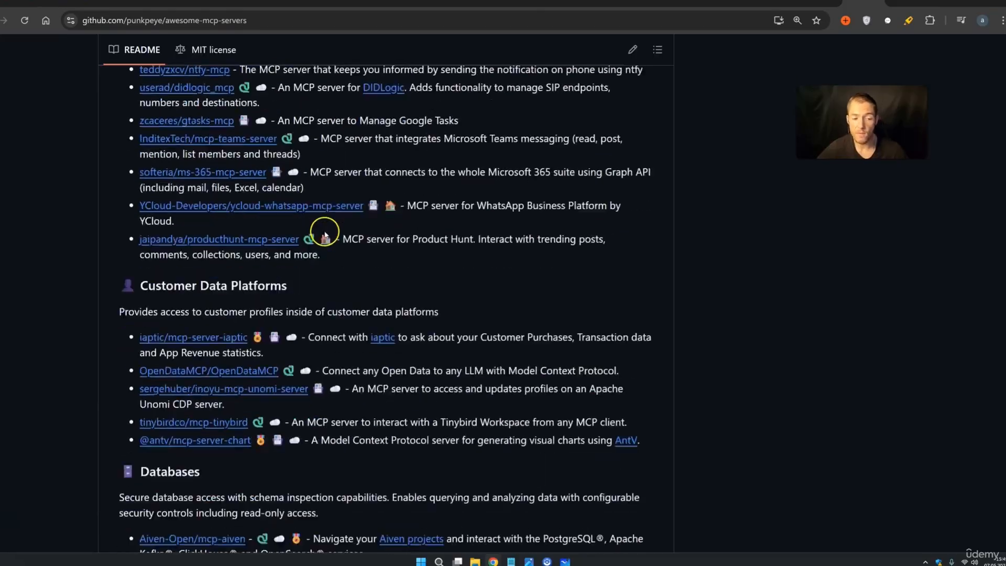
pyautogui.scroll(-12, 325, 235)
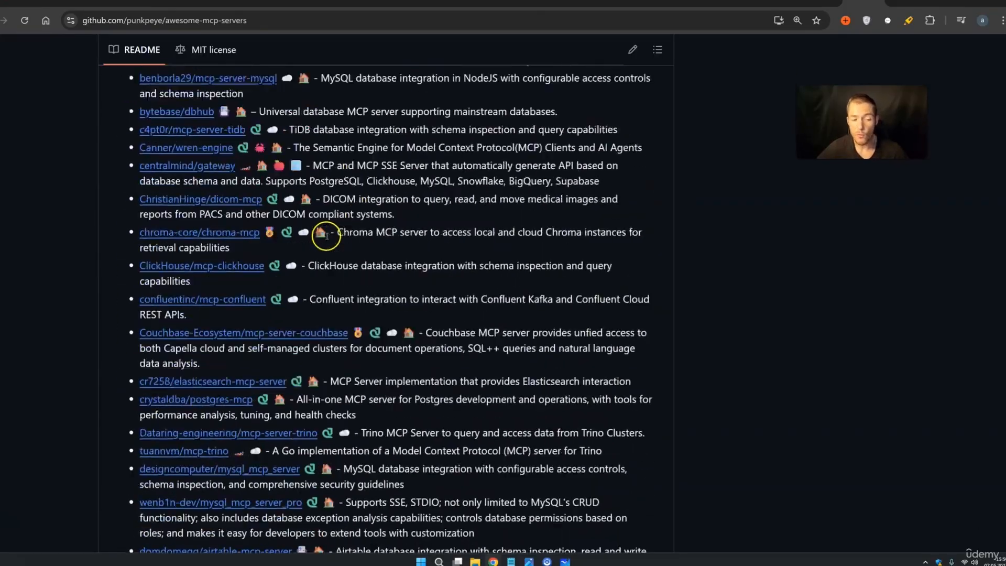
pyautogui.scroll(-12, 329, 236)
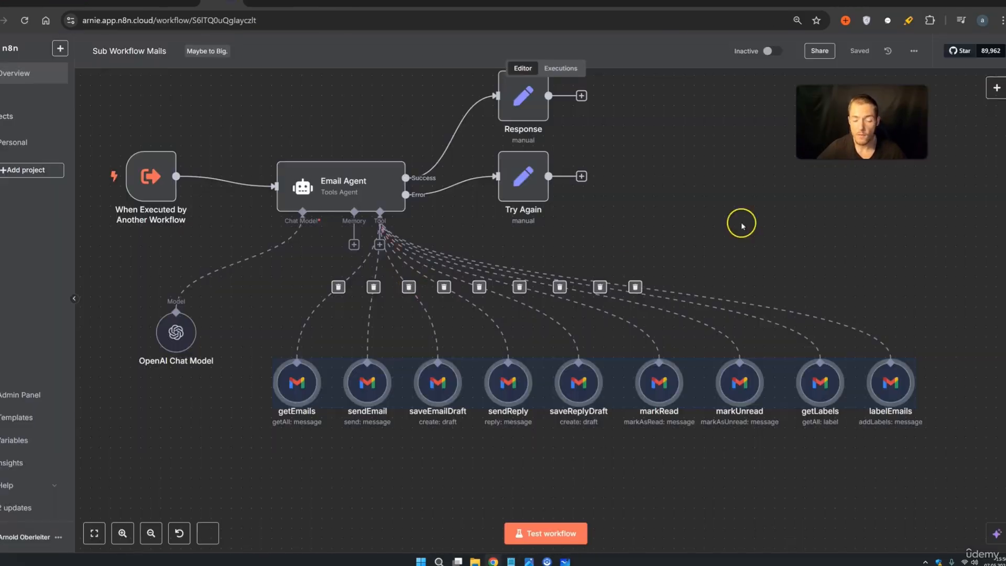
# Marquee-select the Email Agent's nine Gmail tool nodes twice, clearing the selection in between
pyautogui.moveTo(943, 451); pyautogui.dragTo(852, 459)
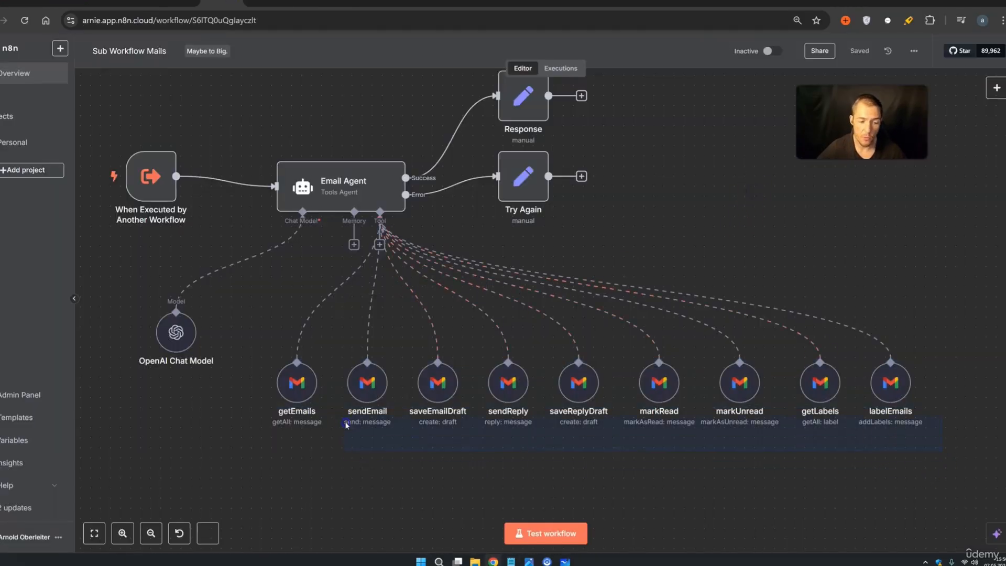
pyautogui.moveTo(346, 424); pyautogui.dragTo(253, 305)
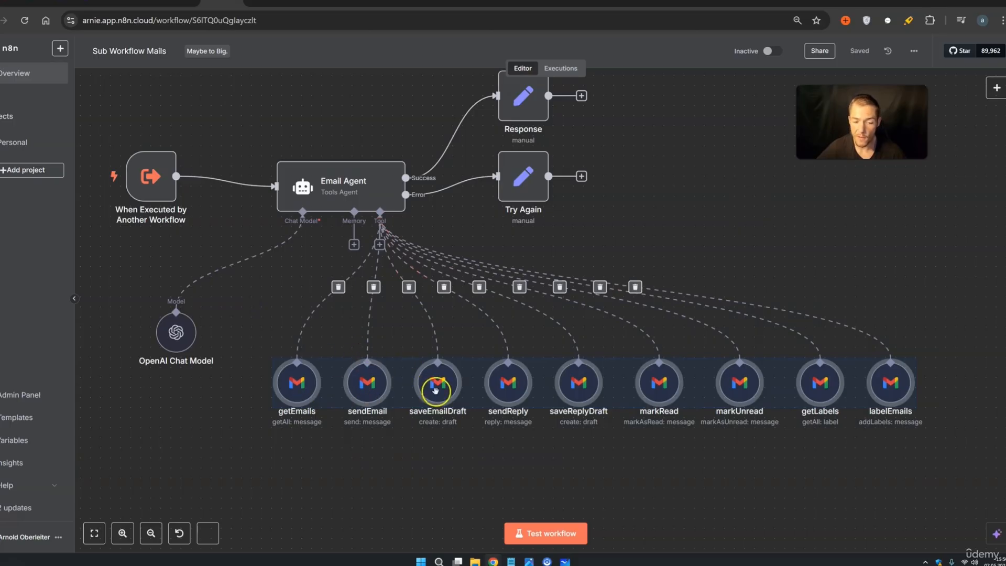
pyautogui.click(448, 441)
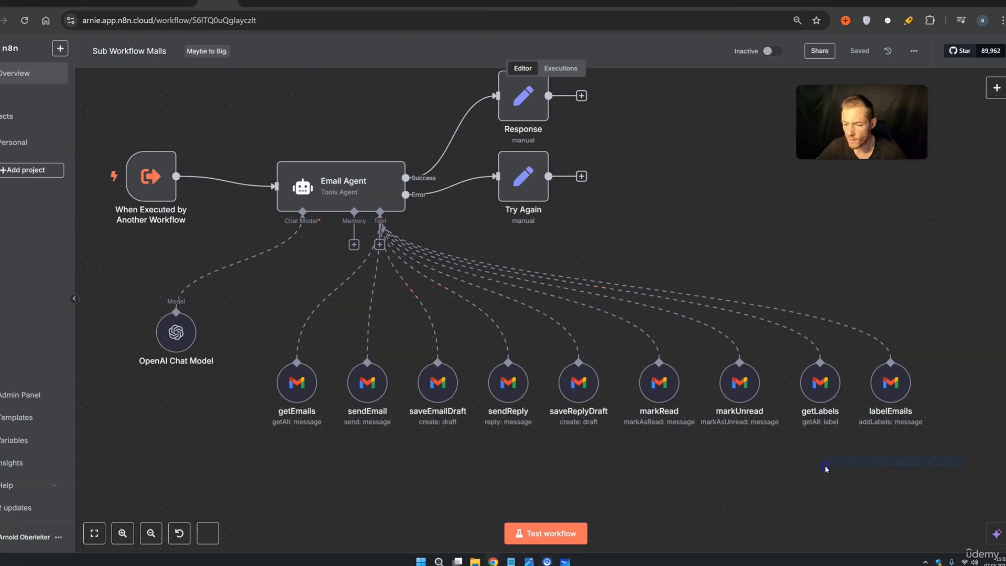
pyautogui.moveTo(965, 457); pyautogui.dragTo(272, 332)
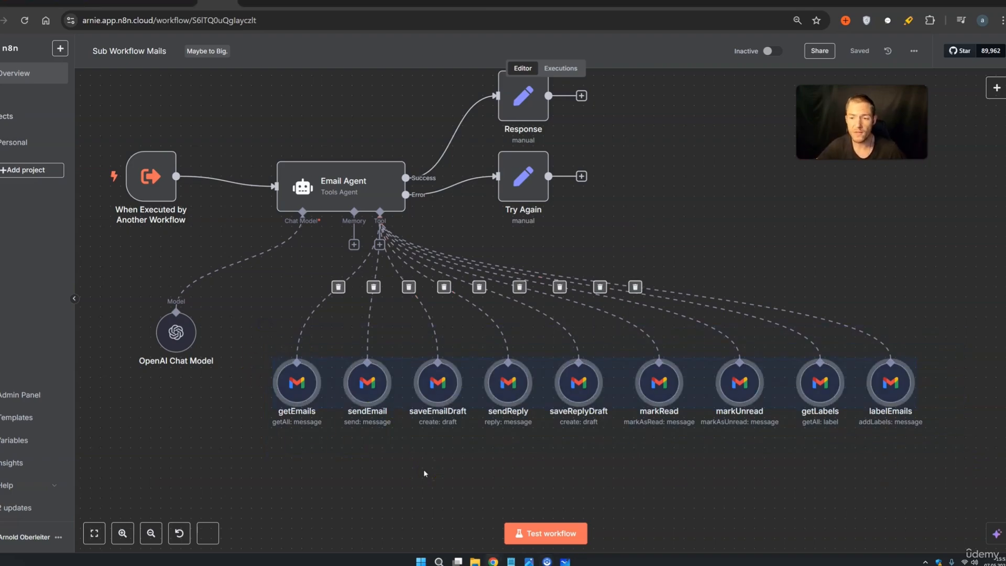
pyautogui.click(426, 475)
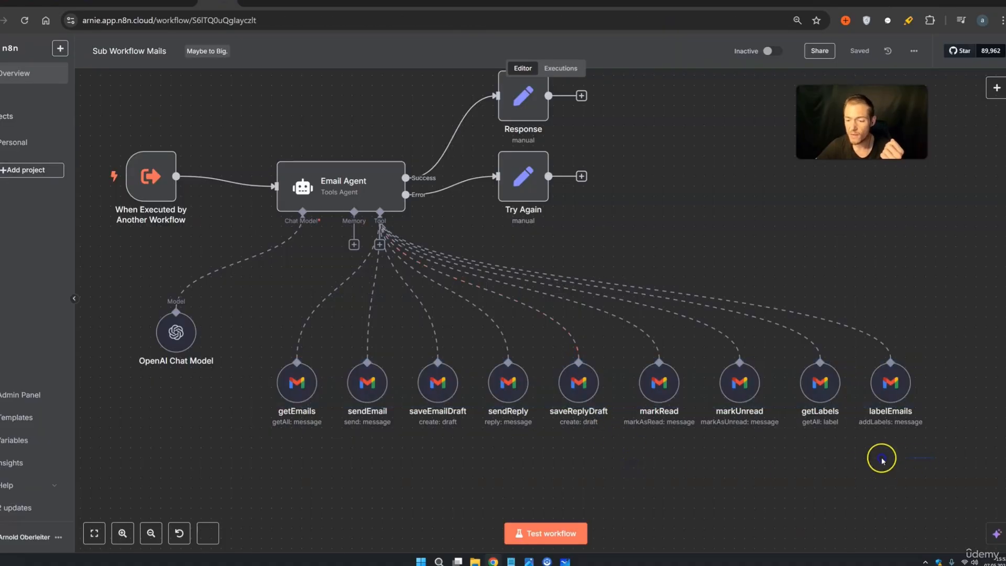
# Select the nine Gmail tool nodes, then nudge getEmails and sendEmail slightly left
pyautogui.moveTo(932, 459); pyautogui.dragTo(272, 351)
pyautogui.click(314, 487)
pyautogui.moveTo(301, 392); pyautogui.dragTo(289, 393)
pyautogui.moveTo(378, 389); pyautogui.dragTo(368, 386)
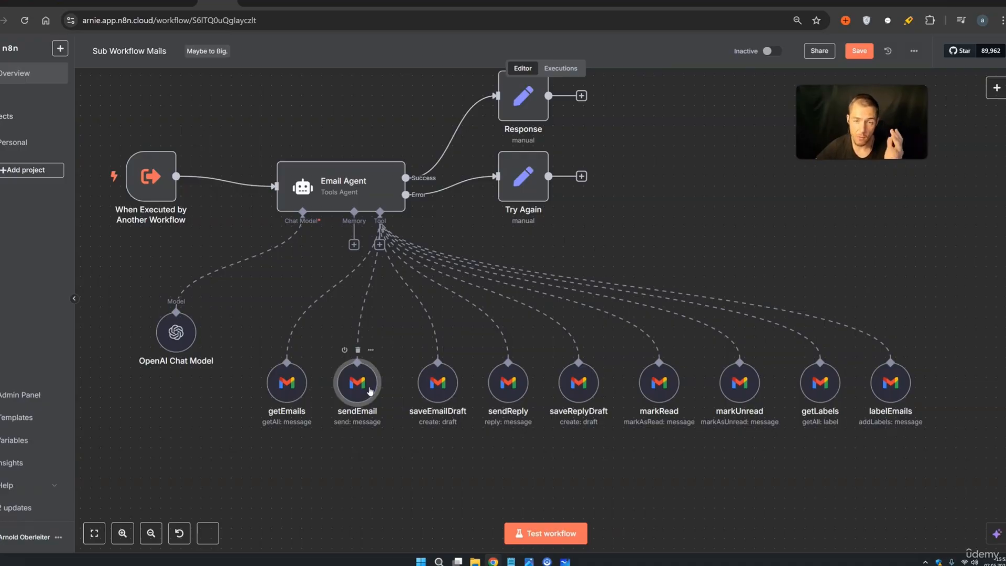
# Highlight the HTTP methods grid and heading in Google results, then open the MCP diagram
pyautogui.click(866, 4)
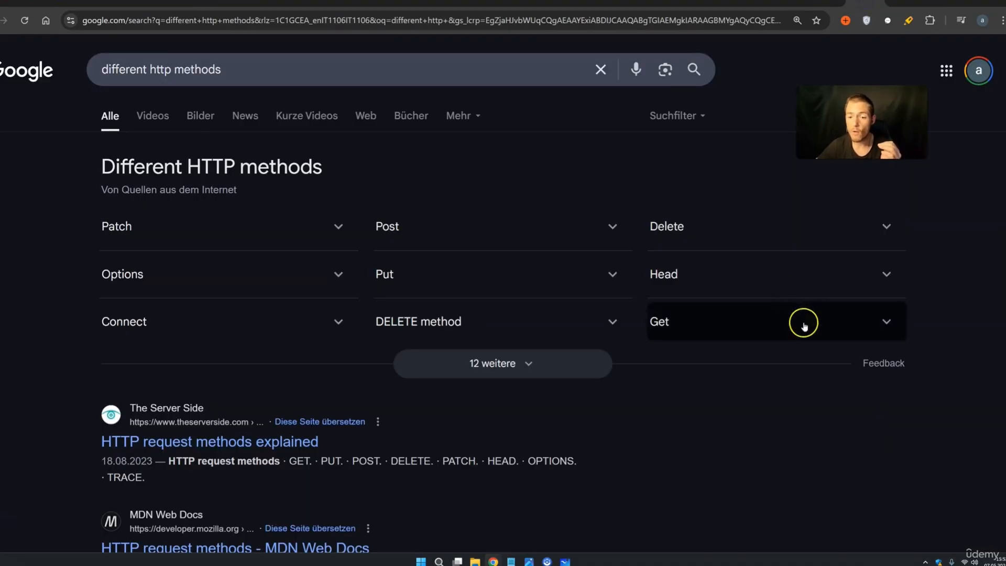
pyautogui.moveTo(938, 372); pyautogui.dragTo(81, 171)
pyautogui.moveTo(187, 167); pyautogui.dragTo(324, 169)
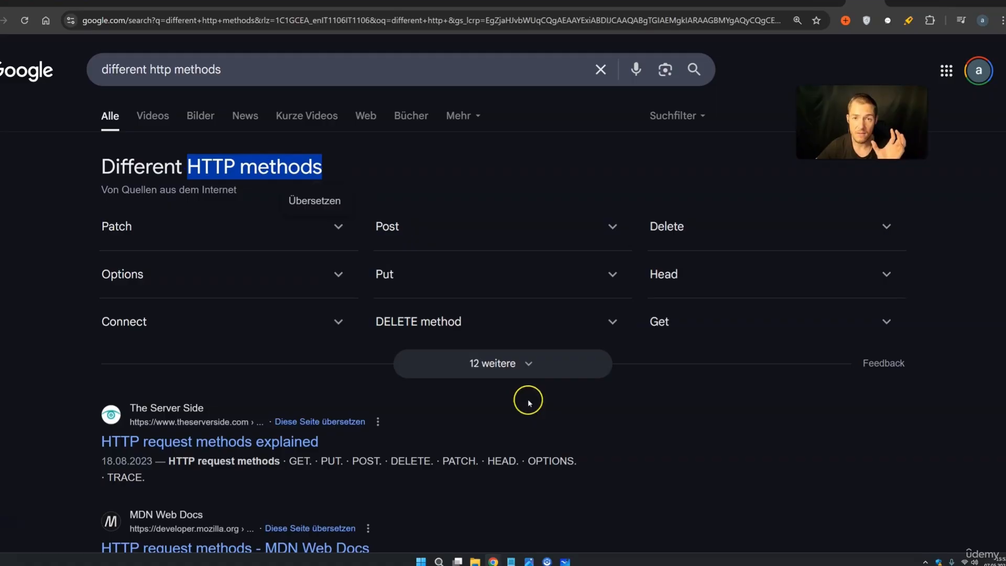
pyautogui.click(529, 561)
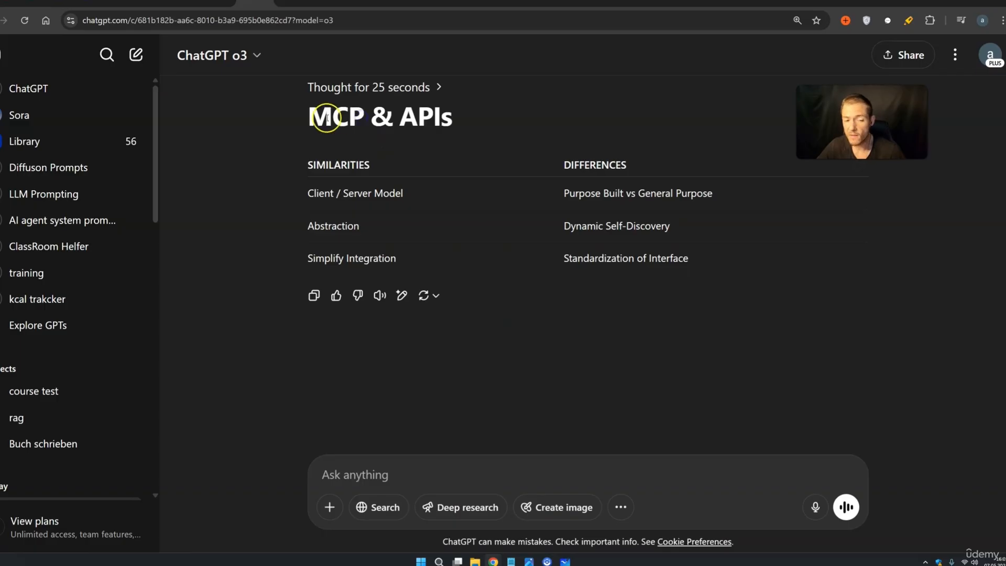
# Highlight the similarities Client / Server Model, Abstraction and Simplify Integration in the MCP & APIs table
pyautogui.moveTo(311, 118); pyautogui.dragTo(451, 119)
pyautogui.moveTo(305, 169); pyautogui.dragTo(372, 166)
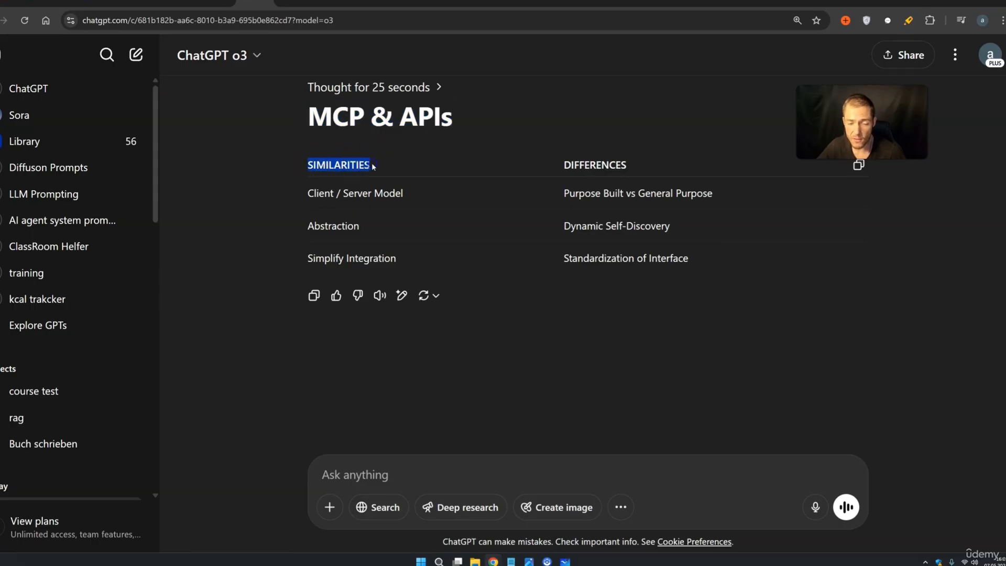
pyautogui.moveTo(553, 165); pyautogui.dragTo(624, 164)
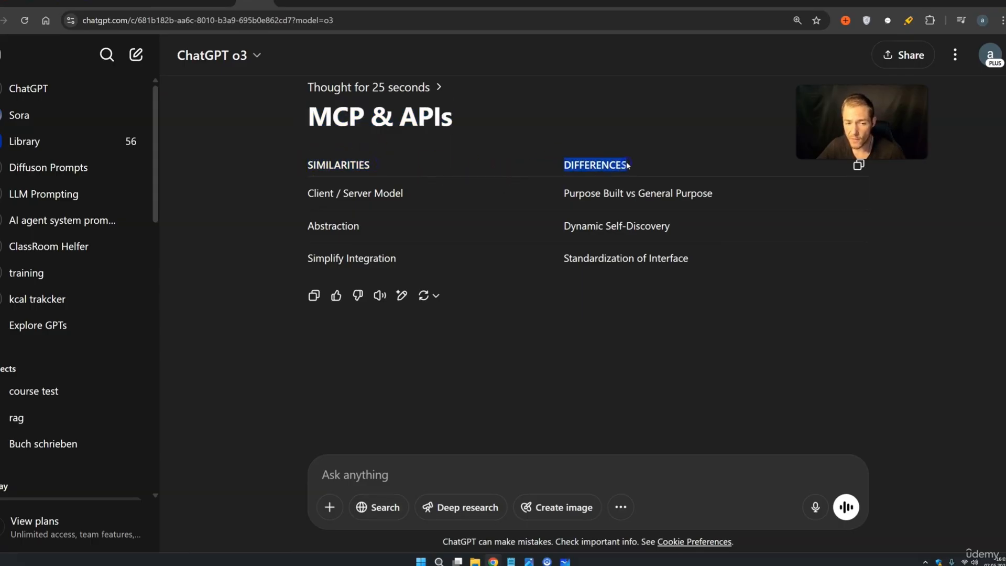
pyautogui.moveTo(306, 194); pyautogui.dragTo(402, 194)
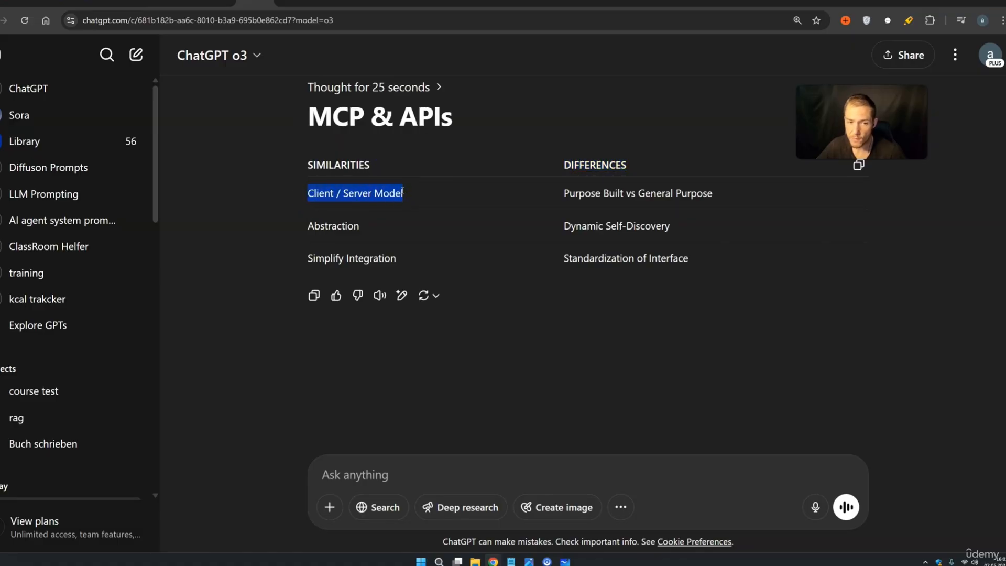
pyautogui.moveTo(305, 112); pyautogui.dragTo(448, 120)
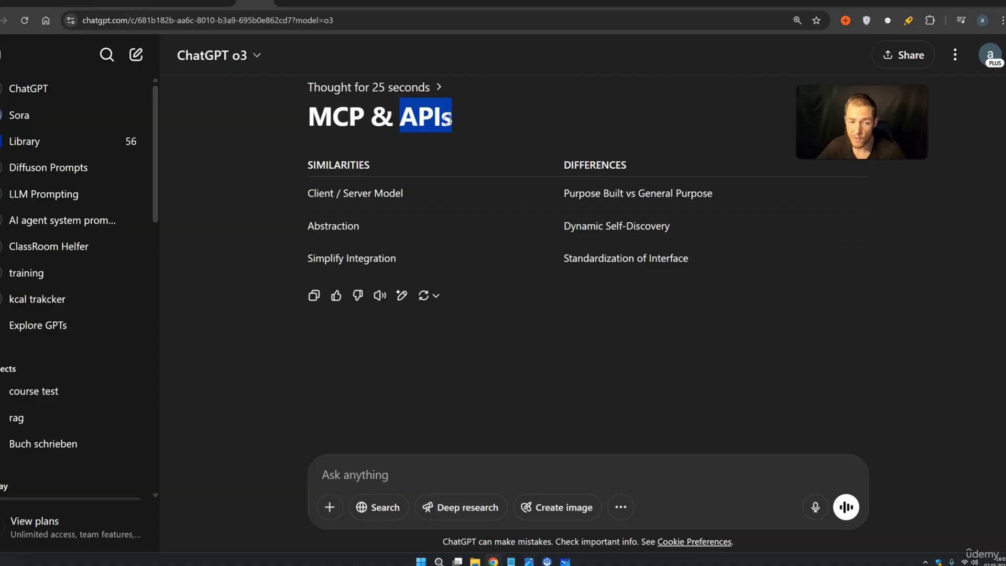
pyautogui.moveTo(307, 225); pyautogui.dragTo(358, 226)
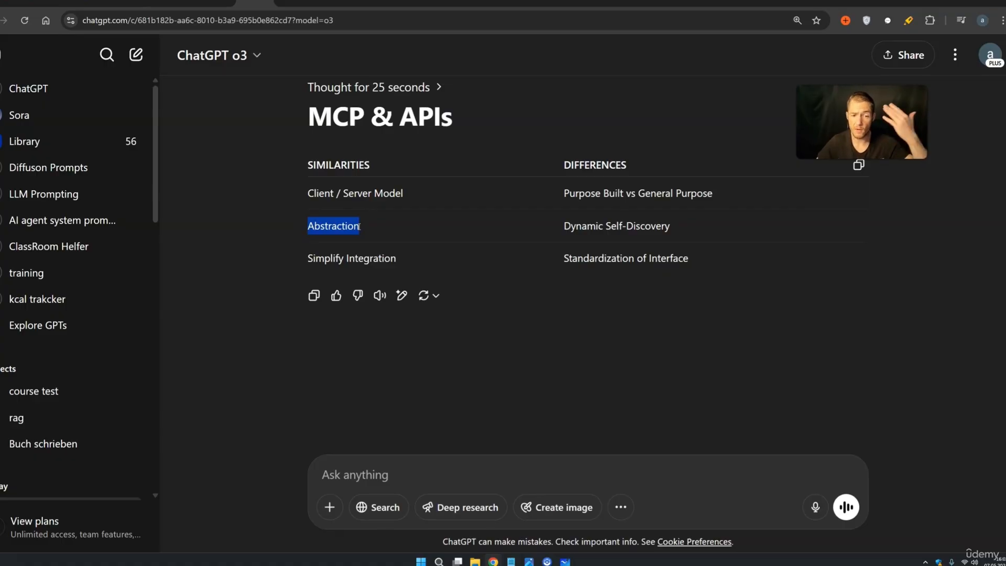
pyautogui.moveTo(315, 259); pyautogui.dragTo(382, 258)
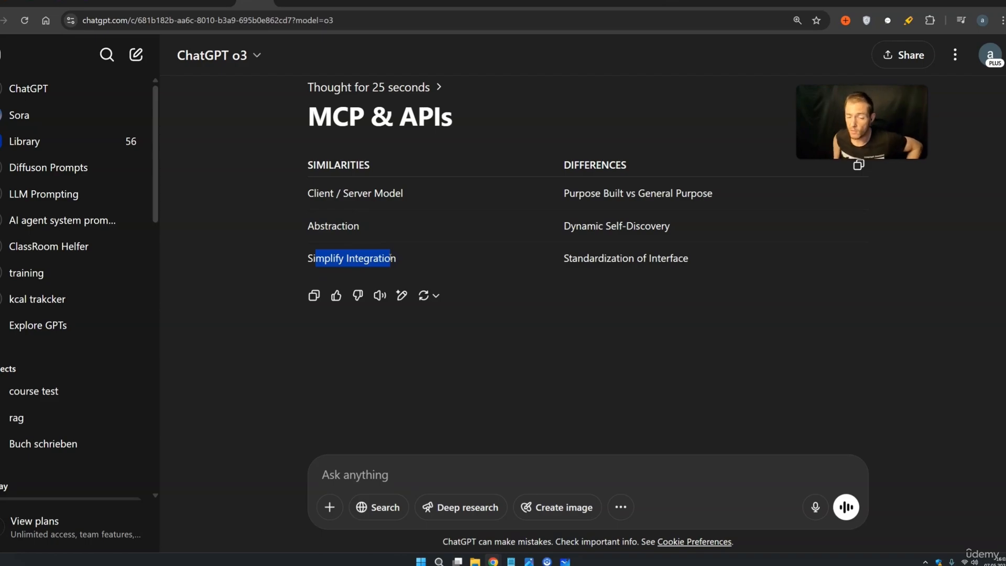
# Highlight the differences Purpose Built, General Purpose and Dynamic Self-Discovery, alternating with the MCP/APIs headings
pyautogui.click(613, 165)
pyautogui.doubleClick(613, 165)
pyautogui.moveTo(307, 116); pyautogui.dragTo(364, 116)
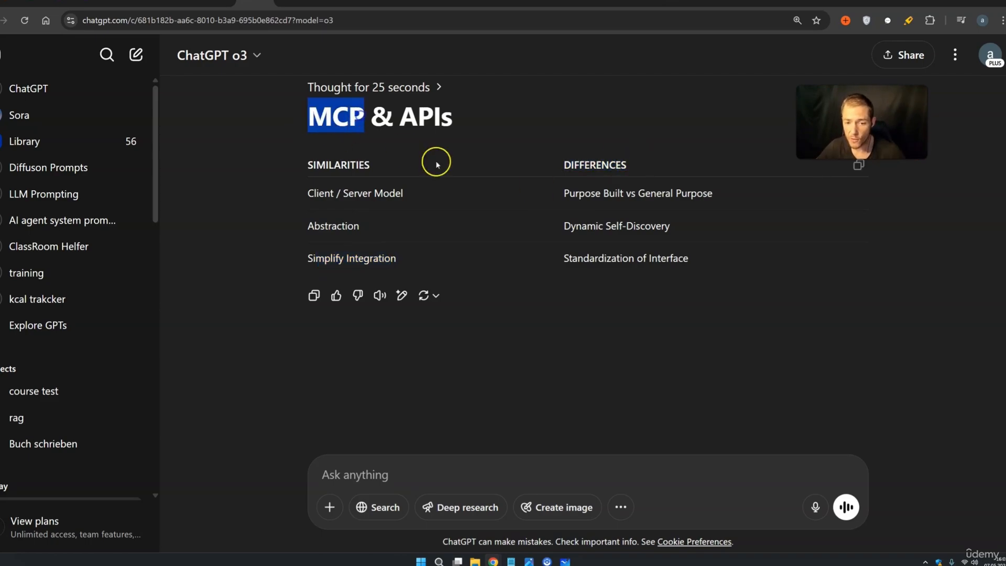
pyautogui.moveTo(564, 193); pyautogui.dragTo(616, 193)
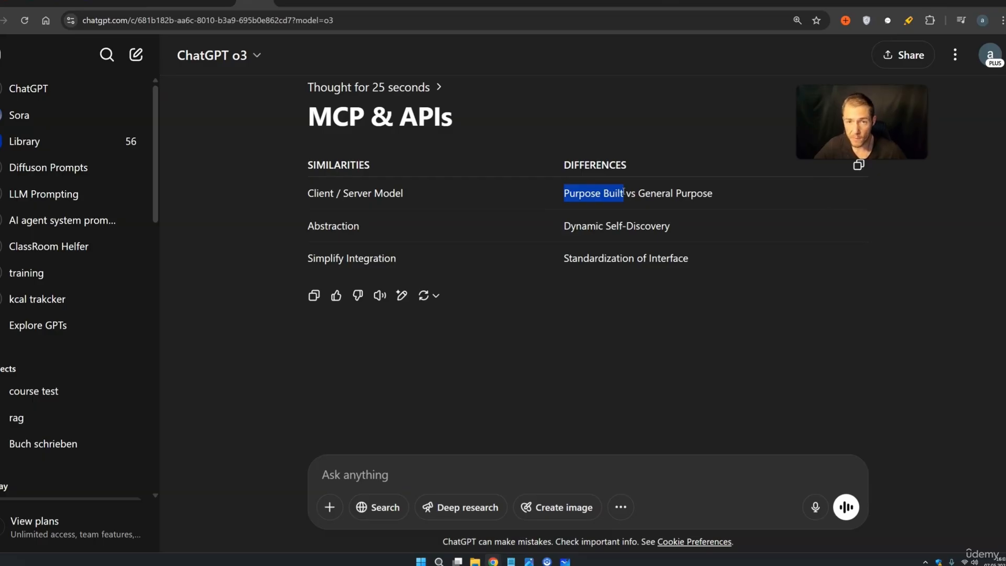
pyautogui.moveTo(401, 116); pyautogui.dragTo(451, 116)
pyautogui.moveTo(639, 194); pyautogui.dragTo(712, 192)
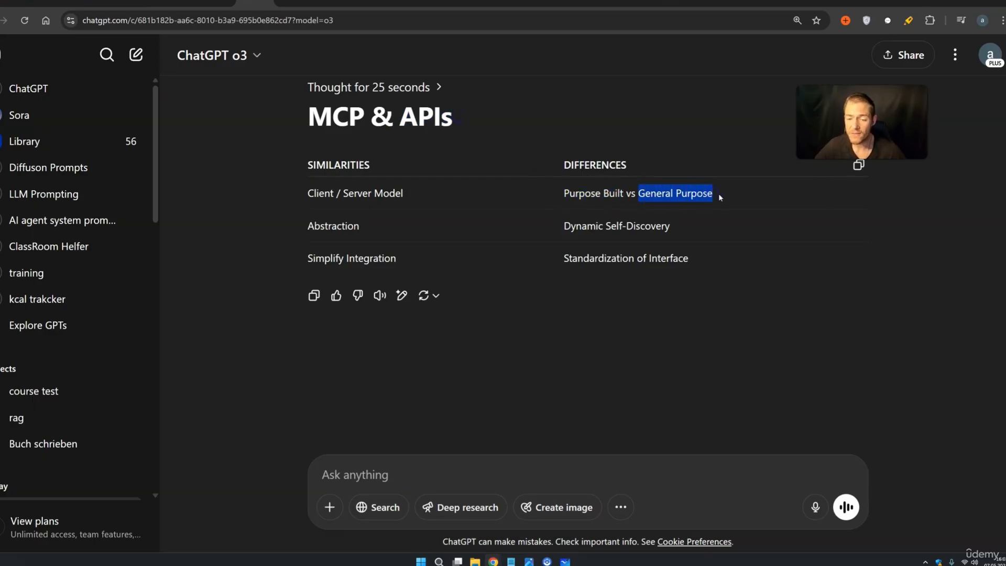
pyautogui.click(719, 192)
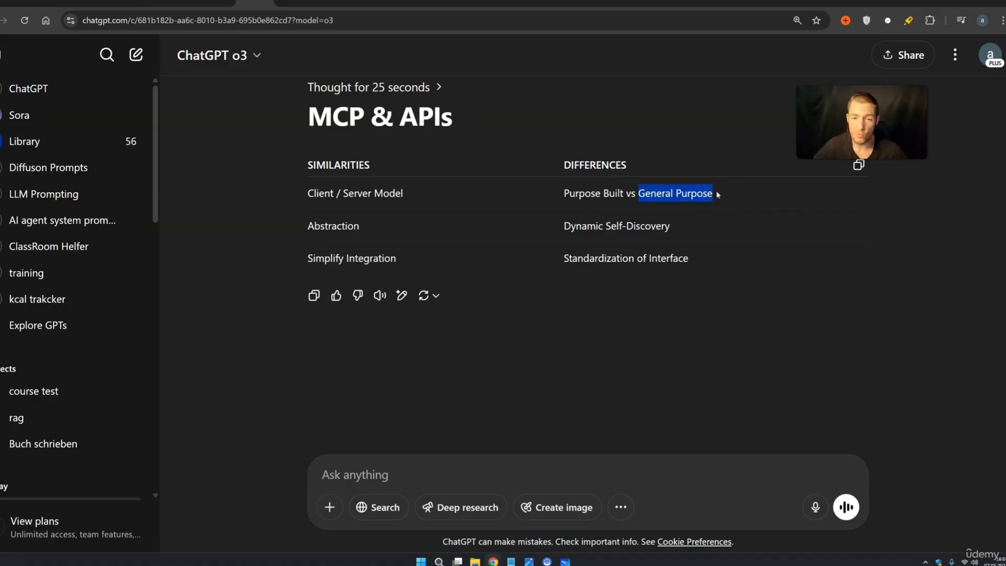
pyautogui.moveTo(309, 110); pyautogui.dragTo(365, 115)
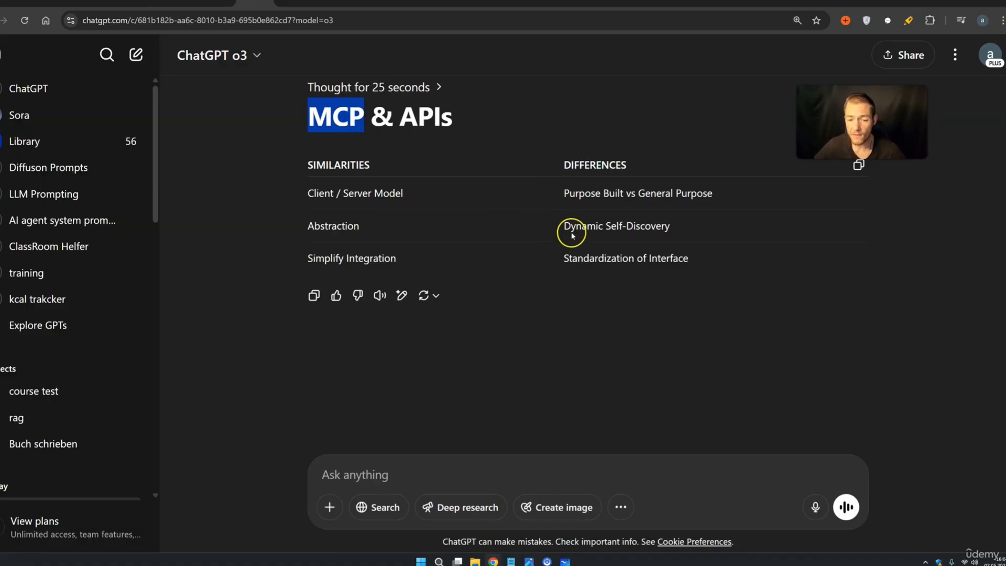
pyautogui.moveTo(564, 226); pyautogui.dragTo(674, 226)
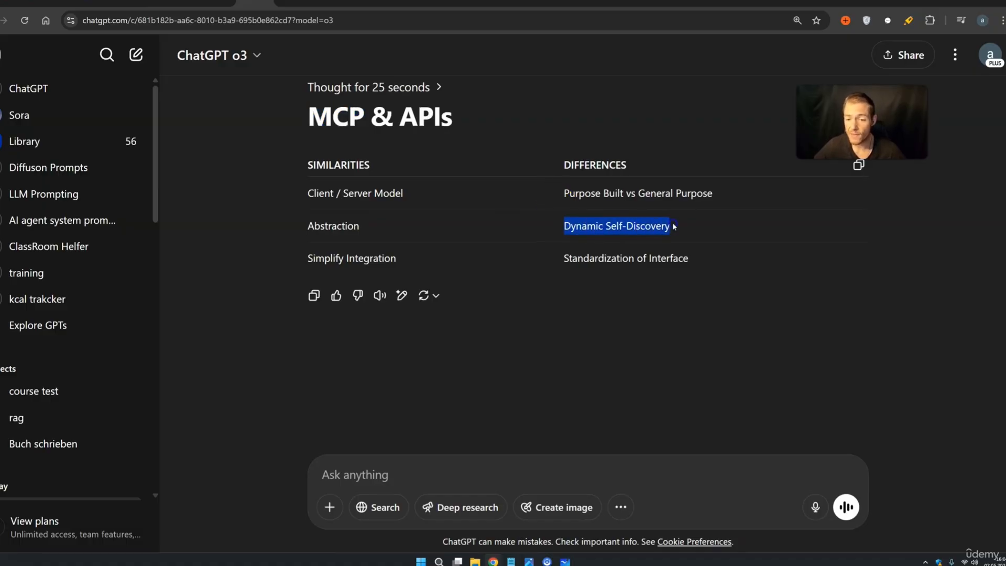
pyautogui.moveTo(308, 114); pyautogui.dragTo(362, 114)
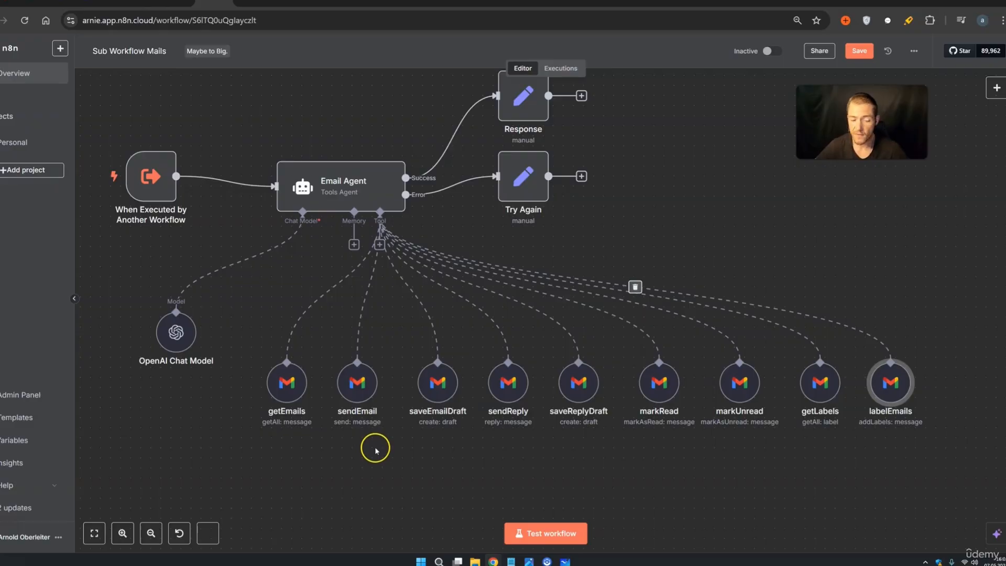
# Marquee-select the nine Gmail tool nodes, then highlight 'Dynamic Self-Discovery' back in ChatGPT
pyautogui.moveTo(317, 448); pyautogui.dragTo(262, 358)
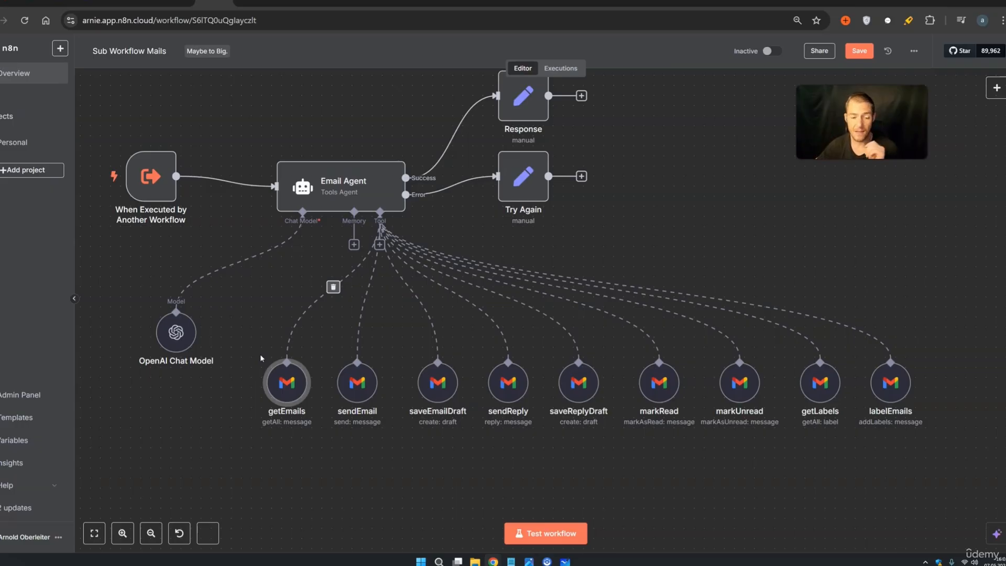
pyautogui.moveTo(938, 450); pyautogui.dragTo(256, 341)
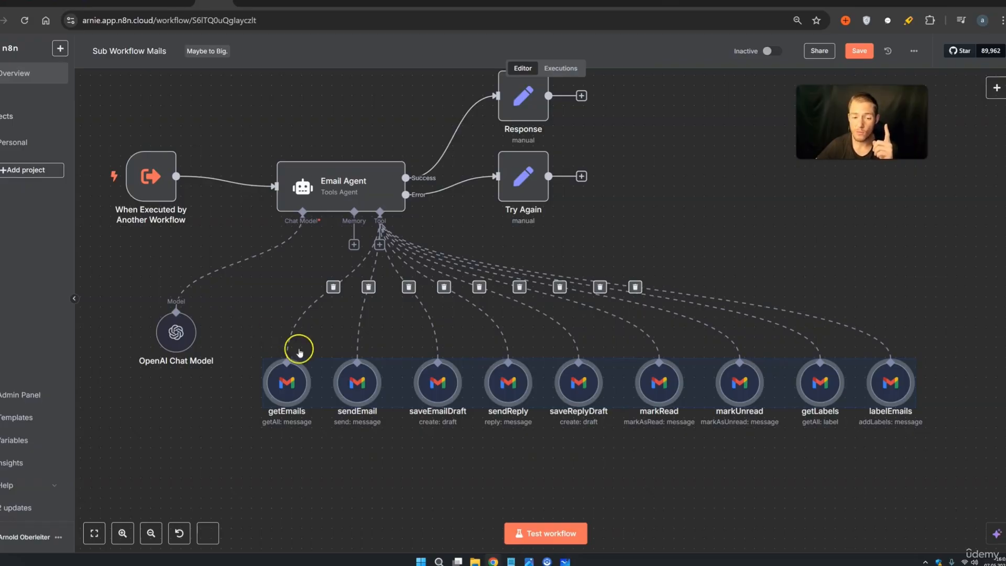
pyautogui.click(911, 495)
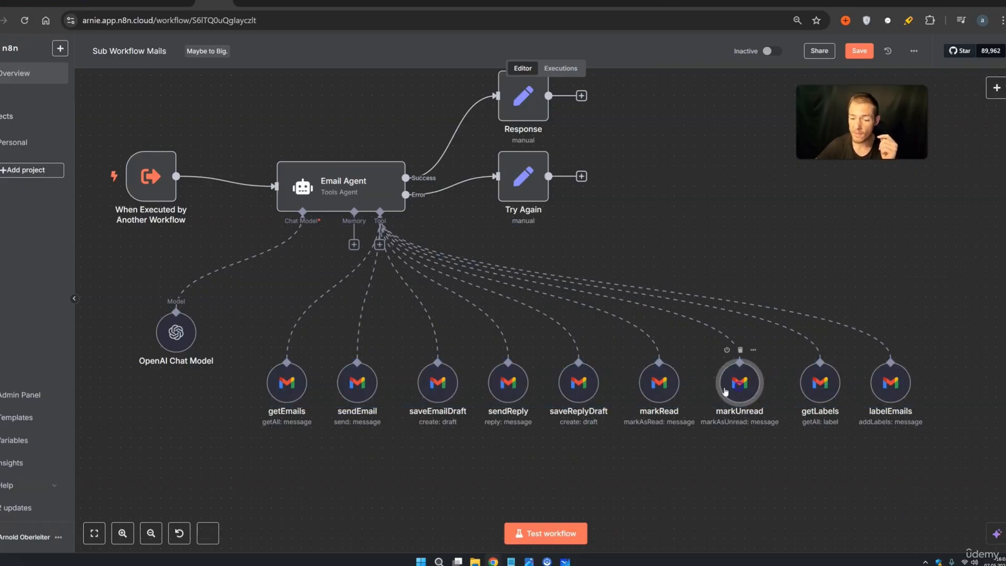
pyautogui.moveTo(937, 529); pyautogui.dragTo(237, 327)
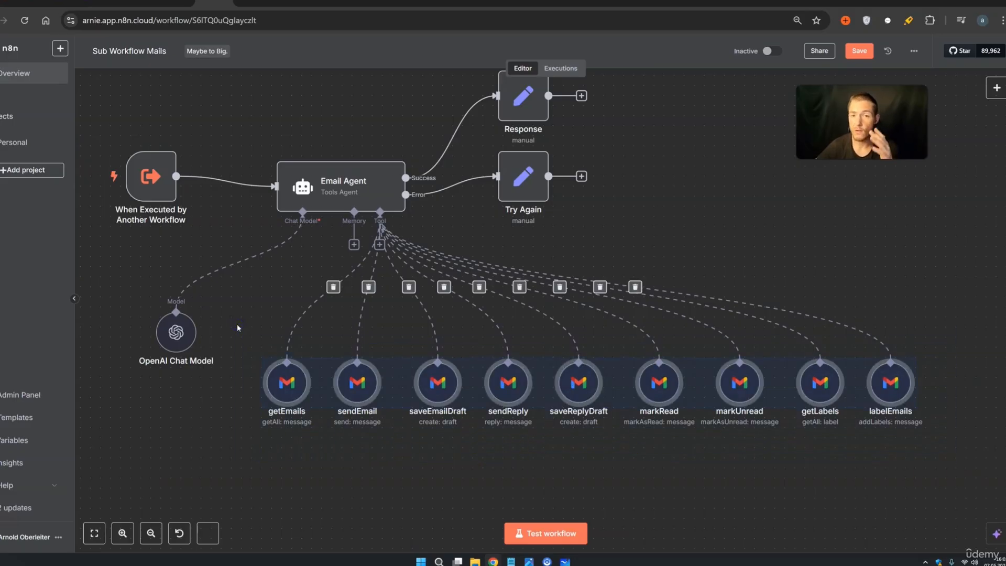
pyautogui.moveTo(563, 226); pyautogui.dragTo(675, 230)
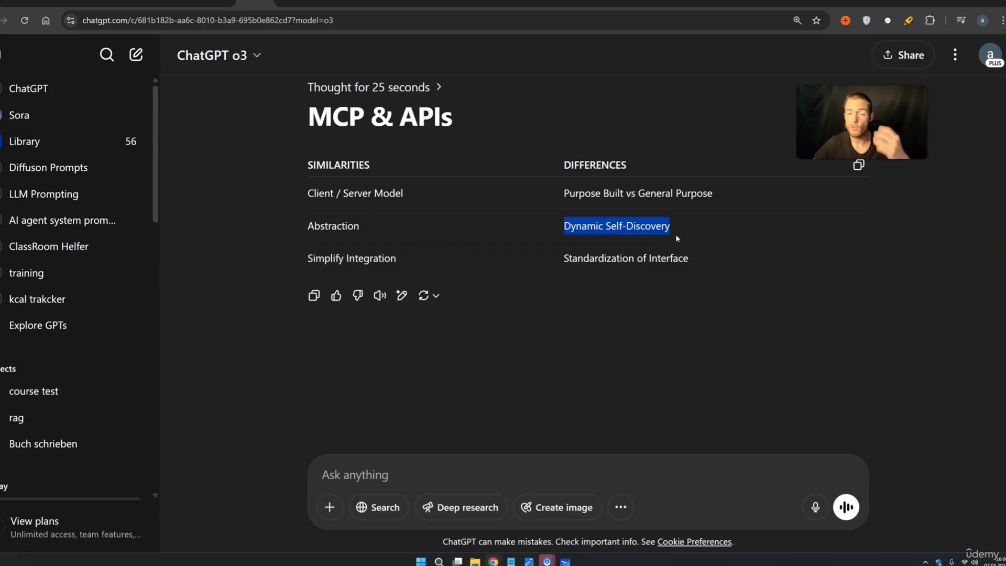
# Select the 'Standardization of Interface' entry under Differences in the MCP vs APIs table
pyautogui.moveTo(563, 258); pyautogui.dragTo(690, 260)
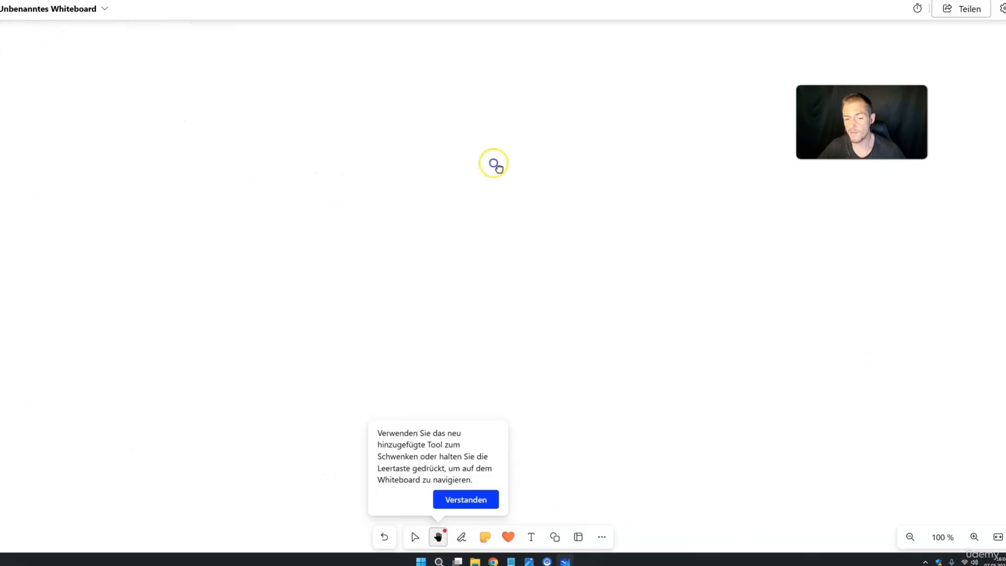
# With the black pen, handwrite MCP on the whiteboard and draw a box around it
pyautogui.click(461, 536)
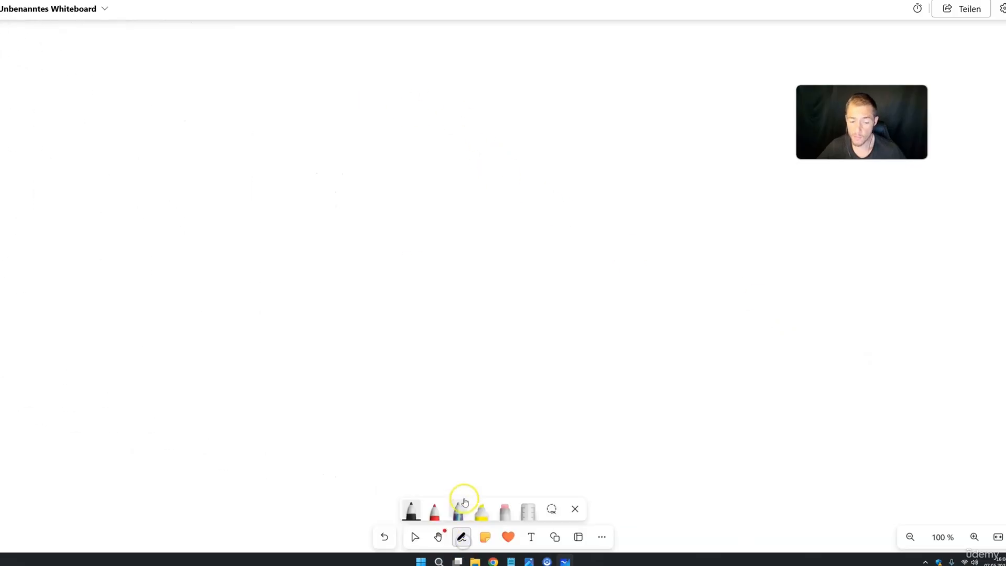
pyautogui.moveTo(271, 200); pyautogui.dragTo(314, 184)
pyautogui.moveTo(382, 148)
pyautogui.mouseDown()
pyautogui.moveTo(355, 202)
pyautogui.moveTo(374, 204)
pyautogui.mouseUp()
pyautogui.moveTo(428, 160); pyautogui.dragTo(429, 207)
pyautogui.moveTo(414, 160); pyautogui.dragTo(424, 194)
pyautogui.moveTo(194, 93)
pyautogui.mouseDown()
pyautogui.moveTo(193, 406)
pyautogui.moveTo(590, 249)
pyautogui.moveTo(315, 111)
pyautogui.moveTo(198, 111)
pyautogui.mouseUp()
pyautogui.moveTo(213, 323); pyautogui.dragTo(317, 316)
# Handwrite API below MCP, then add a curve linking them and a line beneath MCP
pyautogui.moveTo(342, 283)
pyautogui.mouseDown()
pyautogui.moveTo(335, 336)
pyautogui.moveTo(335, 315)
pyautogui.mouseUp()
pyautogui.moveTo(409, 287); pyautogui.dragTo(401, 344)
pyautogui.moveTo(418, 265); pyautogui.dragTo(422, 267)
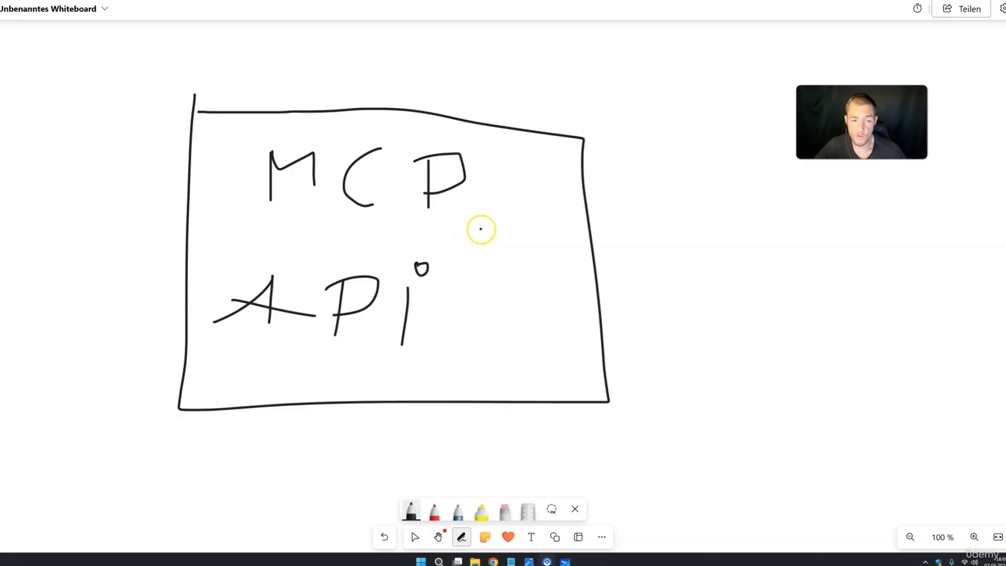
pyautogui.moveTo(468, 185)
pyautogui.mouseDown()
pyautogui.moveTo(489, 224)
pyautogui.moveTo(442, 312)
pyautogui.moveTo(461, 325)
pyautogui.moveTo(427, 301)
pyautogui.mouseUp()
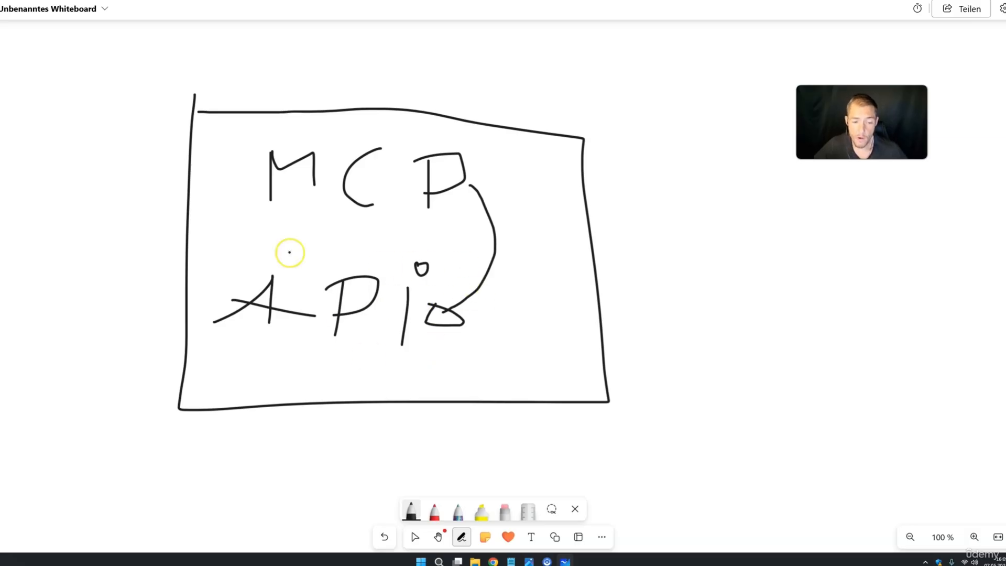
pyautogui.moveTo(263, 220); pyautogui.dragTo(433, 216)
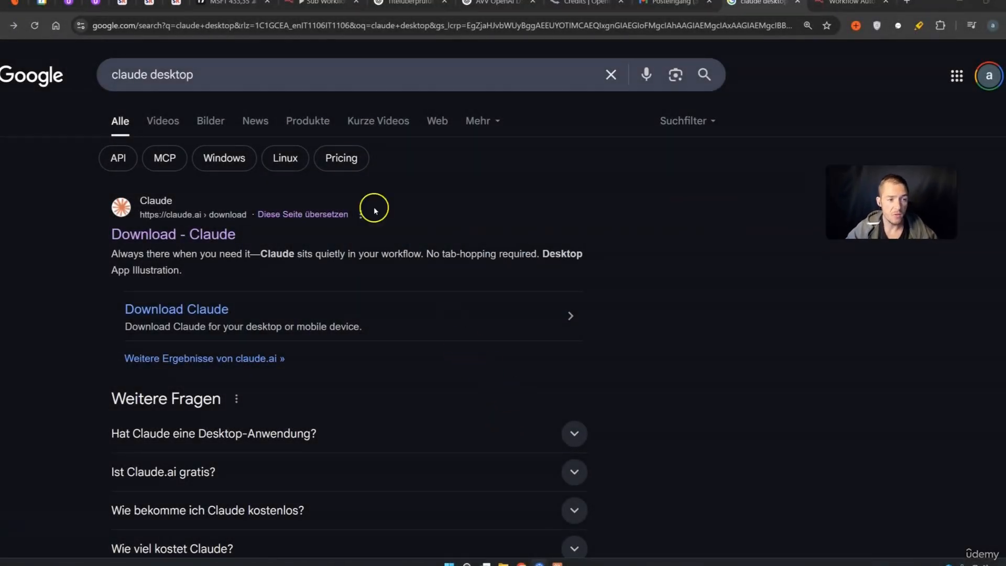
# Download the Windows Claude installer from the Download - Claude page and show it in its folder
pyautogui.moveTo(254, 74); pyautogui.dragTo(109, 76)
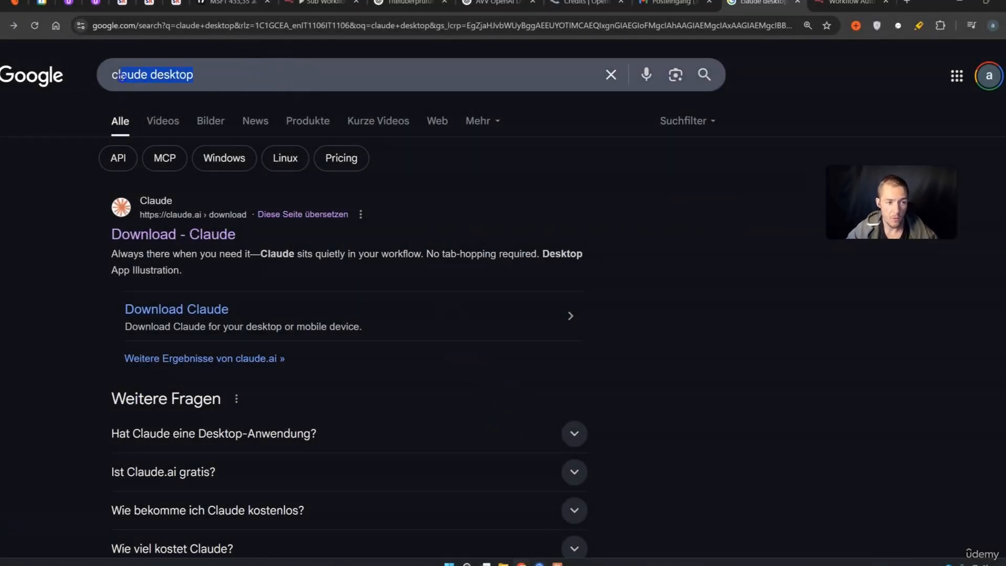
pyautogui.click(212, 236)
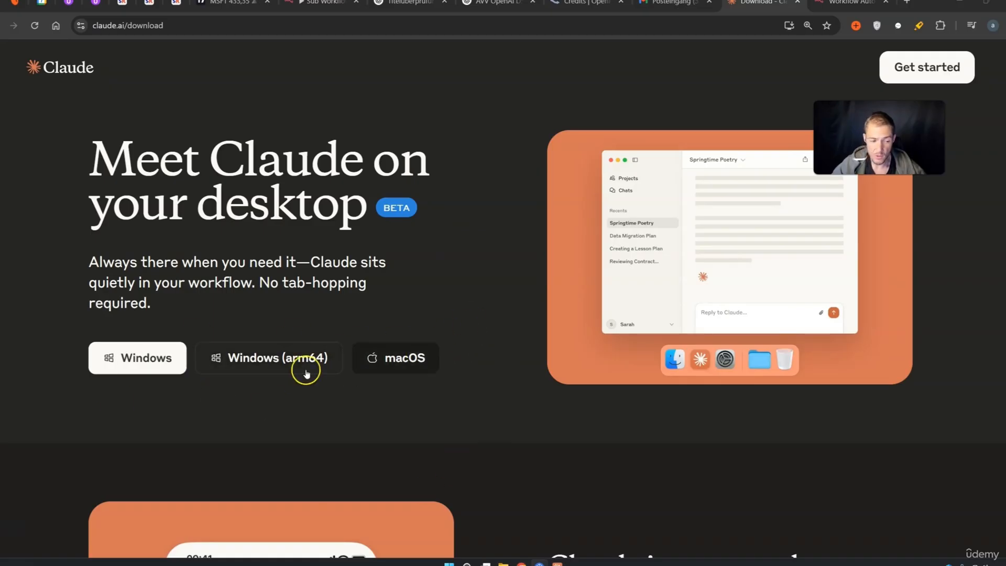
pyautogui.click(138, 358)
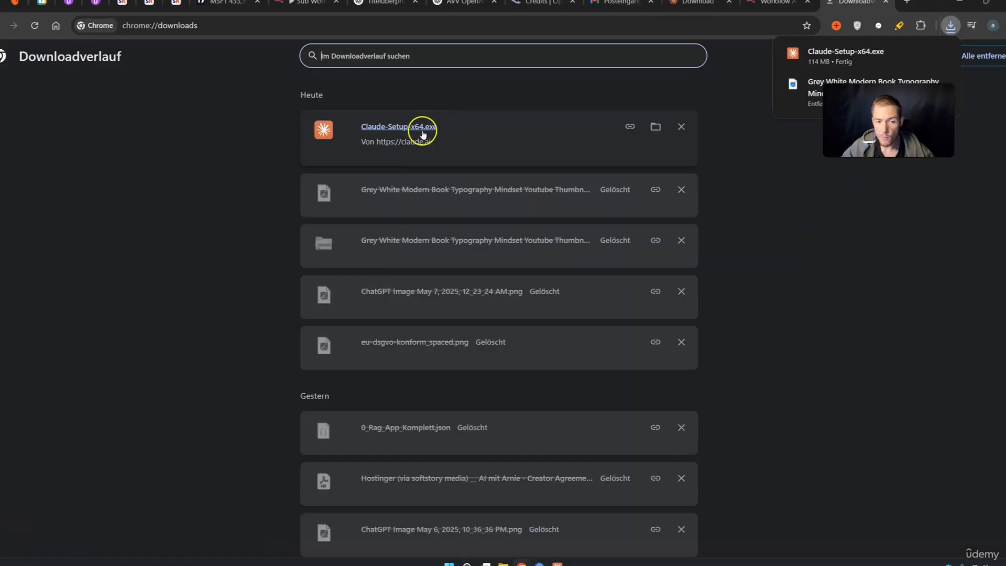
pyautogui.click(653, 129)
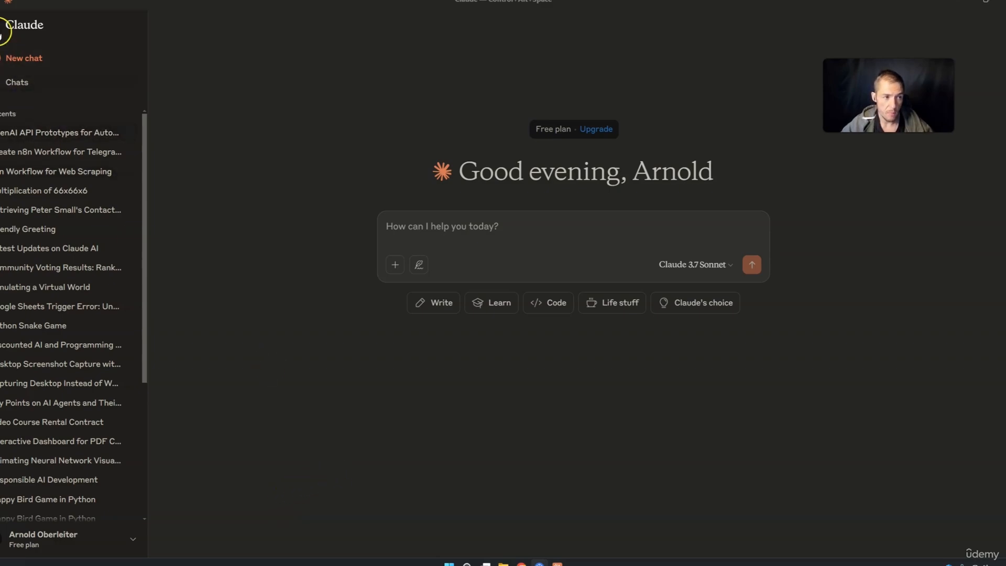
pyautogui.click(1, 25)
pyautogui.click(0, 25)
pyautogui.click(0, 25)
pyautogui.click(1, 24)
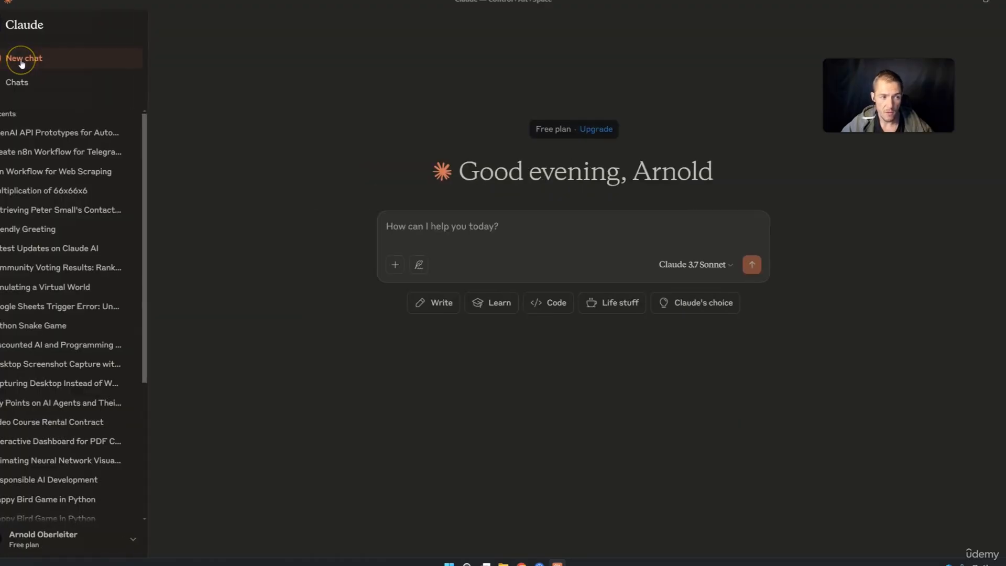
pyautogui.click(31, 141)
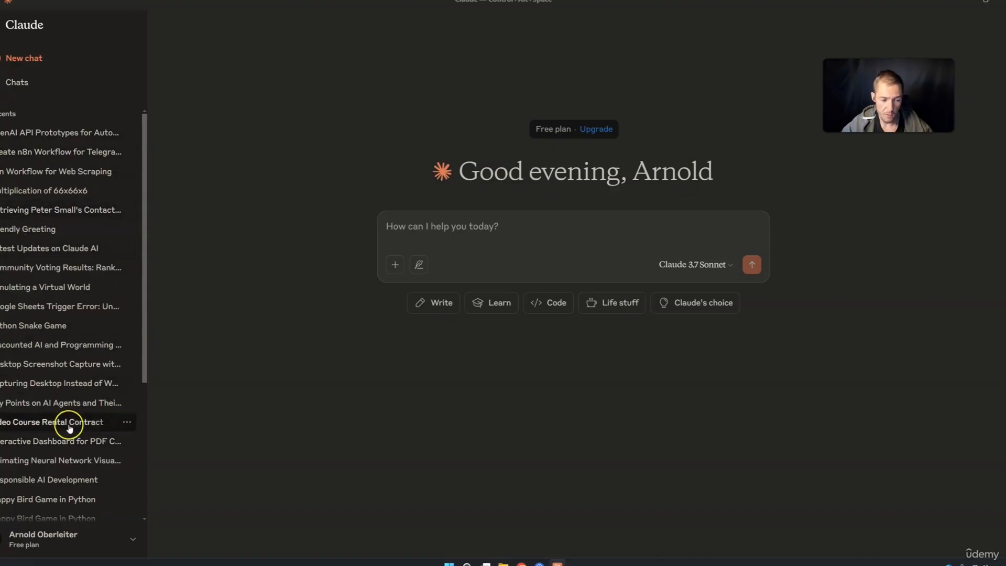
# From the account menu, open View all plans: Free 0 €, Pro 15 €/month, Max from 90 €
pyautogui.click(124, 544)
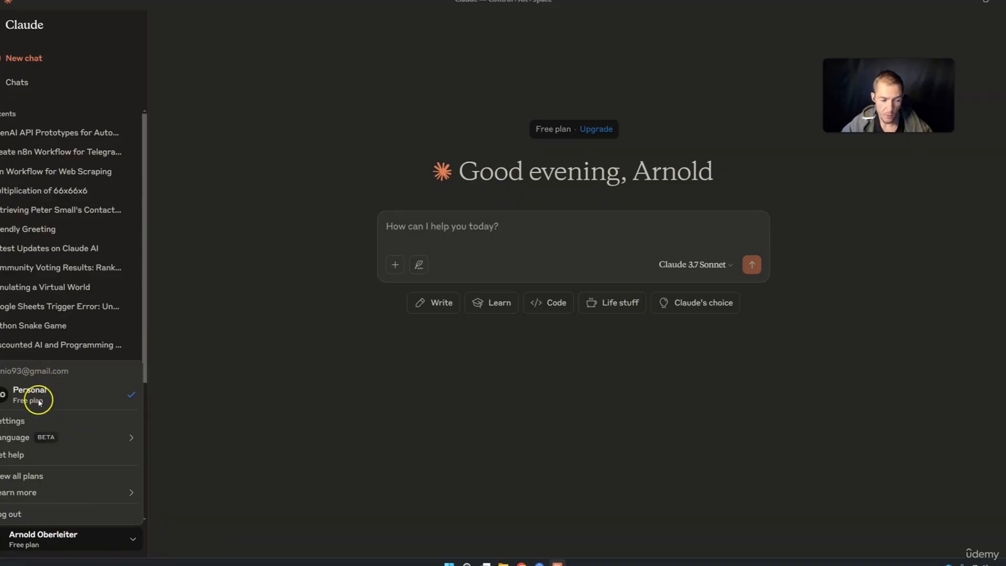
pyautogui.click(27, 442)
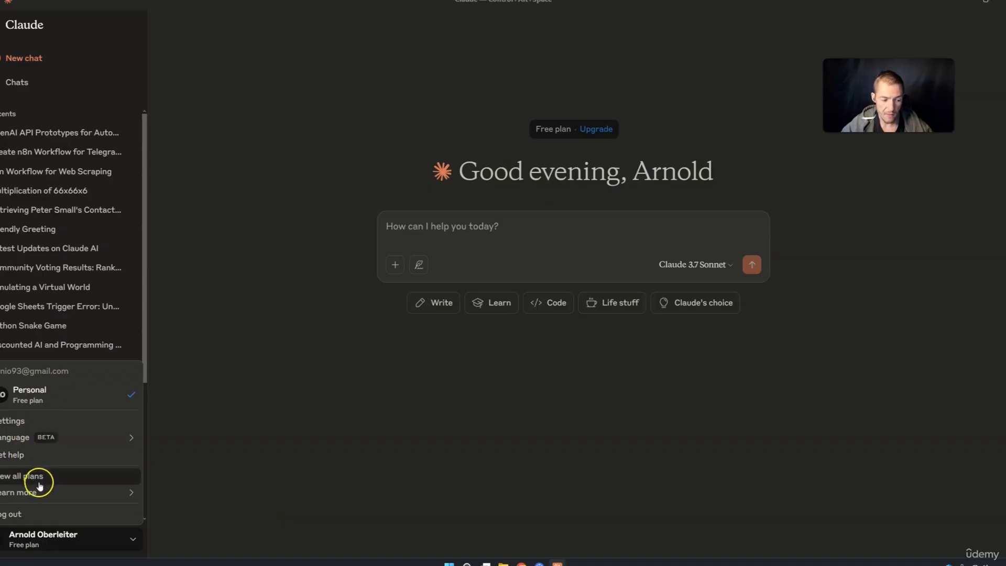
pyautogui.moveTo(42, 493)
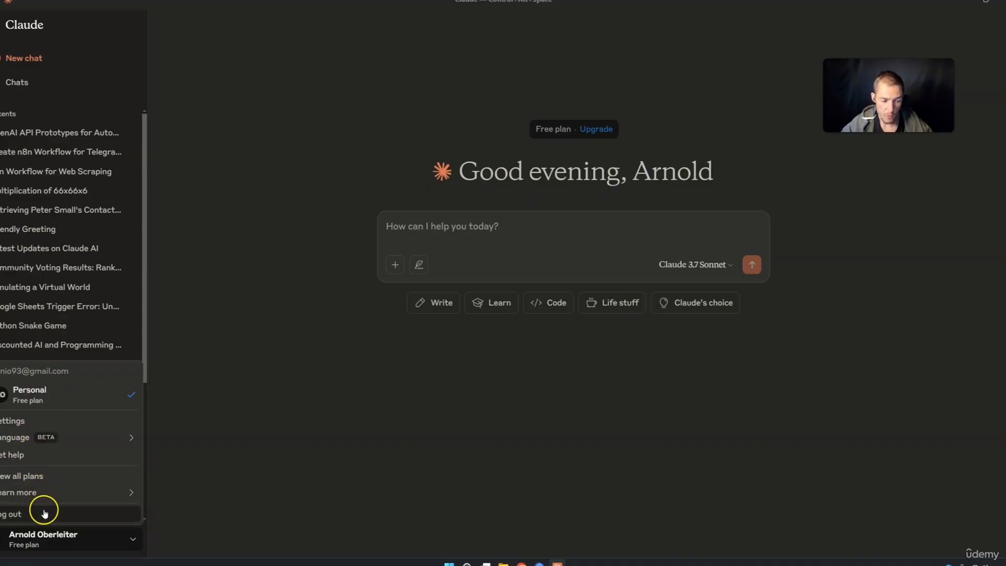
pyautogui.click(44, 477)
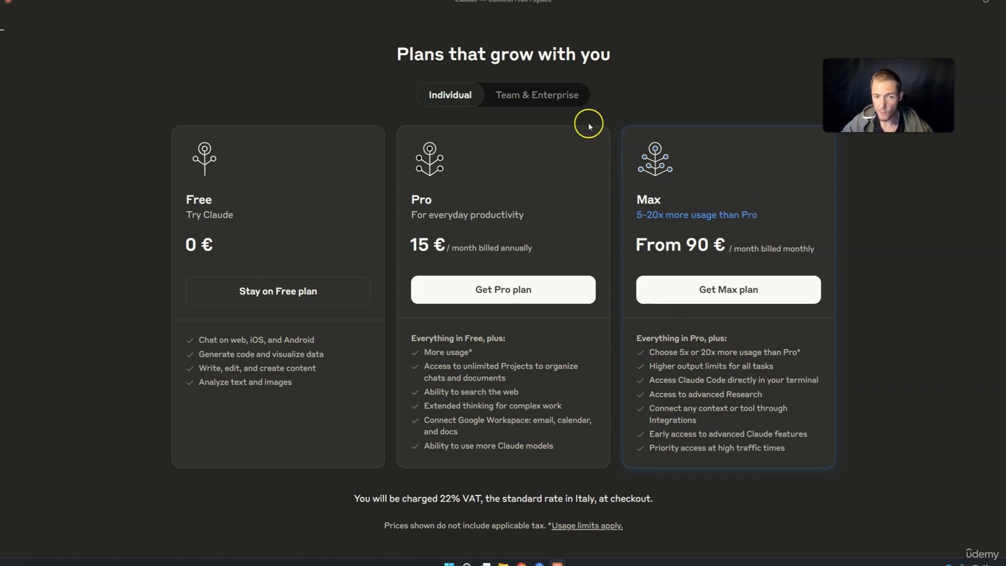
# Compare the Team & Enterprise and Individual plans, then go back to the new-chat screen
pyautogui.click(552, 101)
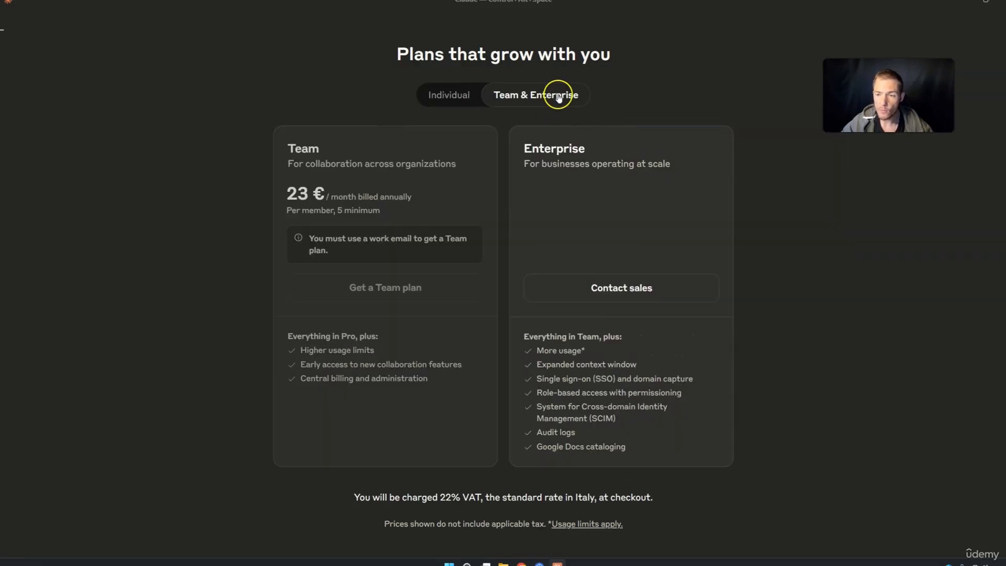
pyautogui.click(468, 99)
pyautogui.click(2, 31)
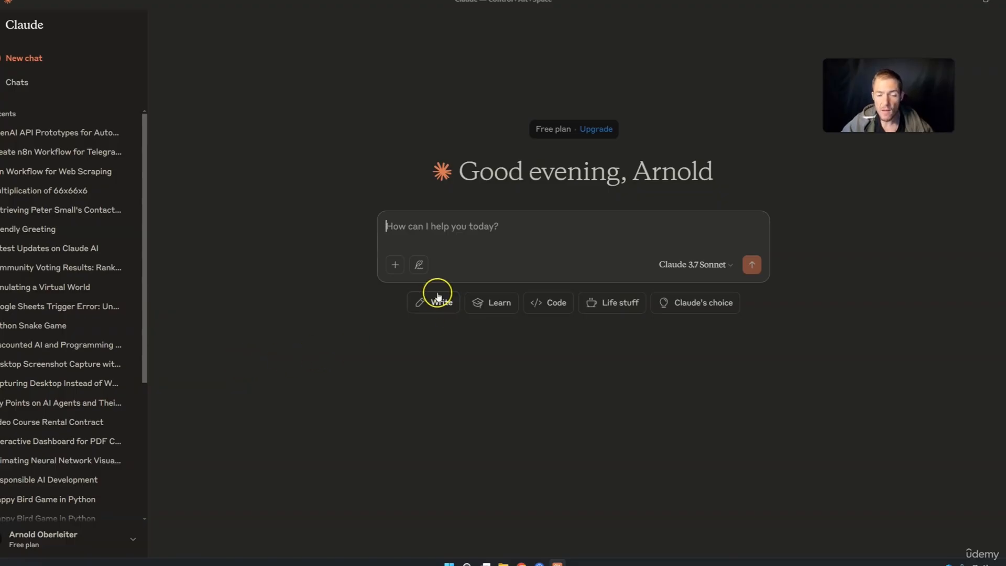
pyautogui.write('sdsdsds')
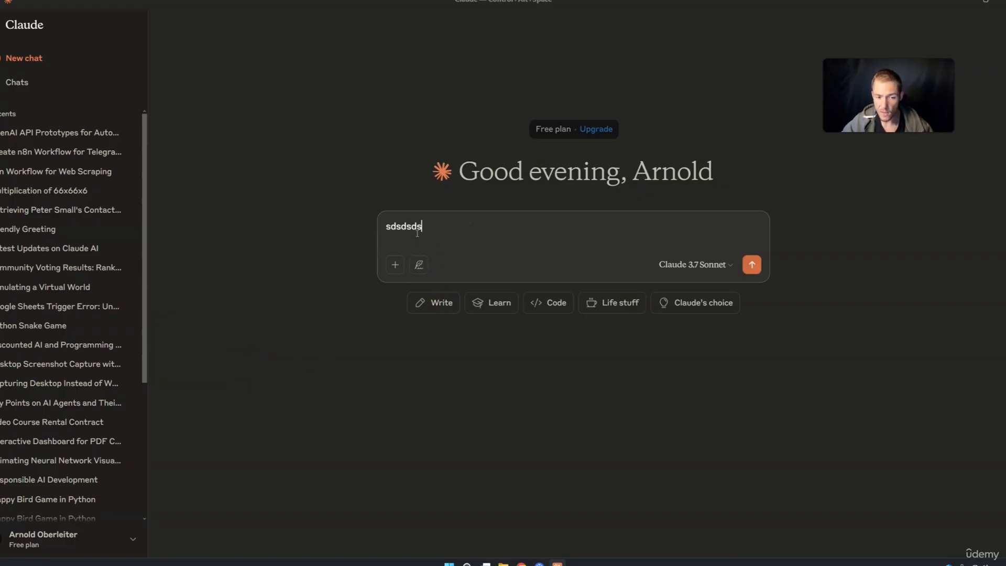
pyautogui.press('BackSpace')
pyautogui.press('BackSpace')
pyautogui.press('BackSpace')
pyautogui.press('BackSpace')
pyautogui.press('BackSpace')
pyautogui.press('BackSpace')
pyautogui.press('BackSpace')
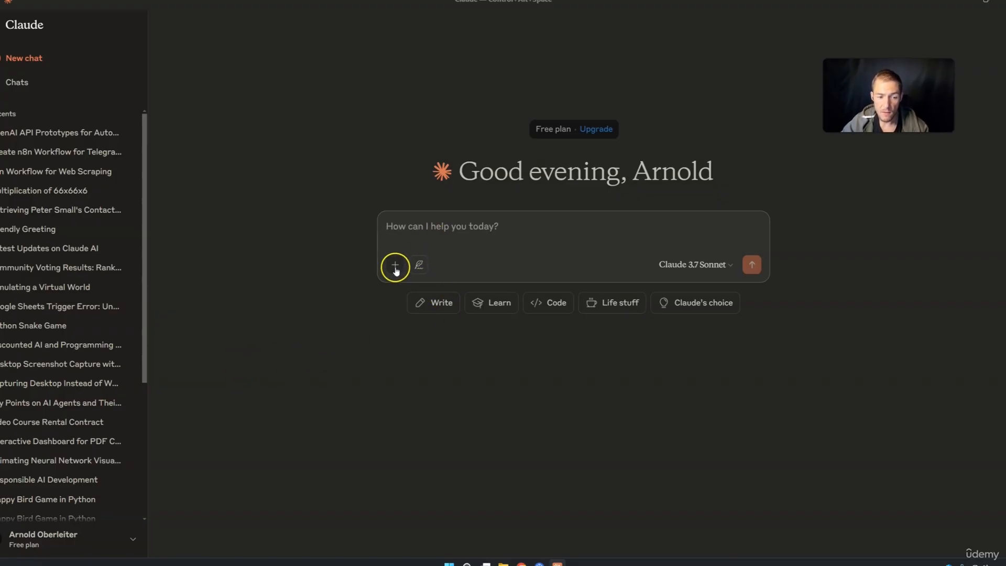
pyautogui.click(394, 267)
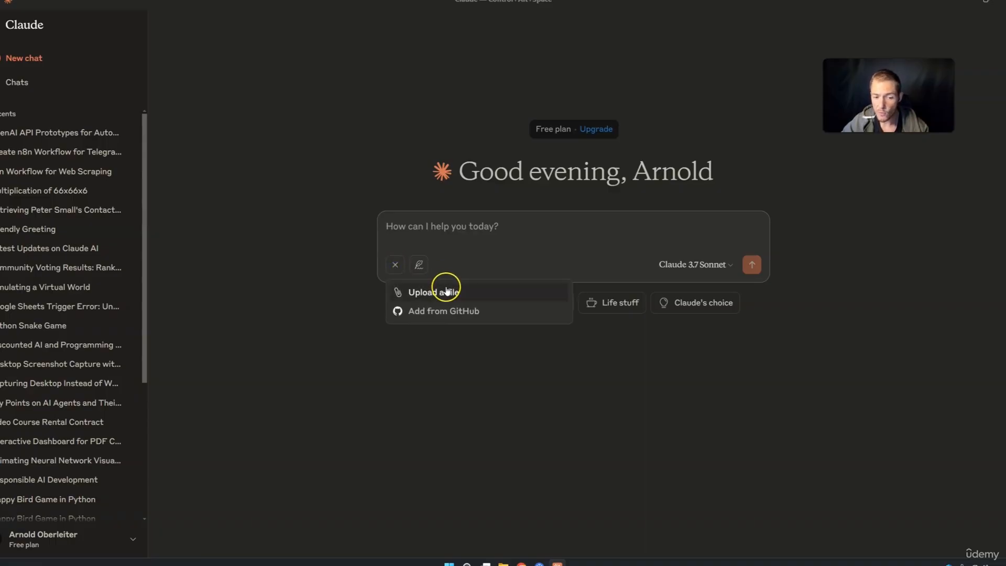
pyautogui.click(363, 386)
pyautogui.click(419, 266)
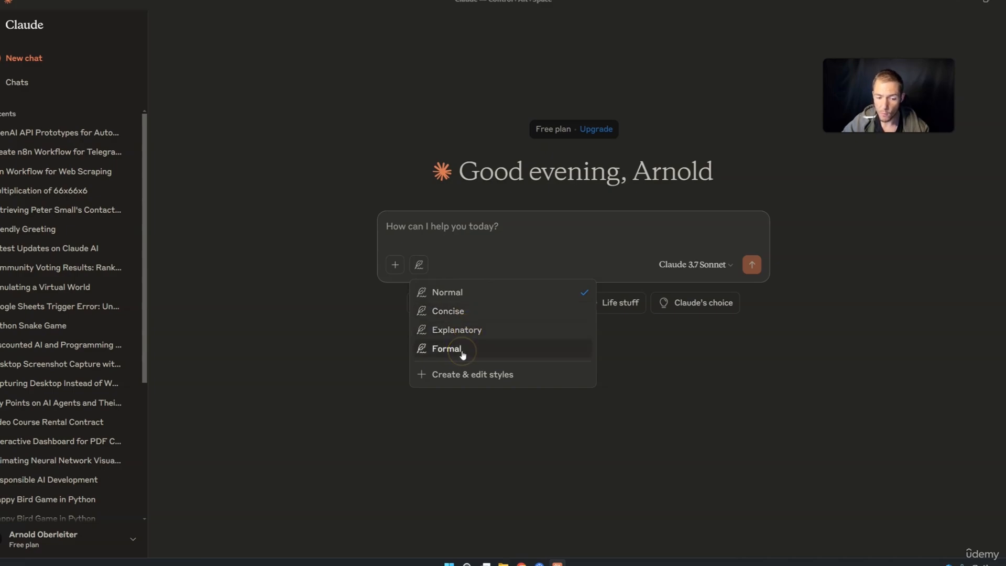
pyautogui.click(457, 381)
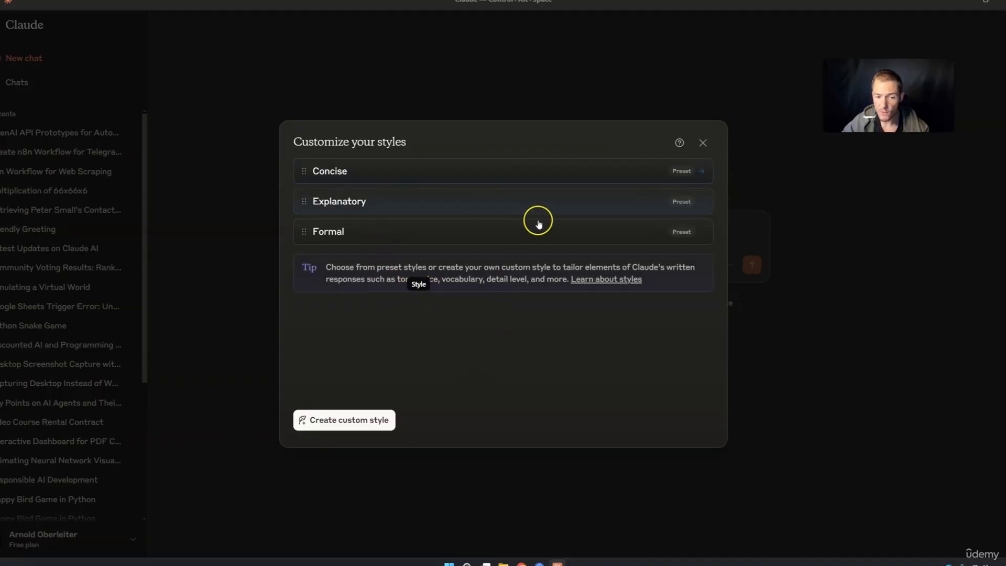
pyautogui.click(702, 143)
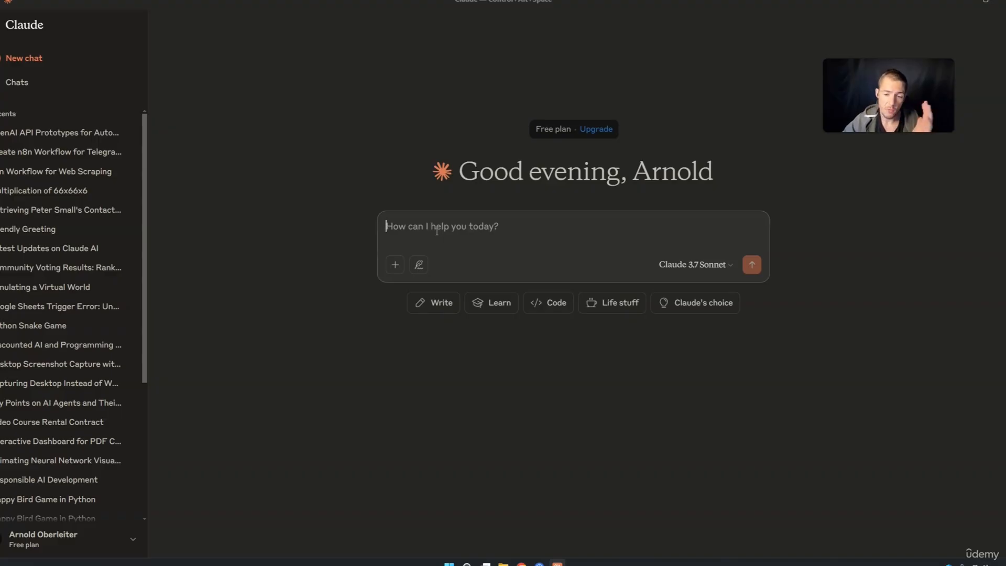
pyautogui.click(688, 264)
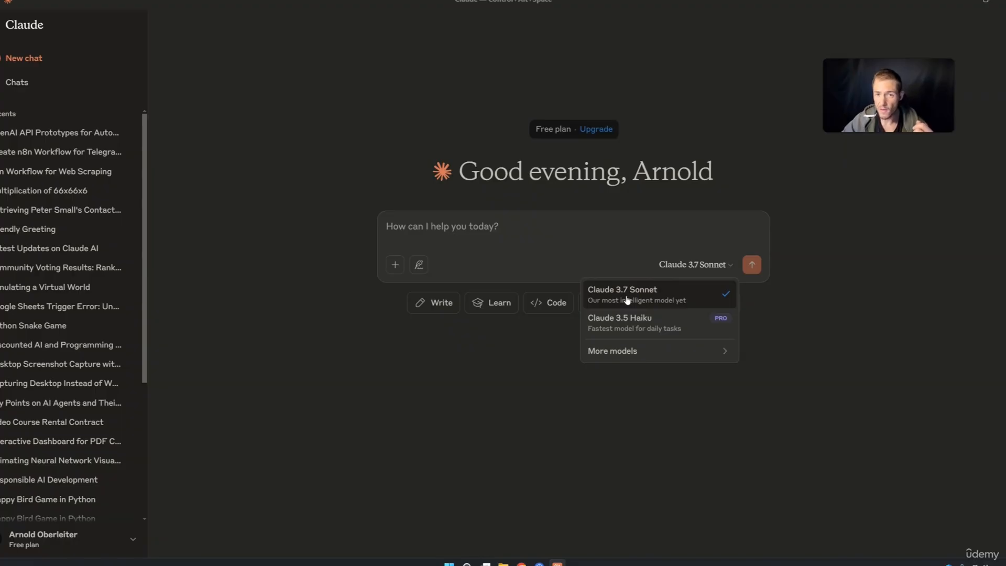
pyautogui.click(831, 345)
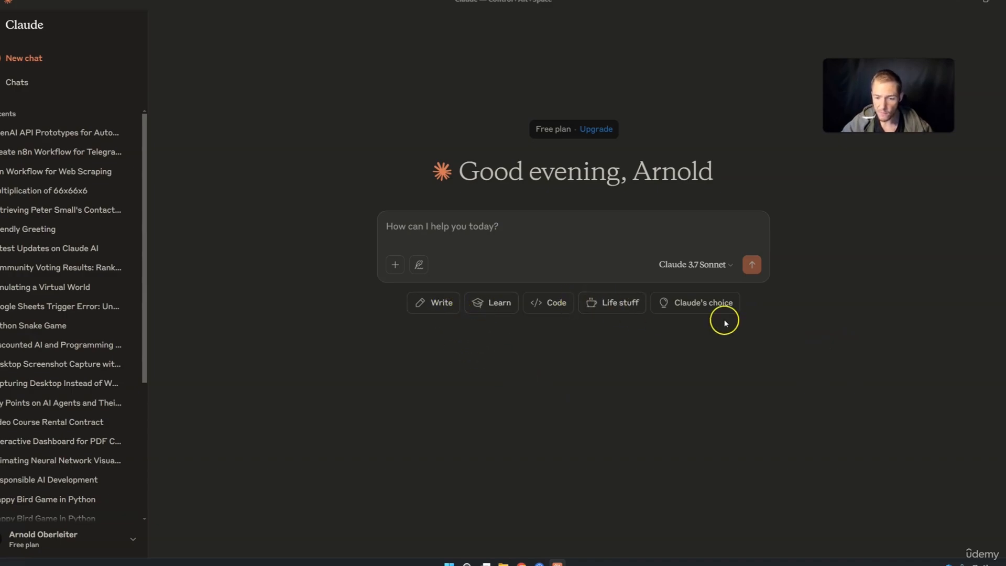
pyautogui.click(713, 308)
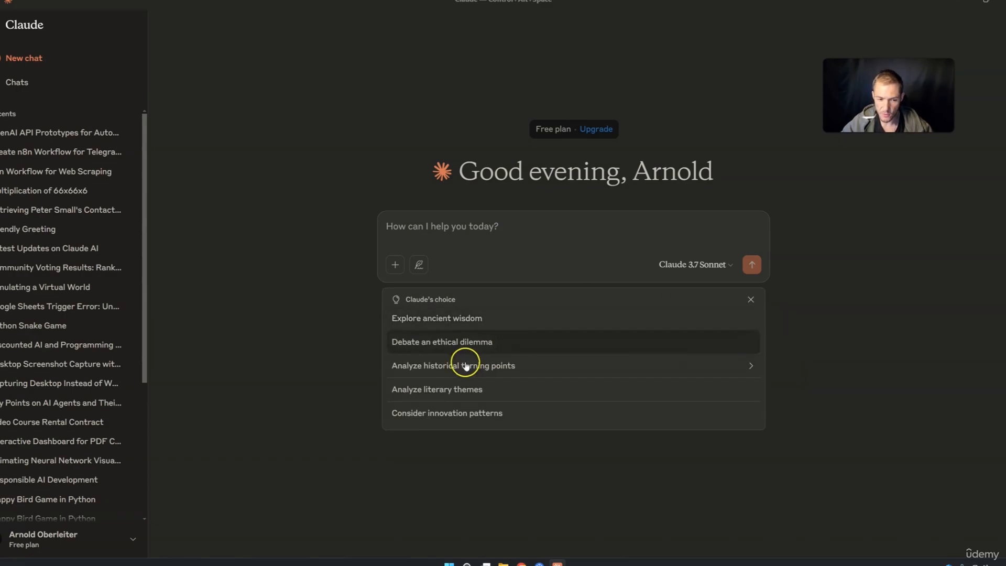
pyautogui.click(285, 322)
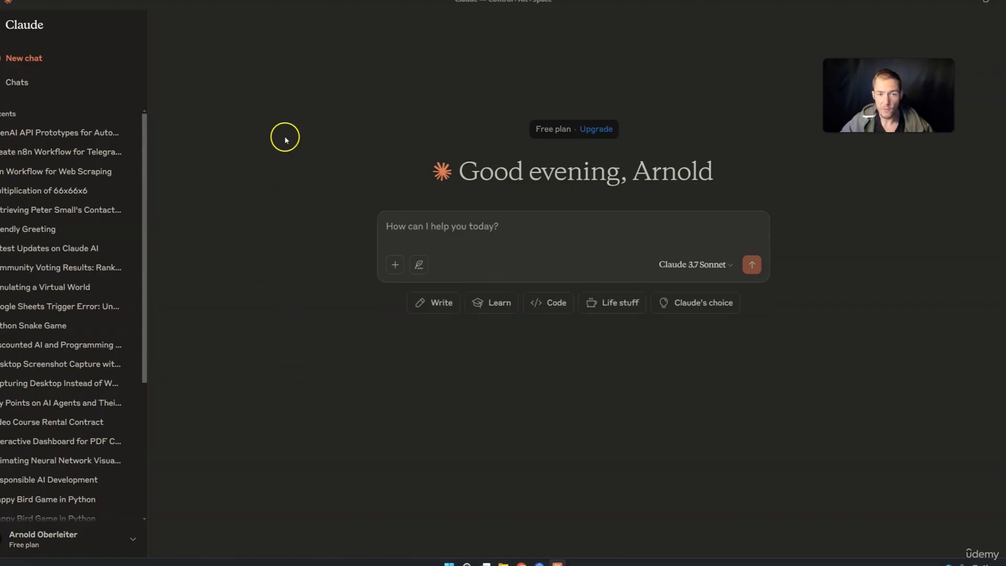
# Browse the File, Edit, View, Developer and Help menus, then close the application menu
pyautogui.click(4, 2)
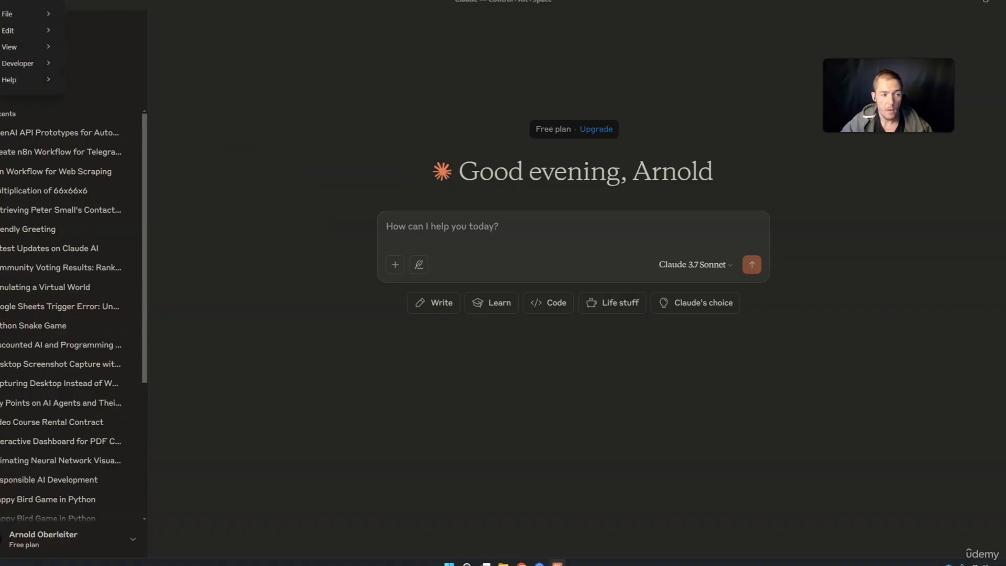
pyautogui.click(12, 11)
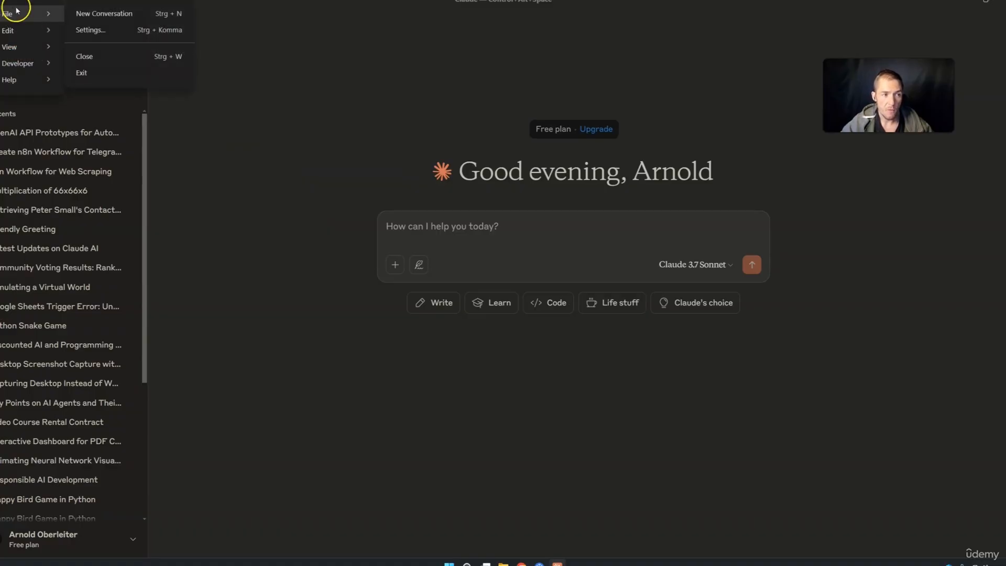
pyautogui.click(89, 16)
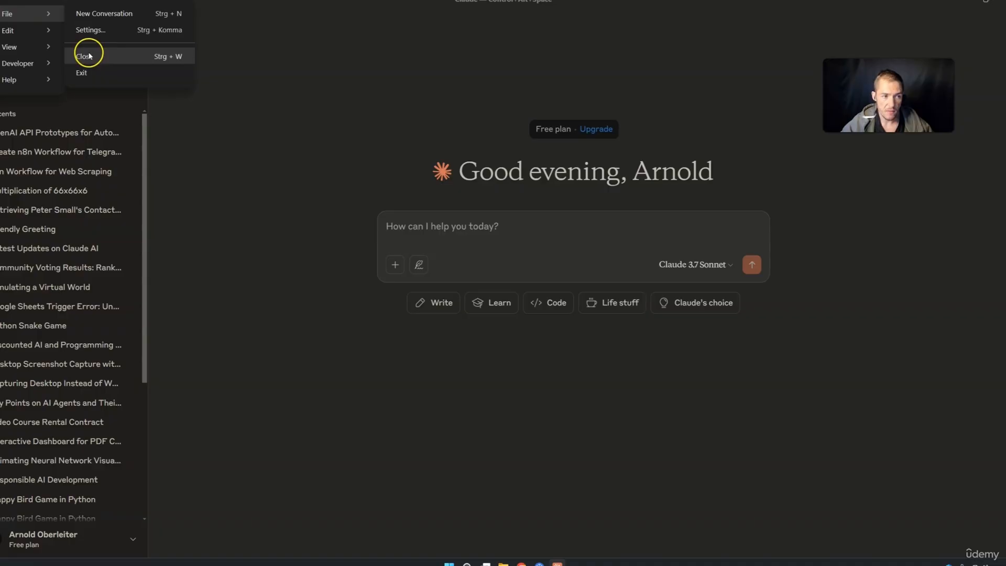
pyautogui.moveTo(37, 30)
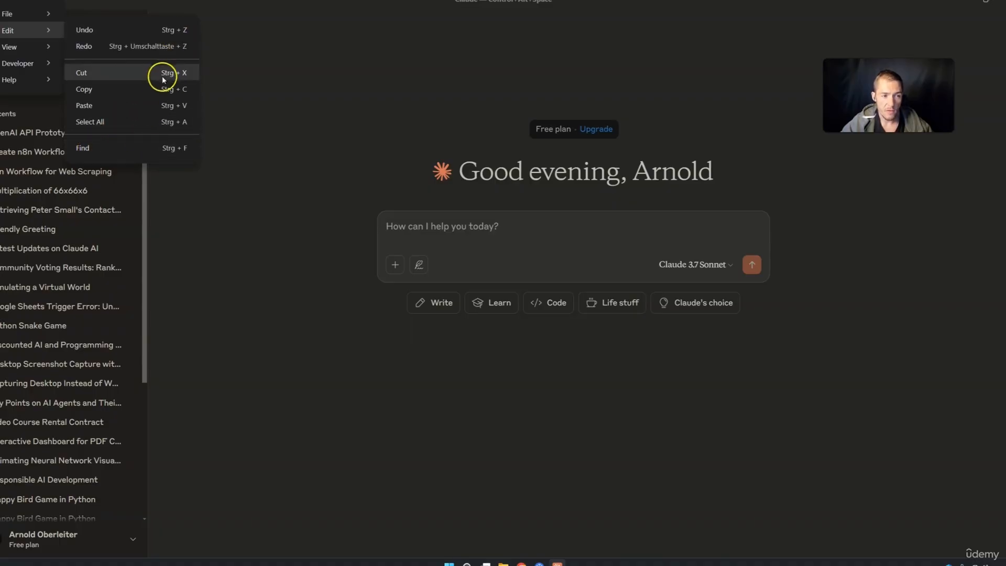
pyautogui.moveTo(30, 50)
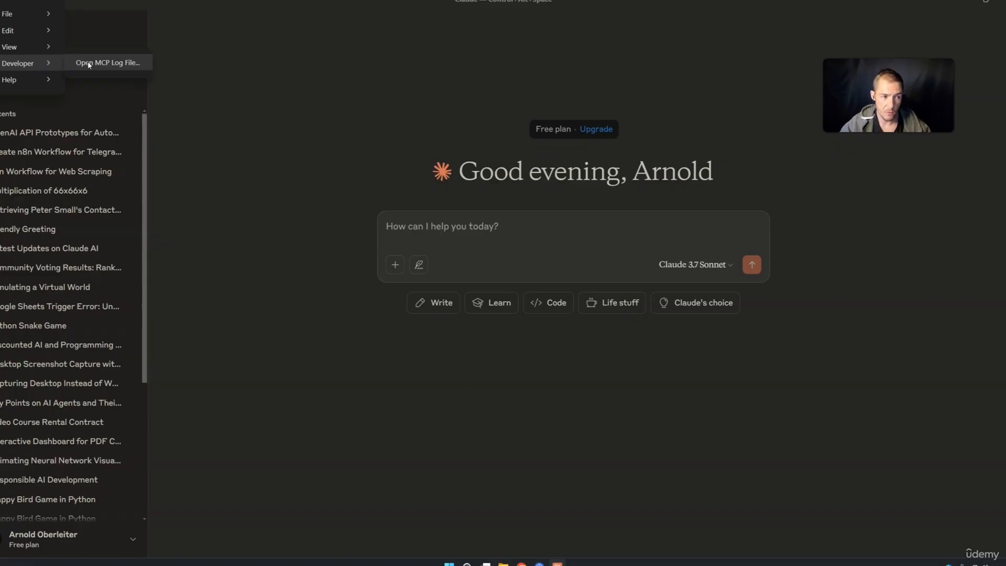
pyautogui.click(42, 79)
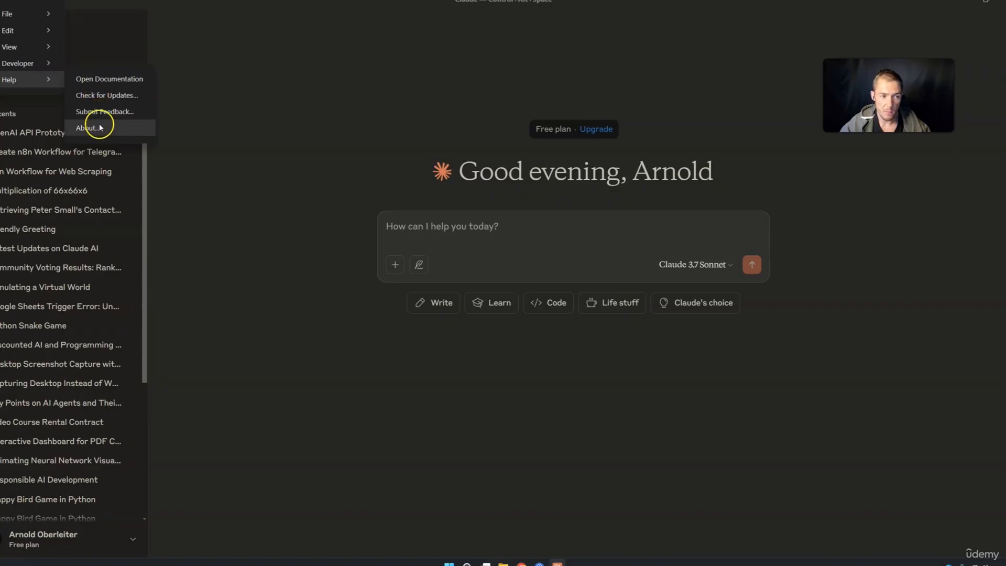
pyautogui.click(235, 153)
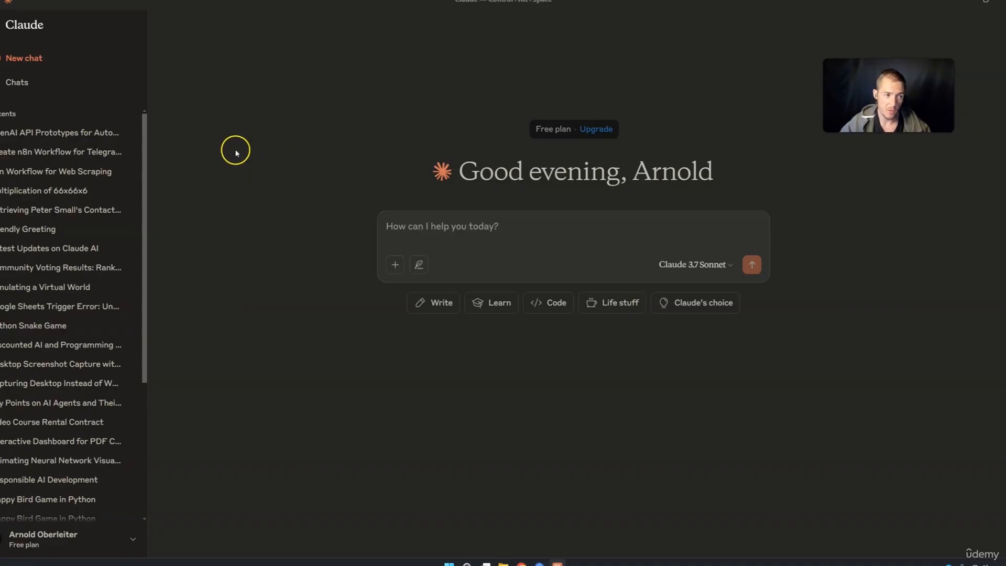
# Reopen the application menu and leave the File options showing
pyautogui.click(4, 3)
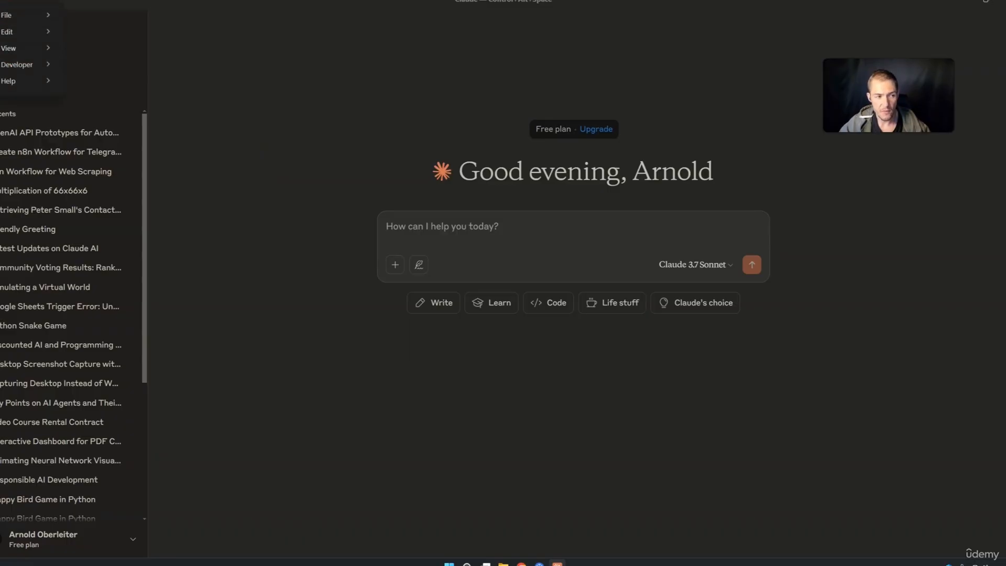
pyautogui.moveTo(7, 81)
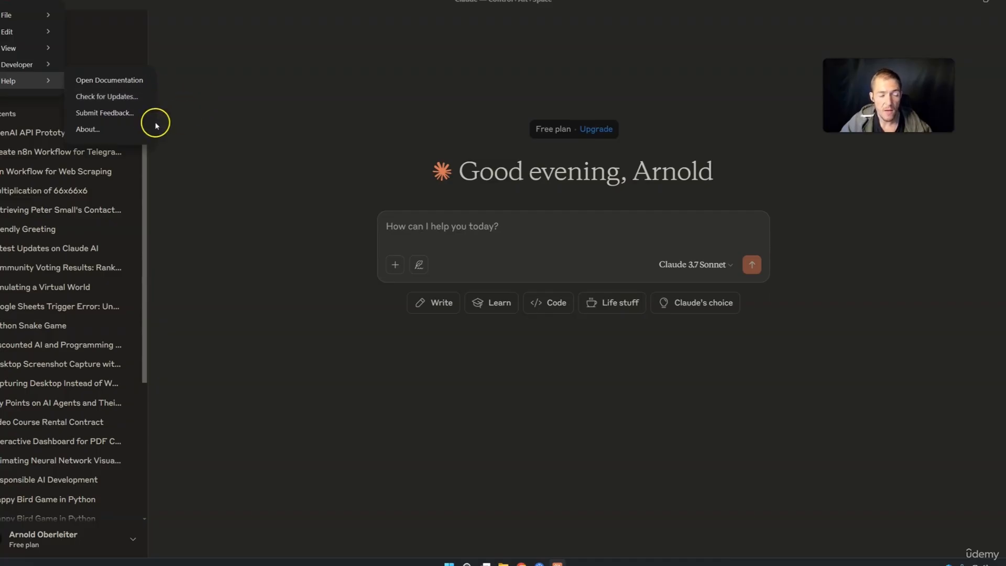
pyautogui.click(268, 104)
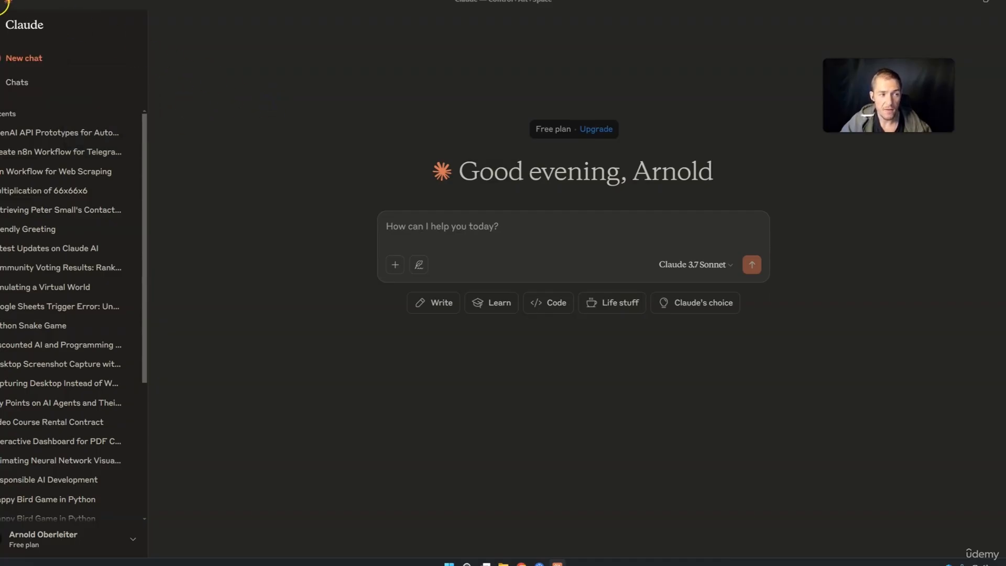
pyautogui.click(8, 2)
pyautogui.moveTo(18, 17)
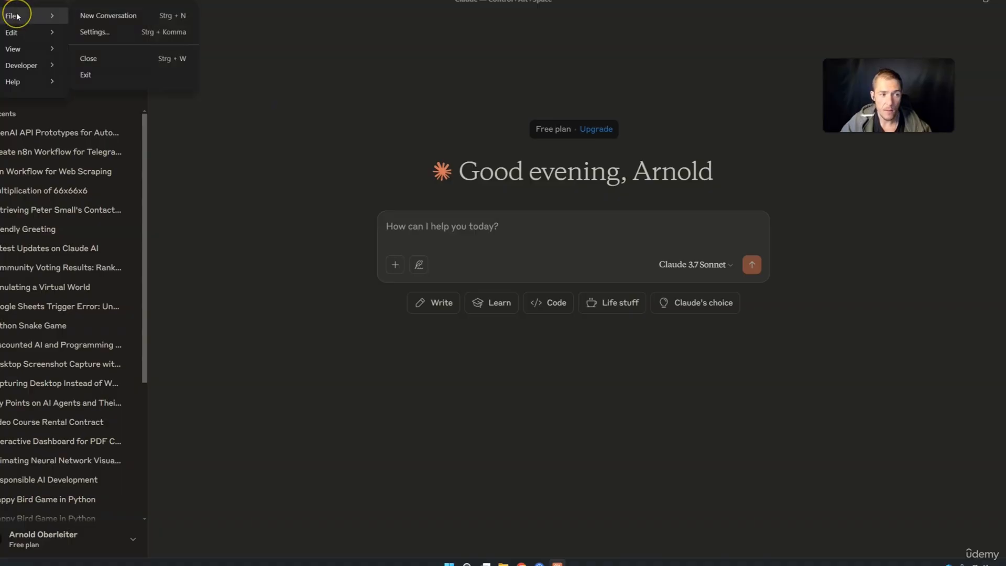
# In Settings > Developer, delete the failing n8n MCP server and confirm with OK
pyautogui.click(87, 30)
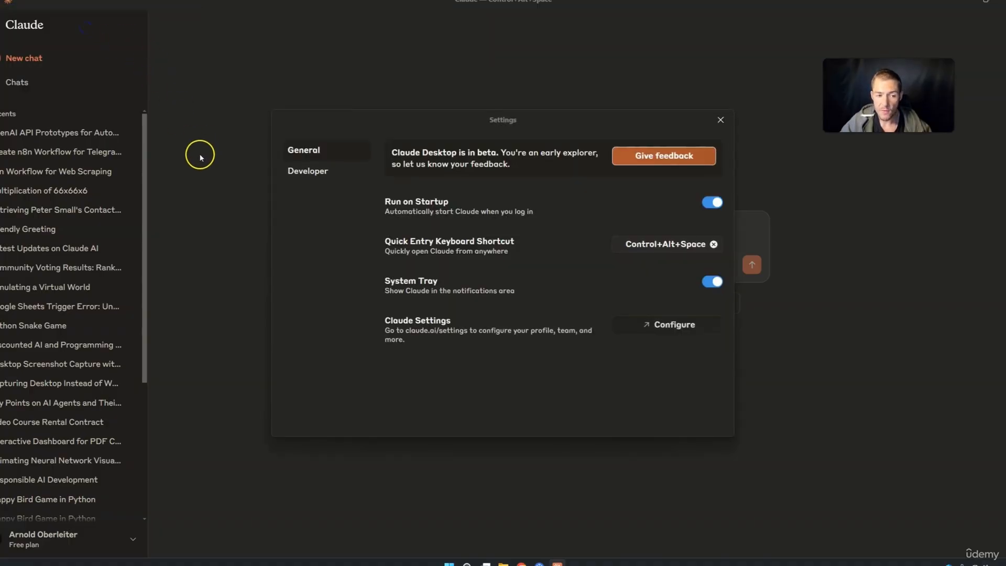
pyautogui.click(310, 173)
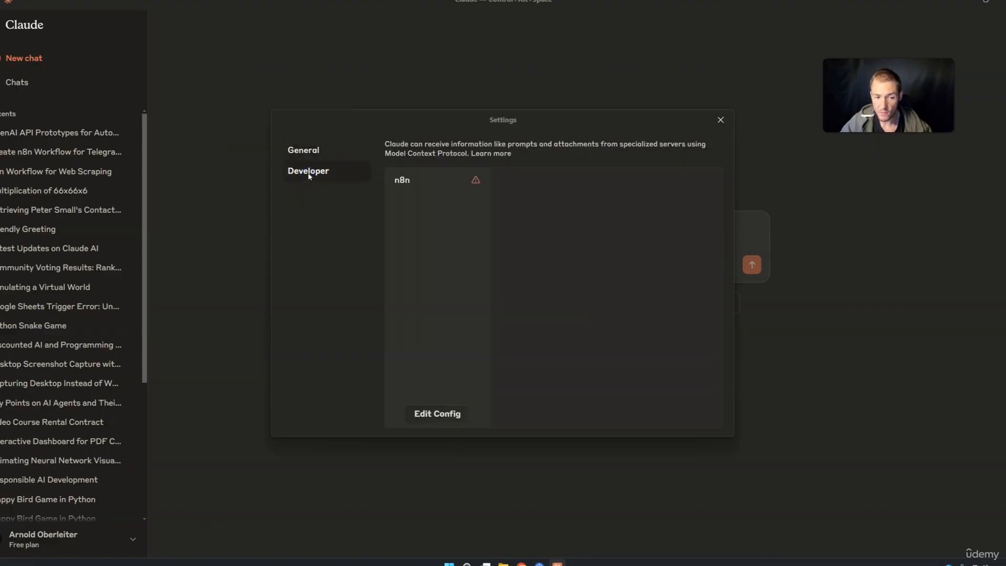
pyautogui.click(431, 176)
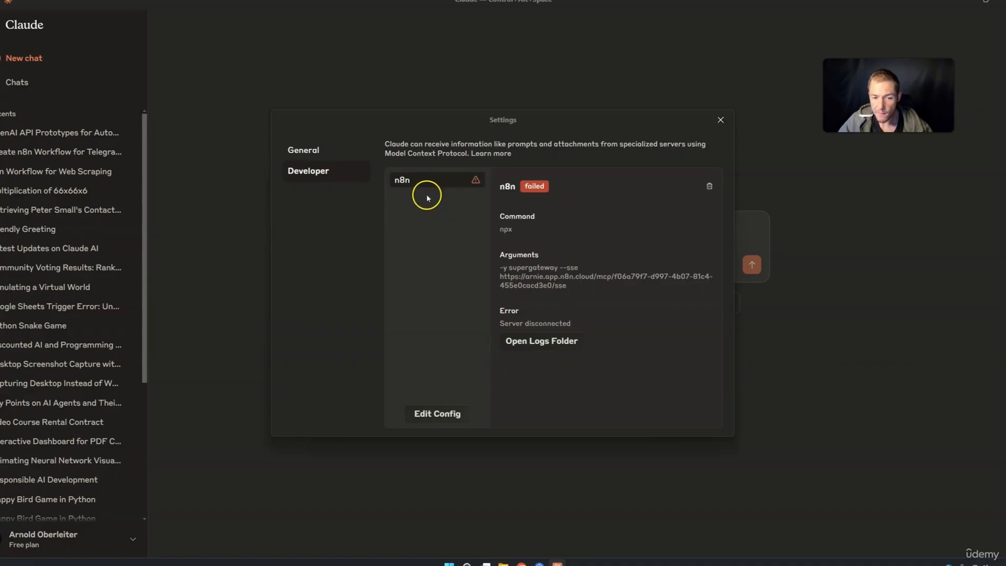
pyautogui.click(709, 186)
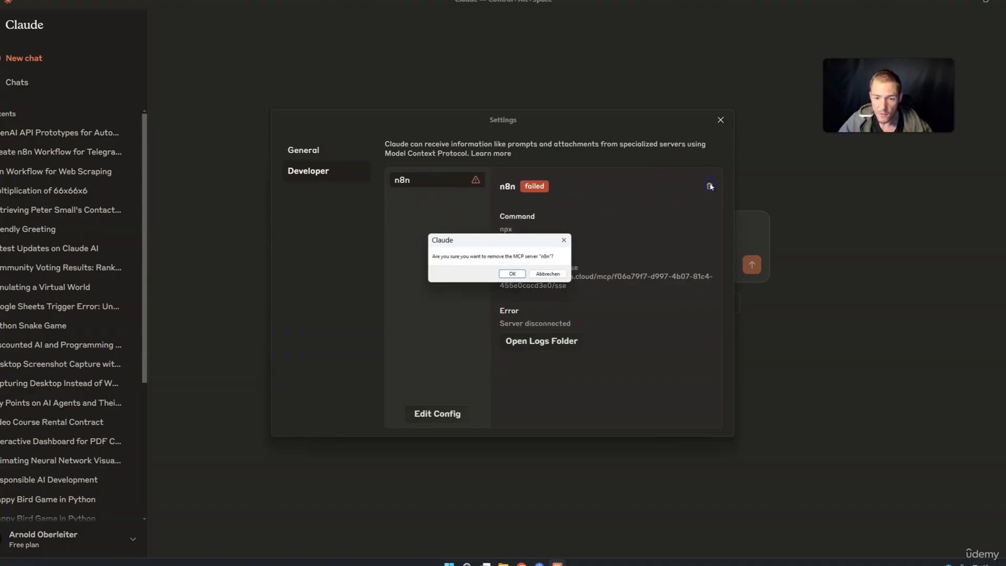
pyautogui.click(512, 273)
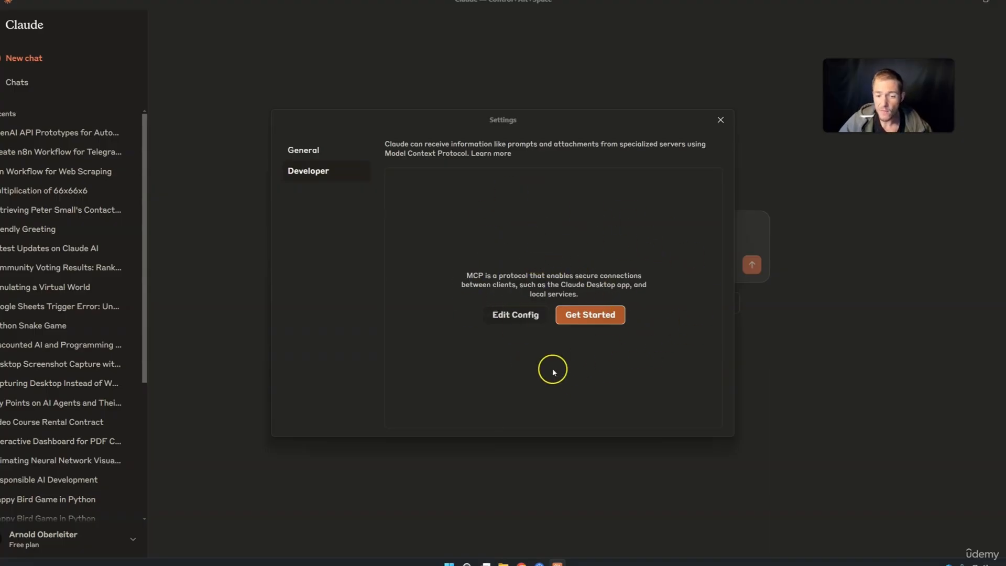
# Use Edit Config to reach the Claude app-data folder and open claude_desktop_config.json in VS Code
pyautogui.click(518, 316)
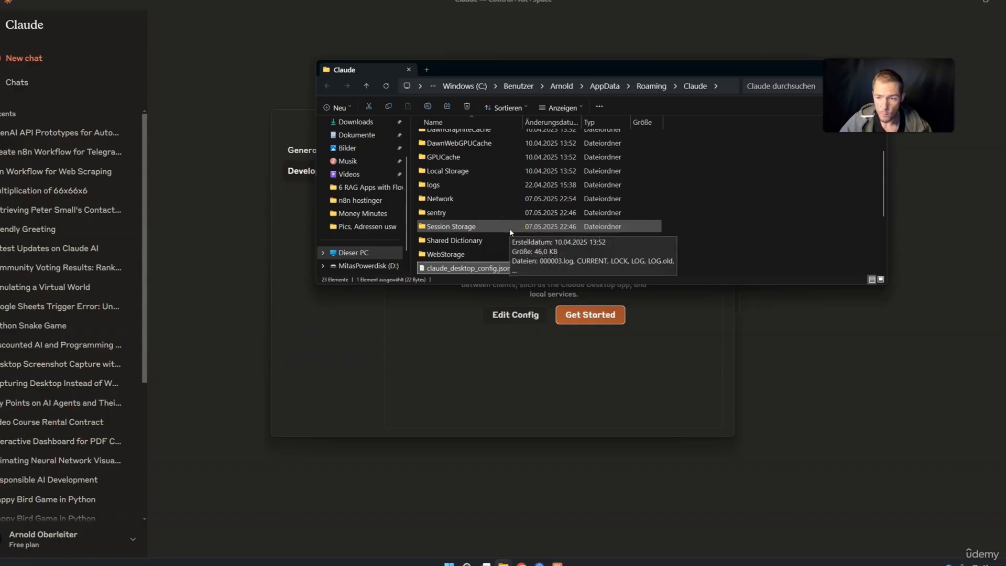
pyautogui.scroll(-1, 477, 232)
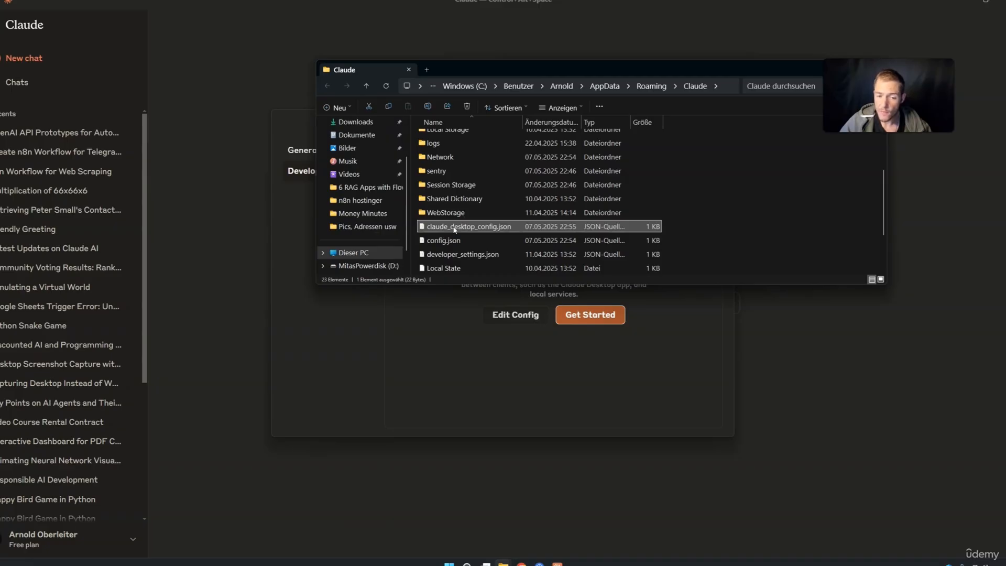
pyautogui.doubleClick(455, 227)
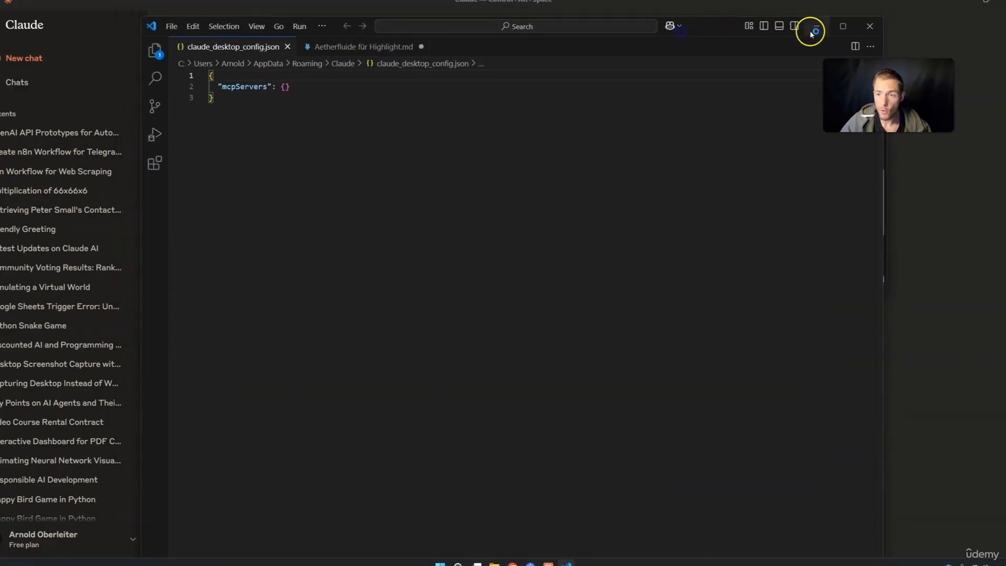
# Maximize VS Code, highlight the empty mcpServers entry, then minimize the editor
pyautogui.click(842, 27)
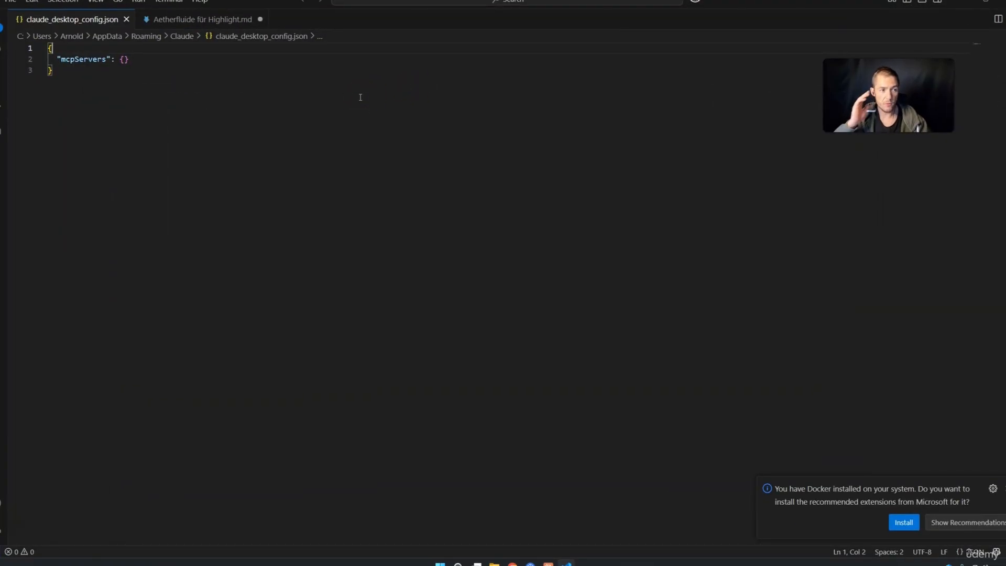
pyautogui.moveTo(333, 98); pyautogui.dragTo(41, 62)
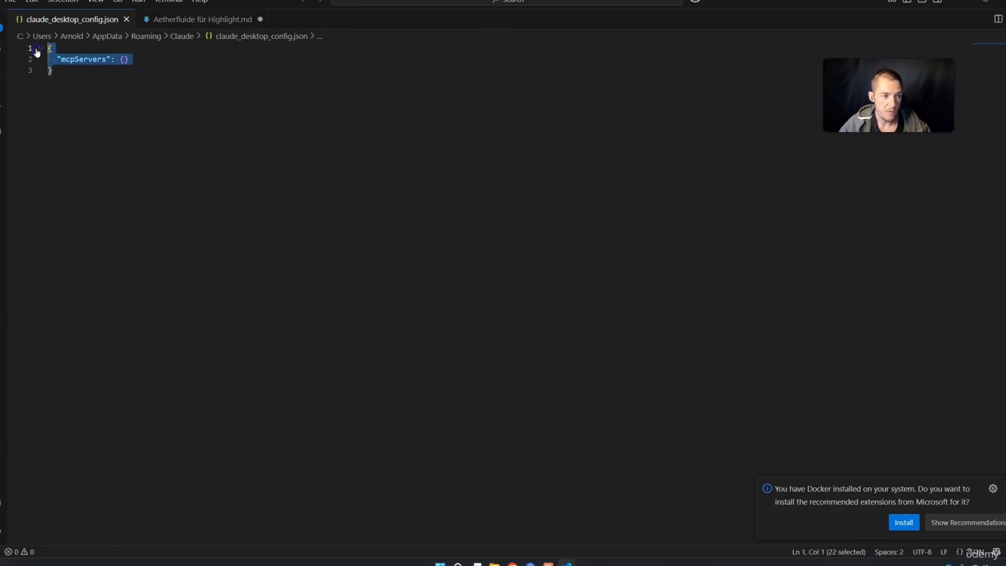
pyautogui.click(64, 61)
pyautogui.moveTo(62, 60); pyautogui.dragTo(110, 59)
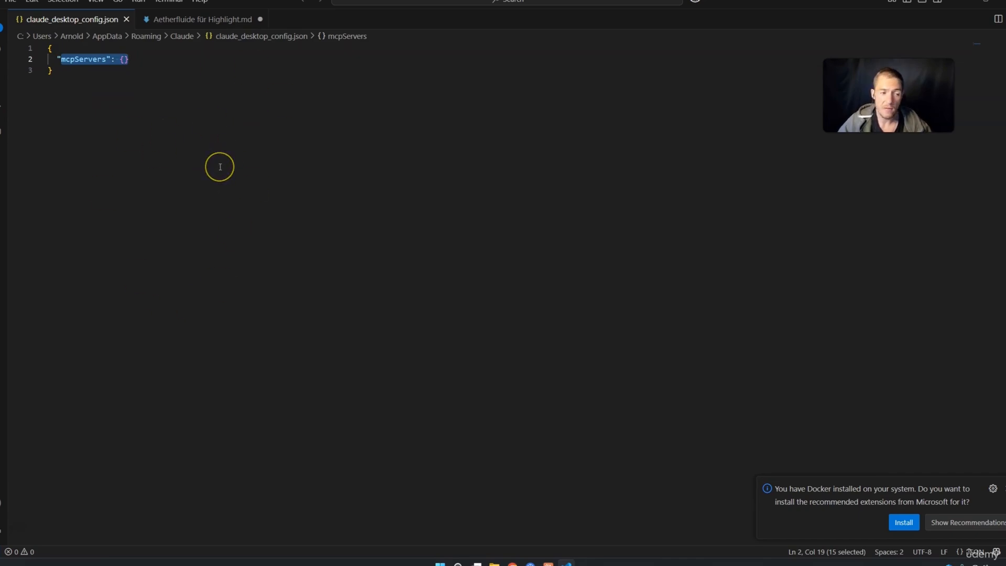
pyautogui.moveTo(55, 58); pyautogui.dragTo(107, 60)
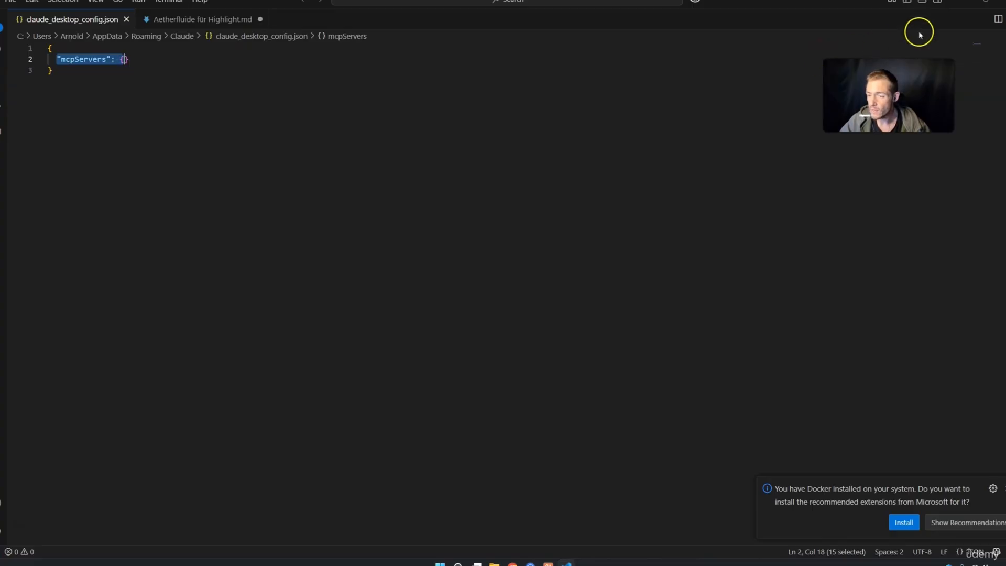
pyautogui.click(945, 8)
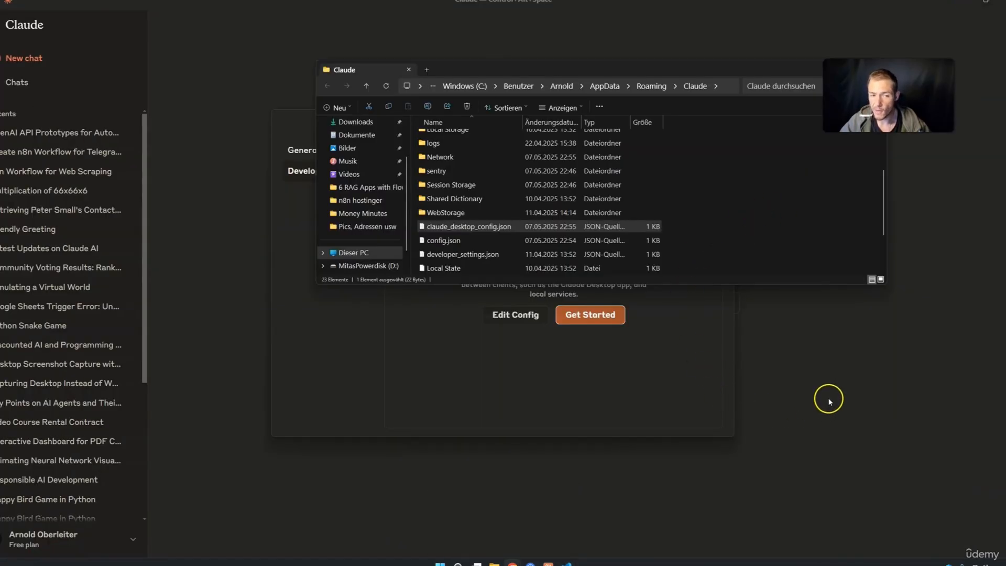
# In the n8n workflow, select all three nodes on the canvas and delete them
pyautogui.click(829, 402)
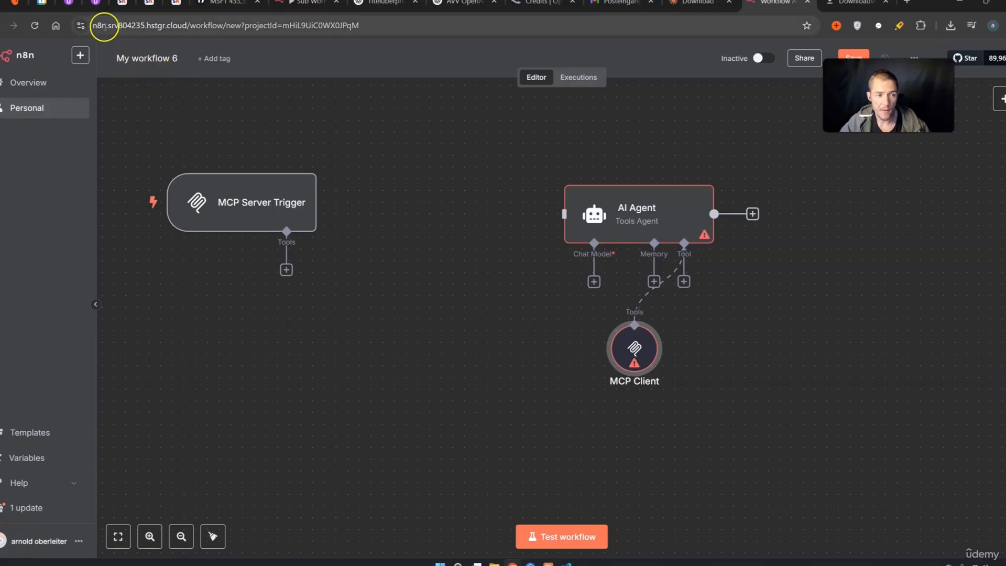
pyautogui.moveTo(101, 26); pyautogui.dragTo(121, 26)
pyautogui.moveTo(196, 23); pyautogui.dragTo(197, 24)
pyautogui.moveTo(802, 423); pyautogui.dragTo(243, 161)
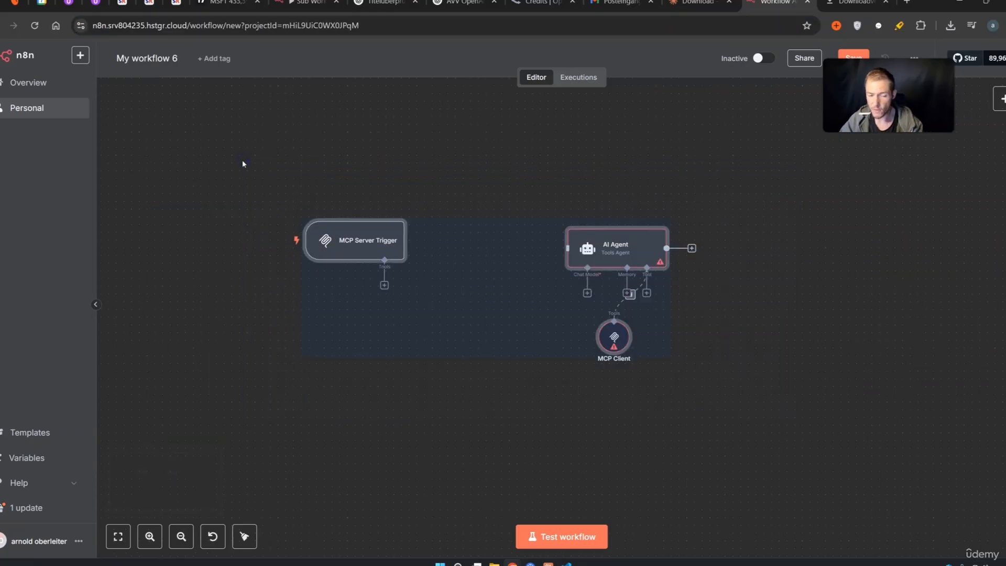
pyautogui.press('Delete')
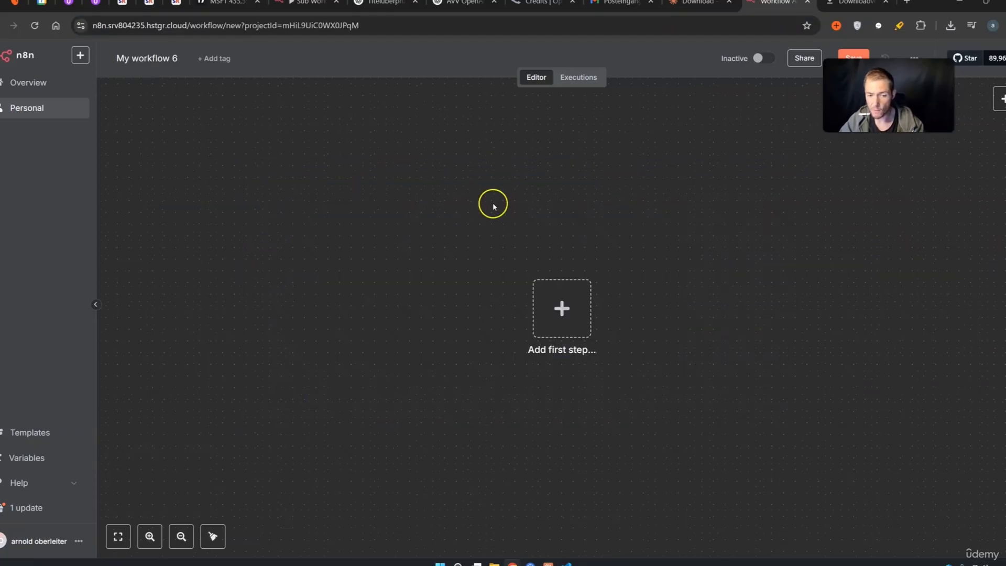
# Rename the workflow to 'MCP for Claude Desktop' and save the new name
pyautogui.click(174, 56)
pyautogui.hotkey('ctrl', 'a')
pyautogui.write('MCP for CLaude Desktop')
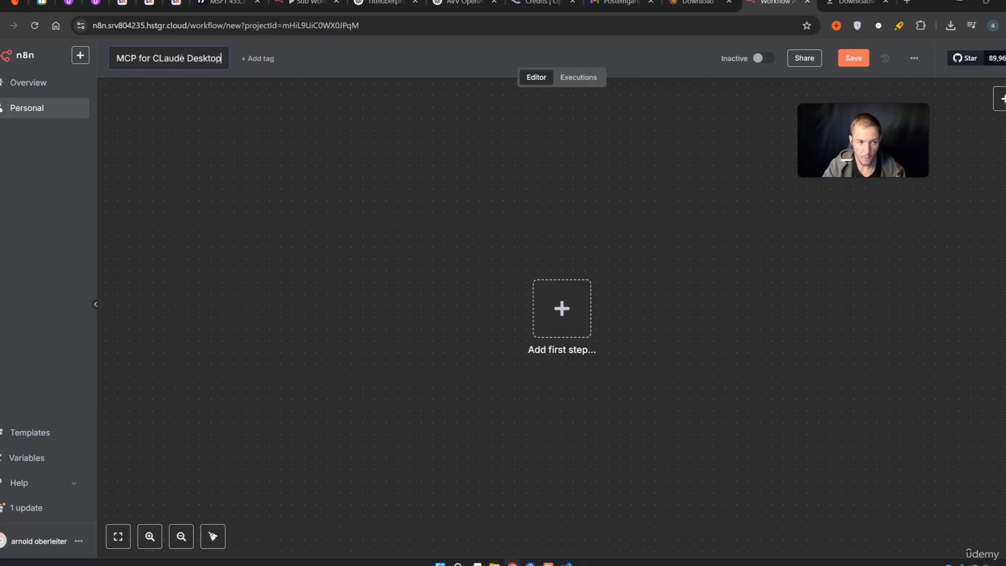
pyautogui.press('Return')
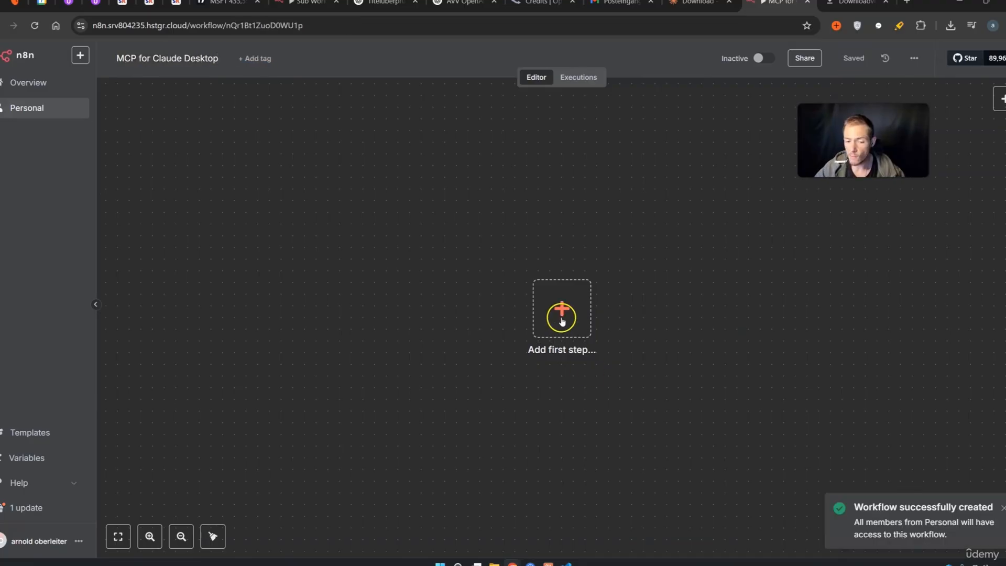
pyautogui.click(562, 308)
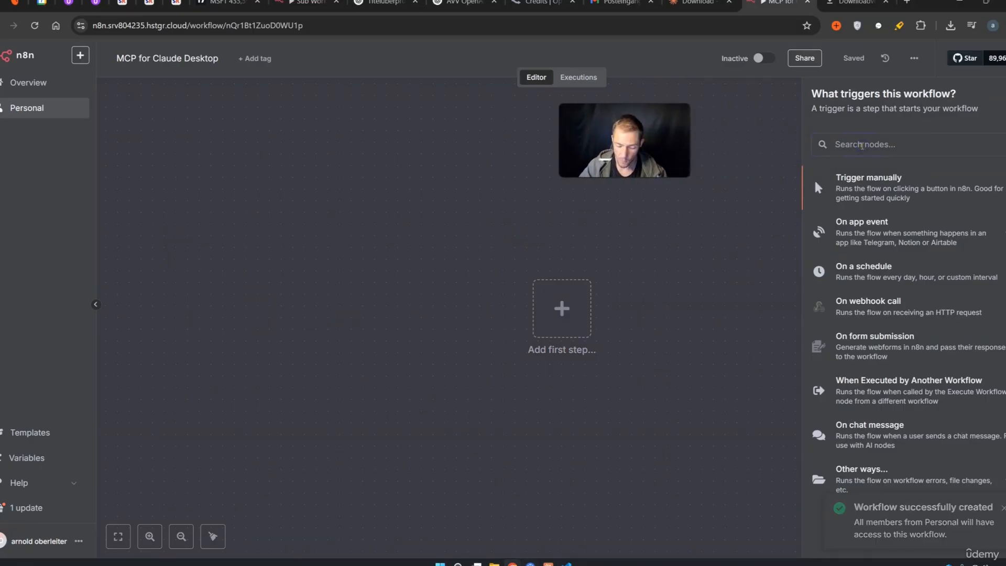
# Search 'mc' and add the MCP Server Trigger as the workflow's first node
pyautogui.write('mc')
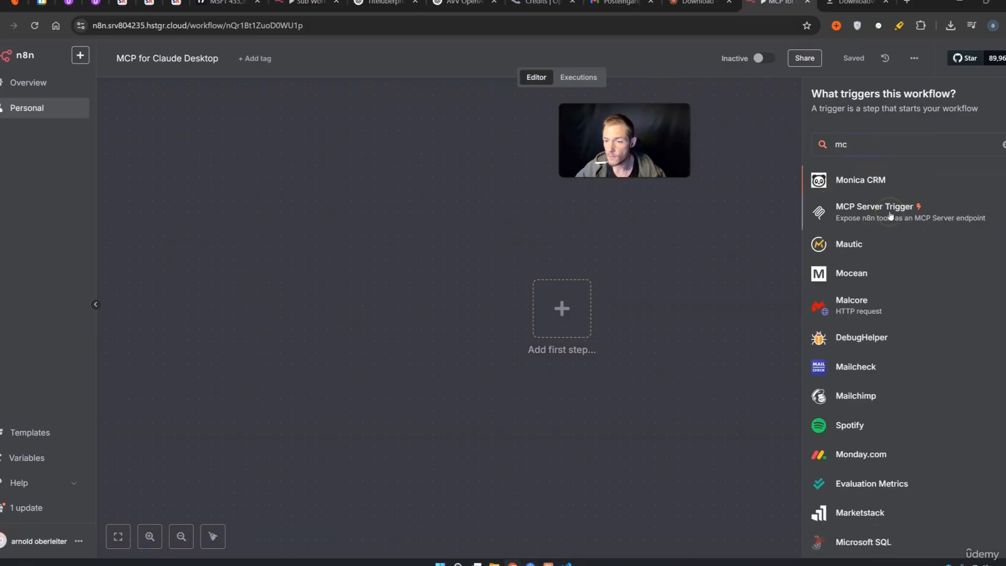
pyautogui.click(890, 215)
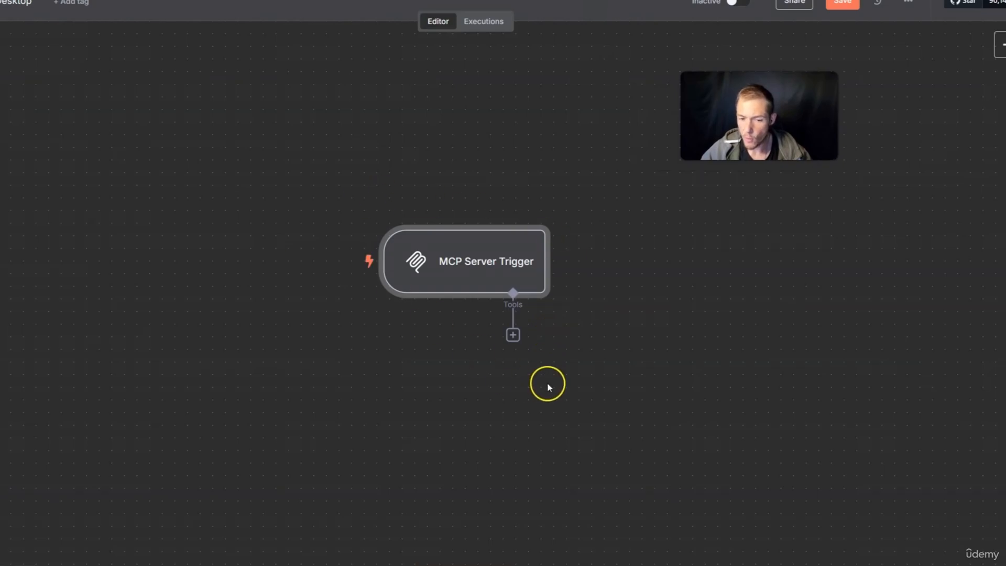
# Attach a Google Calendar tool on the account's own calendar, with Start and End model-defined
pyautogui.moveTo(499, 253); pyautogui.dragTo(463, 203)
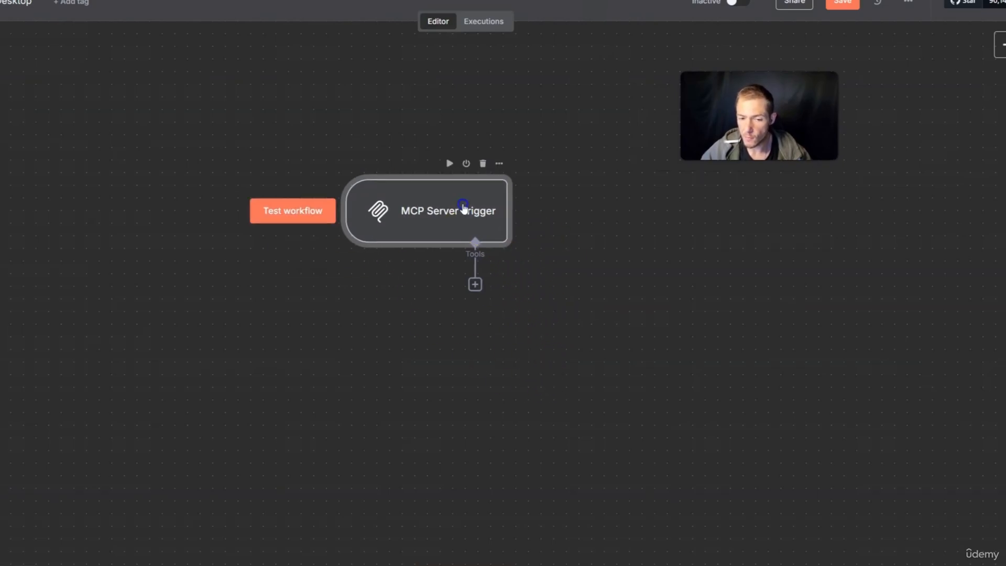
pyautogui.click(474, 284)
pyautogui.click(878, 80)
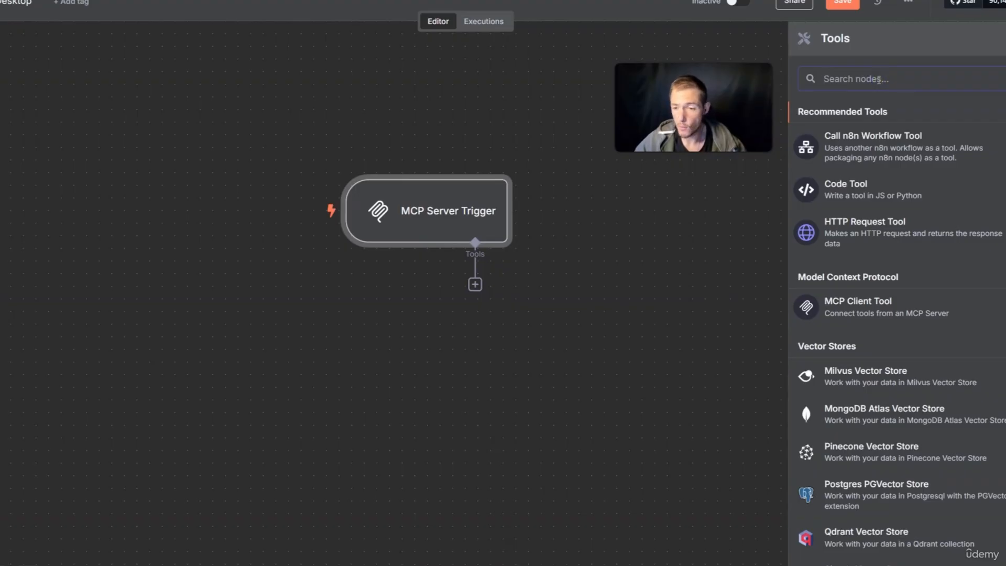
pyautogui.write('google ca')
pyautogui.click(878, 124)
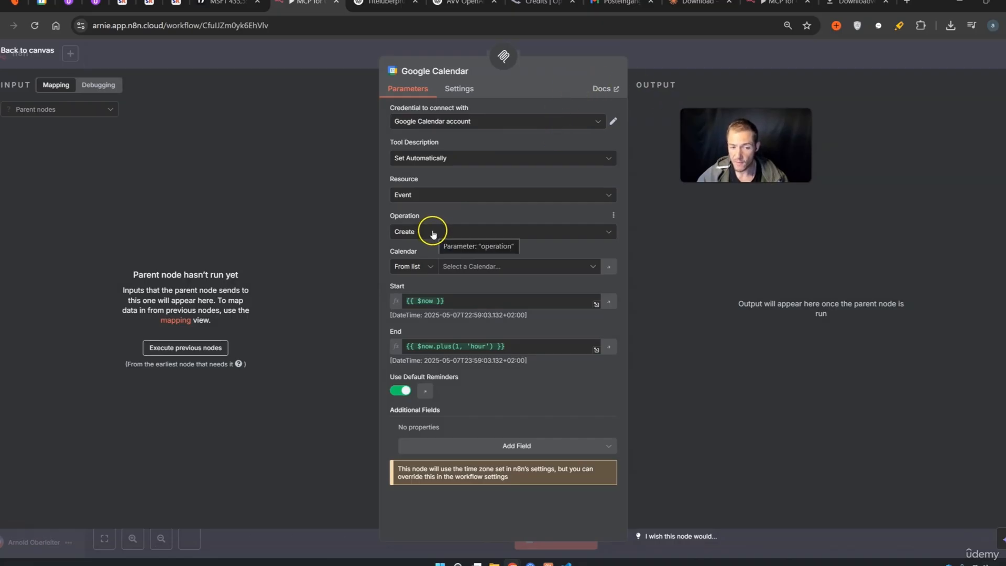
pyautogui.click(463, 267)
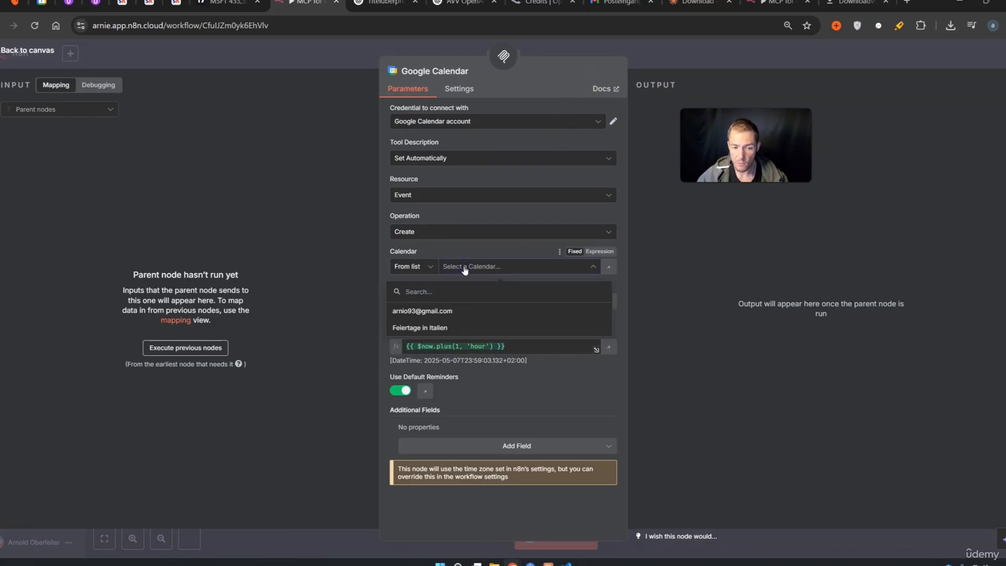
pyautogui.click(461, 311)
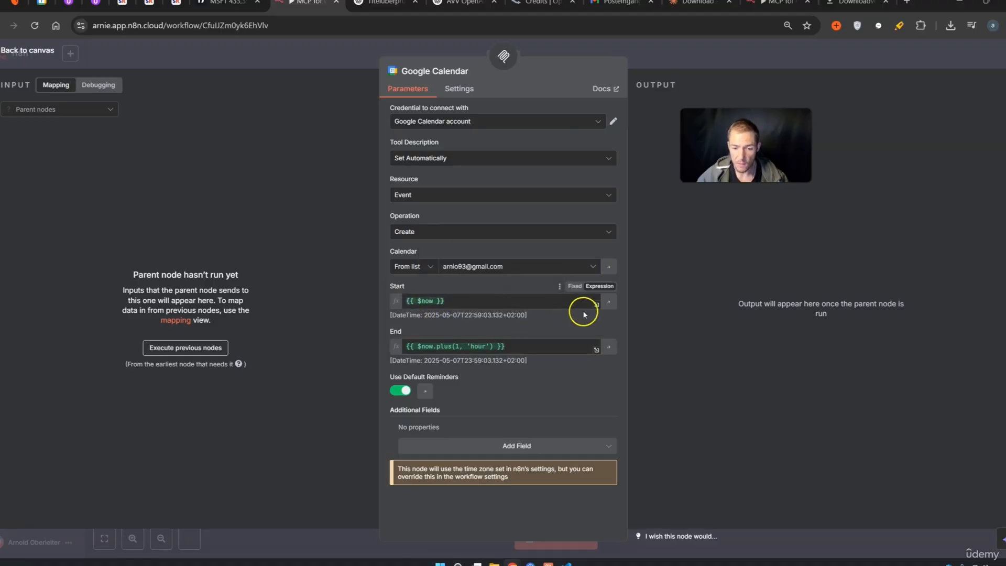
pyautogui.click(609, 304)
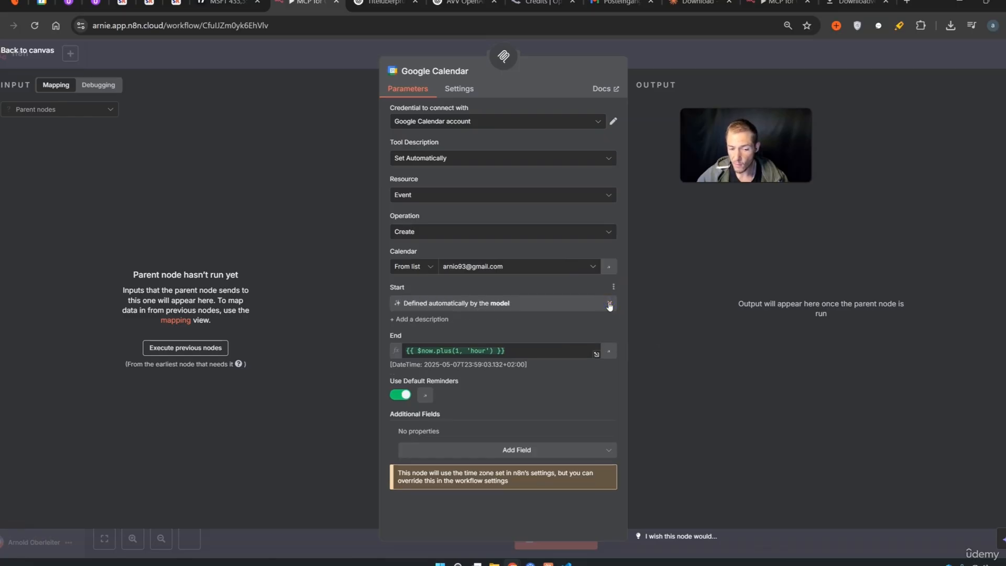
pyautogui.click(609, 350)
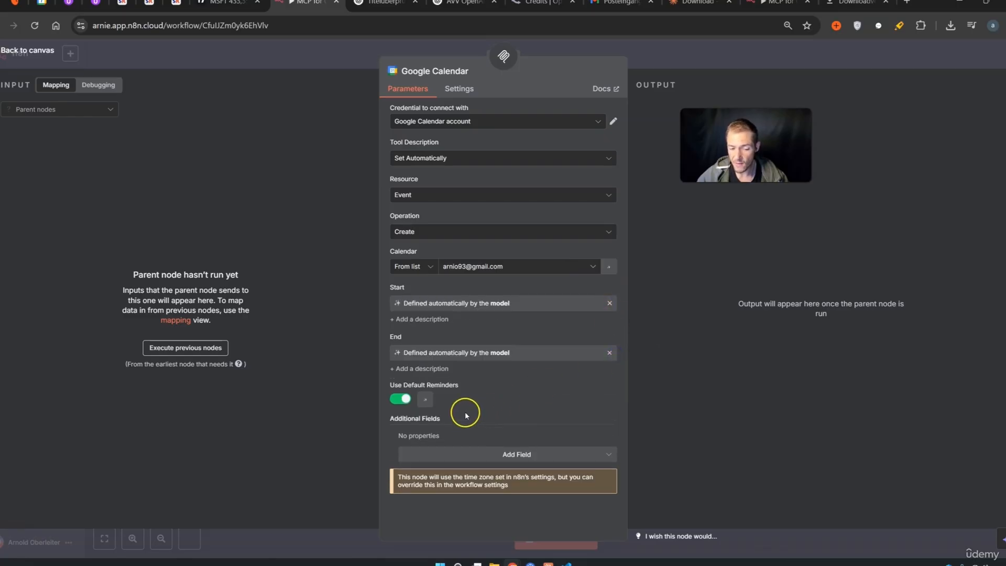
pyautogui.press('Escape')
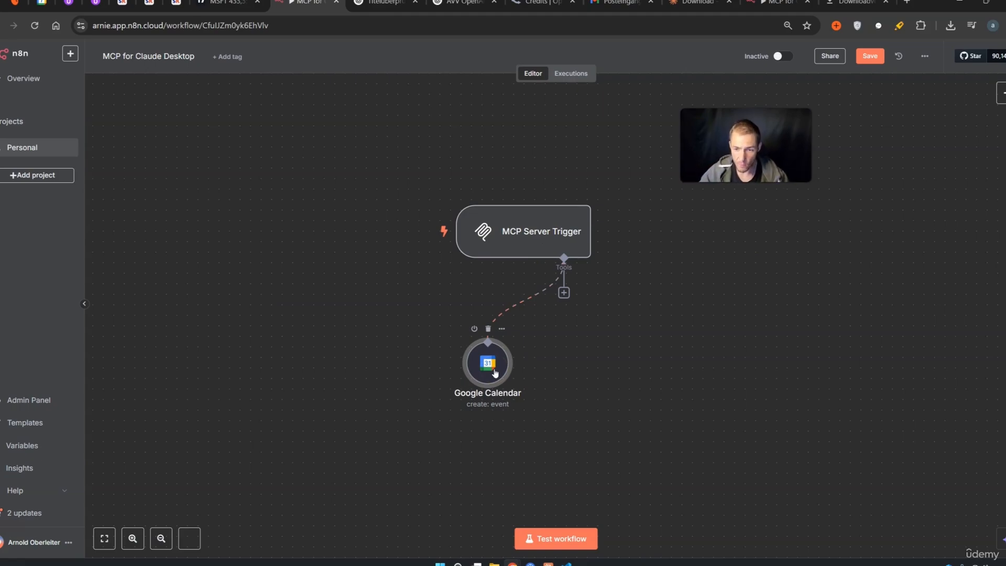
# Reselect the Google Calendar node and reopen its settings to check them before closing
pyautogui.click(532, 444)
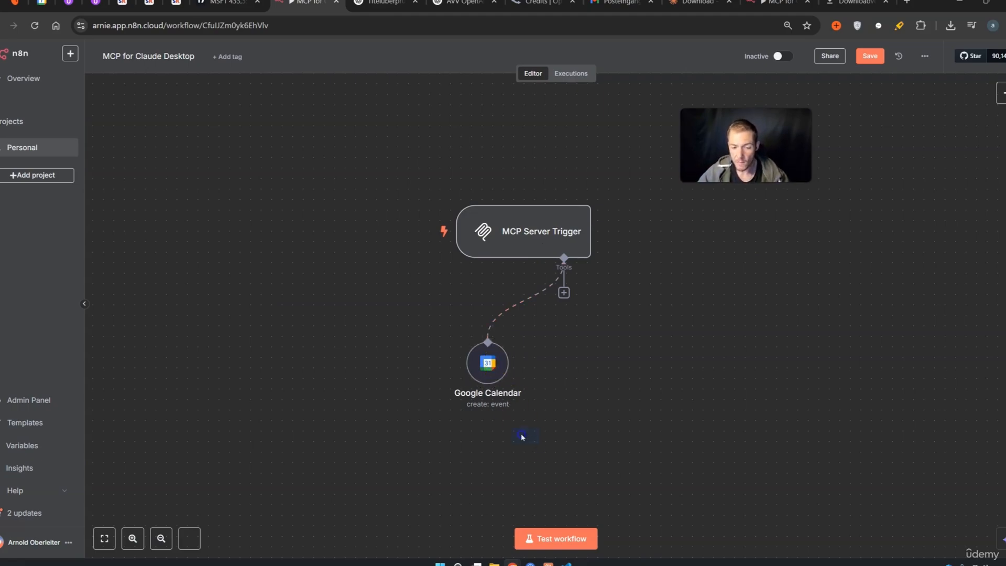
pyautogui.moveTo(458, 350); pyautogui.dragTo(449, 337)
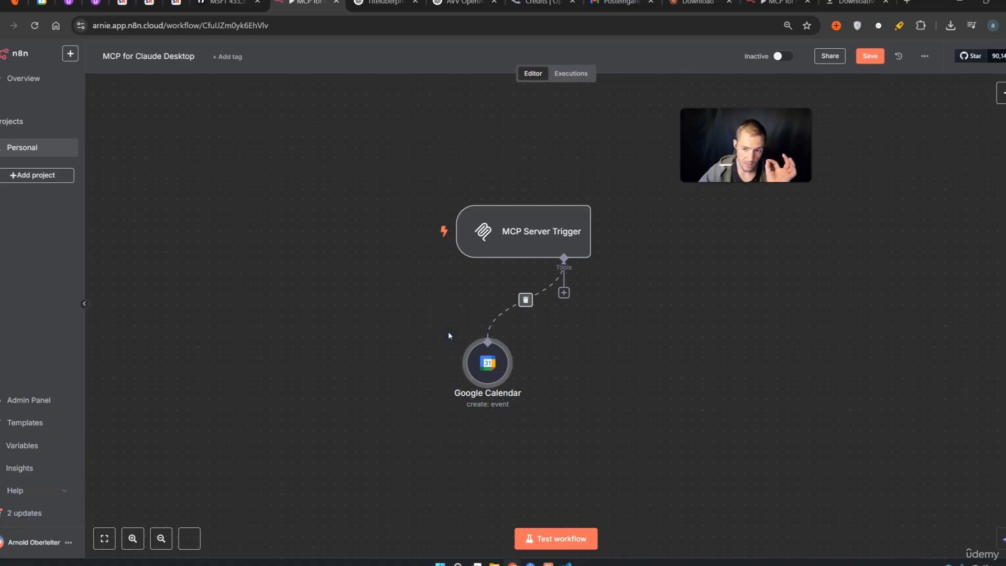
pyautogui.click(474, 386)
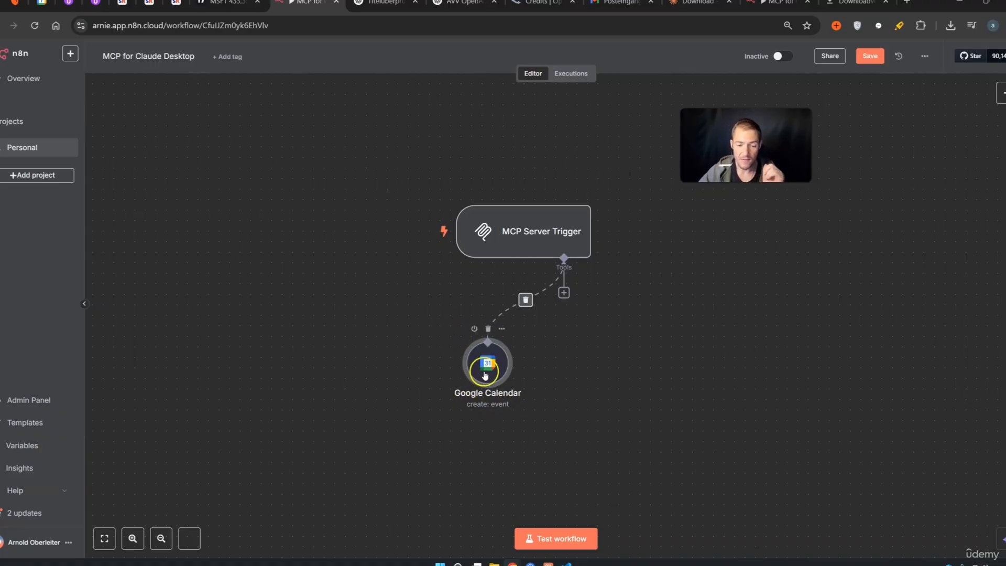
pyautogui.doubleClick(485, 375)
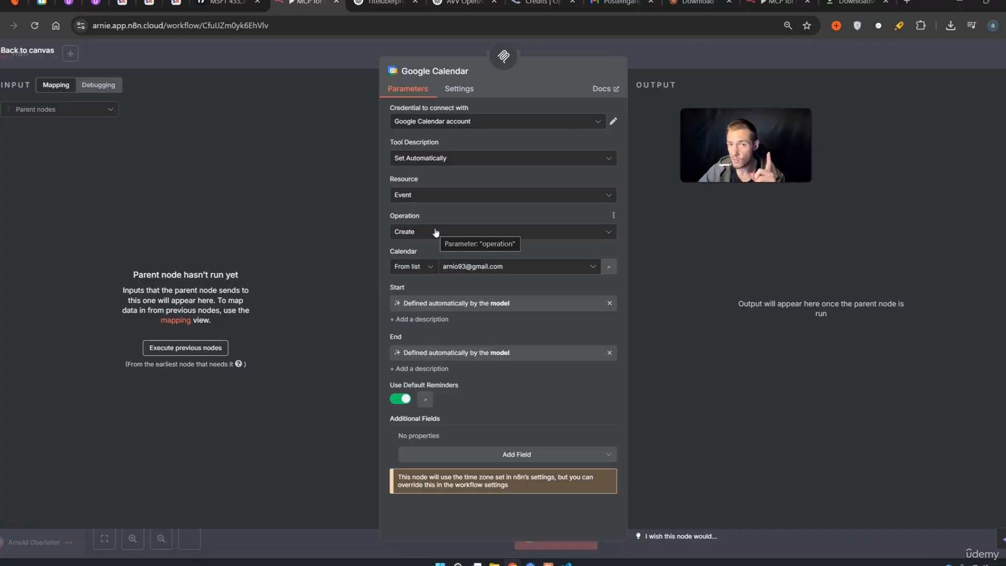
pyautogui.click(755, 68)
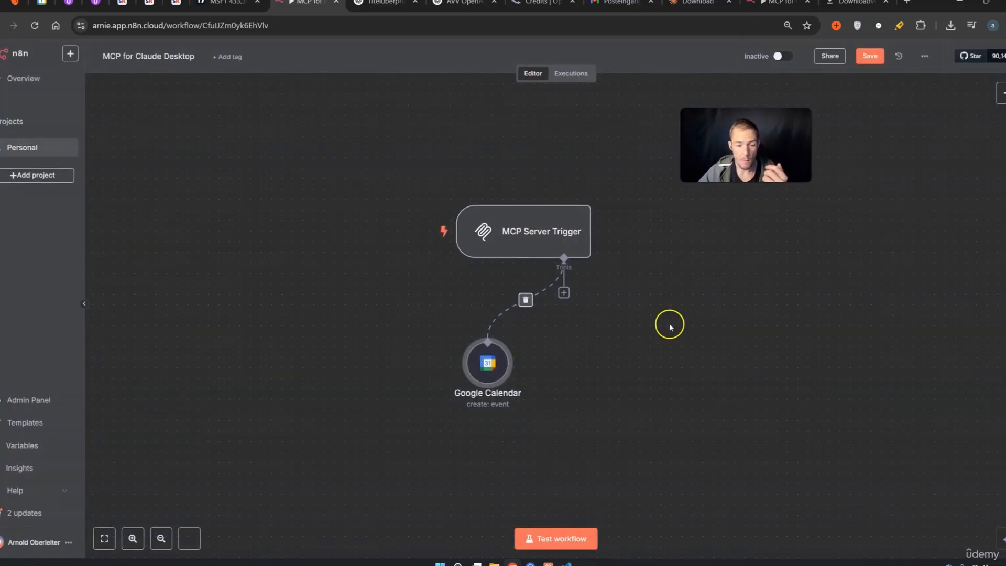
# Attach a Gmail tool with To, Subject and Message model-defined, then tidy the node layout
pyautogui.click(564, 292)
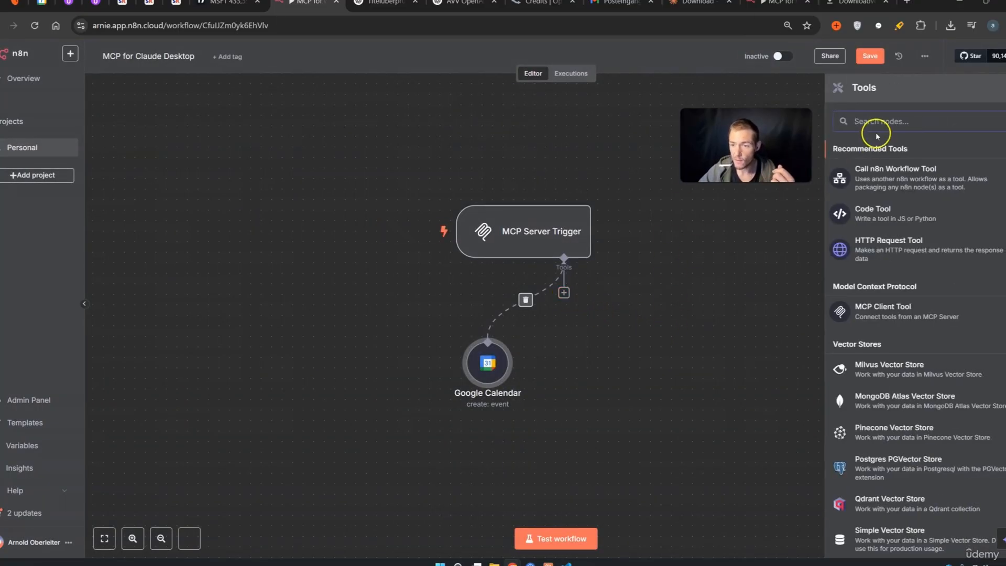
pyautogui.write('gmail')
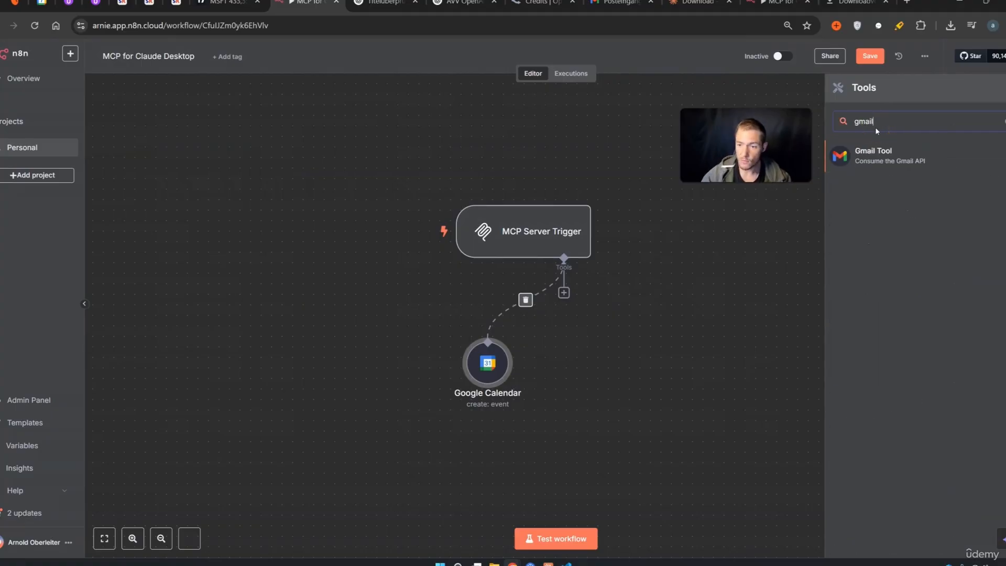
pyautogui.click(875, 153)
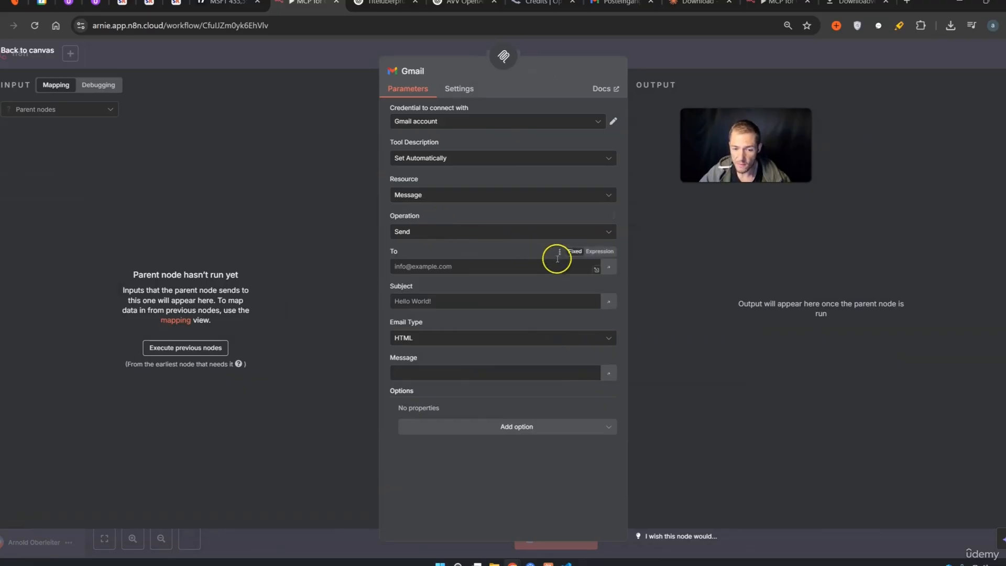
pyautogui.click(609, 267)
pyautogui.click(609, 316)
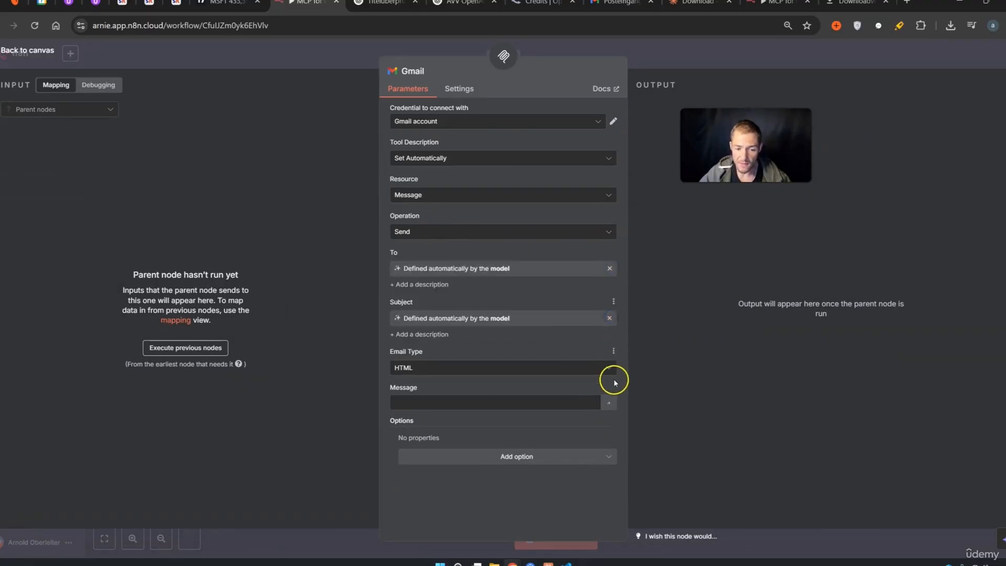
pyautogui.click(609, 404)
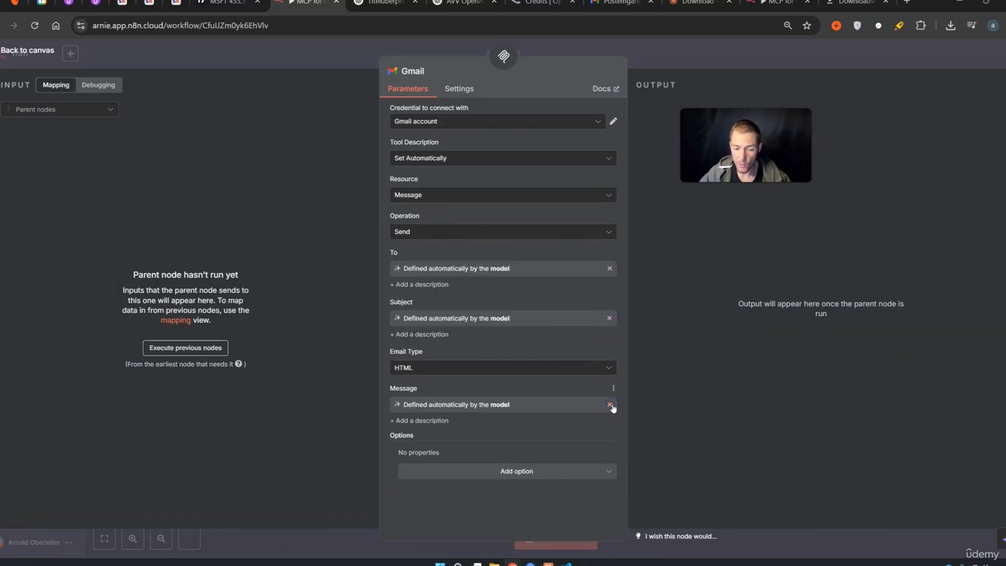
pyautogui.click(718, 68)
pyautogui.moveTo(575, 347); pyautogui.dragTo(587, 380)
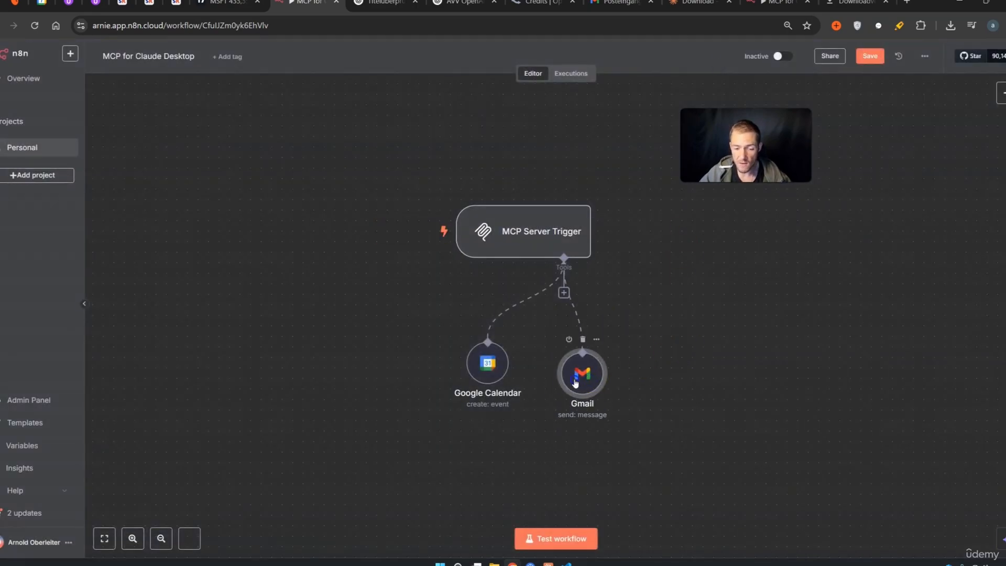
pyautogui.moveTo(732, 313); pyautogui.dragTo(679, 307)
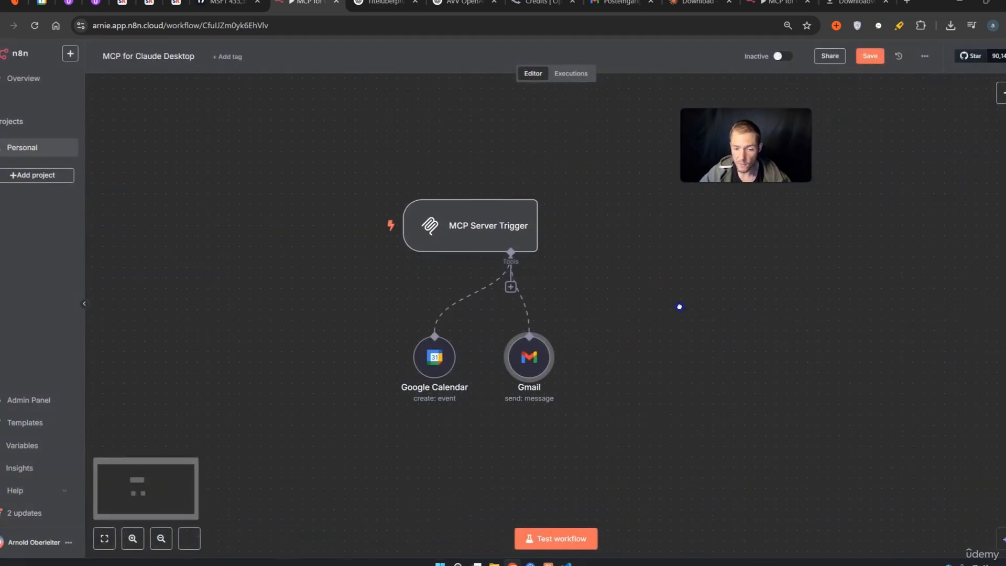
# Add a second Google Calendar tool that gets many events, limit 5, with After and Before model-defined
pyautogui.click(510, 286)
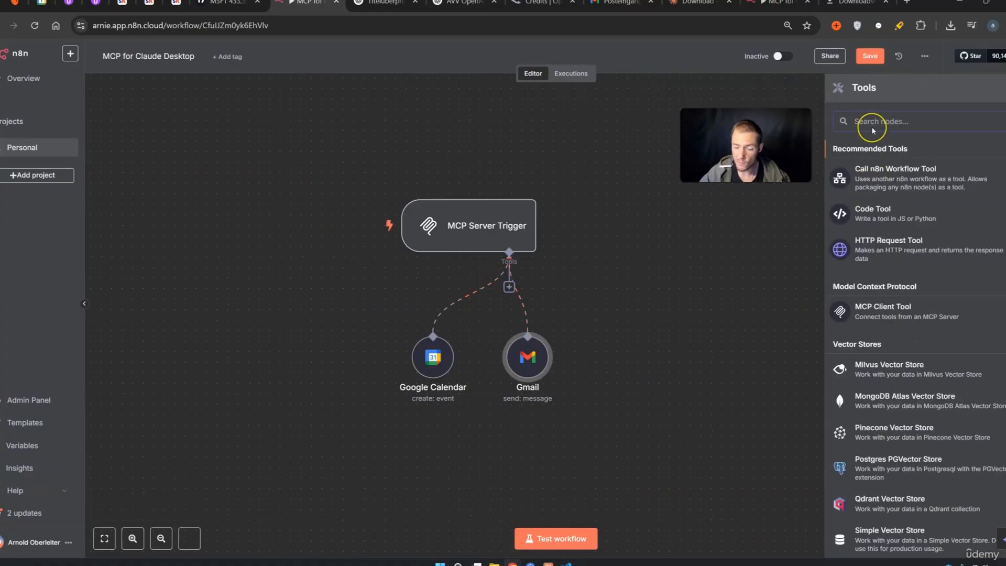
pyautogui.write('google cale')
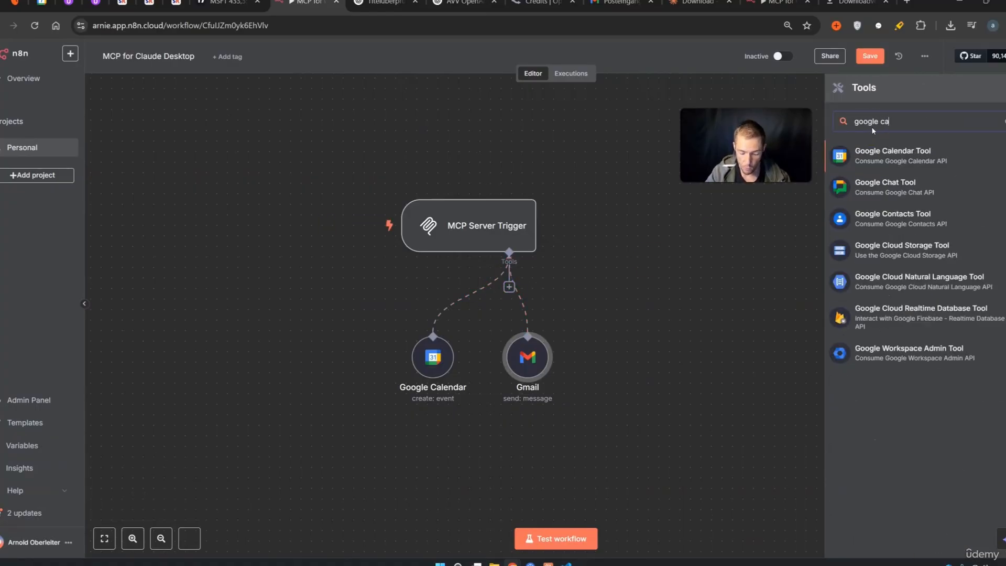
pyautogui.click(883, 155)
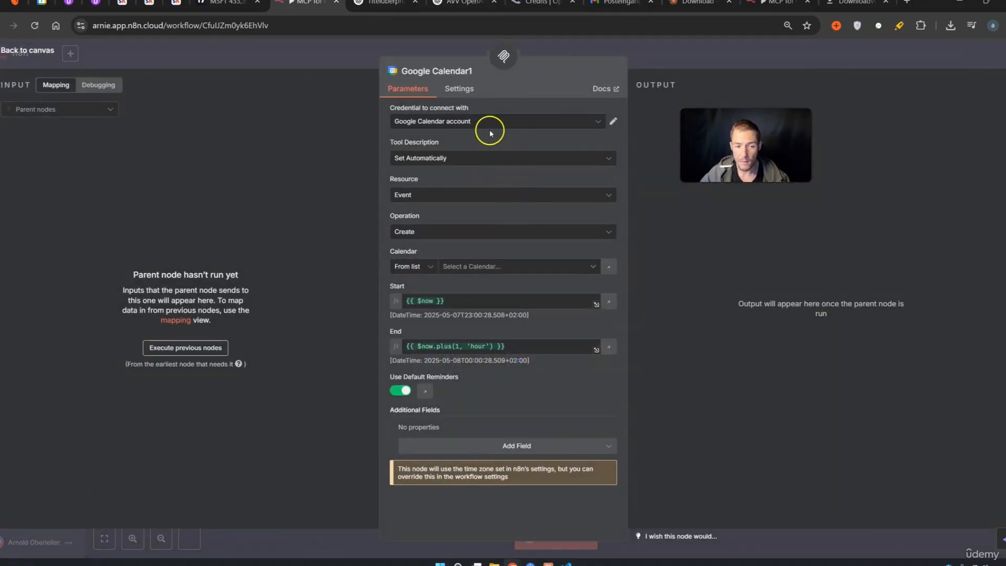
pyautogui.click(422, 236)
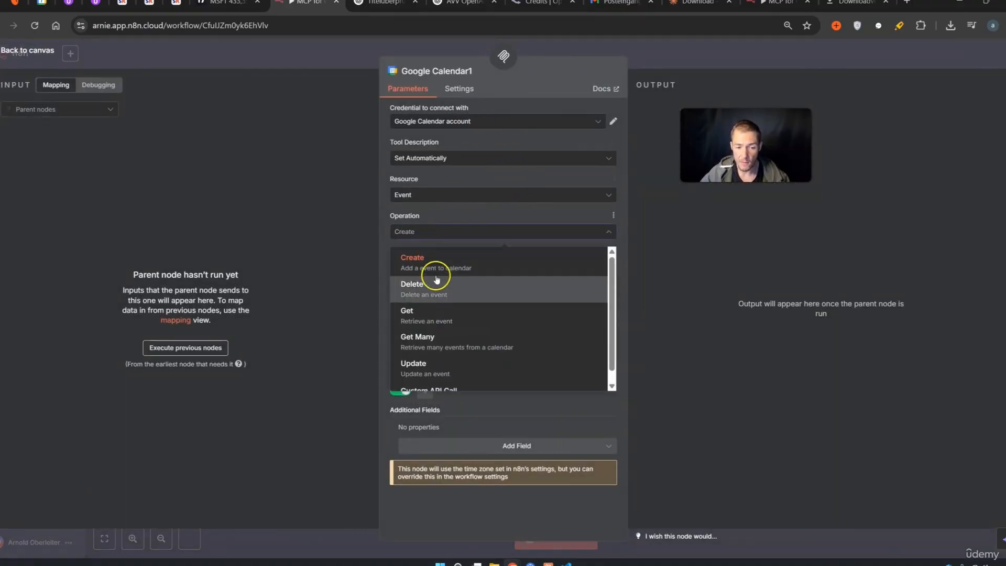
pyautogui.click(438, 342)
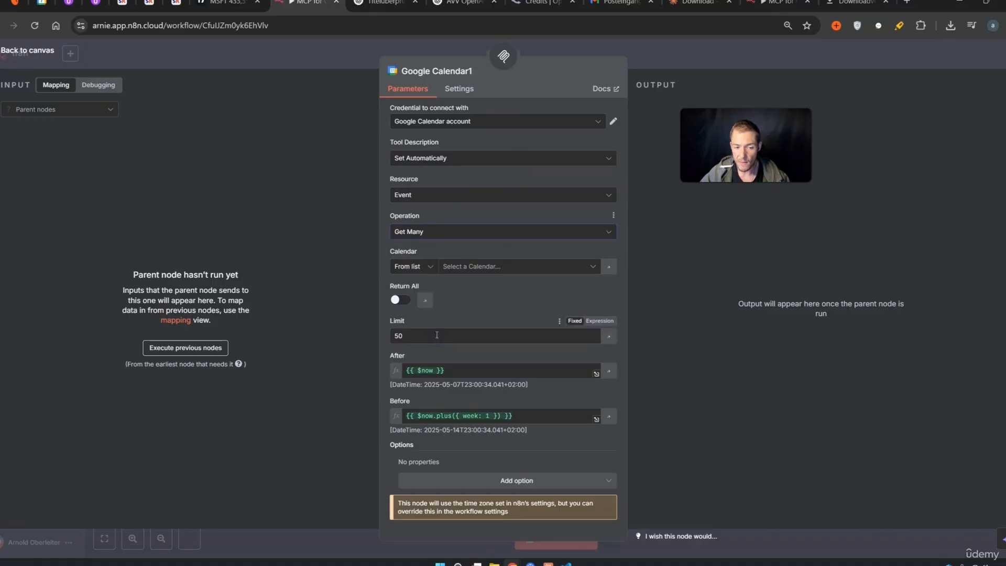
pyautogui.click(570, 338)
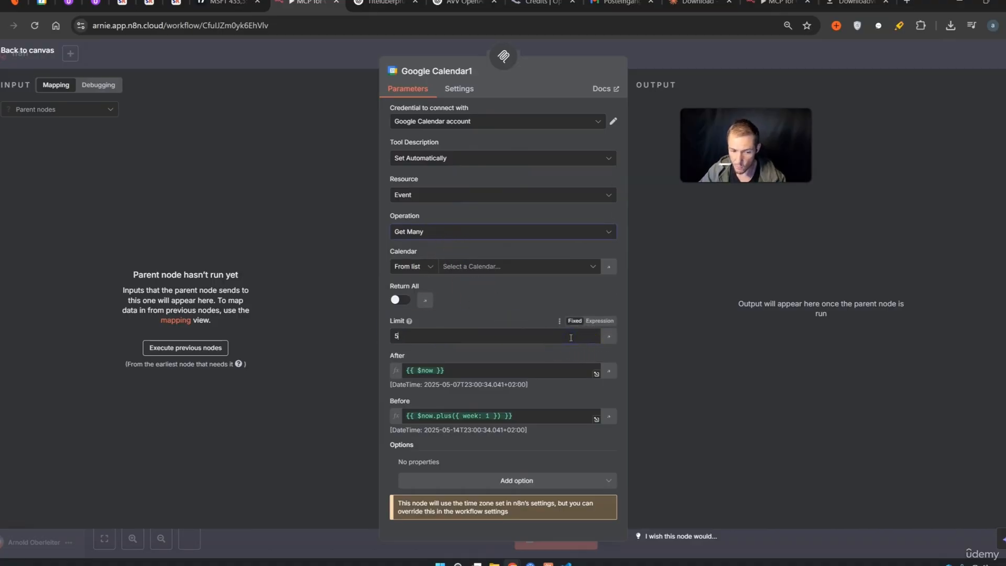
pyautogui.click(555, 300)
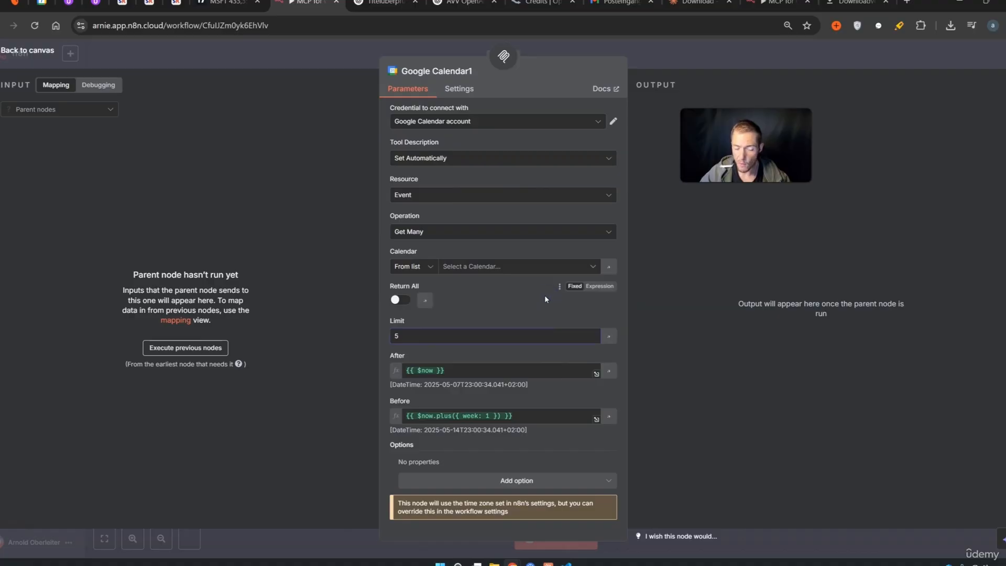
pyautogui.click(607, 371)
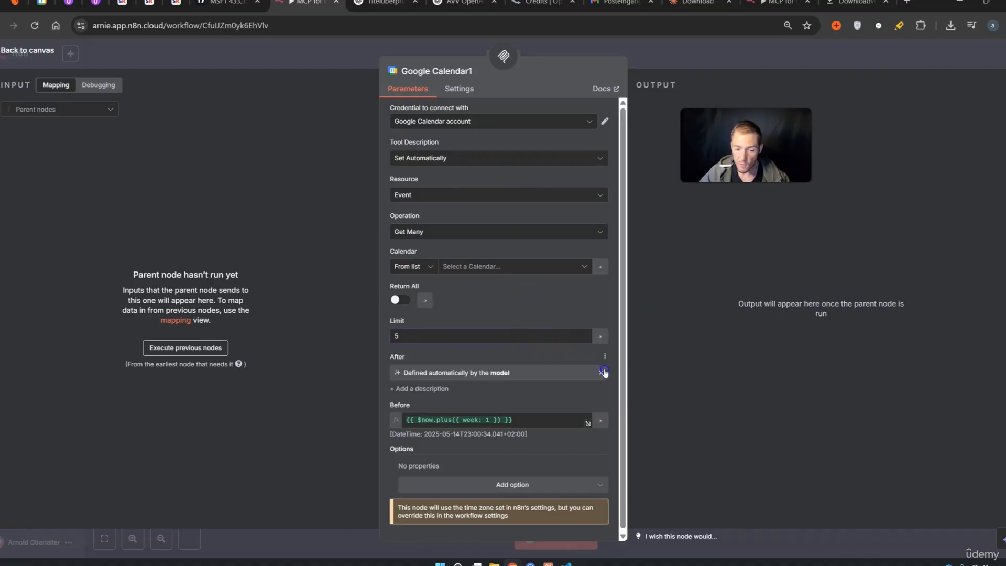
pyautogui.click(588, 422)
# Set the Google Calendar1 tool's calendar to the account's own calendar
pyautogui.click(781, 63)
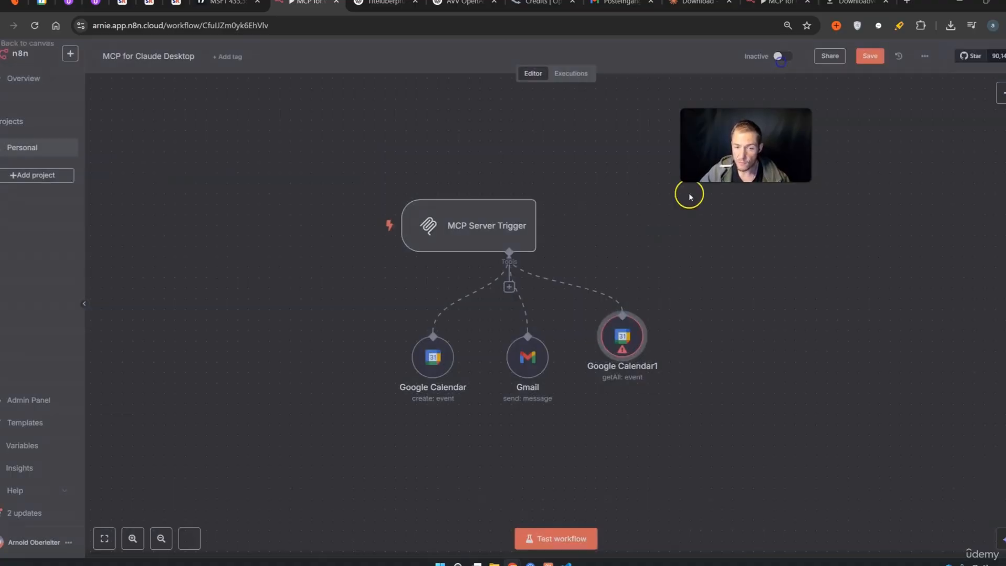
pyautogui.doubleClick(622, 336)
pyautogui.click(507, 270)
pyautogui.click(431, 313)
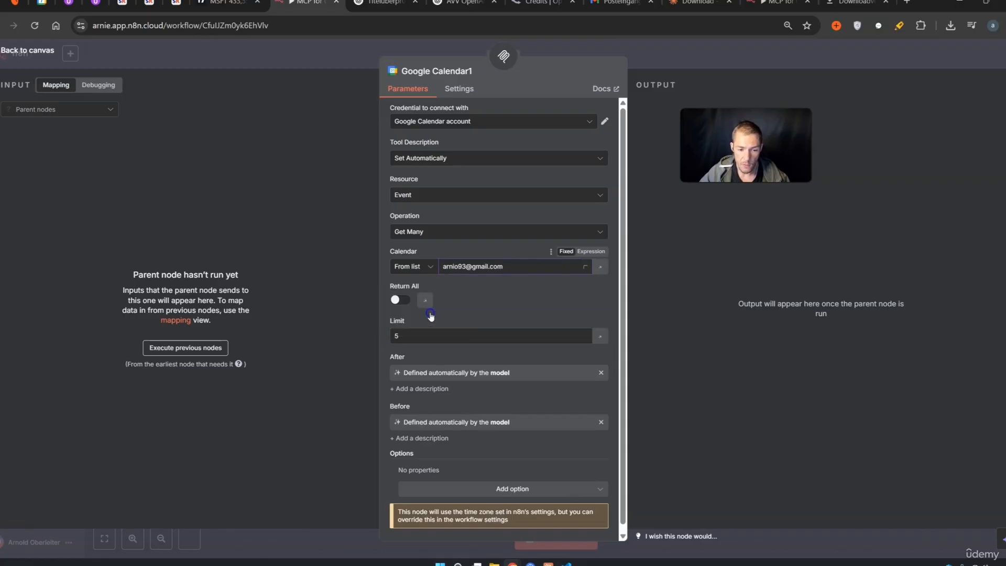
pyautogui.click(755, 64)
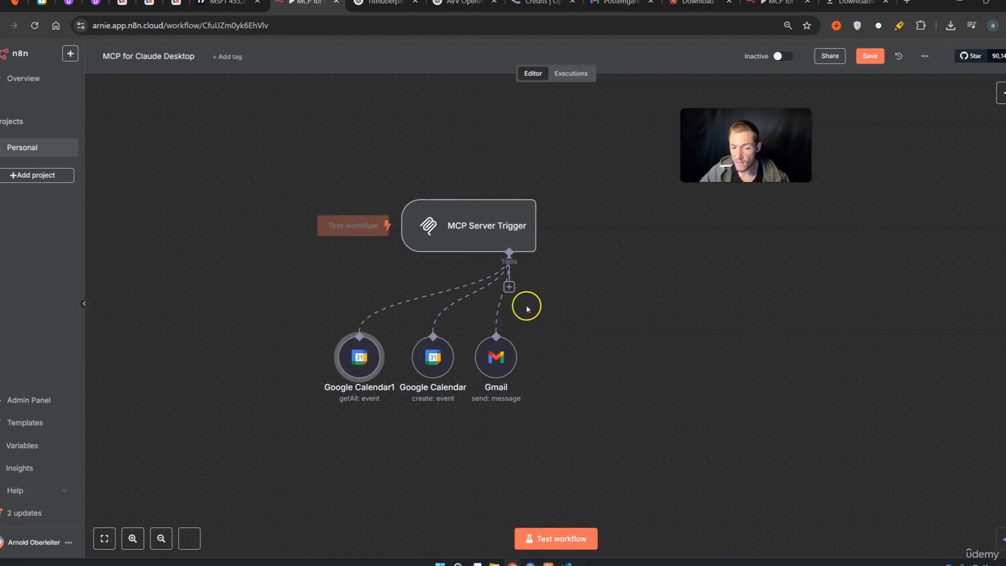
# Attach a Calculator tool to the MCP Server Trigger
pyautogui.click(510, 287)
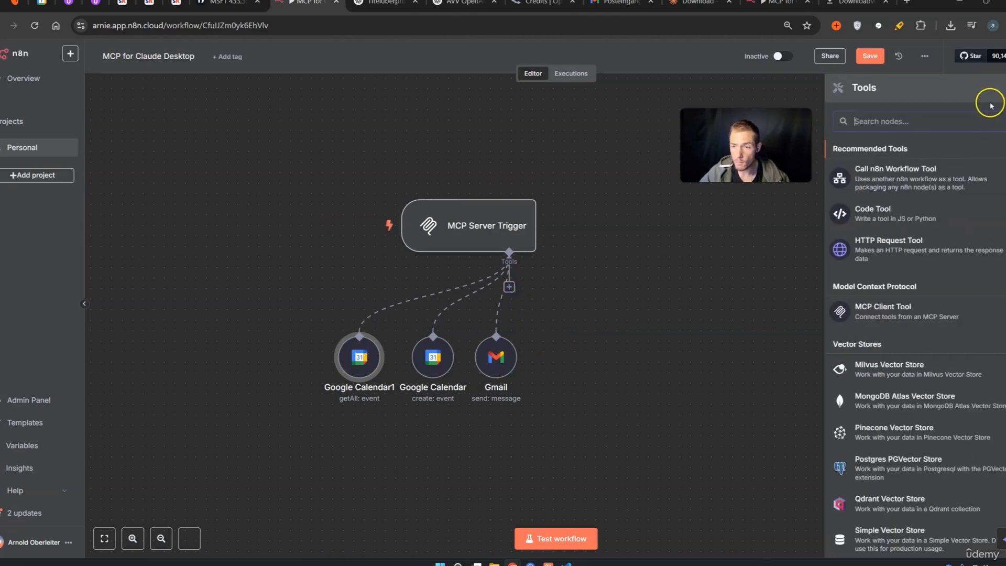
pyautogui.write('cal')
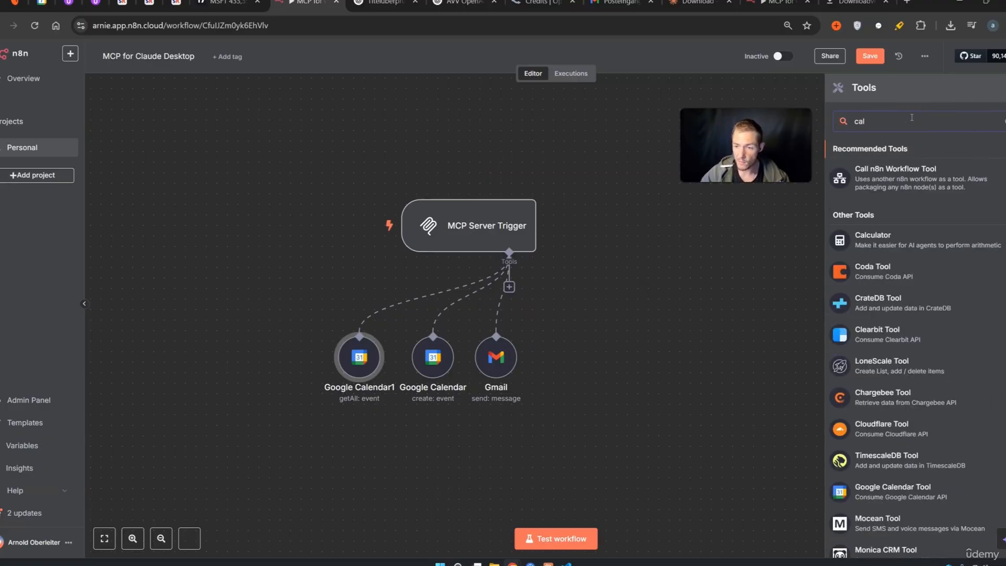
pyautogui.press('Return')
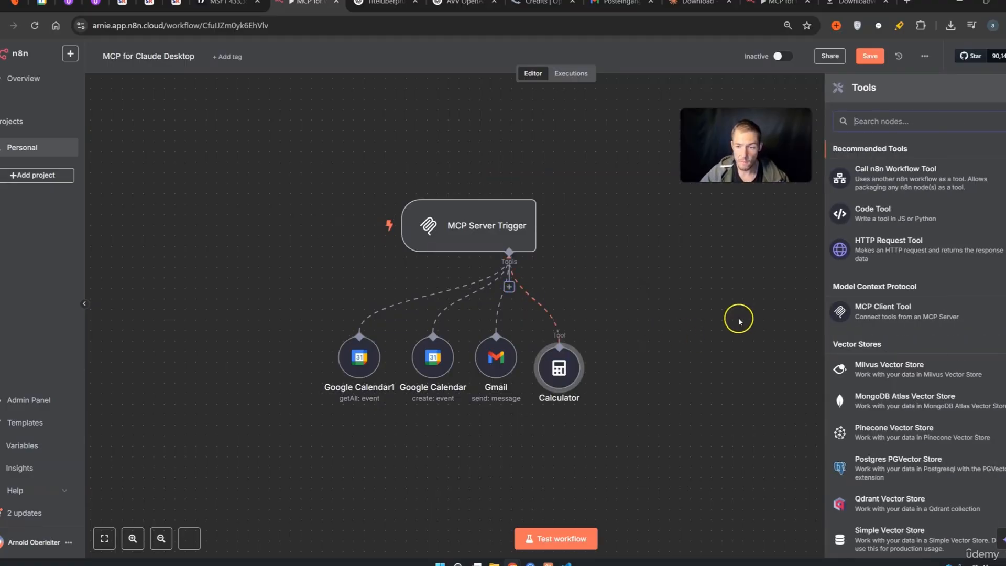
# Add a Google Sheets get-rows tool reading Leads' Tabellenblatt1, placed beside Calculator
pyautogui.write('google s')
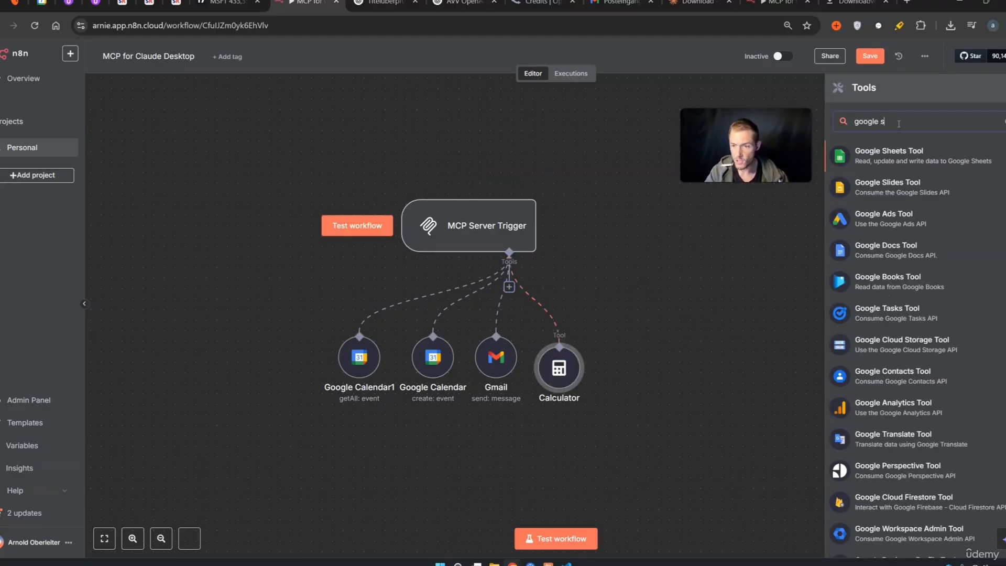
pyautogui.click(893, 156)
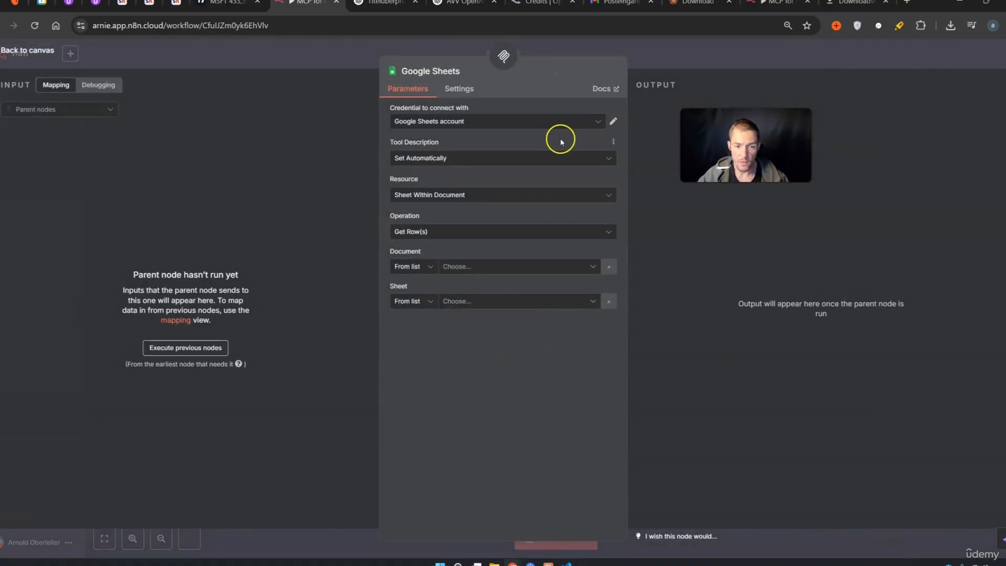
pyautogui.click(491, 272)
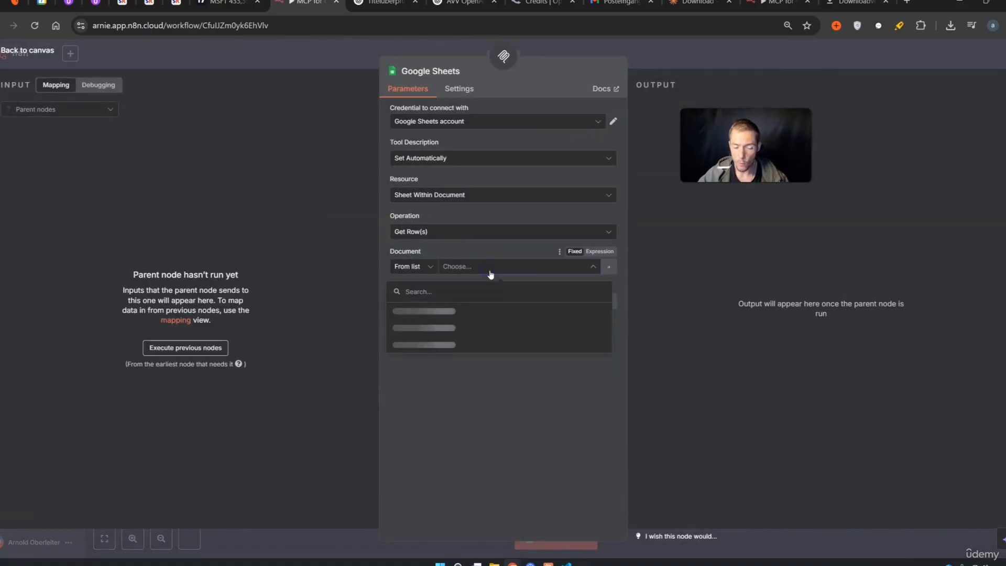
pyautogui.click(490, 267)
pyautogui.click(418, 316)
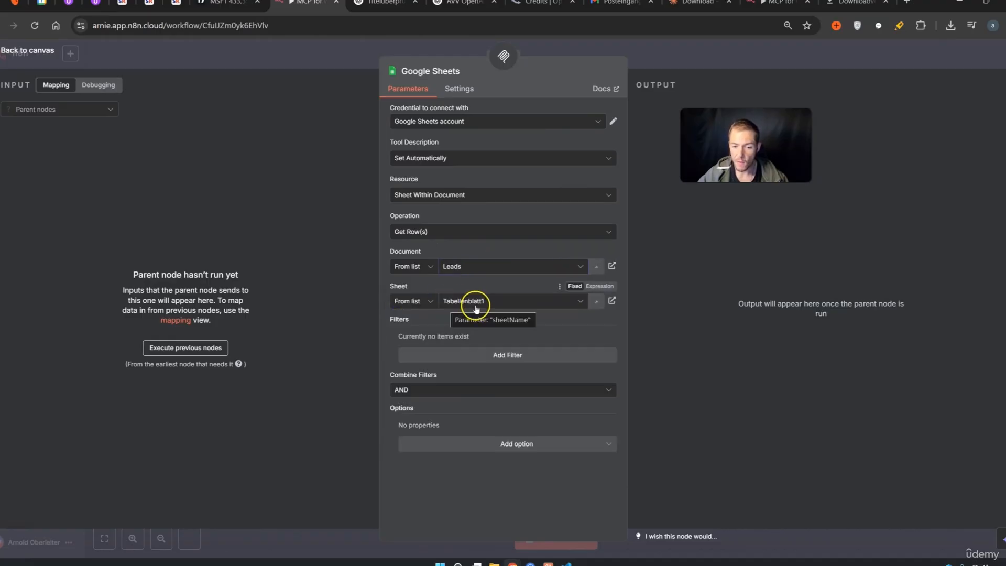
pyautogui.click(718, 62)
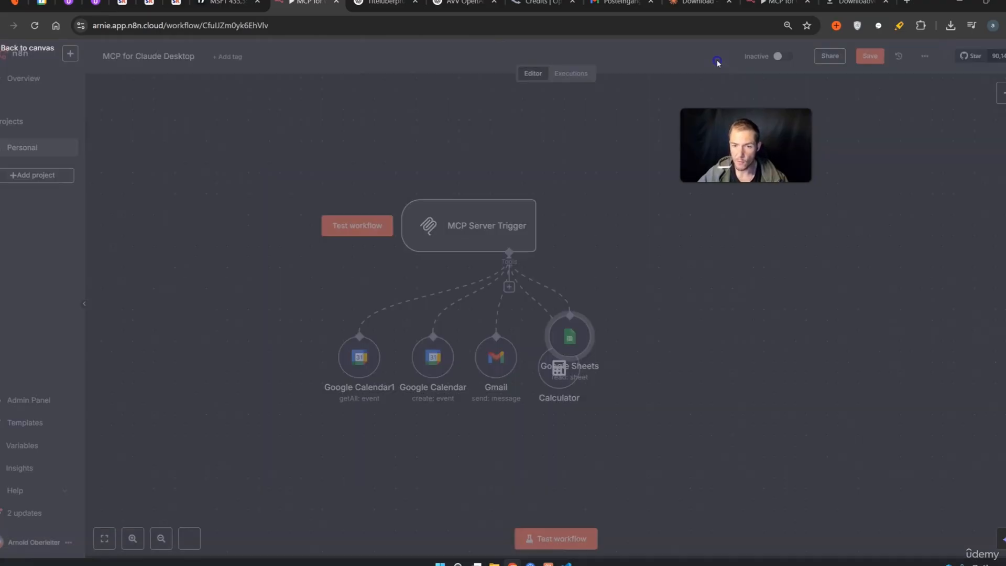
pyautogui.moveTo(570, 336); pyautogui.dragTo(623, 368)
# Add another Google Sheets tool set to Append Row on the Leads document's Tabellenblatt1
pyautogui.click(509, 287)
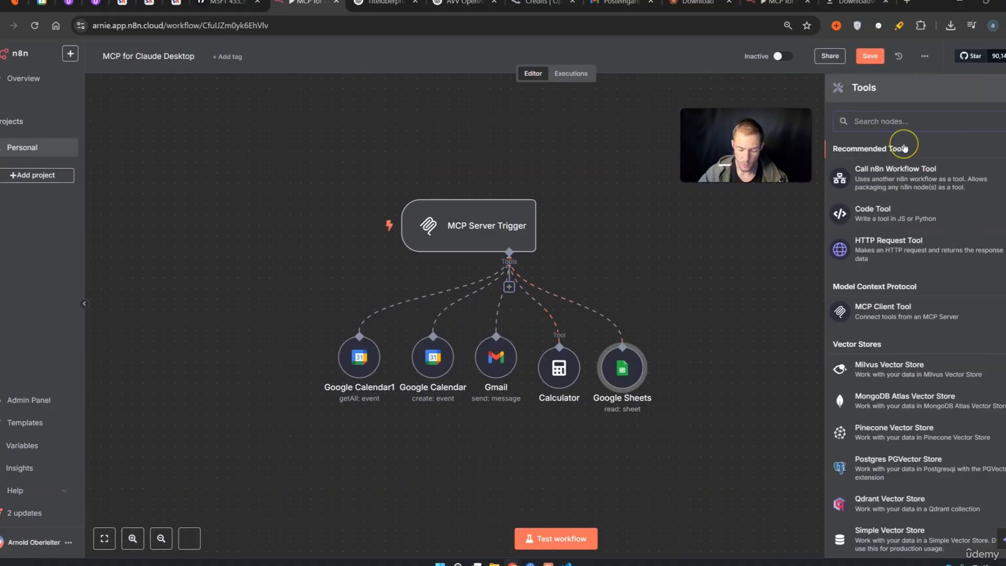
pyautogui.write('google')
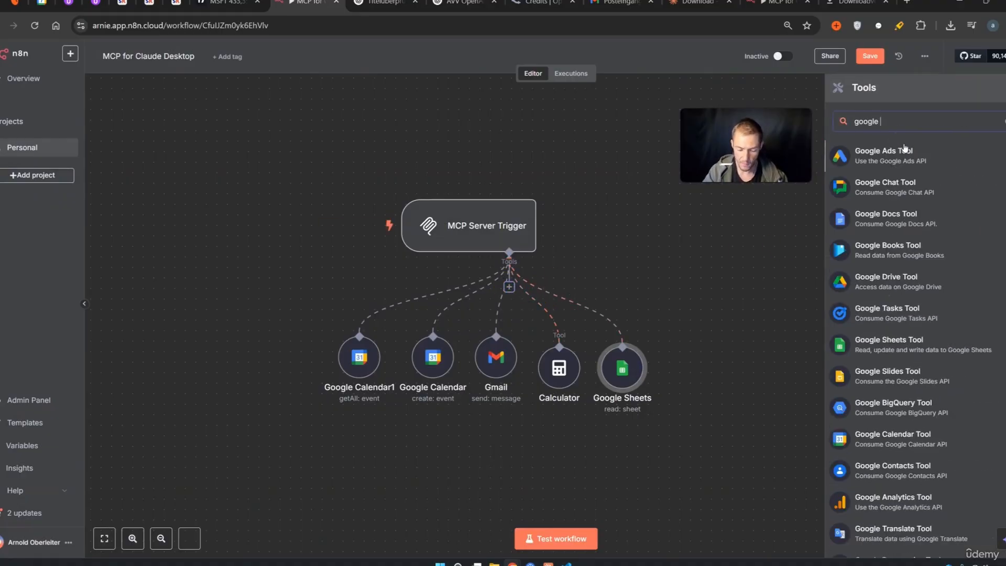
pyautogui.write(' sh')
pyautogui.click(904, 148)
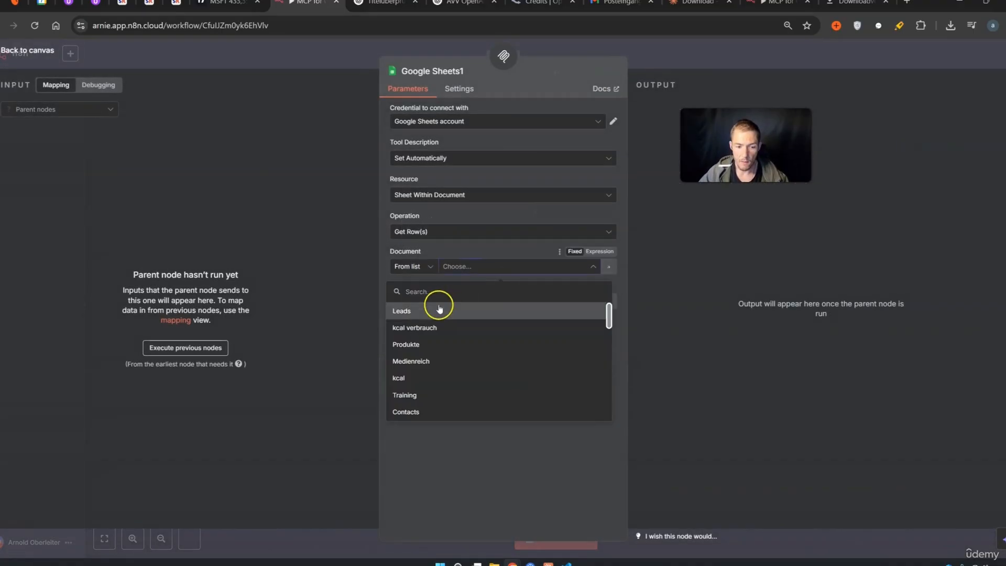
pyautogui.click(402, 312)
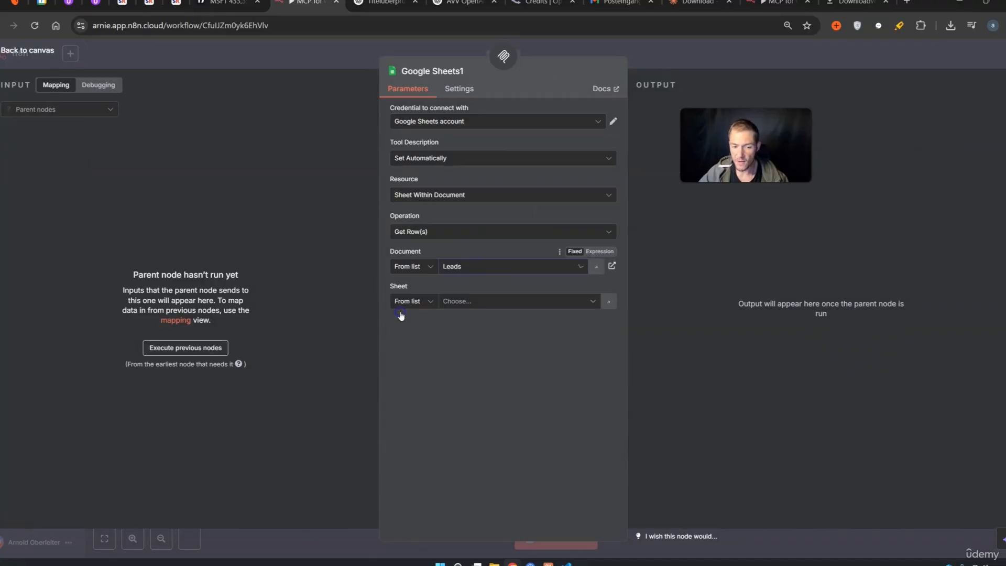
pyautogui.click(466, 304)
pyautogui.click(458, 314)
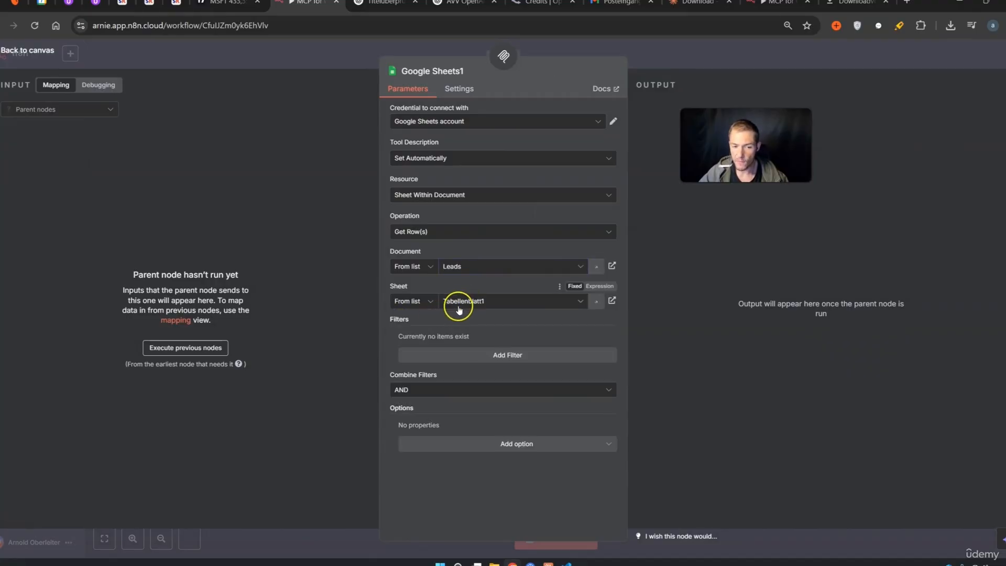
pyautogui.click(426, 234)
pyautogui.scroll(2, 449, 308)
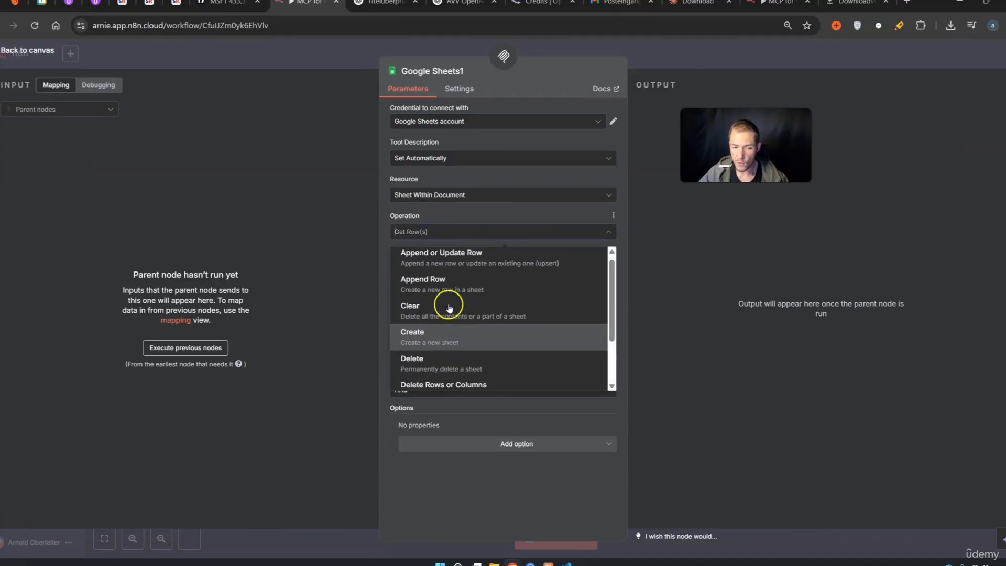
pyautogui.click(444, 297)
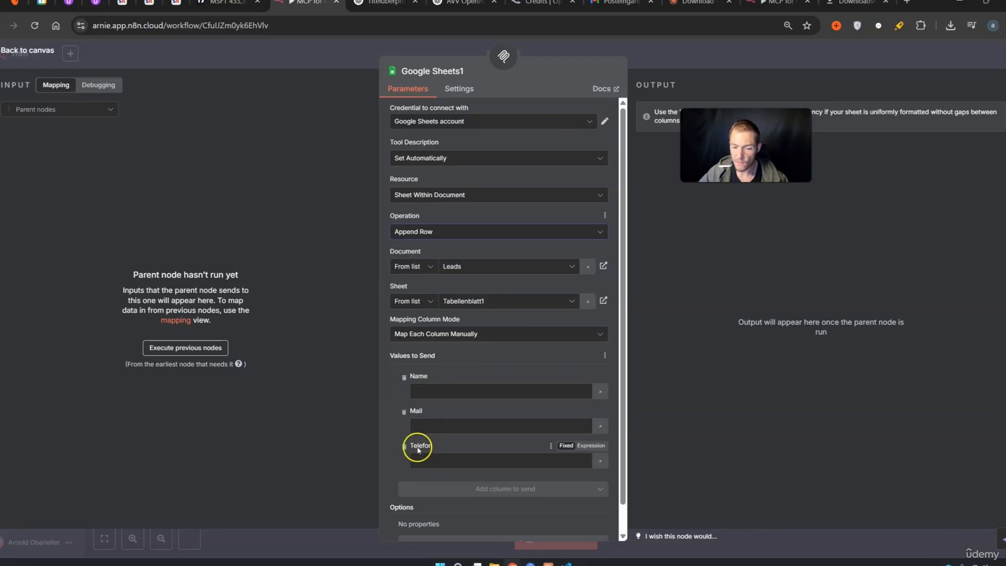
# Leave the Name, Mail and Telefon columns to the model and place Google Sheets1 right of Google Sheets
pyautogui.click(599, 391)
pyautogui.click(598, 443)
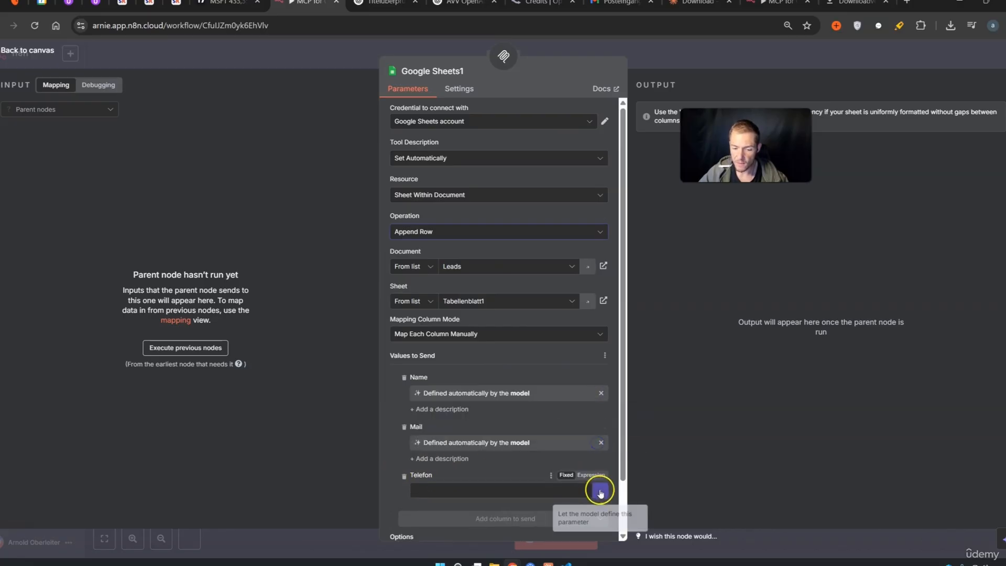
pyautogui.click(600, 492)
pyautogui.click(770, 67)
pyautogui.moveTo(568, 332); pyautogui.dragTo(680, 356)
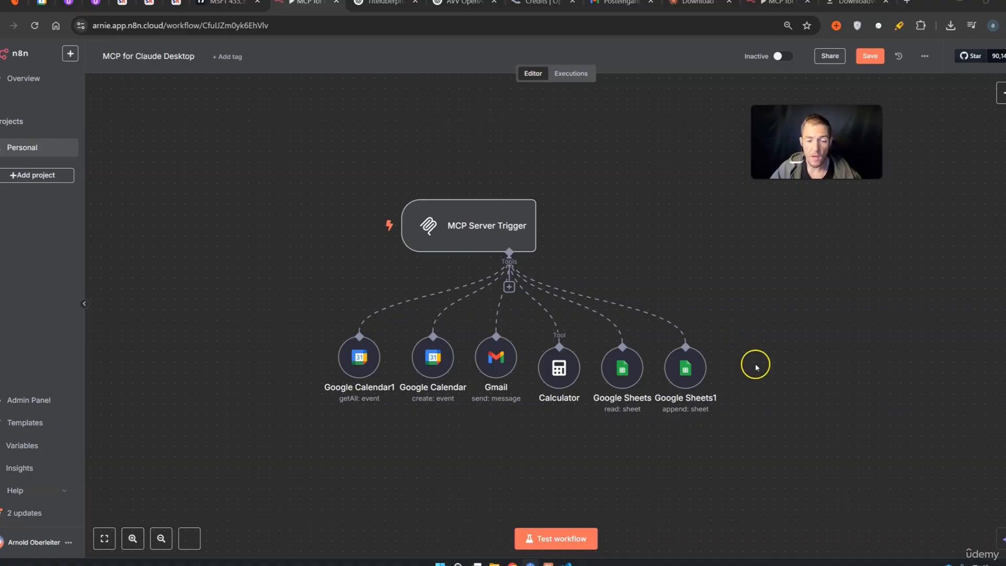
pyautogui.moveTo(765, 472); pyautogui.dragTo(306, 174)
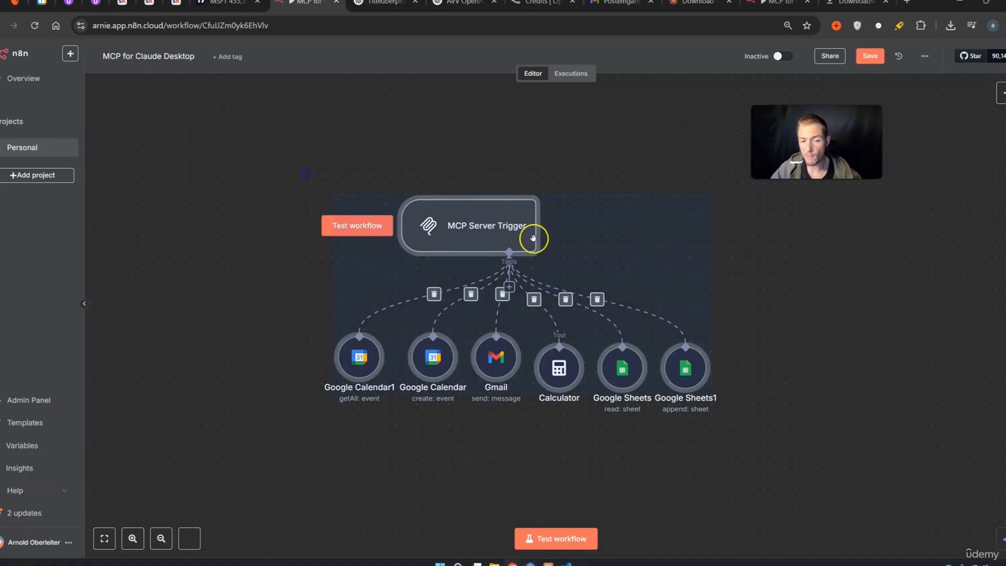
pyautogui.click(899, 289)
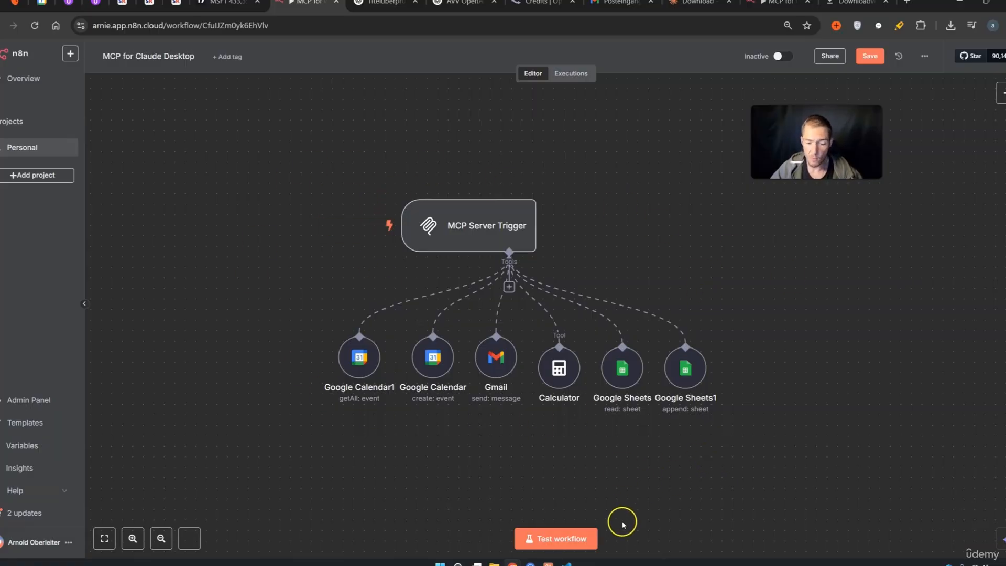
pyautogui.click(555, 564)
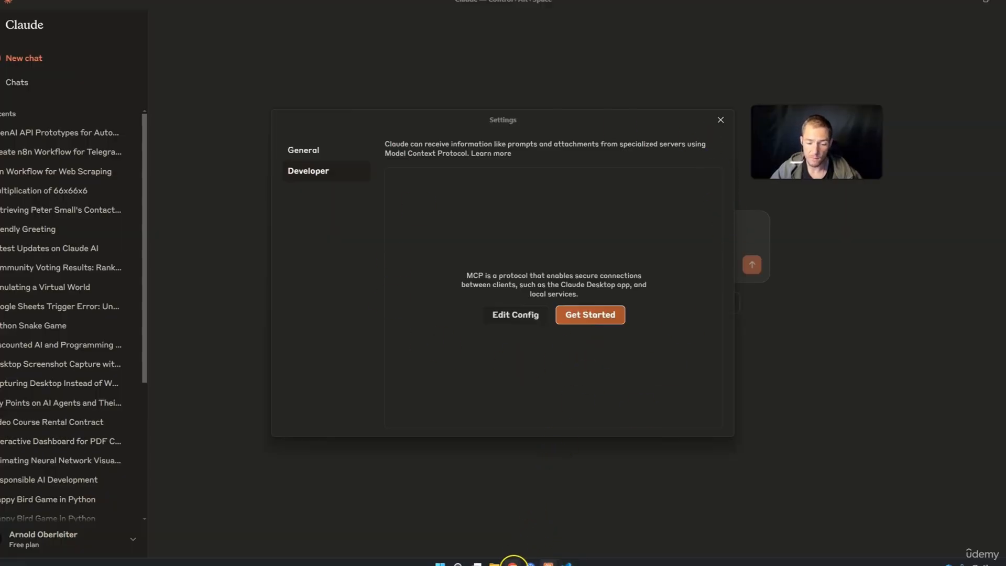
pyautogui.click(513, 562)
pyautogui.moveTo(767, 414); pyautogui.dragTo(280, 184)
pyautogui.click(923, 333)
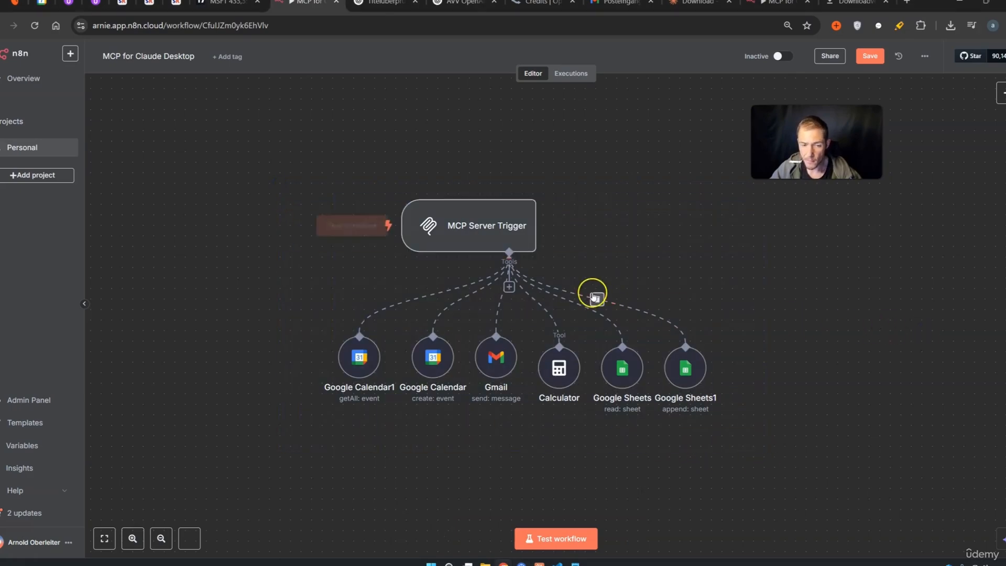
# Copy the MCP Server Trigger's production MCP URL
pyautogui.doubleClick(477, 233)
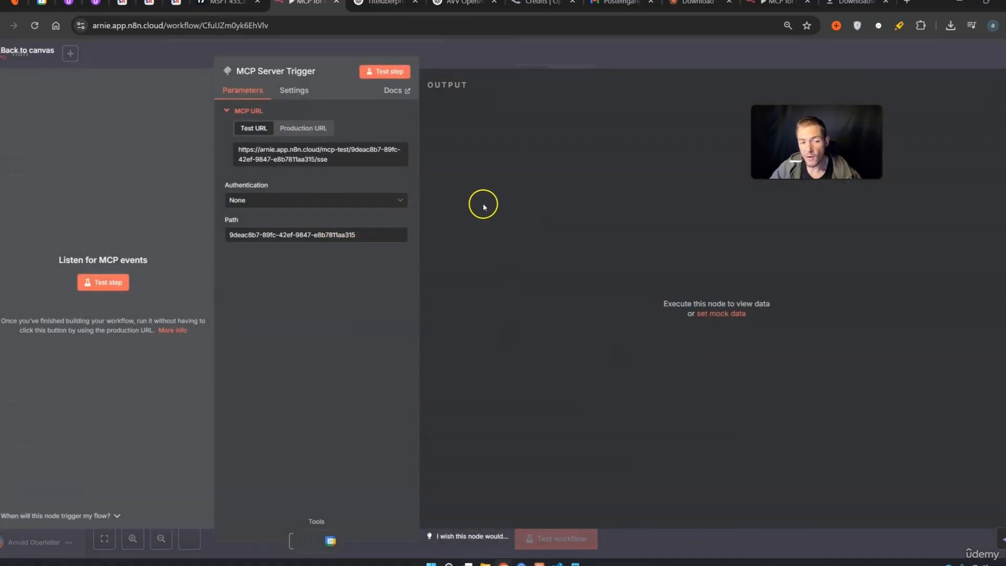
pyautogui.click(317, 132)
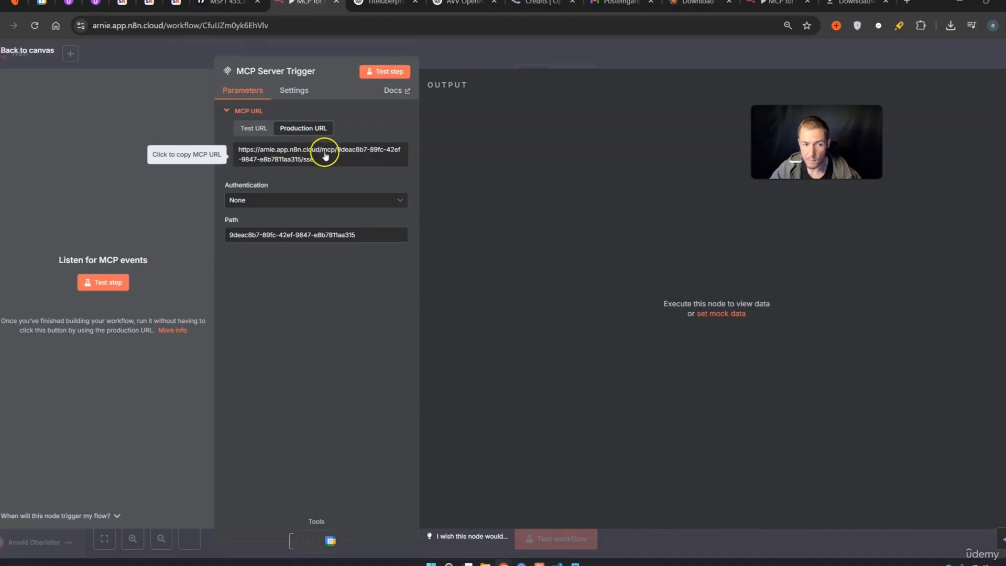
pyautogui.click(307, 166)
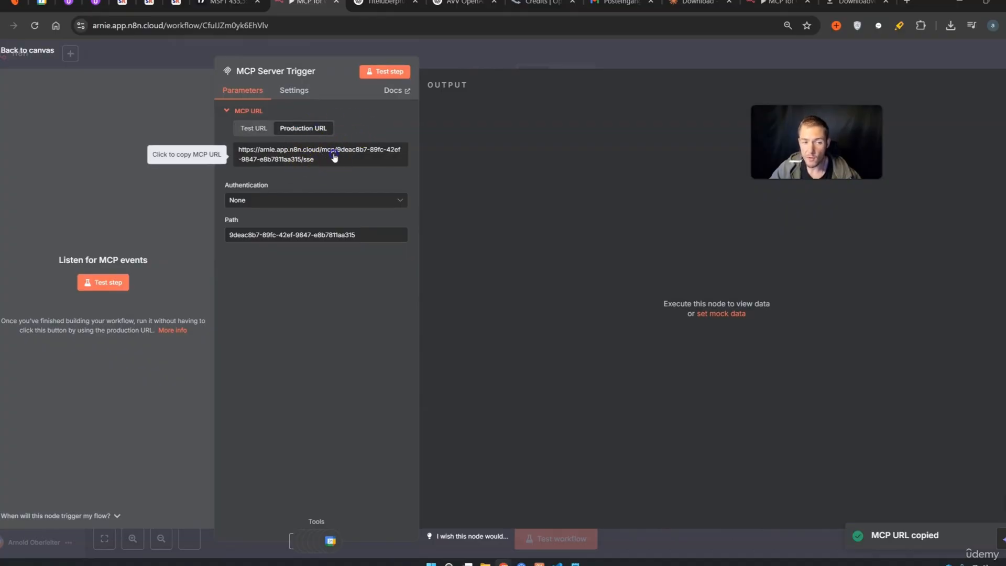
pyautogui.click(332, 155)
pyautogui.press('Escape')
# Activate the workflow and dismiss the activation notice
pyautogui.moveTo(792, 461); pyautogui.dragTo(798, 352)
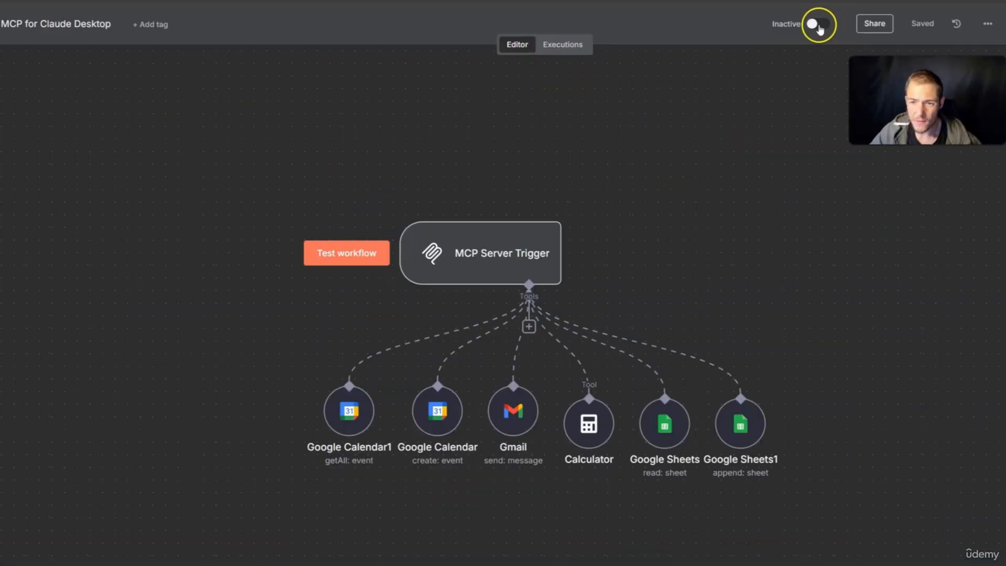
pyautogui.click(818, 27)
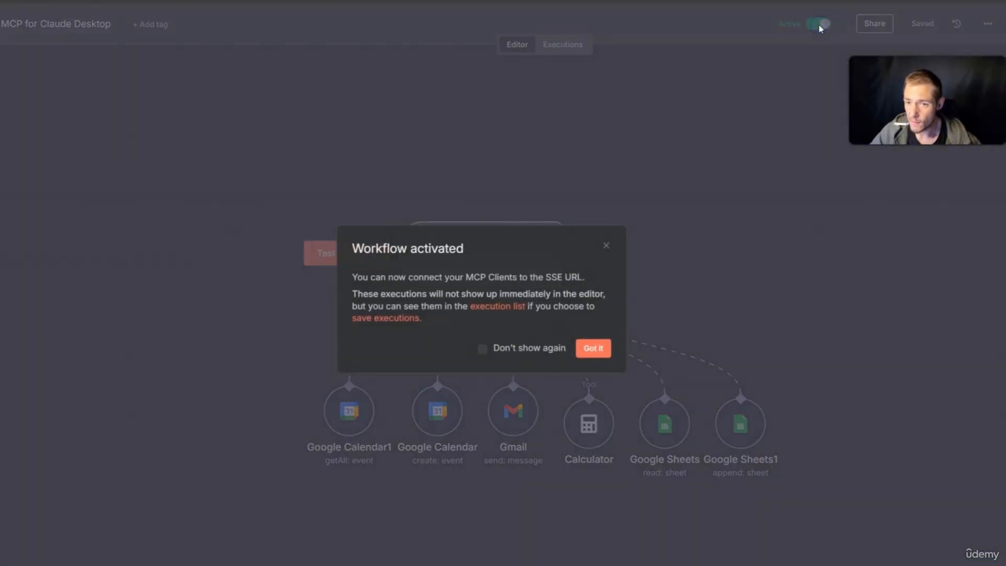
pyautogui.click(593, 348)
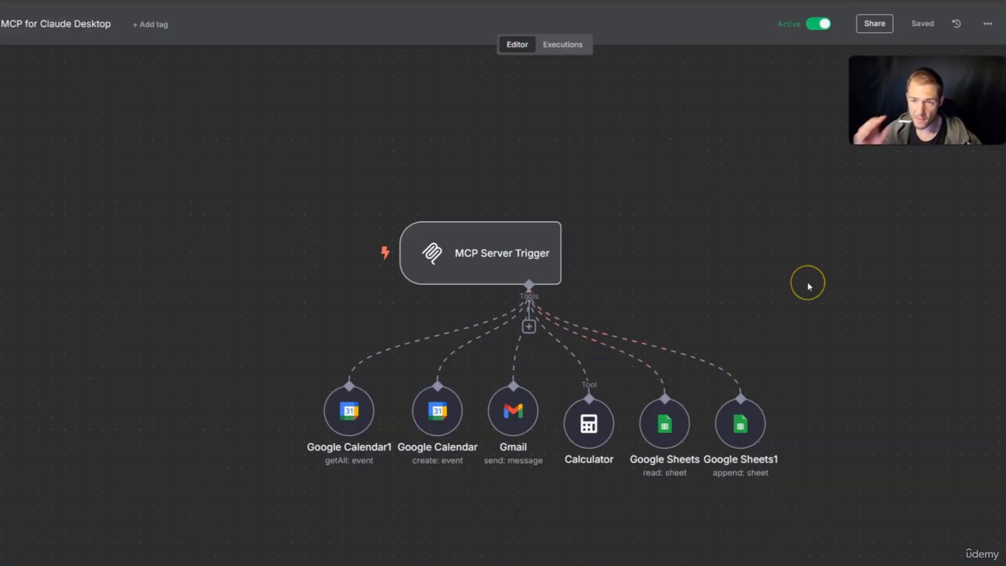
# Copy the production MCP URL again from the trigger and return to the canvas
pyautogui.doubleClick(539, 256)
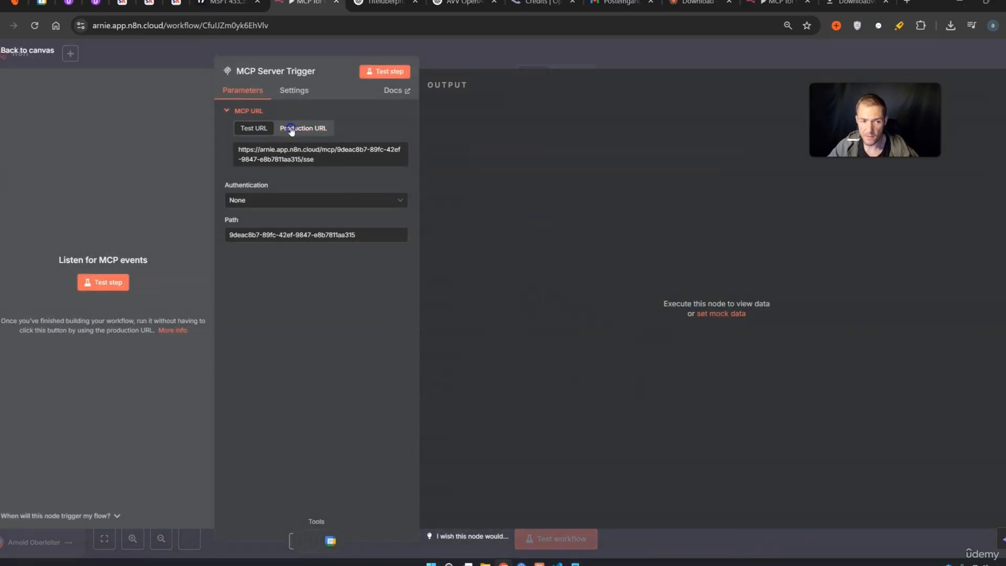
pyautogui.click(293, 128)
pyautogui.click(299, 155)
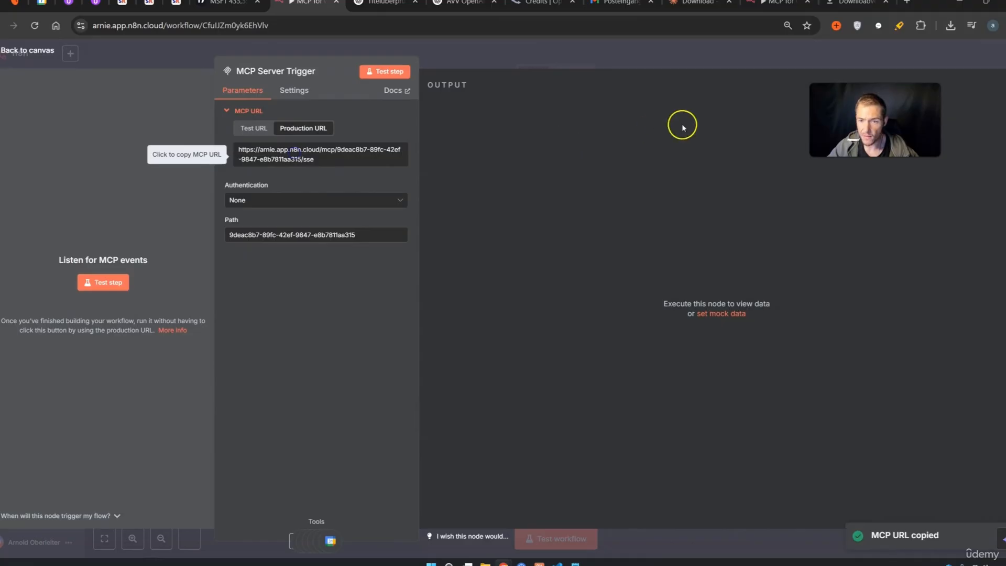
pyautogui.click(722, 65)
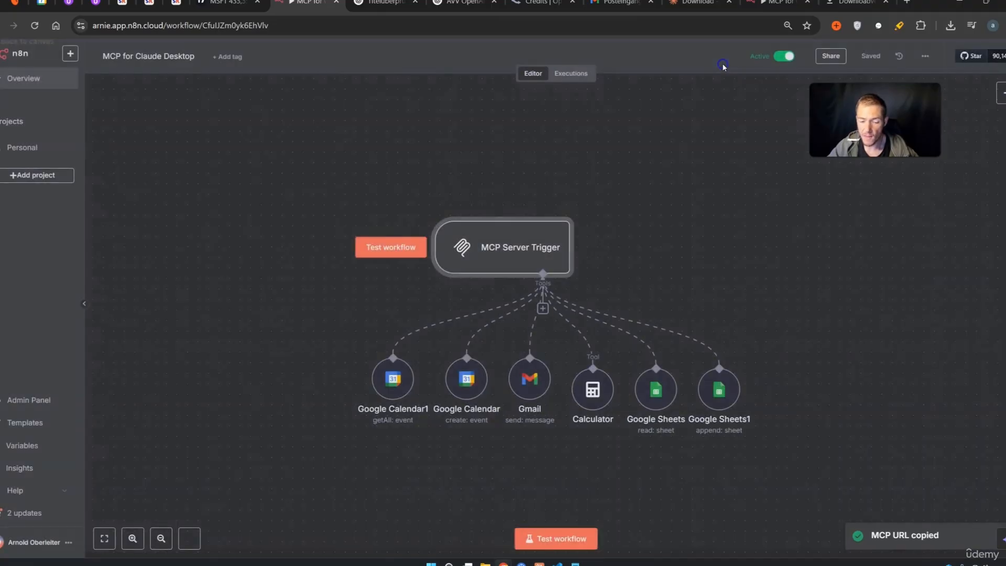
# Compare claude_desktop_config.json with the Notepad config, reviewing the n8n server and --sse argument
pyautogui.click(561, 557)
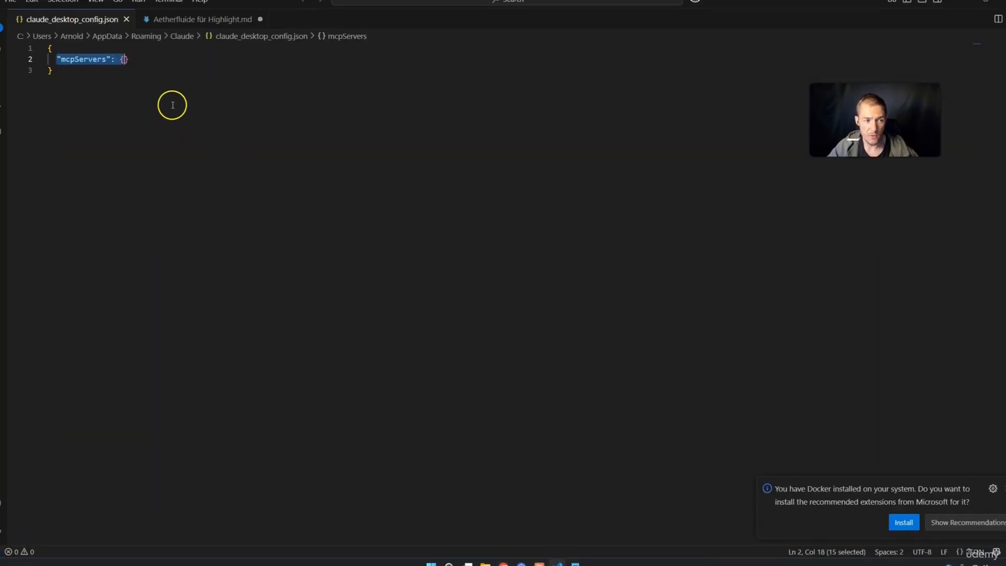
pyautogui.moveTo(56, 59); pyautogui.dragTo(129, 60)
pyautogui.hotkey('alt', 'Tab')
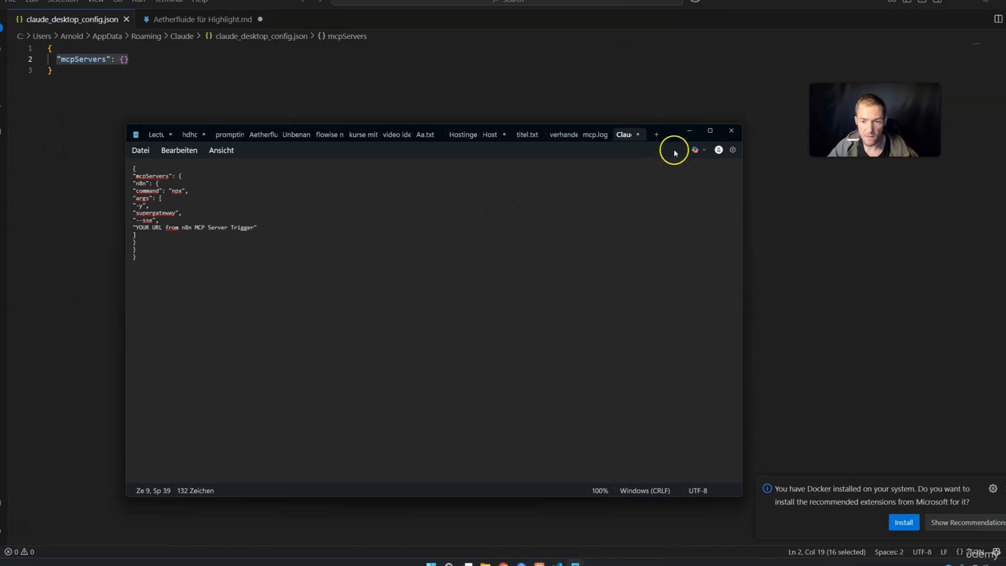
pyautogui.moveTo(673, 137); pyautogui.dragTo(735, 77)
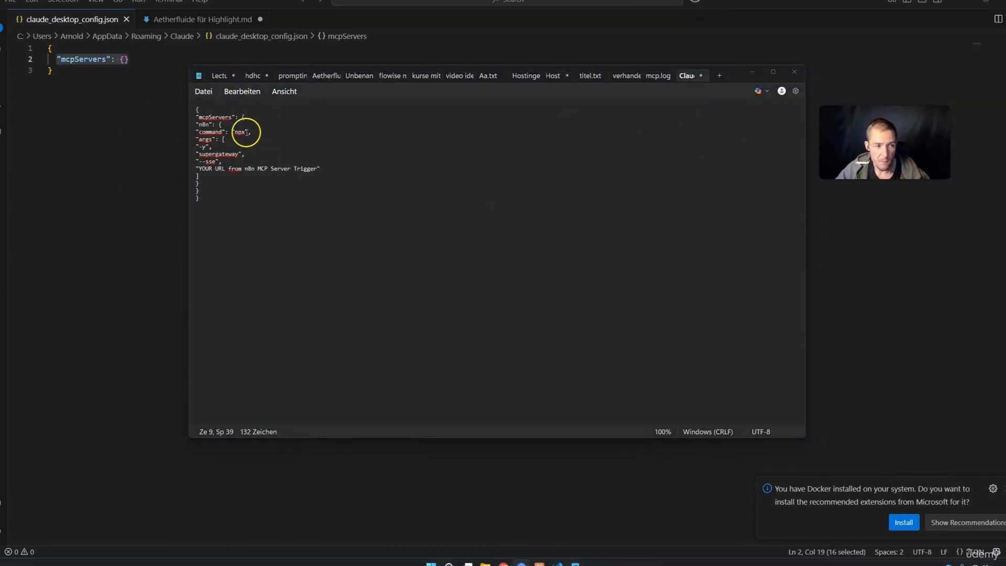
pyautogui.click(196, 110)
pyautogui.moveTo(196, 109); pyautogui.dragTo(231, 116)
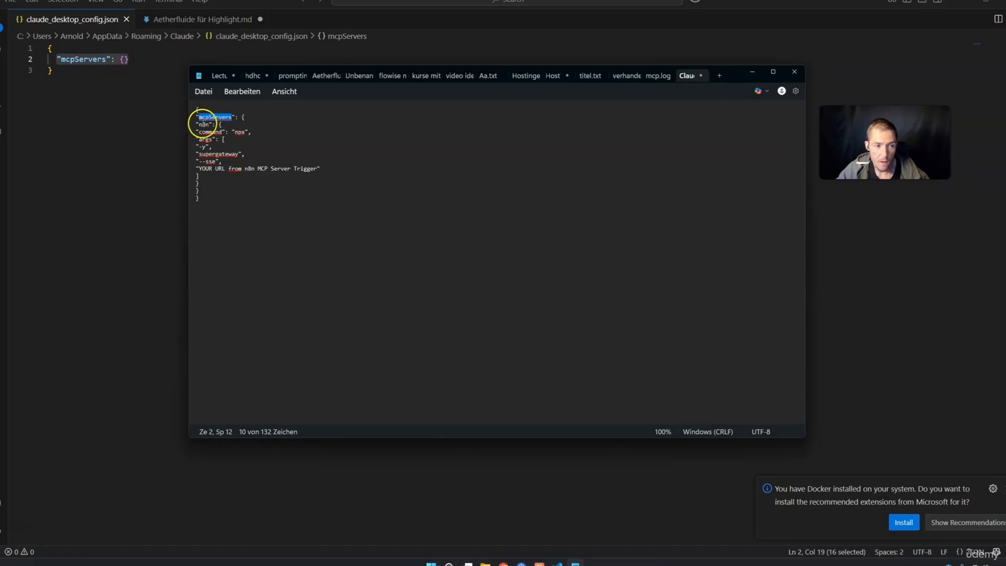
pyautogui.moveTo(199, 124); pyautogui.dragTo(245, 133)
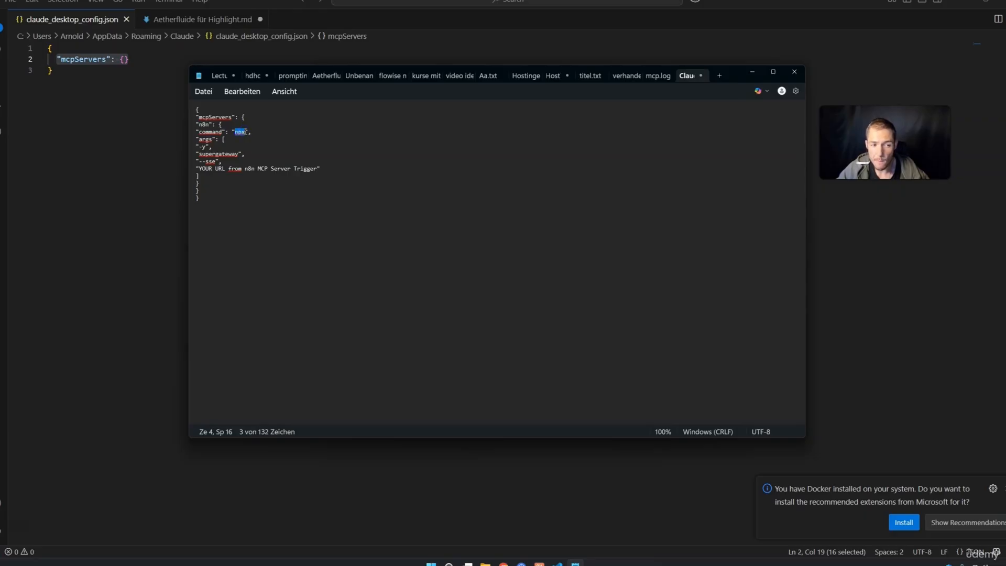
pyautogui.moveTo(201, 163); pyautogui.dragTo(214, 163)
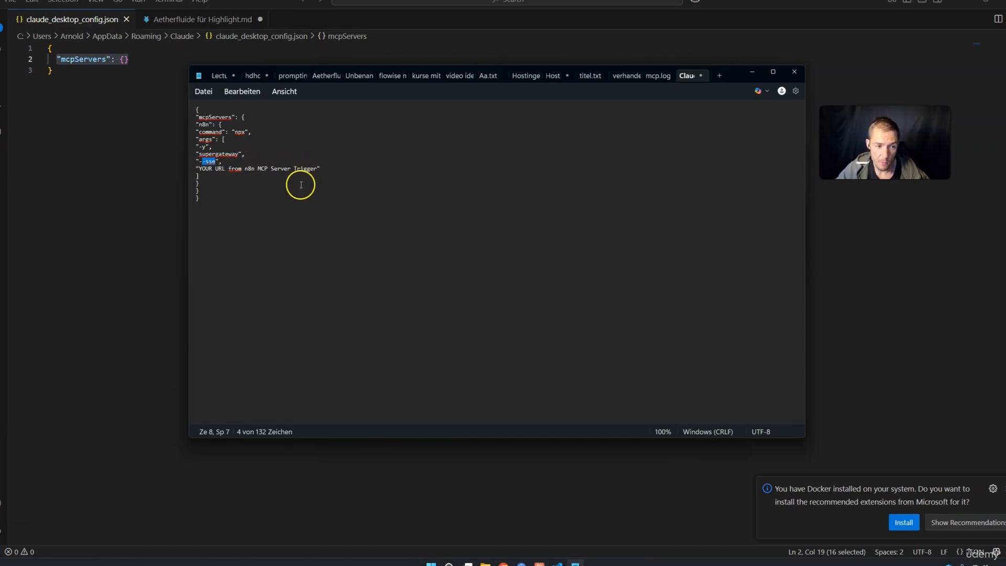
# Paste the production MCP URL over the Notepad placeholder, select the finished config, and minimise Notepad
pyautogui.moveTo(317, 169); pyautogui.dragTo(198, 169)
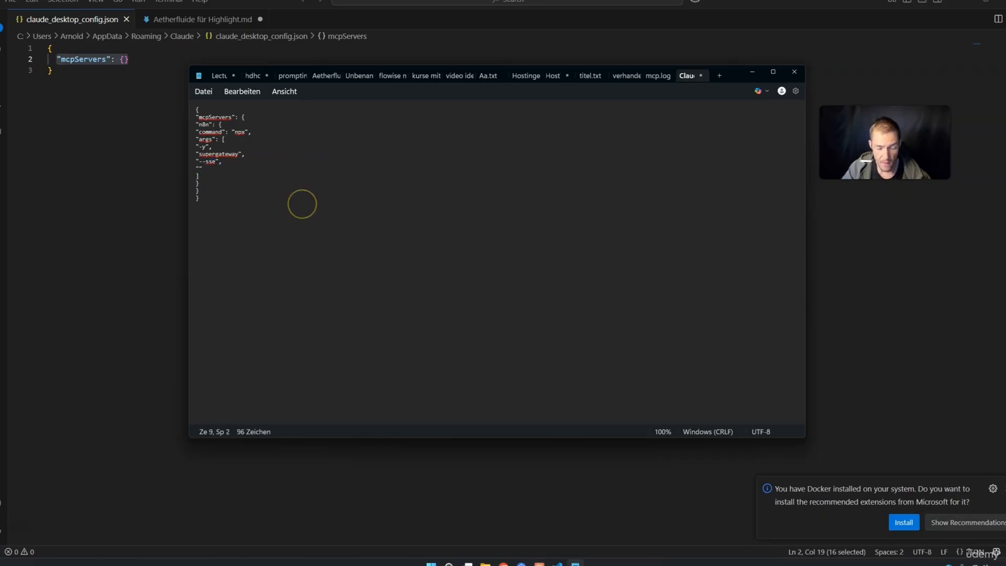
pyautogui.hotkey('ctrl', 'v')
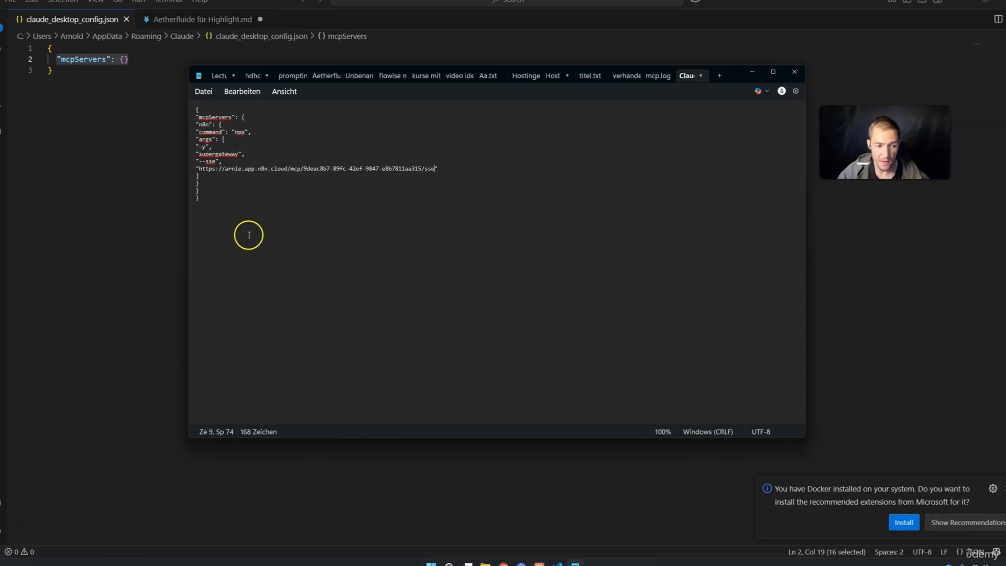
pyautogui.moveTo(200, 199); pyautogui.dragTo(184, 111)
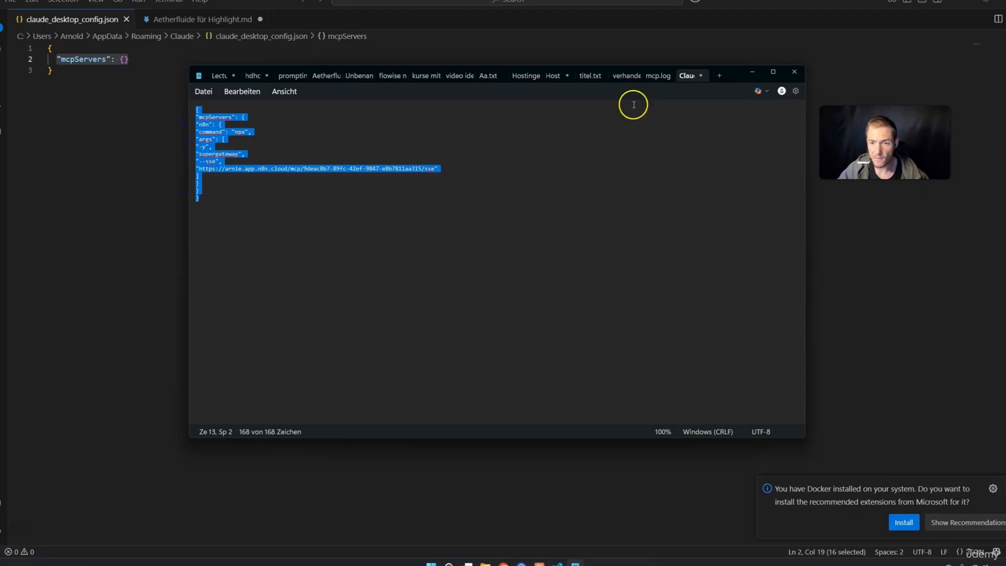
pyautogui.click(752, 73)
pyautogui.moveTo(145, 82); pyautogui.dragTo(41, 49)
# Overwrite claude_desktop_config.json with the pasted n8n MCP config and save it via File > Save
pyautogui.click(56, 46)
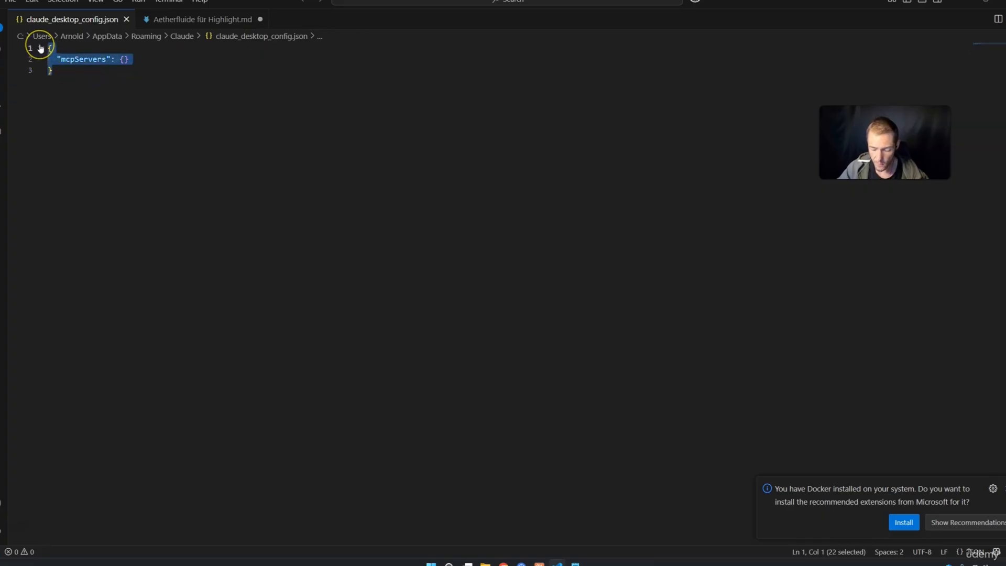
pyautogui.press('BackSpace')
pyautogui.hotkey('ctrl', 'v')
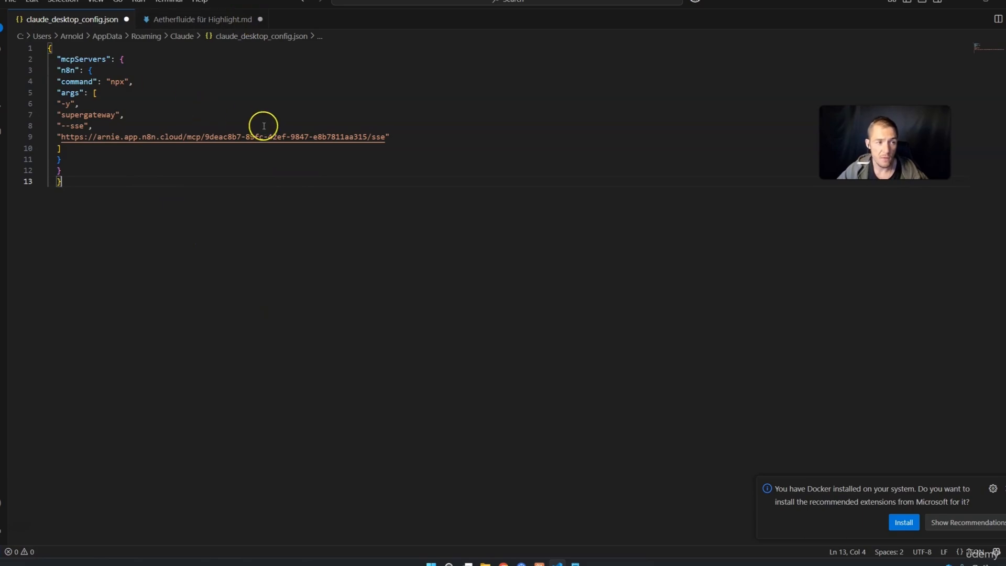
pyautogui.click(19, 2)
pyautogui.click(33, 201)
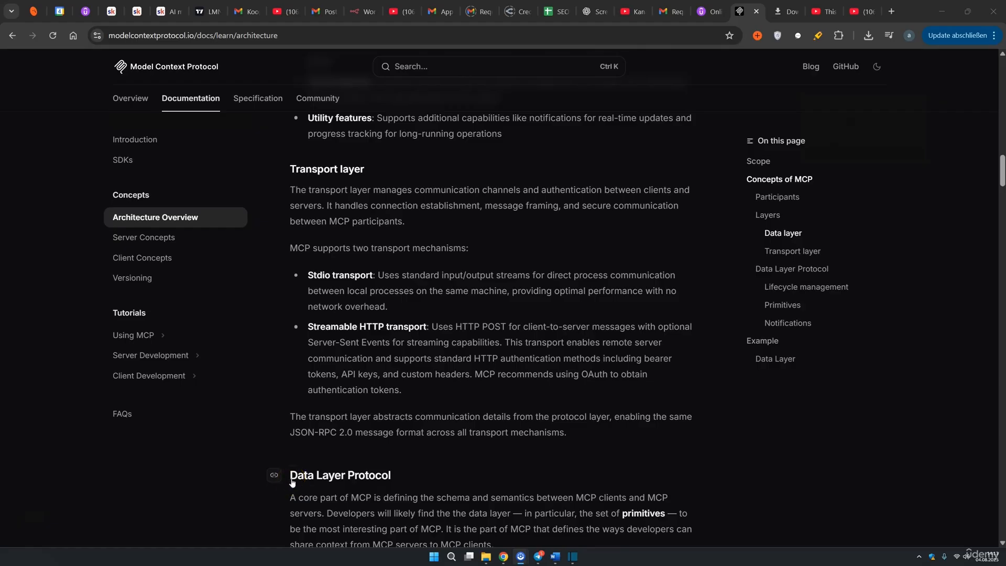
pyautogui.moveTo(291, 190); pyautogui.dragTo(591, 432)
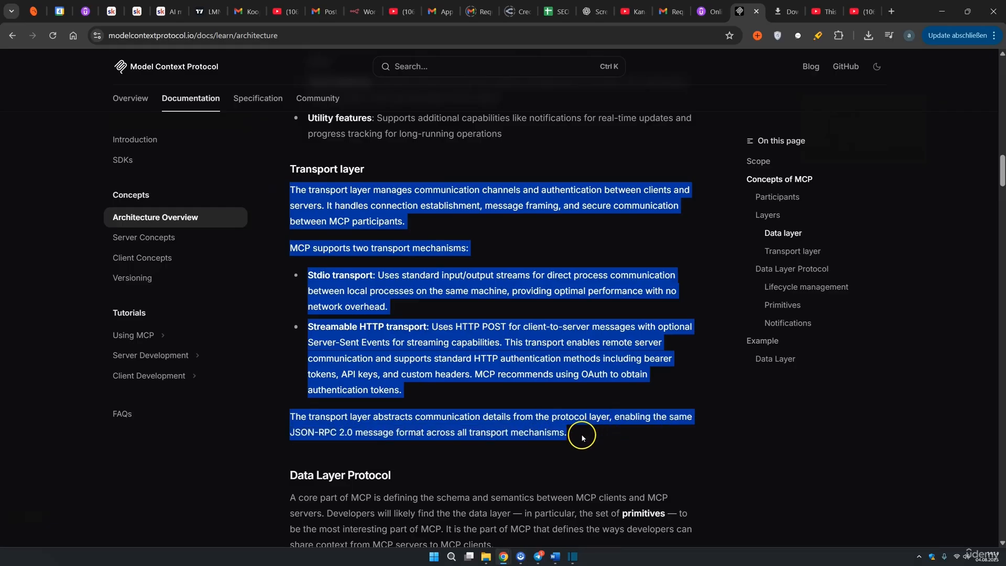
pyautogui.click(494, 366)
pyautogui.click(308, 277)
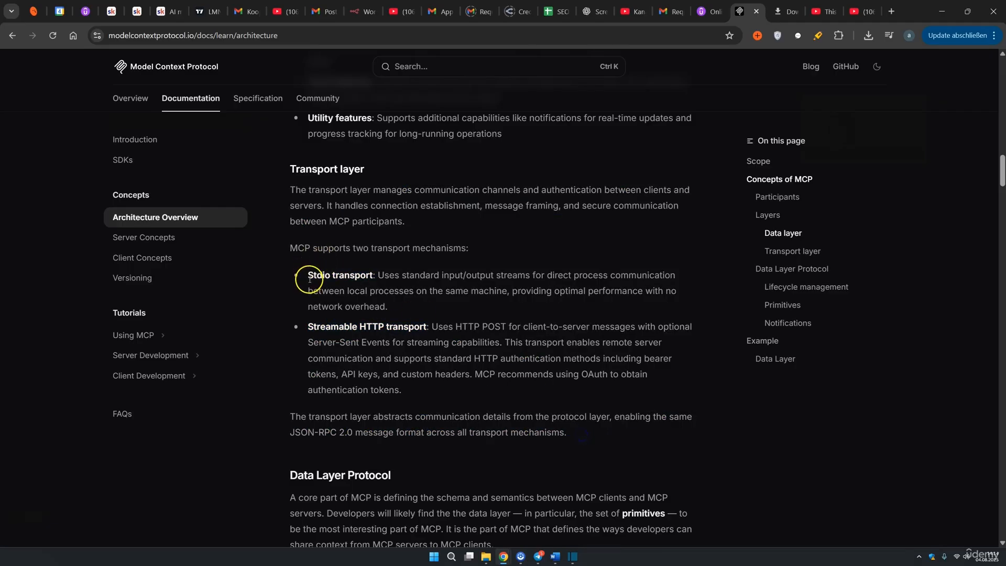
pyautogui.moveTo(308, 278); pyautogui.dragTo(368, 276)
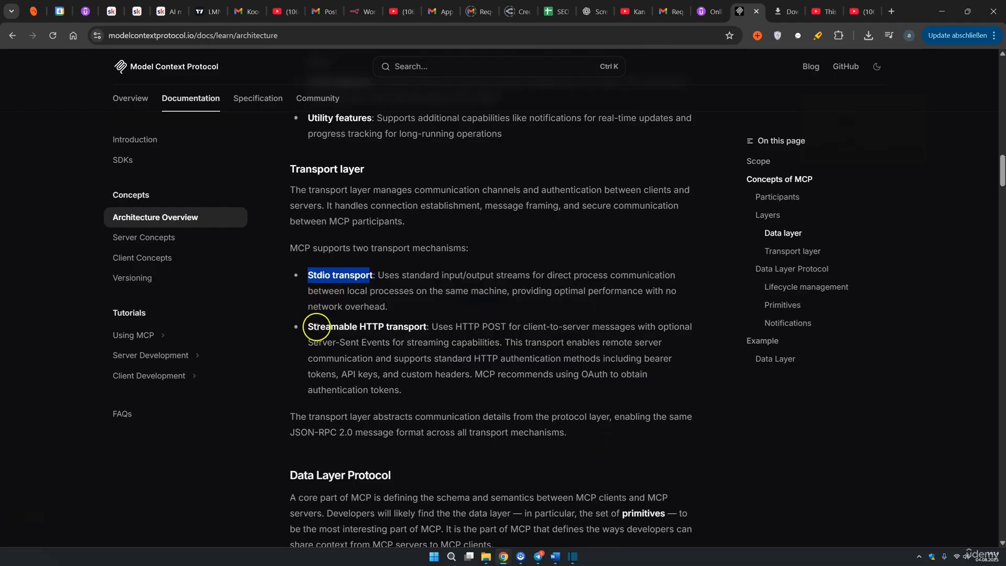
pyautogui.moveTo(309, 326); pyautogui.dragTo(411, 328)
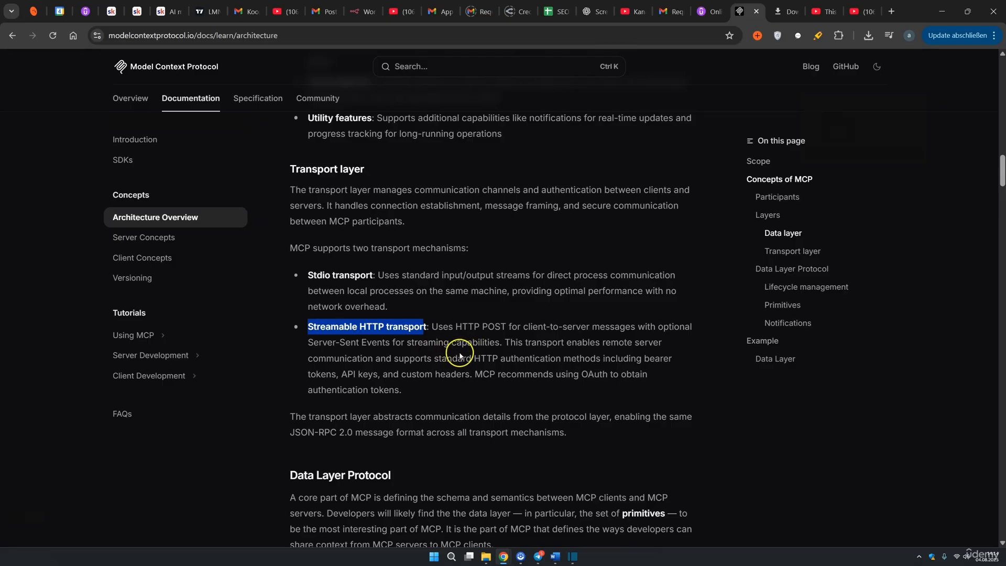
pyautogui.moveTo(409, 393); pyautogui.dragTo(308, 274)
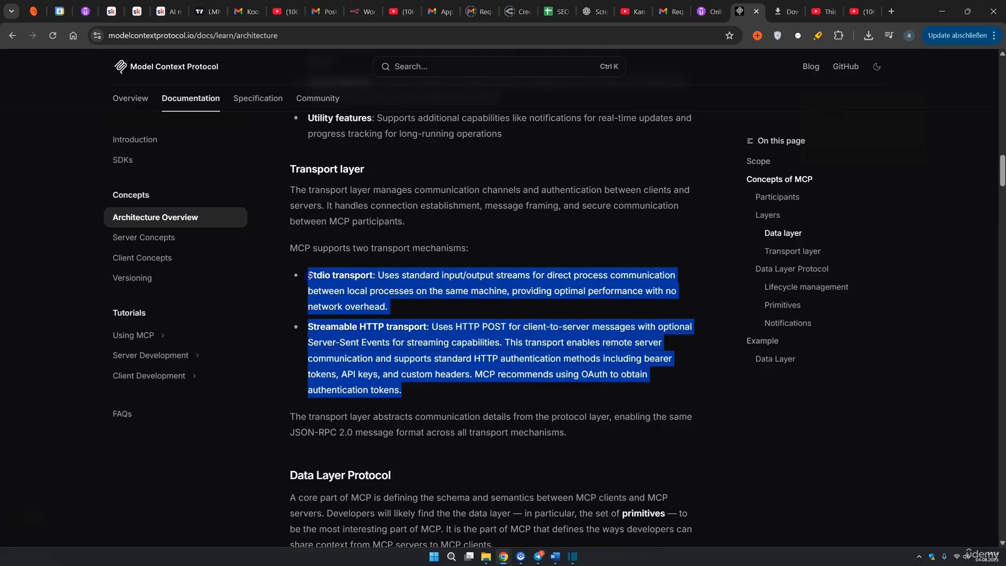
pyautogui.click(435, 322)
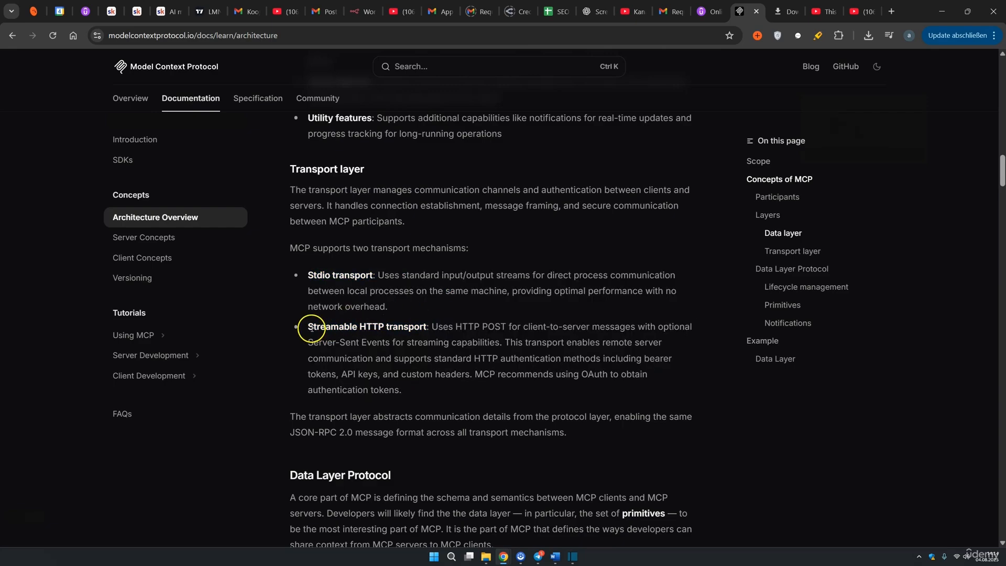
pyautogui.moveTo(309, 327); pyautogui.dragTo(420, 326)
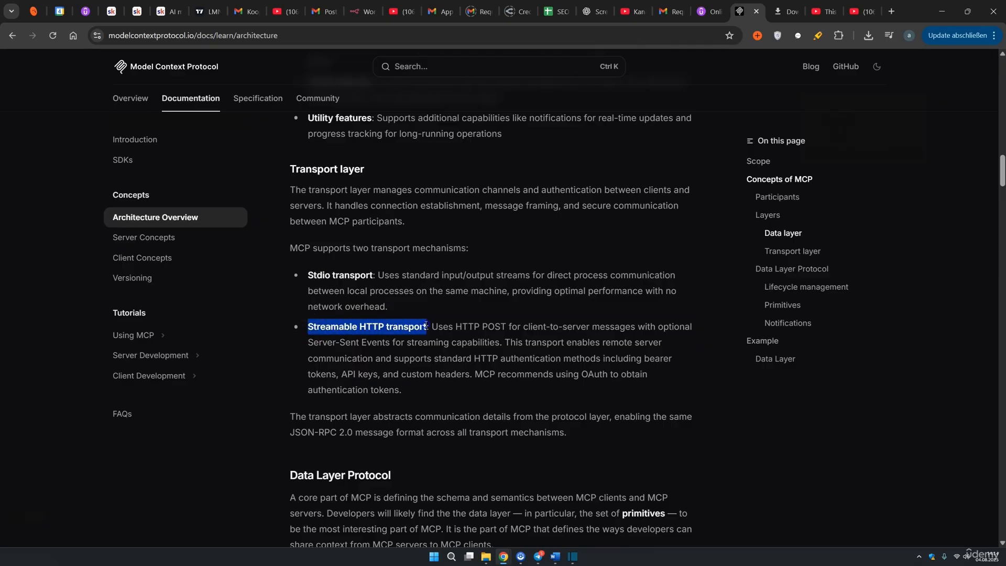
pyautogui.tripleClick(363, 338)
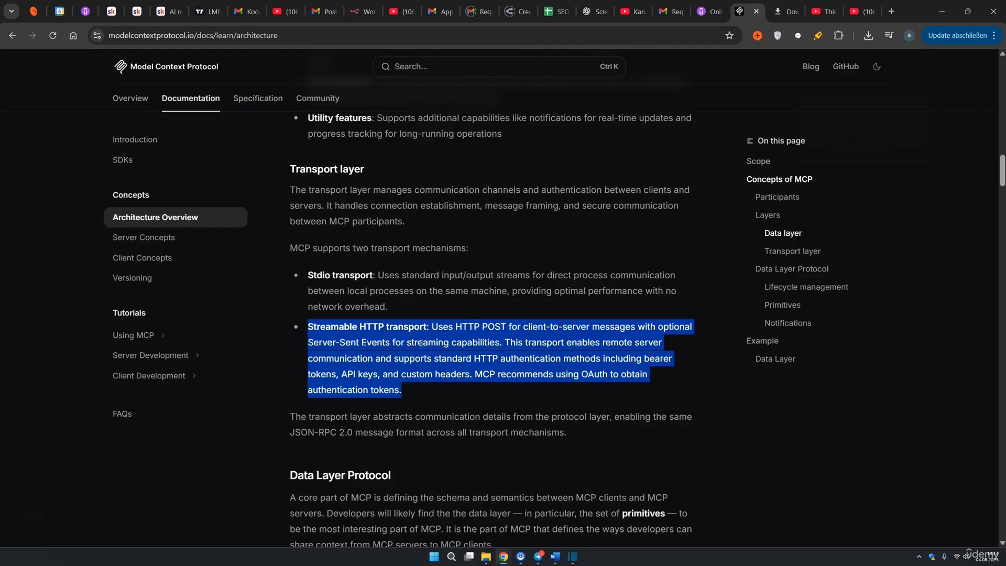
# Open the MCP Server Trigger docs in a new tab and highlight the SSE and streamable HTTP note
pyautogui.click(891, 11)
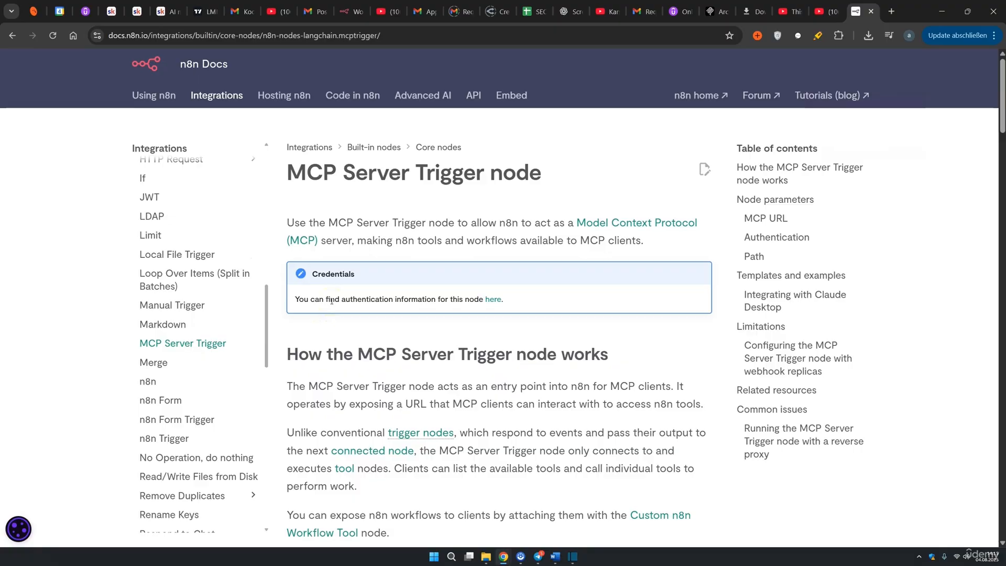
pyautogui.scroll(-2, 331, 301)
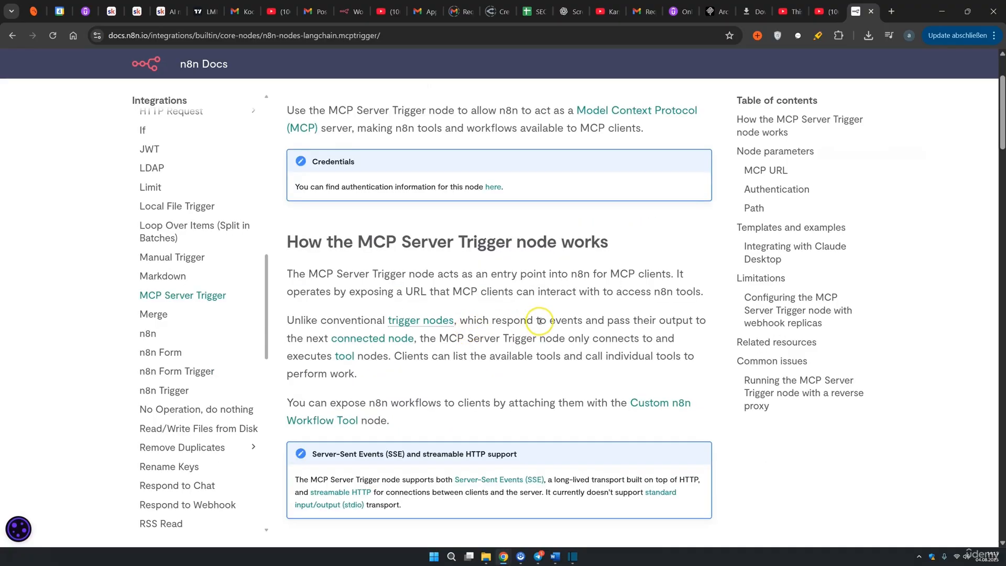
pyautogui.scroll(-2, 545, 316)
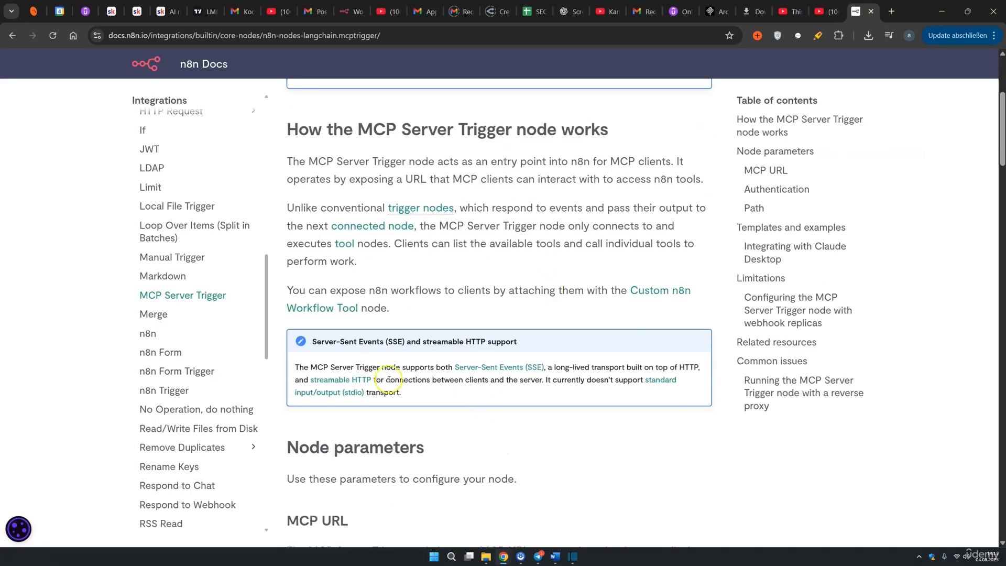
pyautogui.moveTo(311, 367); pyautogui.dragTo(549, 370)
pyautogui.moveTo(645, 367); pyautogui.dragTo(691, 368)
pyautogui.moveTo(295, 380); pyautogui.dragTo(396, 379)
pyautogui.click(448, 385)
# Highlight the stdio-not-supported and SSE wording, then select the docs page URL
pyautogui.moveTo(547, 379); pyautogui.dragTo(664, 393)
pyautogui.click(577, 433)
pyautogui.click(556, 367)
pyautogui.moveTo(539, 366); pyautogui.dragTo(448, 367)
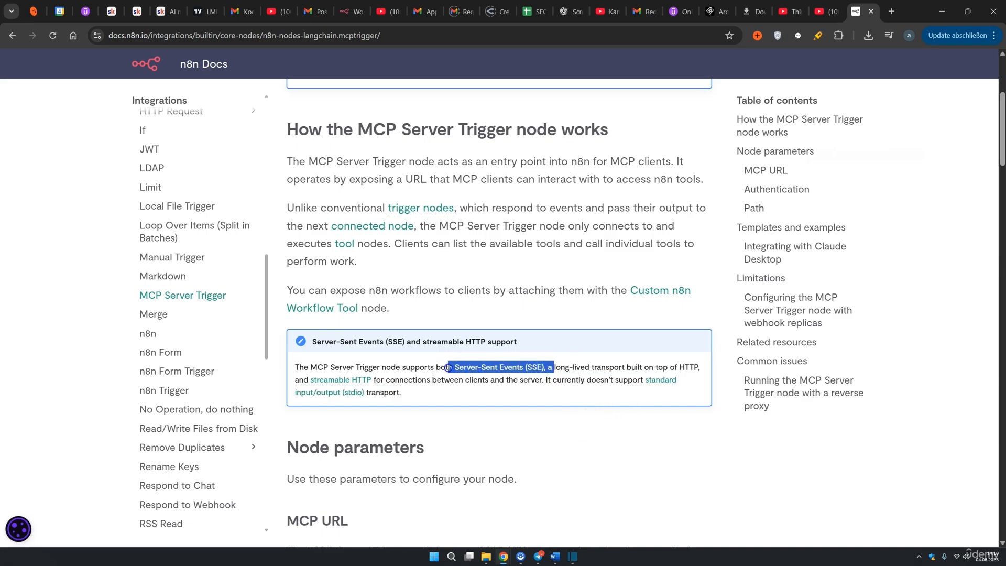
pyautogui.moveTo(679, 367); pyautogui.dragTo(372, 378)
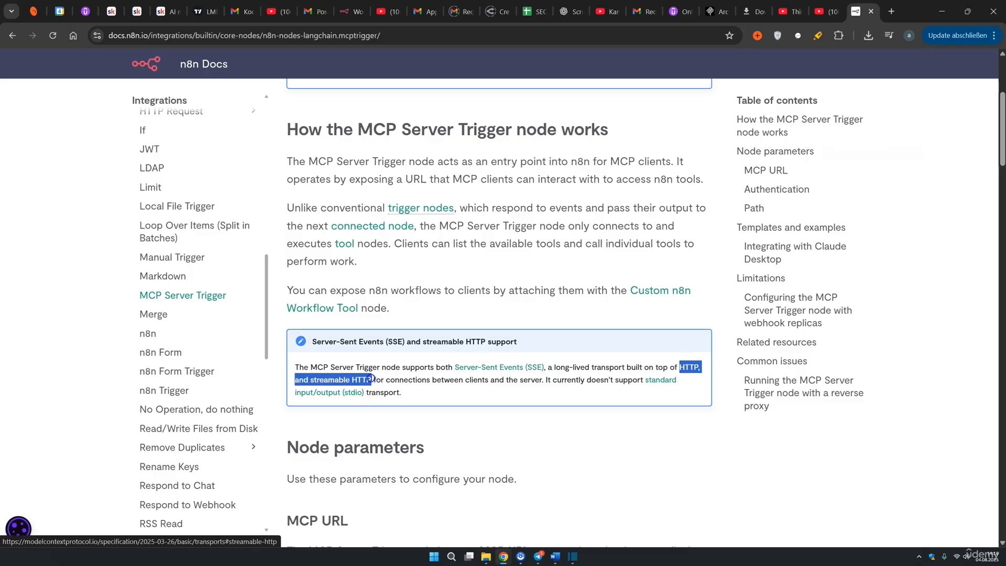
pyautogui.click(425, 377)
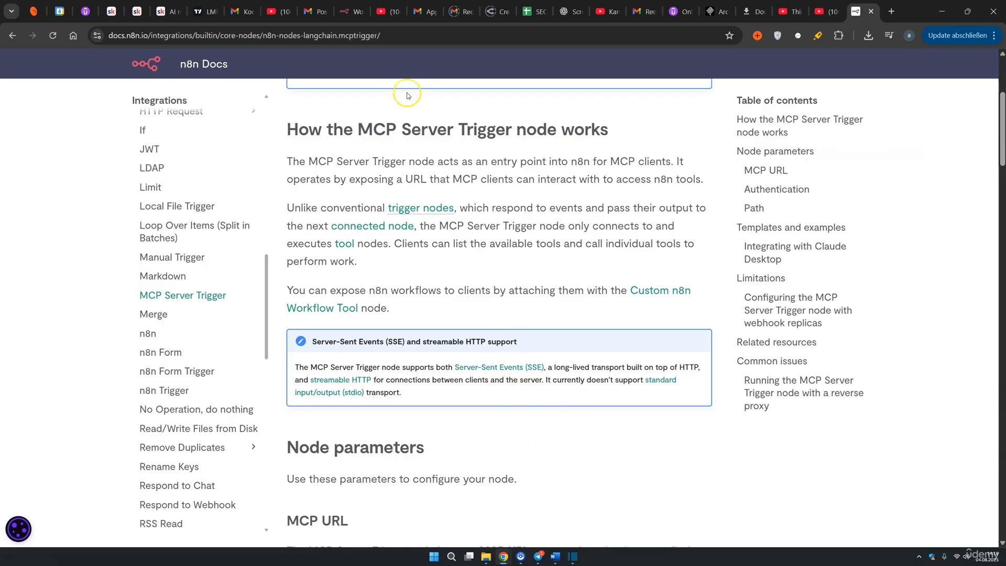
pyautogui.click(405, 38)
pyautogui.moveTo(154, 11); pyautogui.dragTo(114, 41)
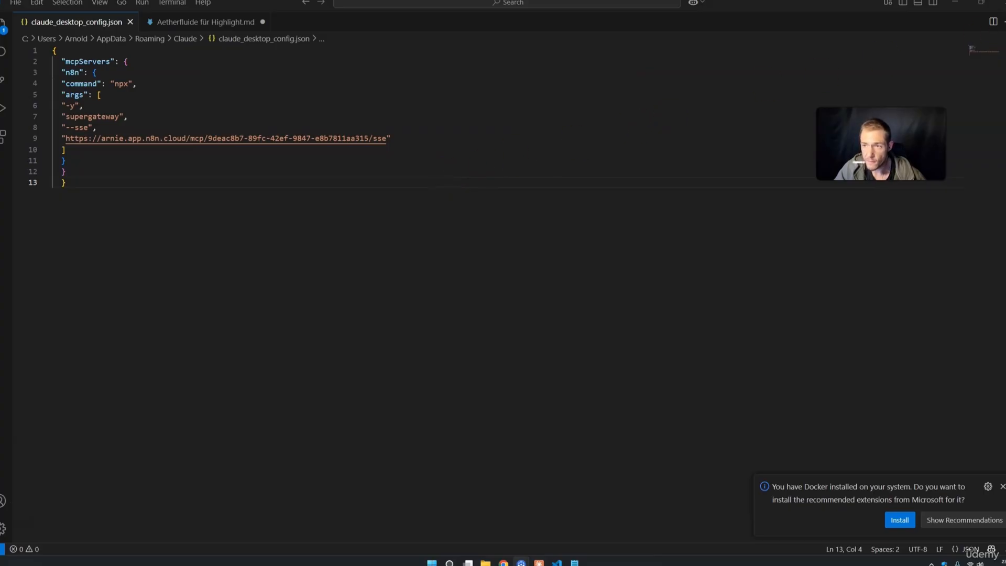
# Close VS Code and dismiss Claude Desktop's developer settings
pyautogui.click(999, 5)
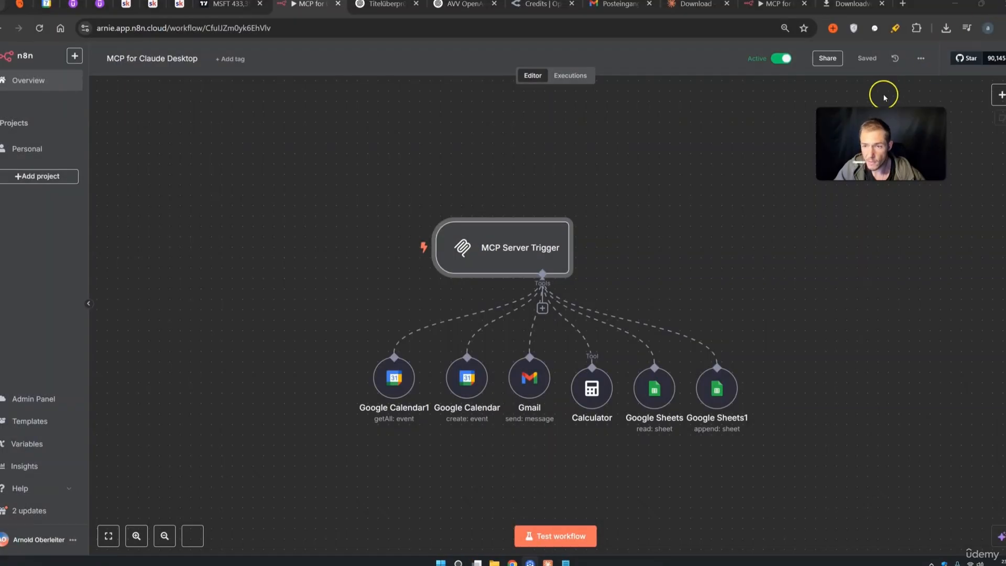
pyautogui.click(547, 562)
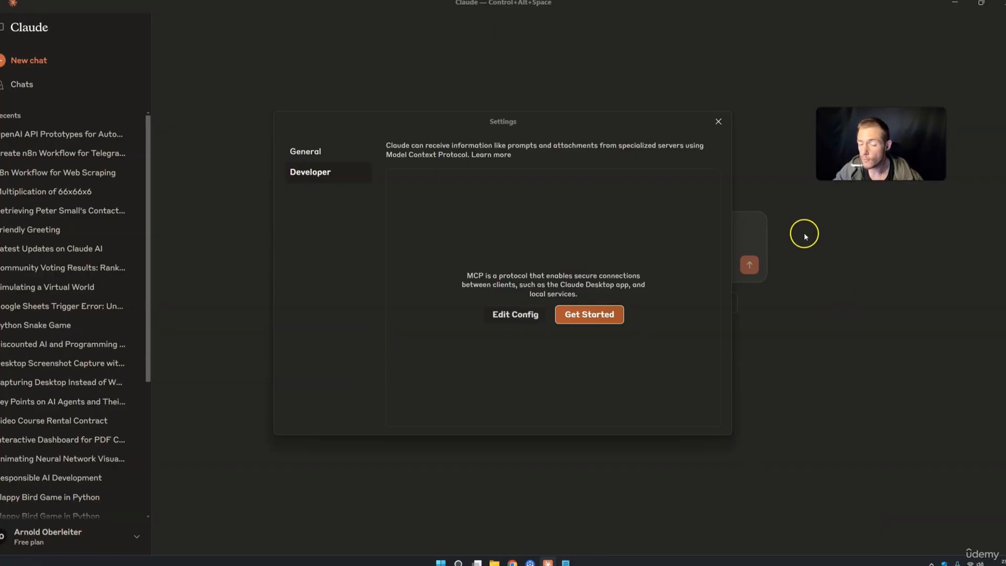
pyautogui.click(718, 121)
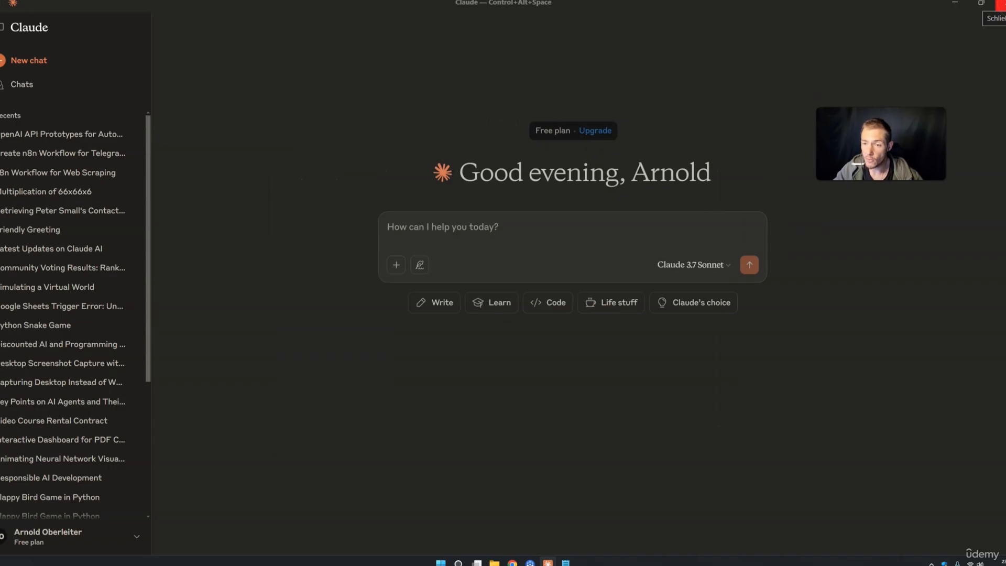
# Quit Claude Desktop completely from its system tray icon so it restarts
pyautogui.click(996, 4)
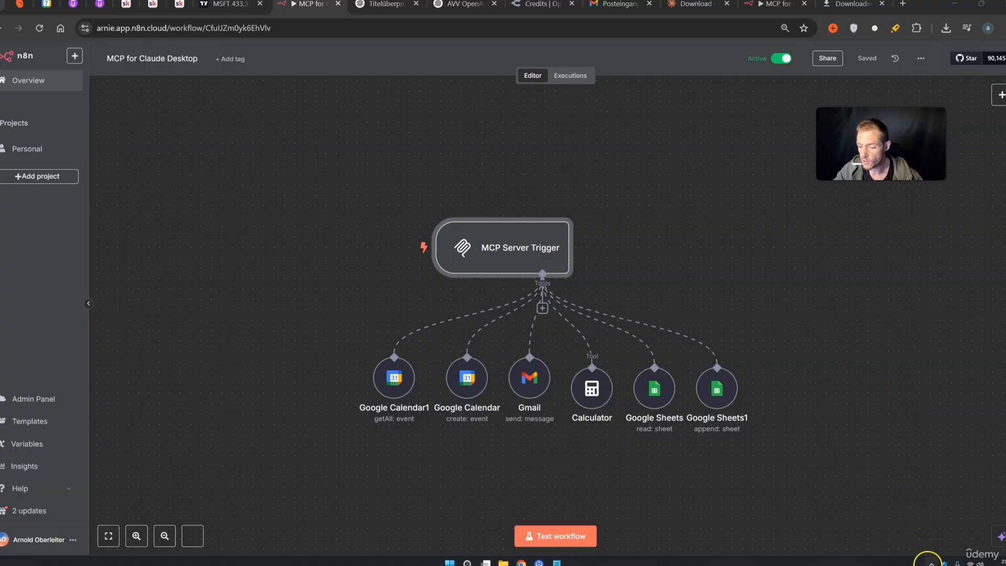
pyautogui.click(930, 563)
pyautogui.rightClick(898, 525)
pyautogui.click(916, 510)
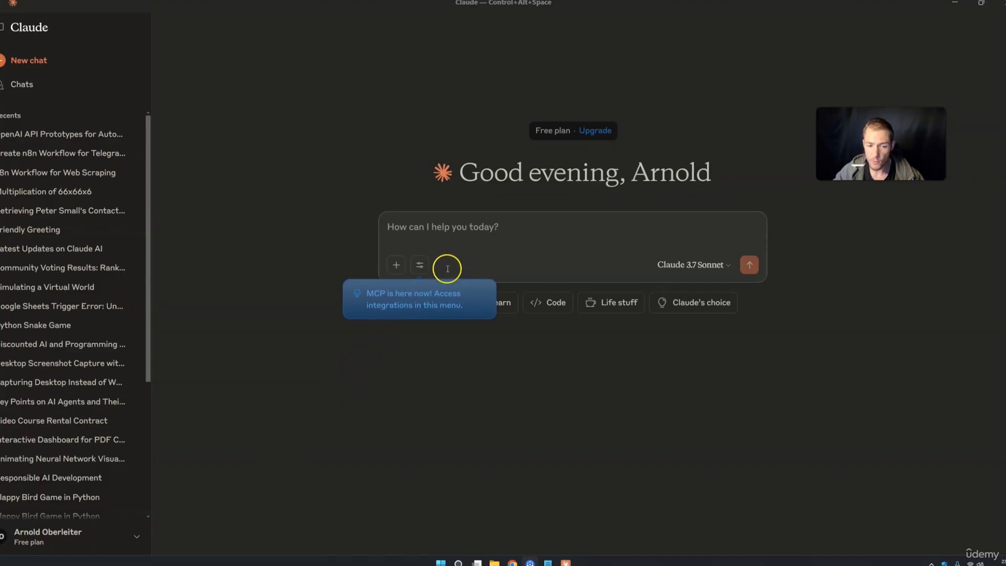
pyautogui.click(419, 265)
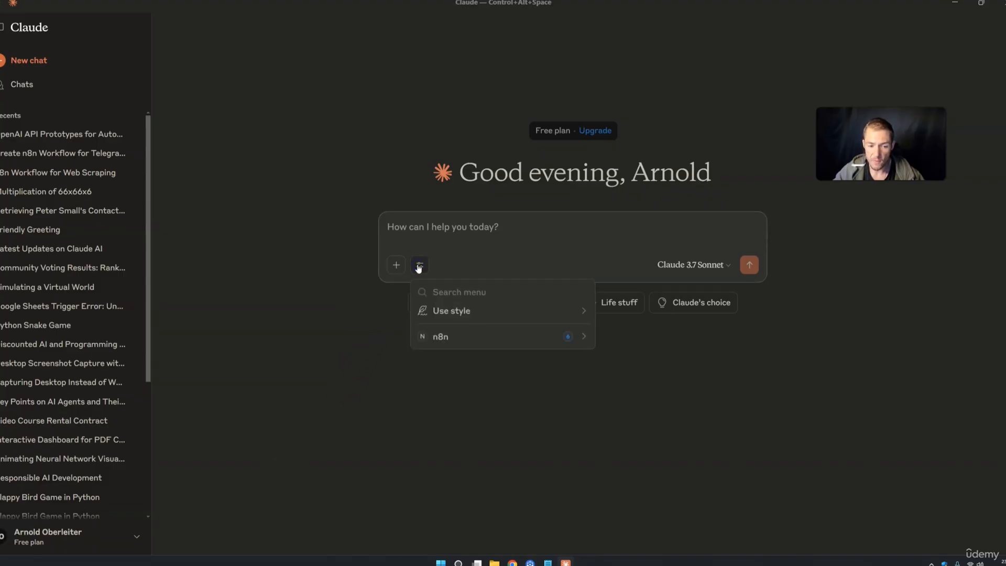
pyautogui.click(460, 337)
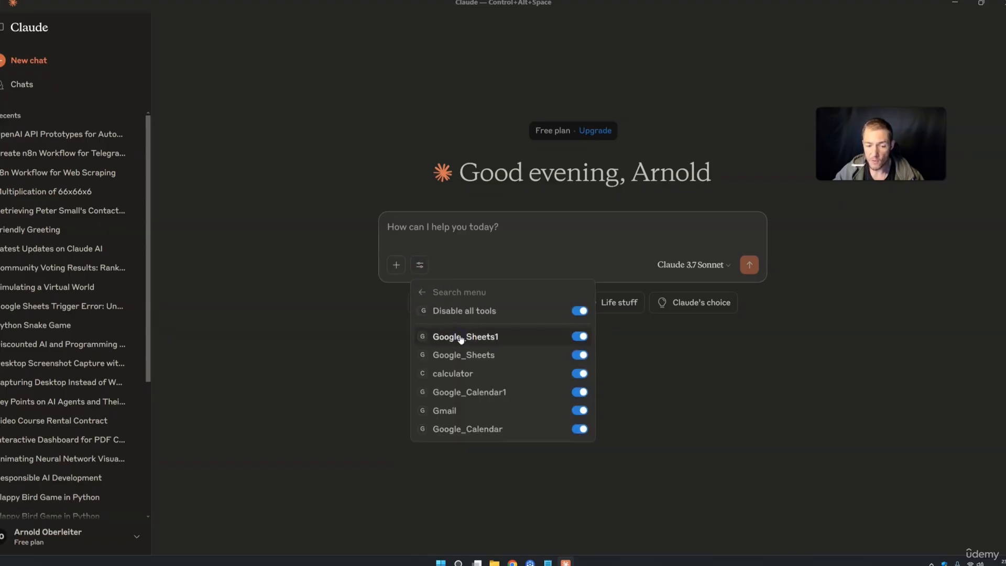
pyautogui.click(489, 312)
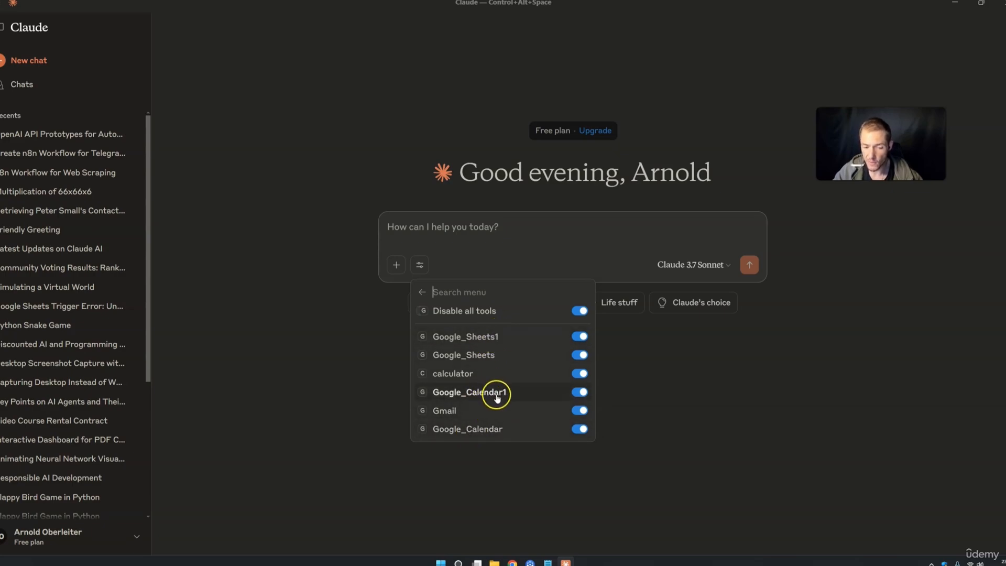
pyautogui.click(512, 562)
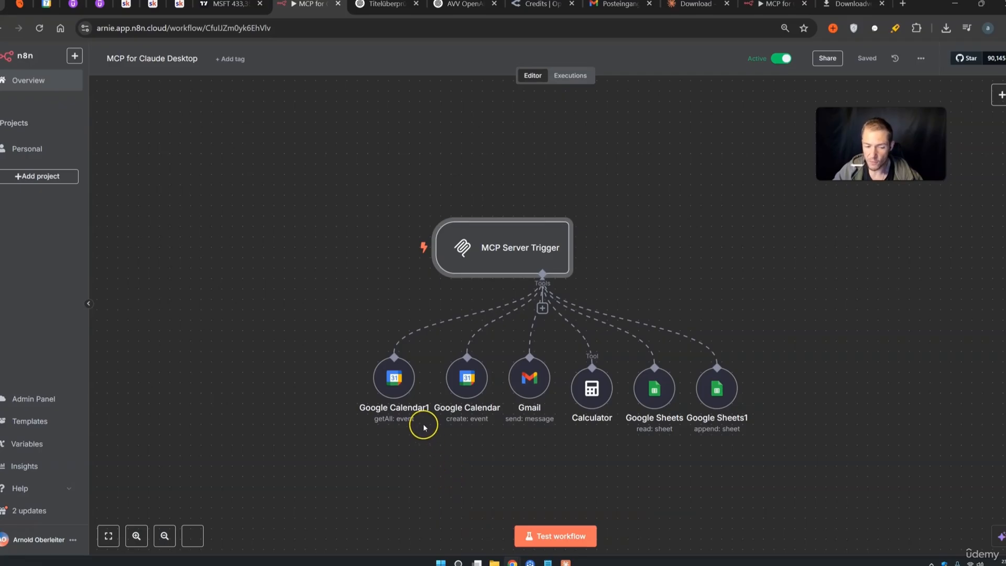
pyautogui.moveTo(389, 379)
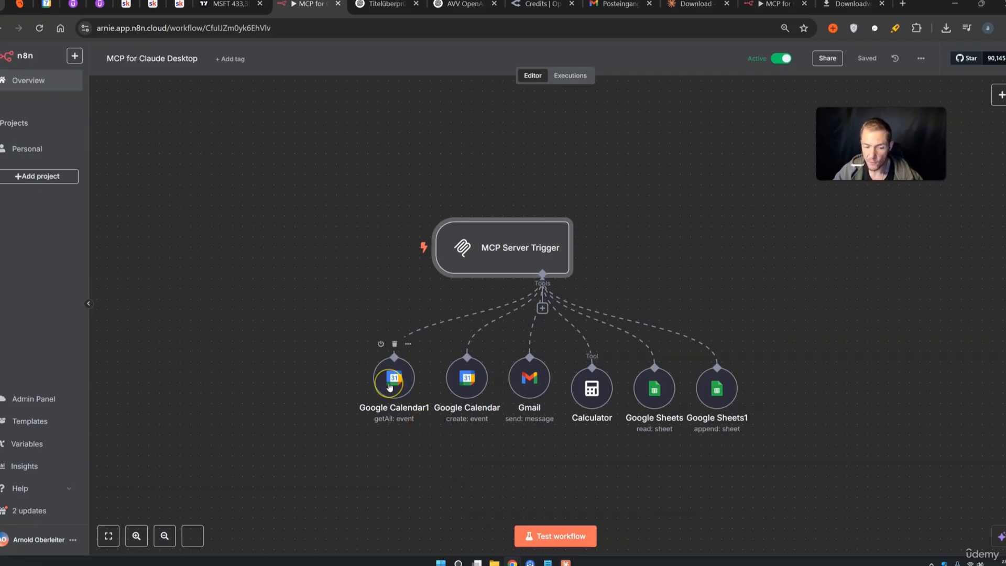
pyautogui.click(469, 385)
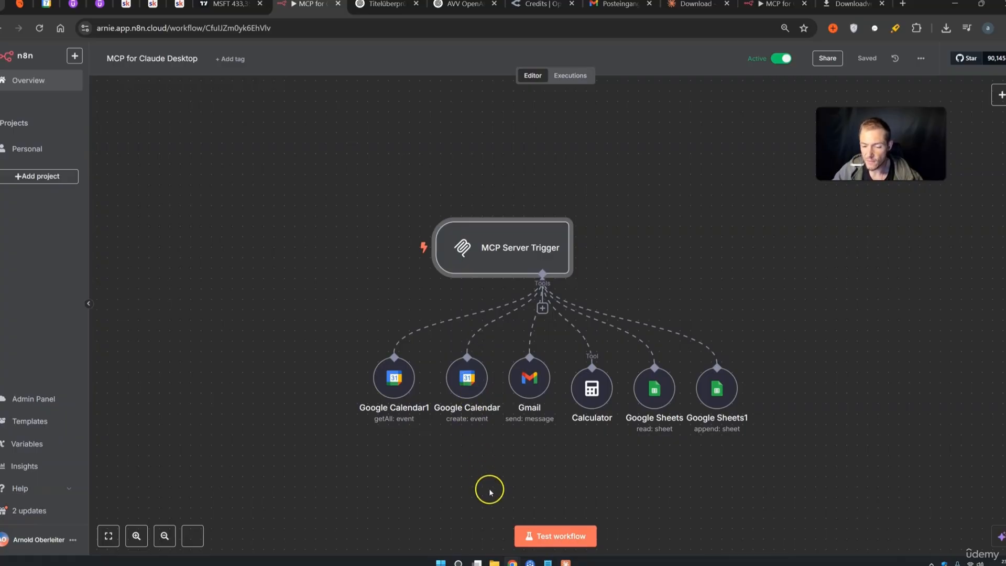
pyautogui.moveTo(806, 463); pyautogui.dragTo(352, 332)
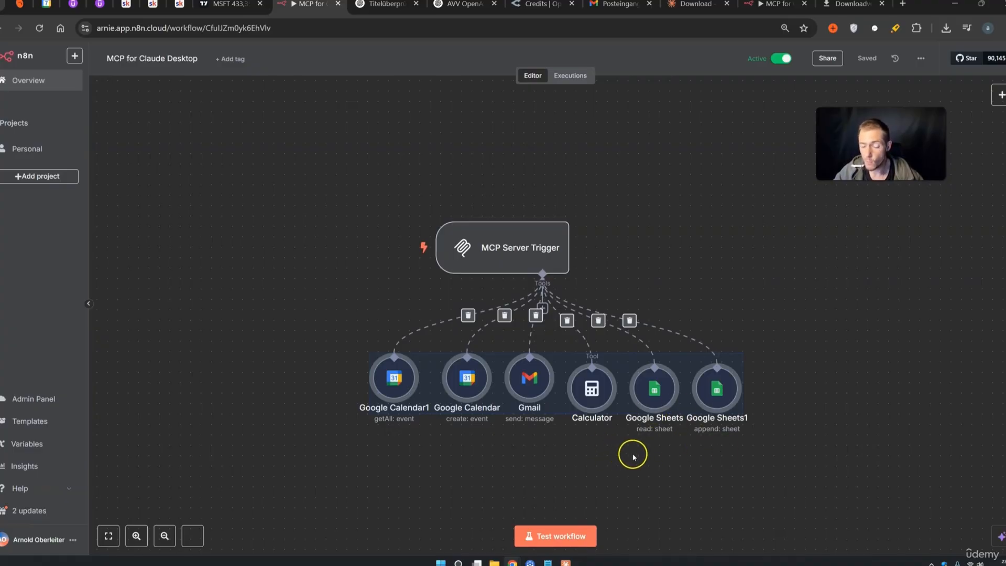
pyautogui.click(566, 562)
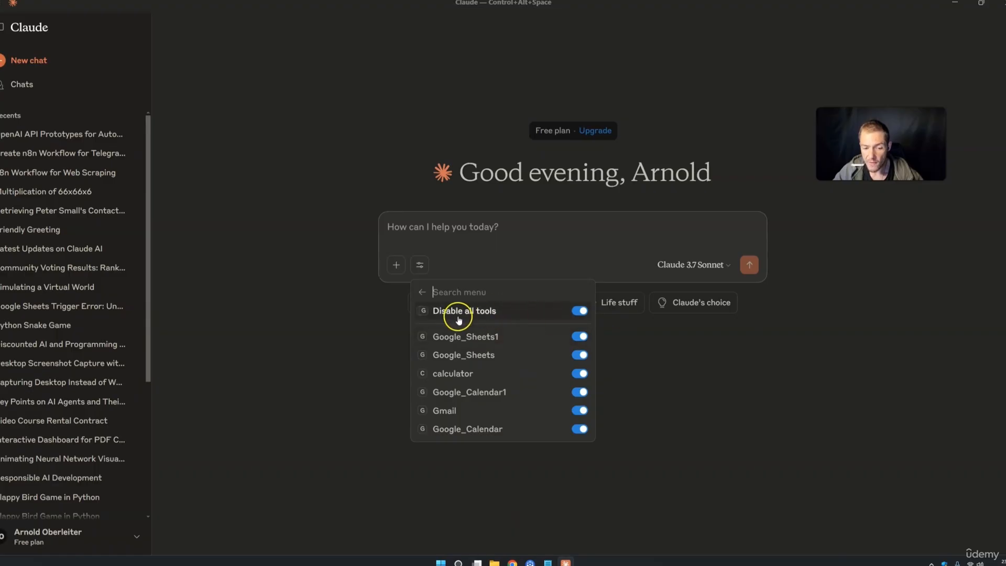
pyautogui.click(579, 312)
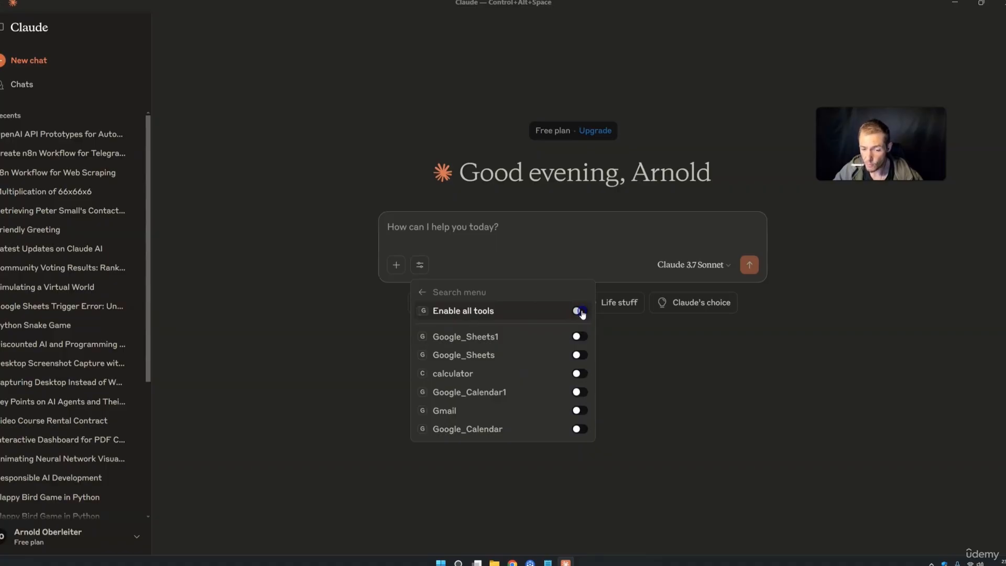
pyautogui.click(580, 312)
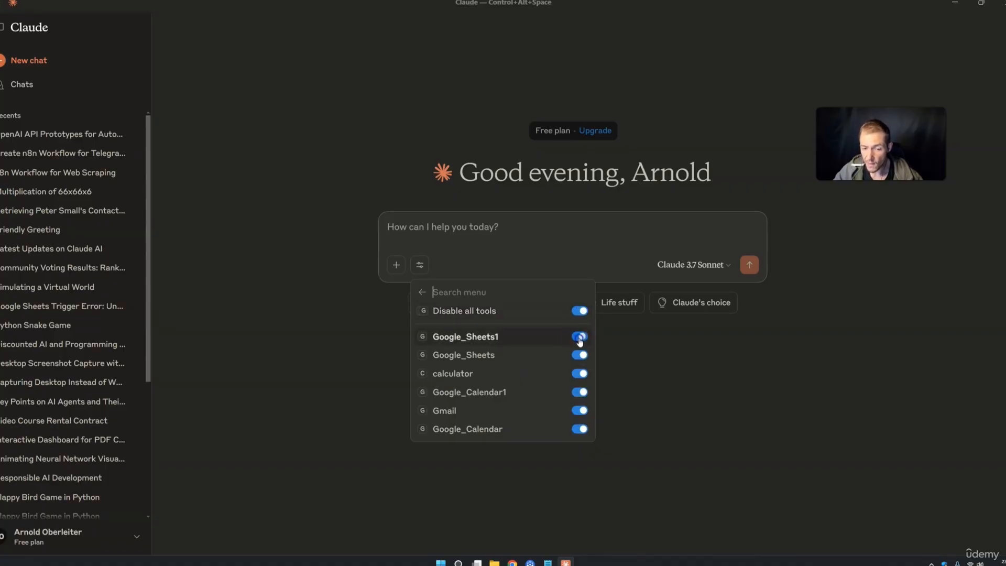
pyautogui.click(579, 355)
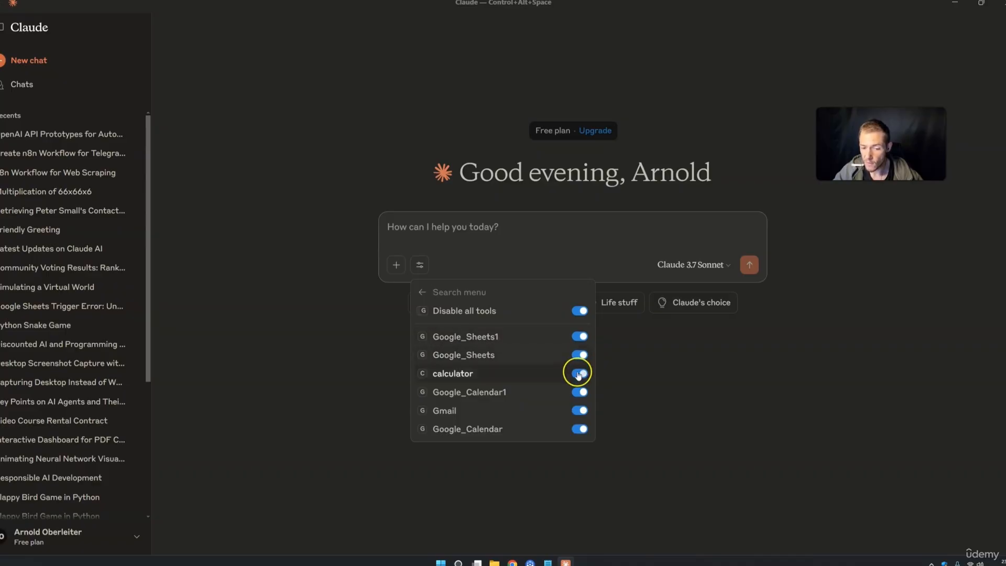
pyautogui.click(420, 266)
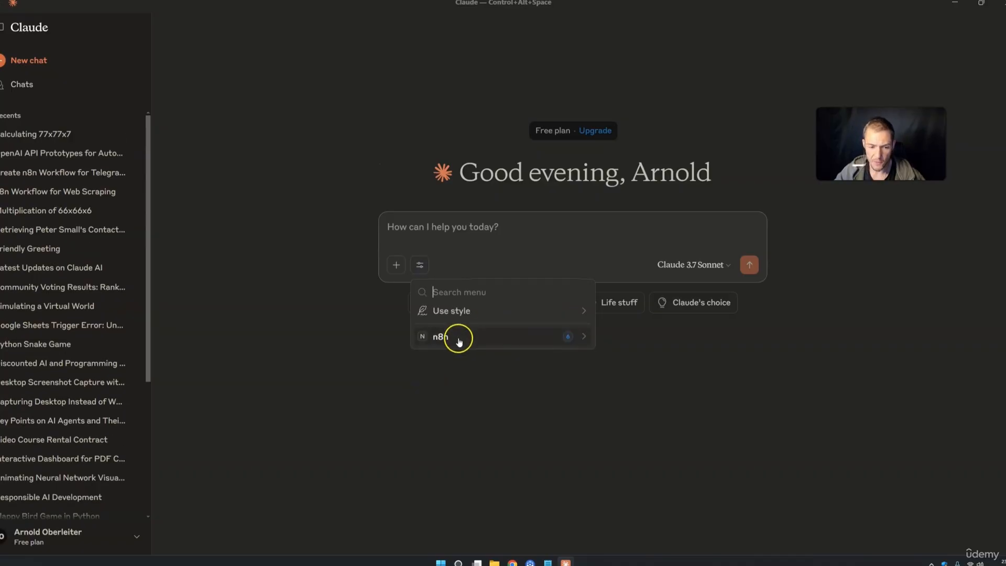
pyautogui.click(458, 340)
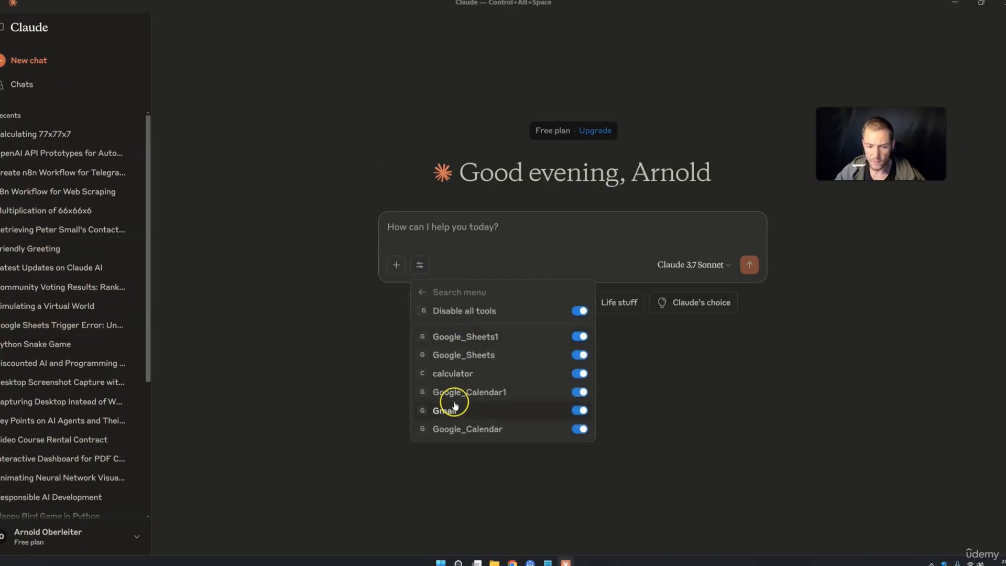
pyautogui.click(780, 430)
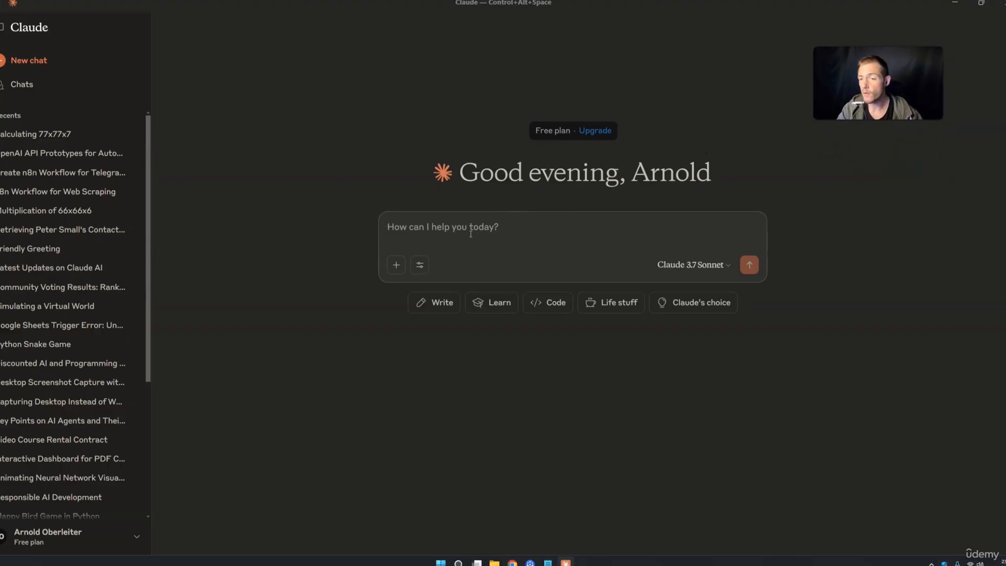
# Ask Claude 'what is 77x7x2 use the calculator' and allow the n8n calculator tool once
pyautogui.write('what is 77x7x2 use the')
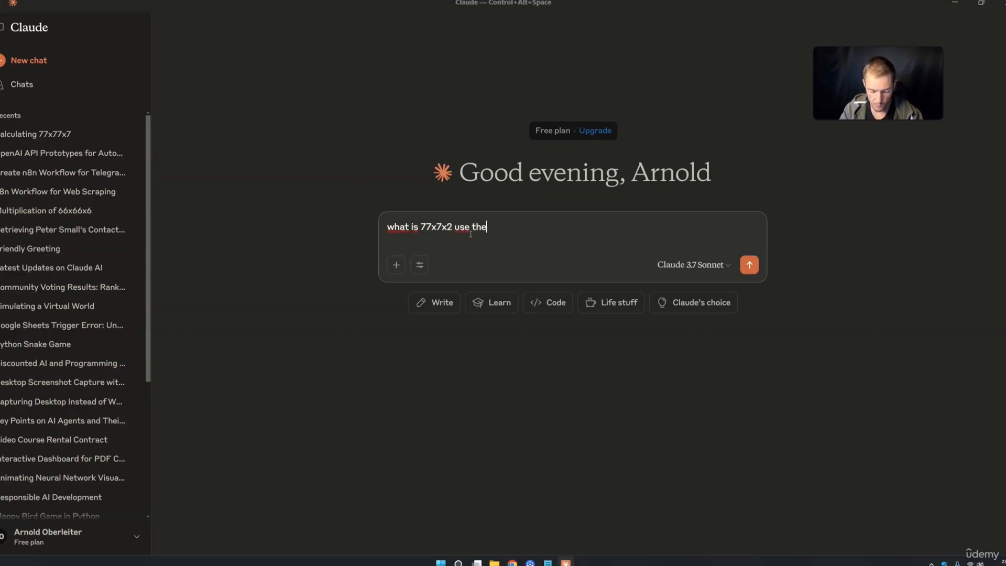
pyautogui.write('calculato')
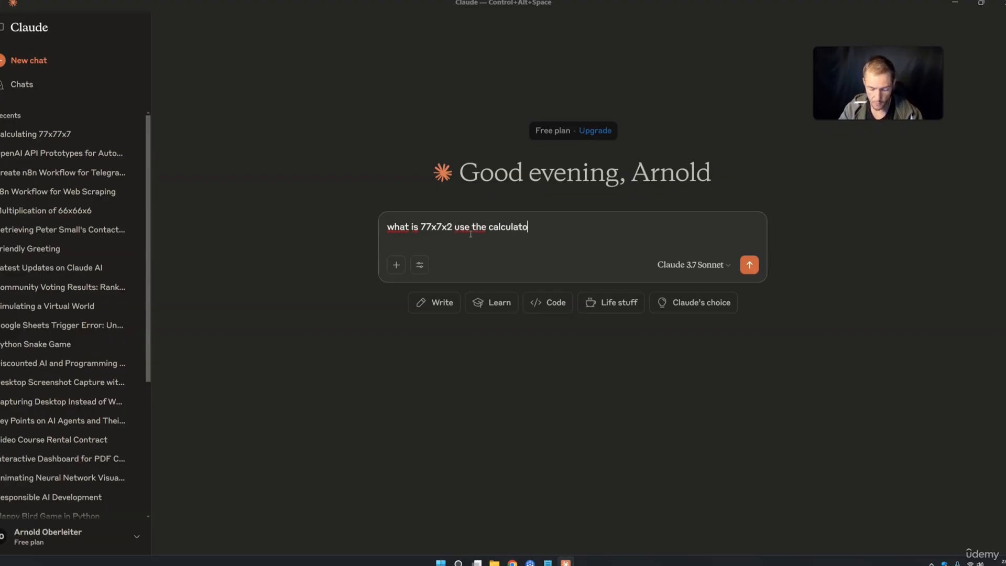
pyautogui.write('r')
pyautogui.press('Return')
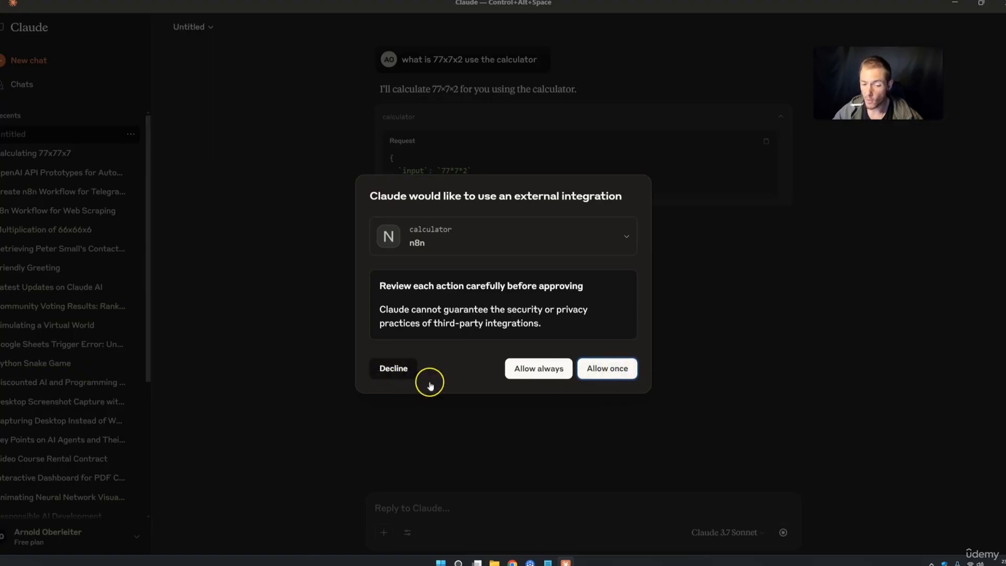
pyautogui.click(606, 371)
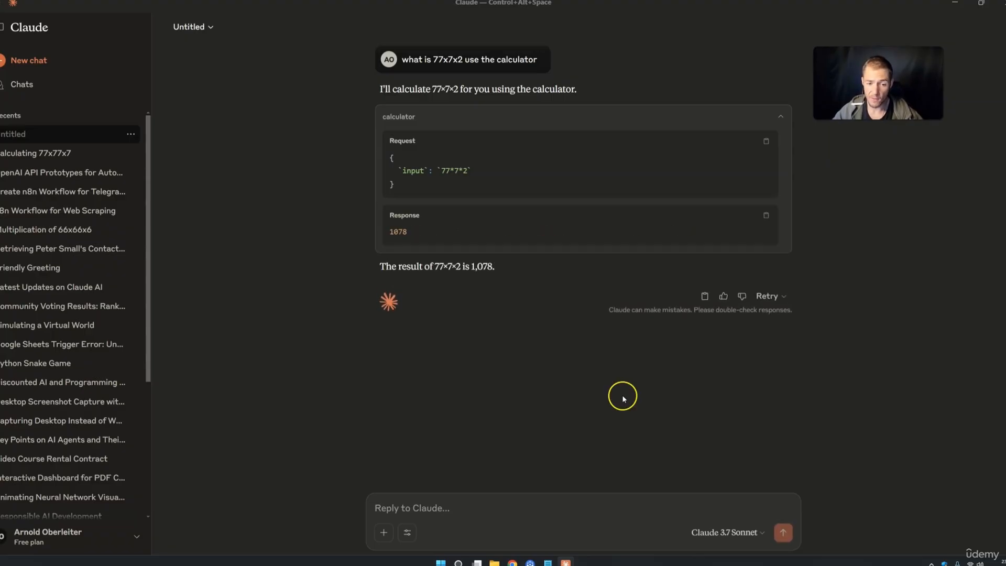
# Check the 1,078 answer and the calculator call's request and 1078 response details
pyautogui.moveTo(386, 140); pyautogui.dragTo(488, 141)
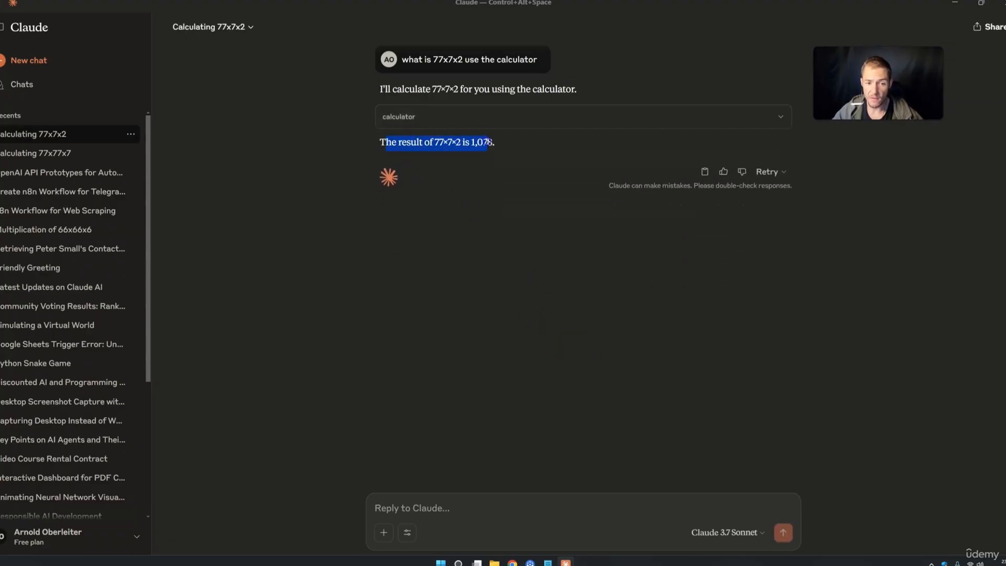
pyautogui.click(763, 119)
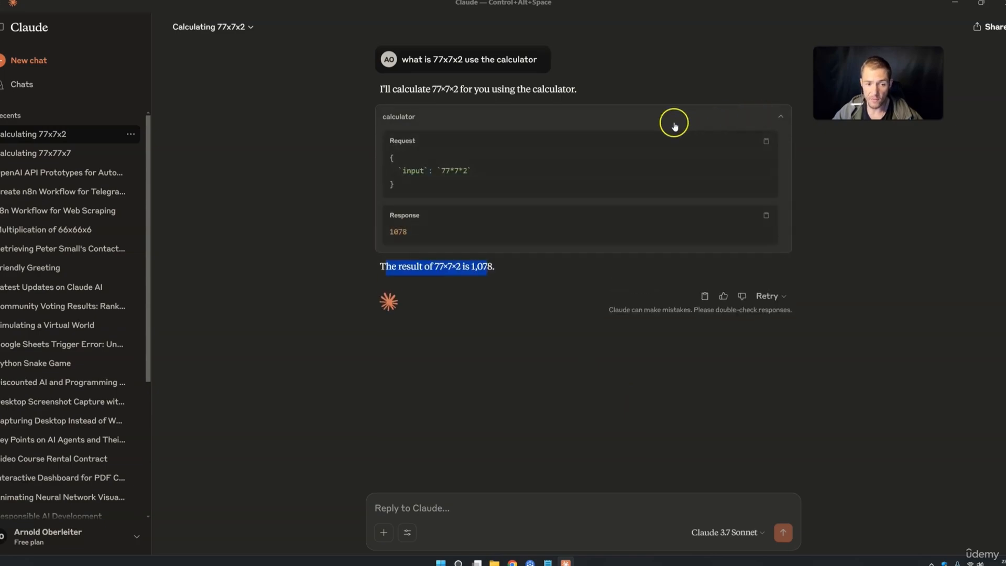
pyautogui.moveTo(394, 141); pyautogui.dragTo(422, 182)
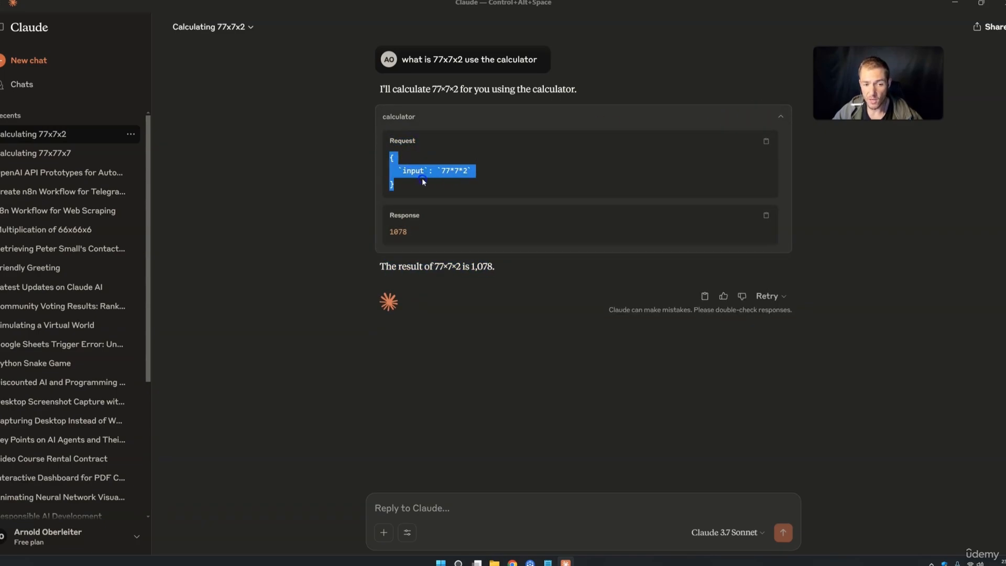
pyautogui.moveTo(393, 231); pyautogui.dragTo(407, 230)
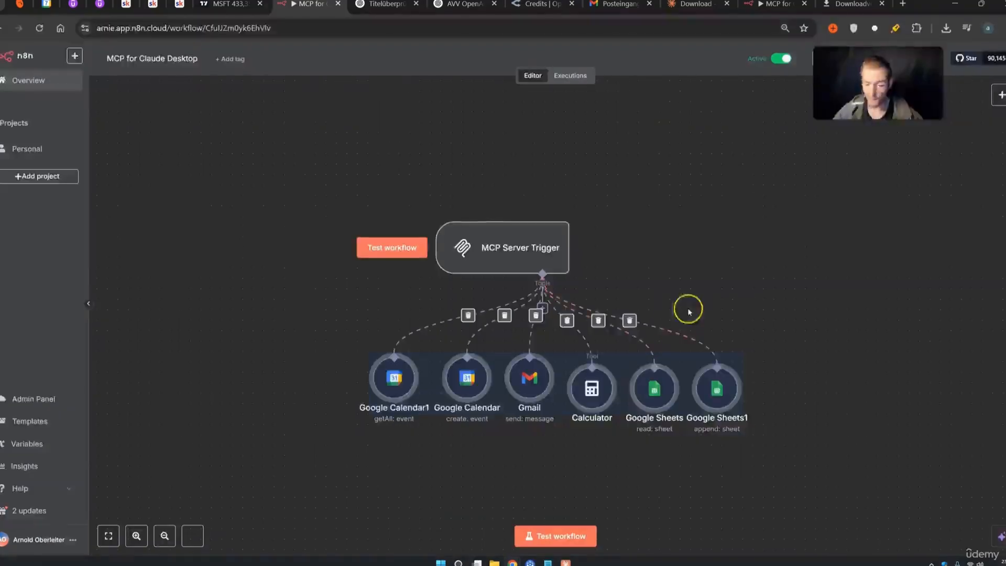
# Show the executions list for 'MCP for Claude Desktop', including the latest successful run
pyautogui.click(625, 205)
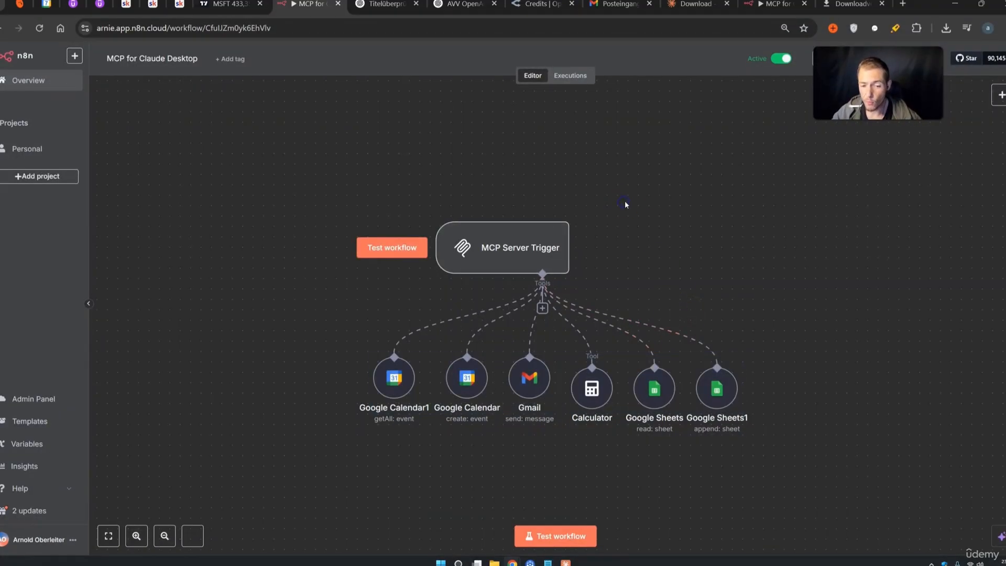
pyautogui.moveTo(859, 95); pyautogui.dragTo(847, 134)
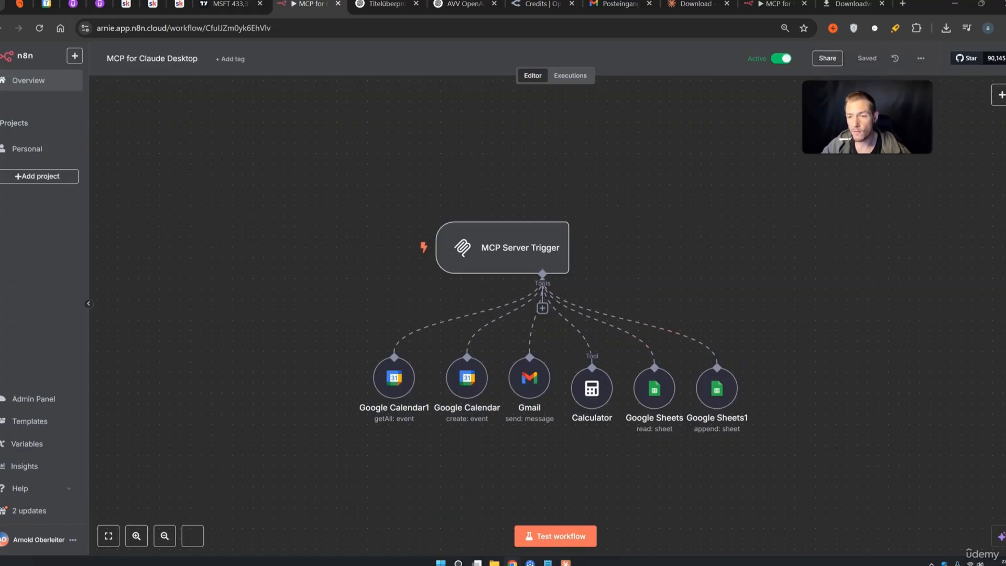
pyautogui.click(578, 76)
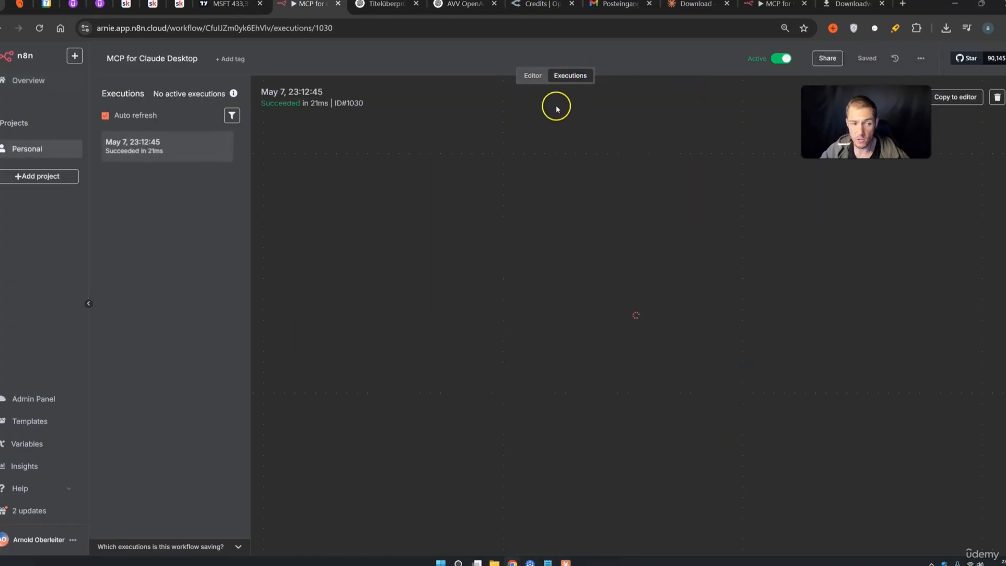
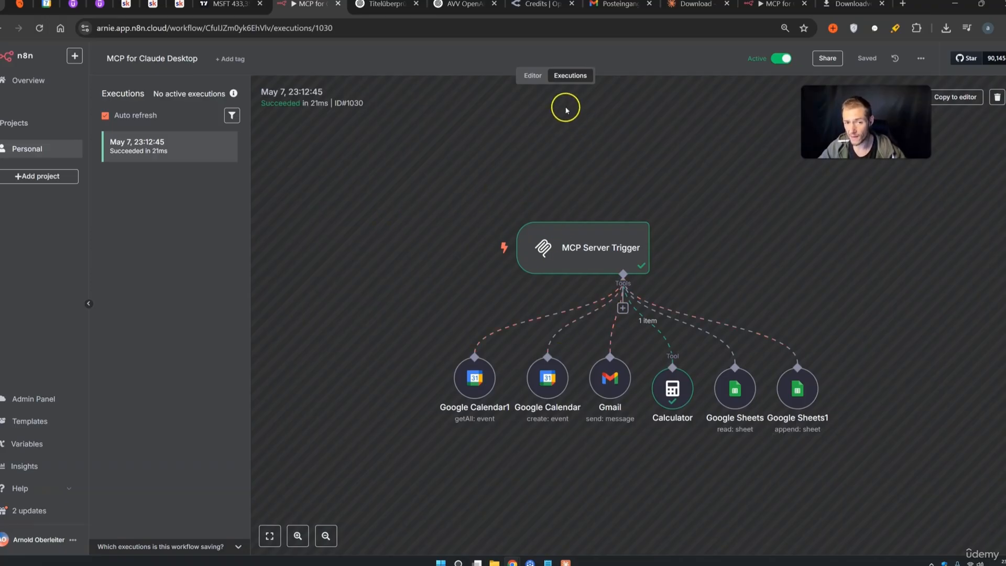
# Back in the editor, drag the Google Sheets and Google Sheets1 tool nodes further right
pyautogui.click(532, 76)
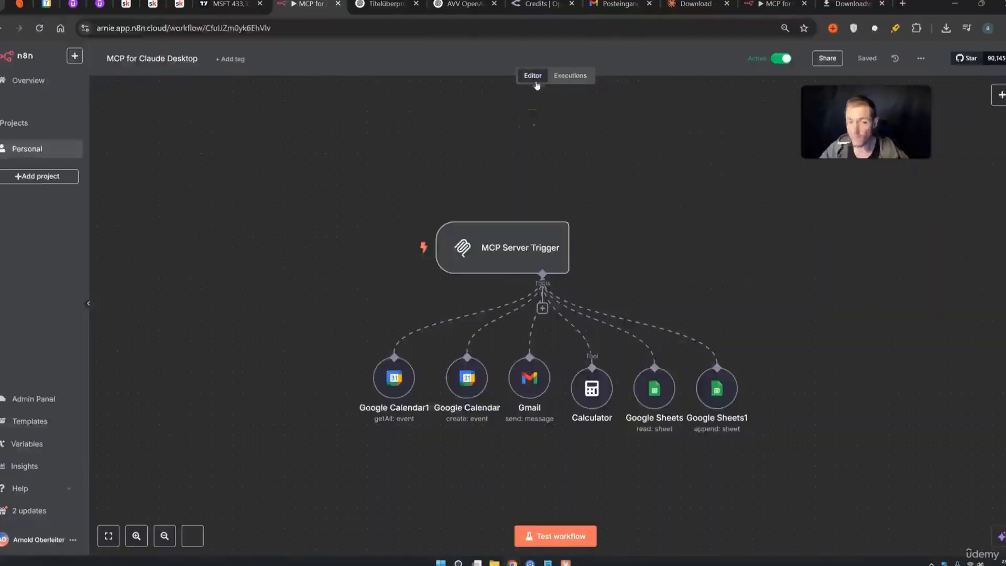
pyautogui.moveTo(373, 172); pyautogui.dragTo(614, 283)
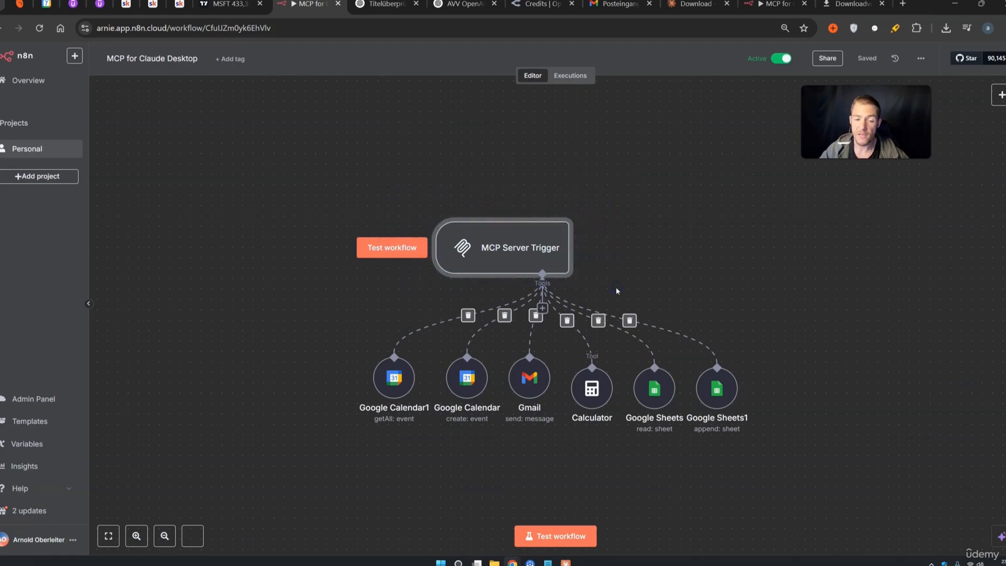
pyautogui.moveTo(617, 287); pyautogui.dragTo(383, 200)
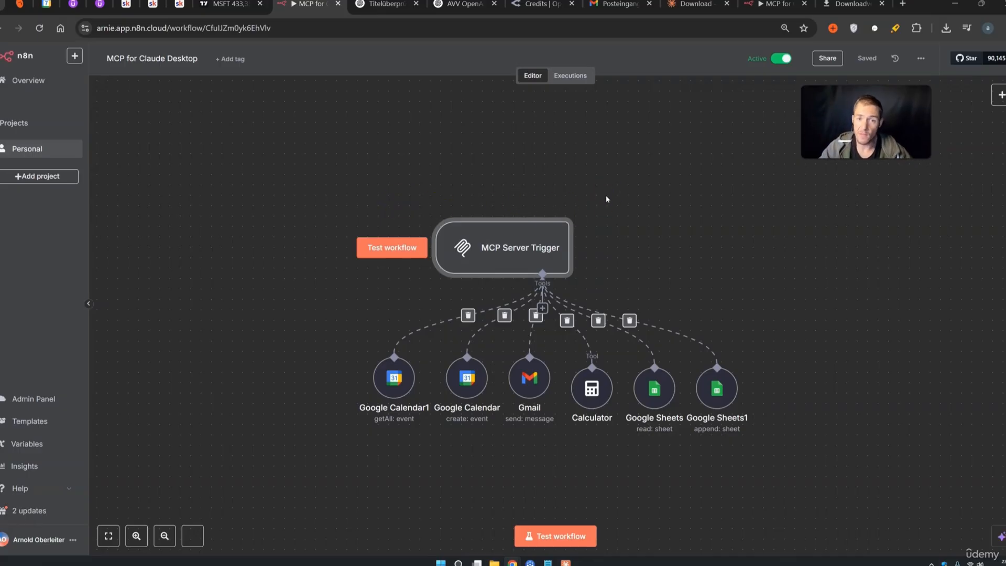
pyautogui.moveTo(274, 142); pyautogui.dragTo(792, 464)
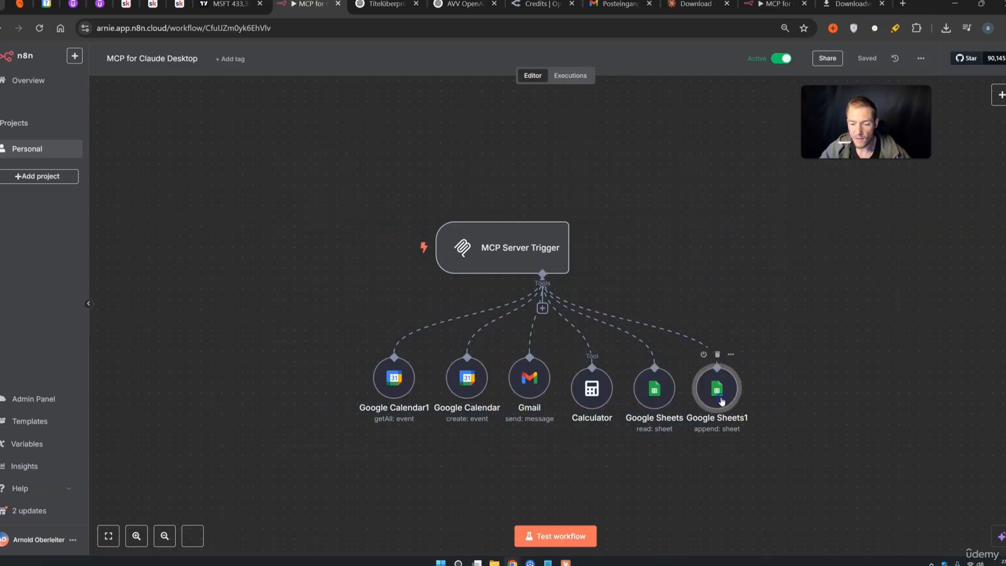
pyautogui.moveTo(721, 391); pyautogui.dragTo(762, 380)
pyautogui.moveTo(668, 398); pyautogui.dragTo(688, 388)
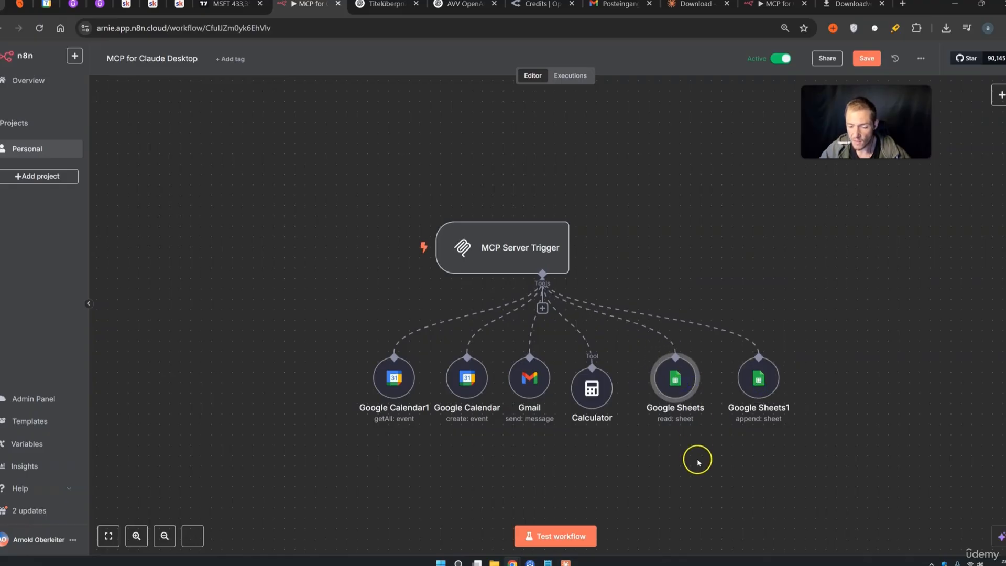
# Glance at the Google Sheets tool settings, then check the Leads sheet's row-2 name, mail and phone
pyautogui.doubleClick(675, 378)
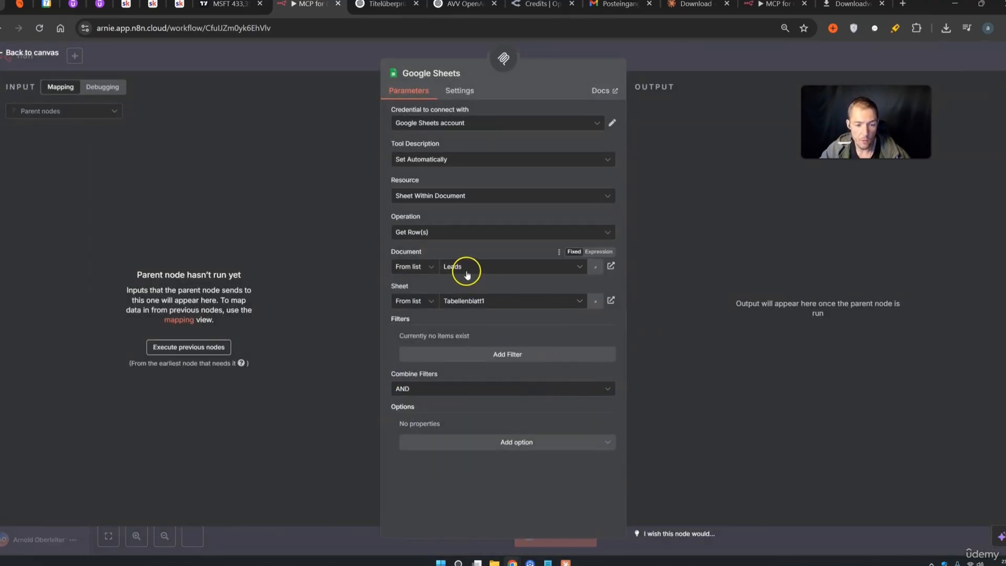
pyautogui.click(713, 63)
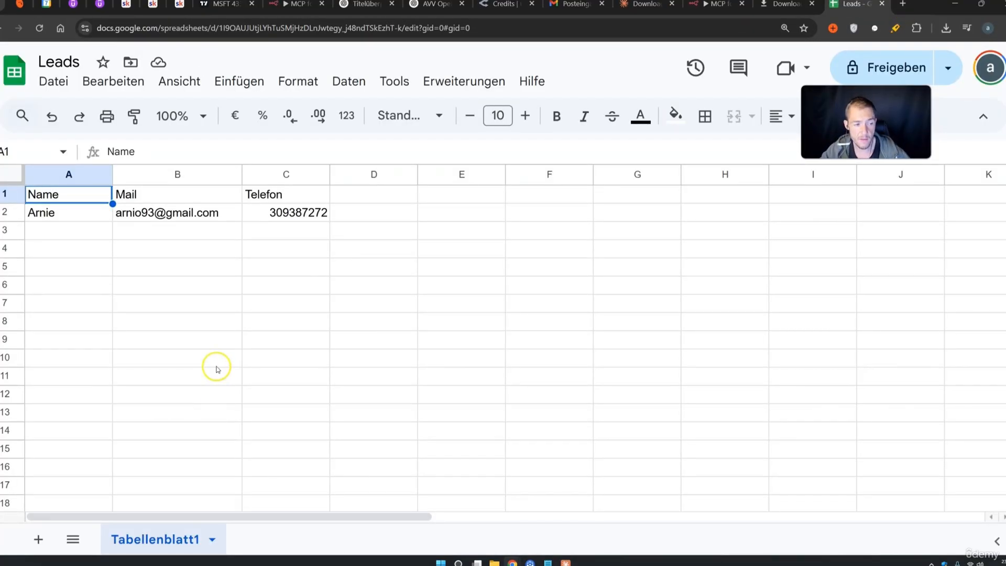
pyautogui.click(67, 213)
pyautogui.click(161, 211)
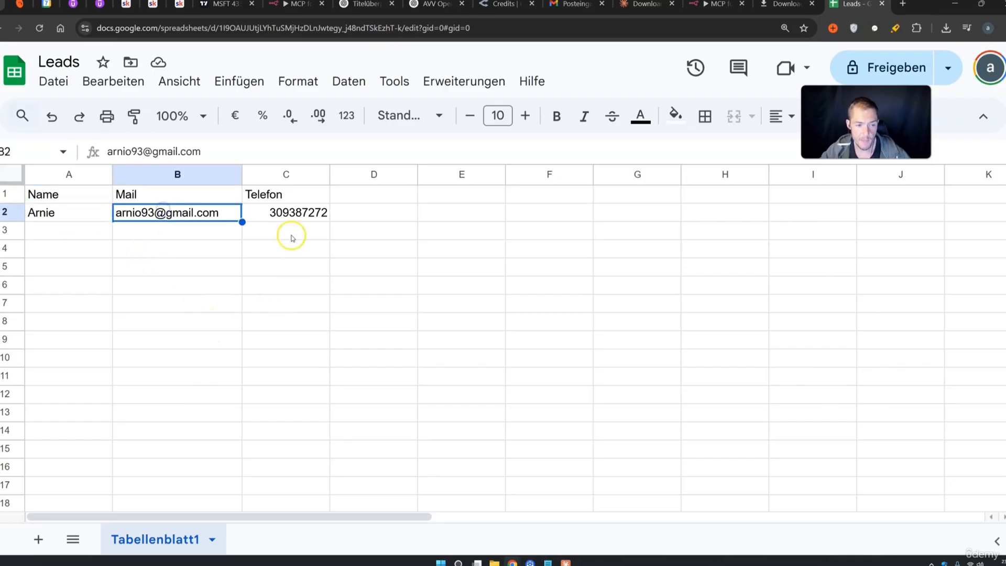
pyautogui.click(283, 212)
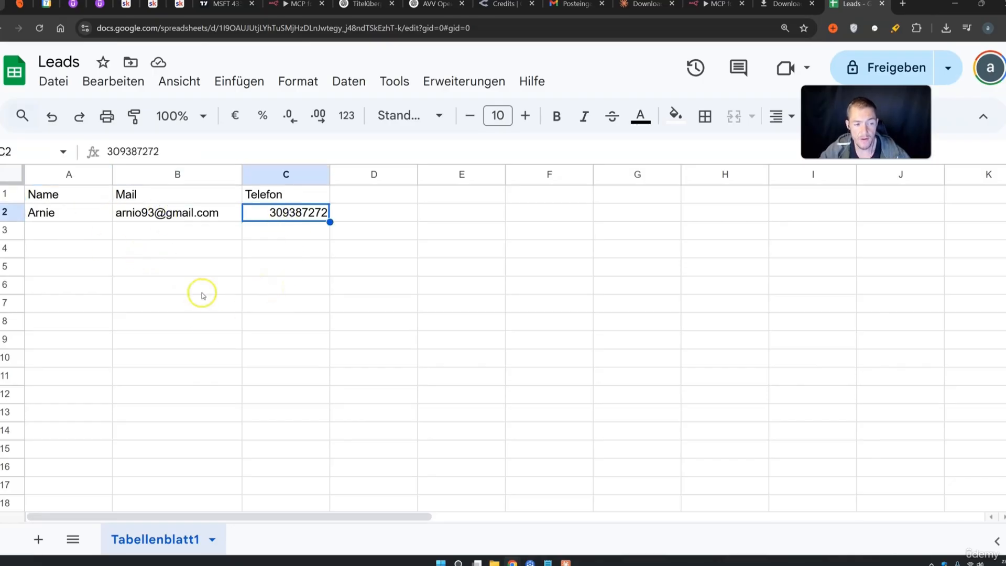
pyautogui.moveTo(58, 234); pyautogui.dragTo(260, 230)
pyautogui.click(565, 563)
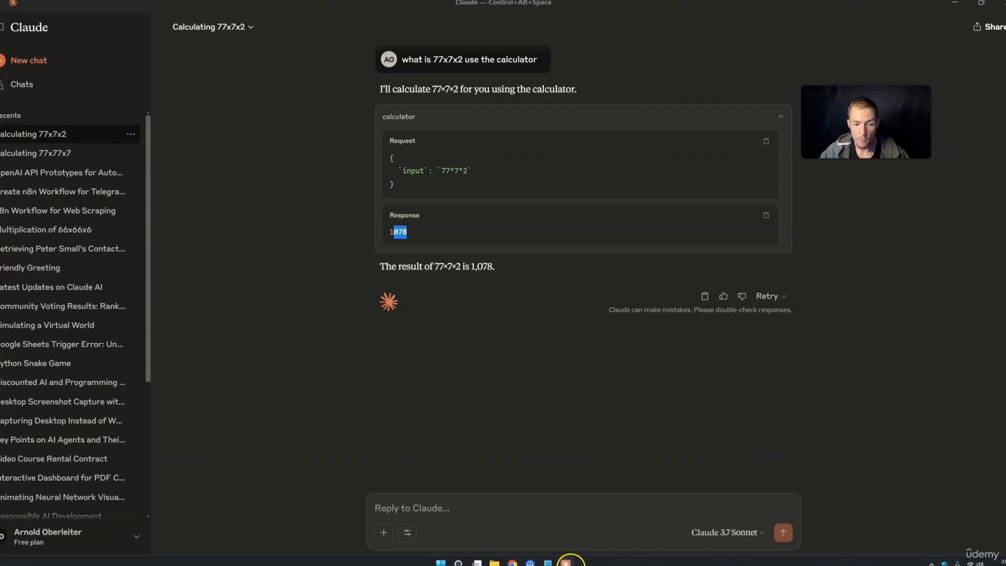
# Ask Claude to add a contact's name, e-mail and phone to the leads sheet, allowing Google_Sheets1 once
pyautogui.click(494, 404)
pyautogui.click(433, 511)
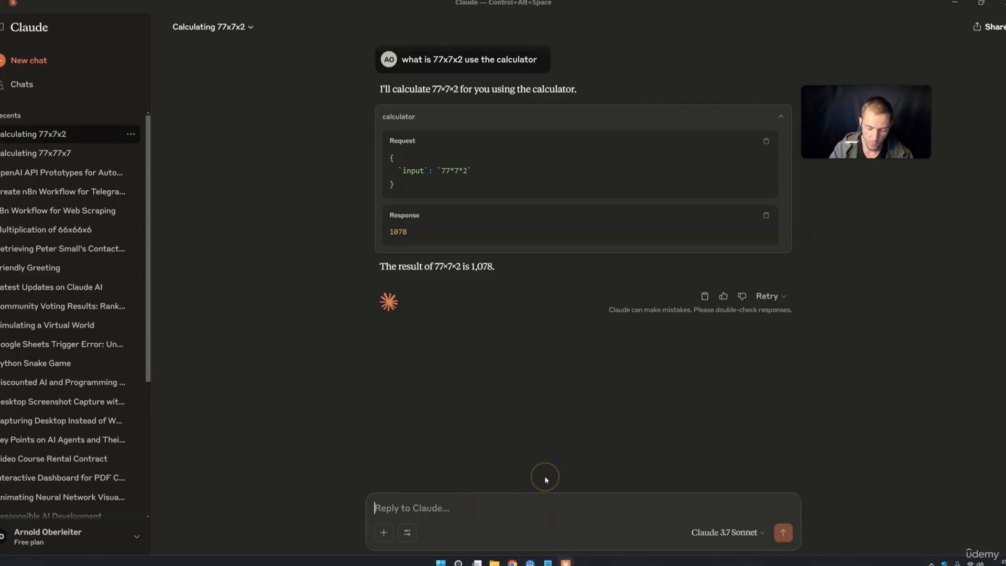
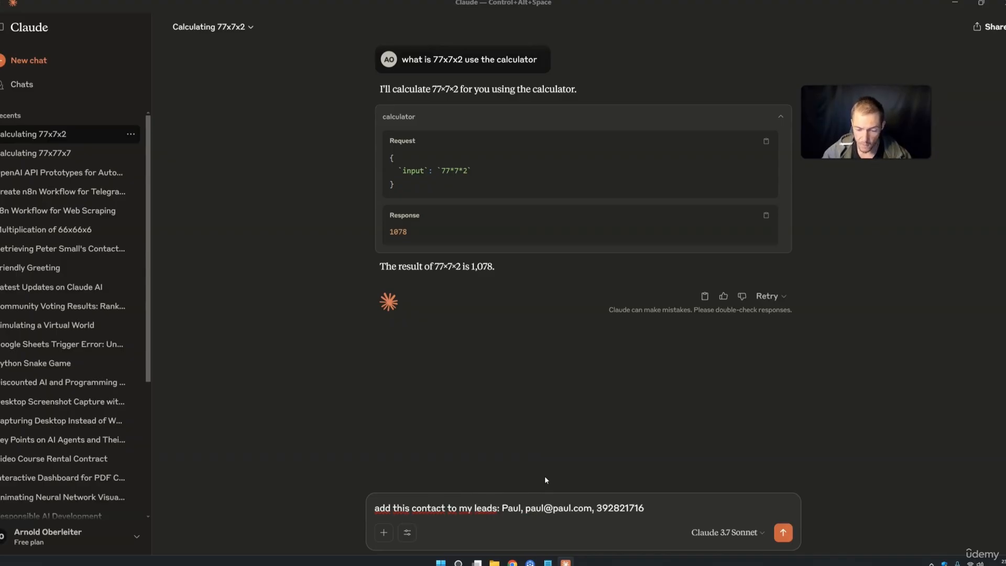
pyautogui.click(785, 535)
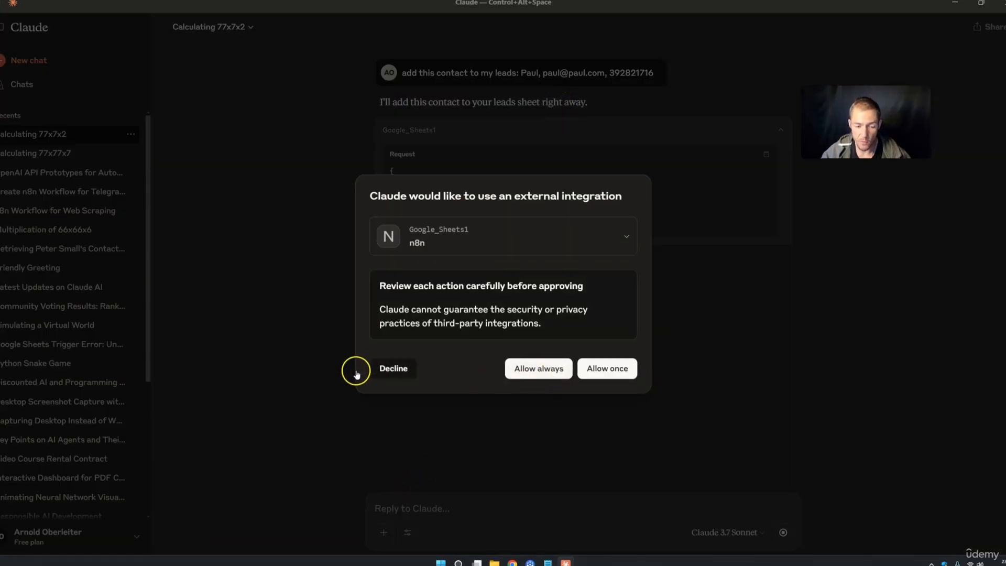
pyautogui.click(596, 375)
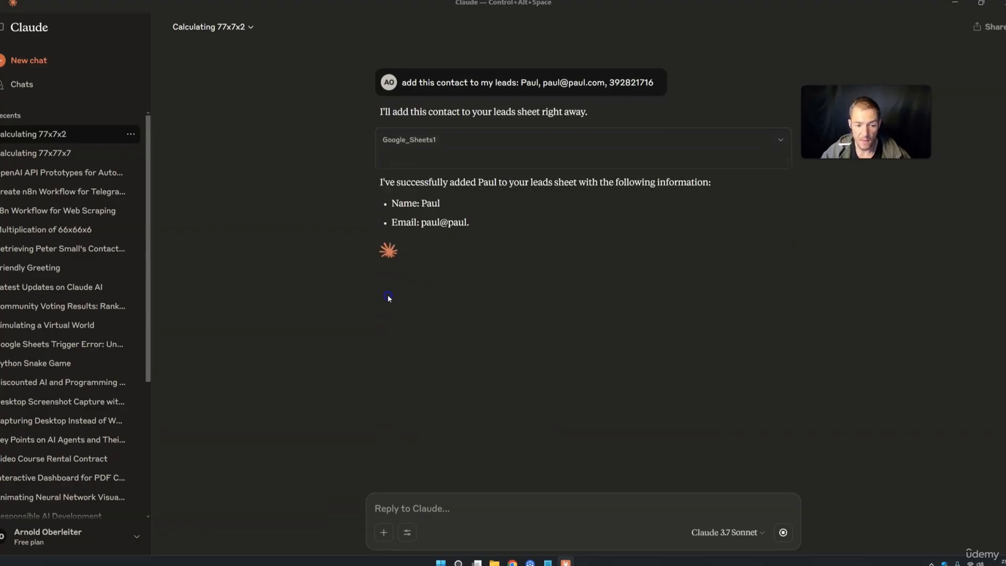
# Review Claude's confirmation, then verify the new lead's name, e-mail and phone in Leads row 3
pyautogui.moveTo(448, 158); pyautogui.dragTo(532, 156)
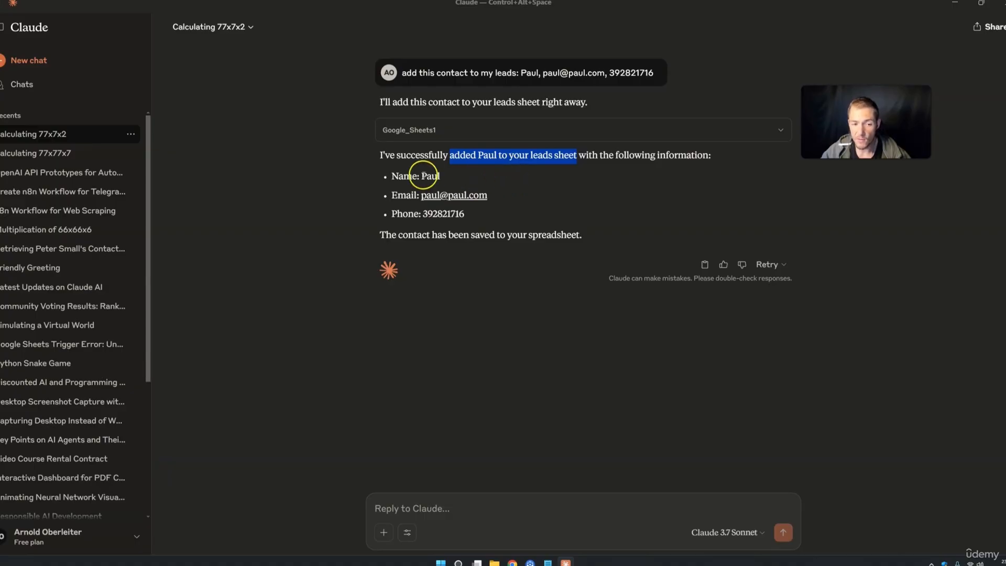
pyautogui.moveTo(399, 176); pyautogui.dragTo(461, 194)
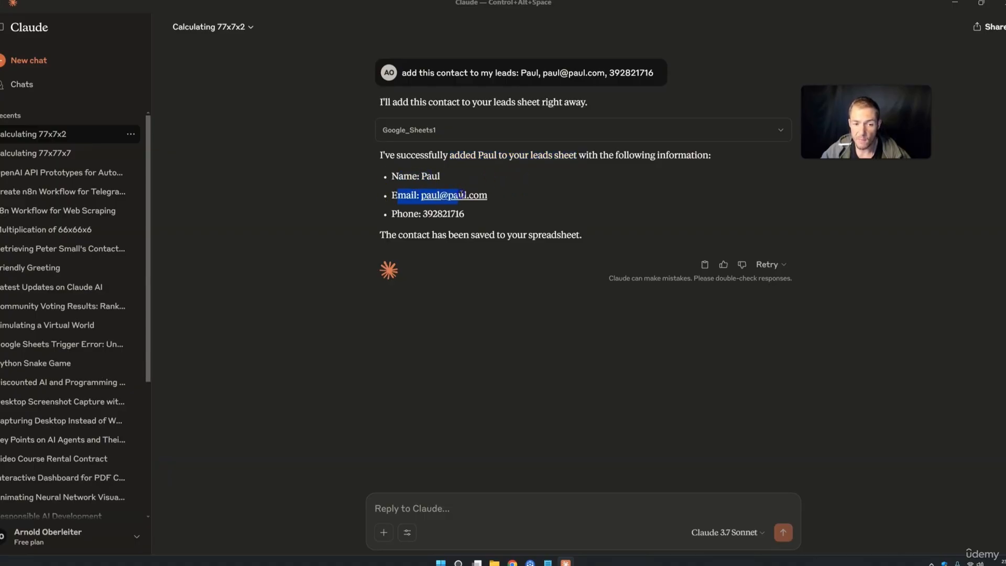
pyautogui.click(400, 214)
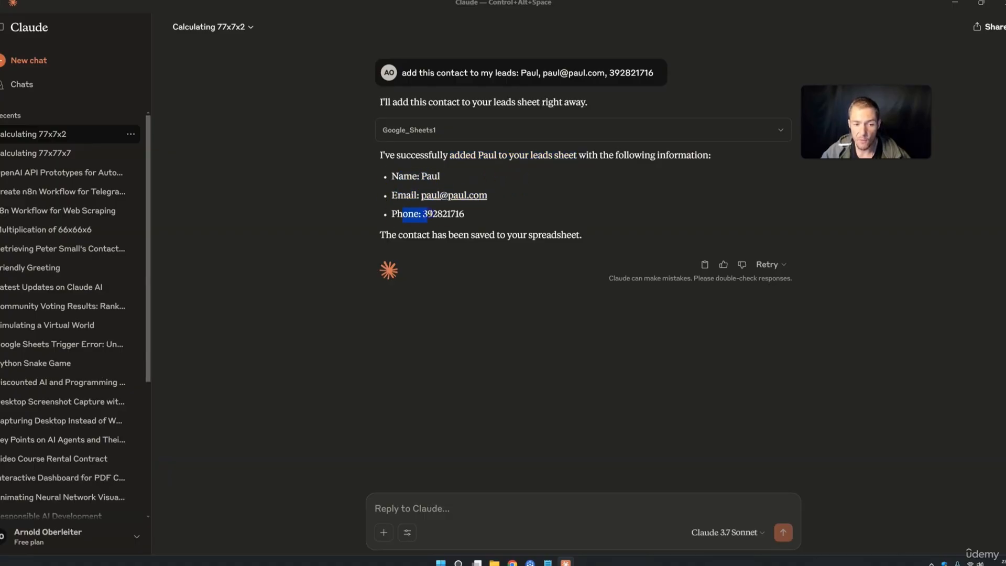
pyautogui.click(514, 562)
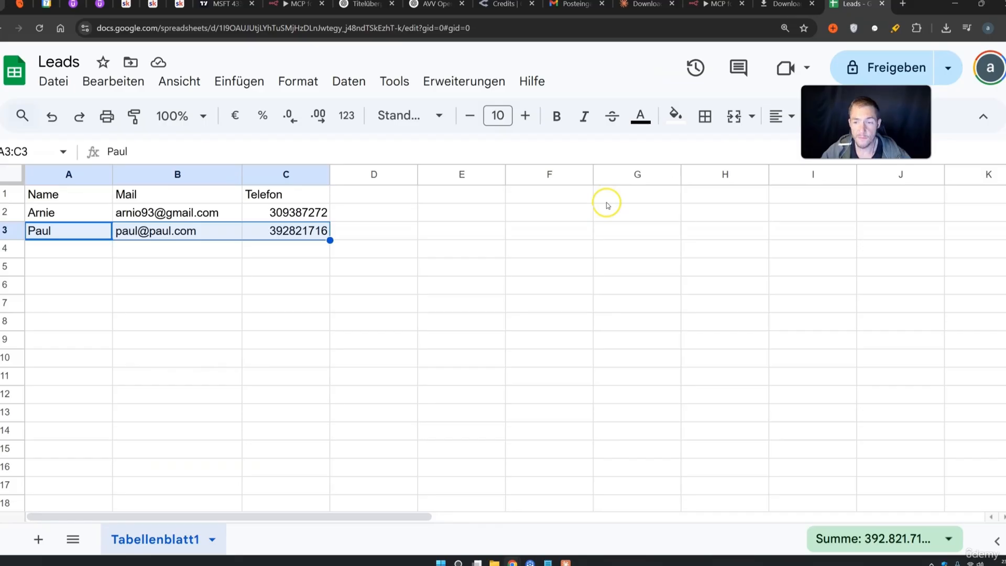
pyautogui.click(529, 282)
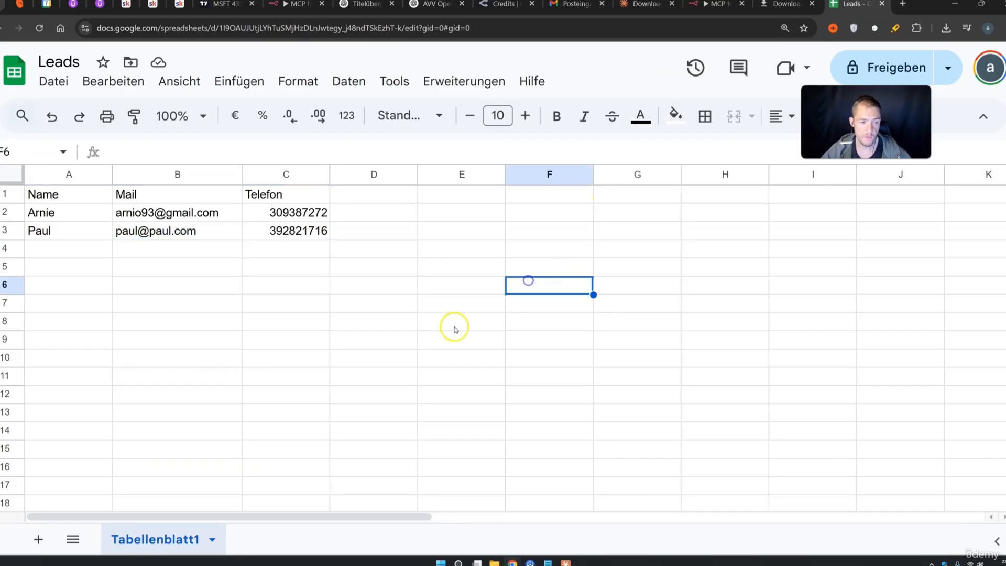
pyautogui.click(77, 233)
pyautogui.click(167, 234)
pyautogui.click(292, 233)
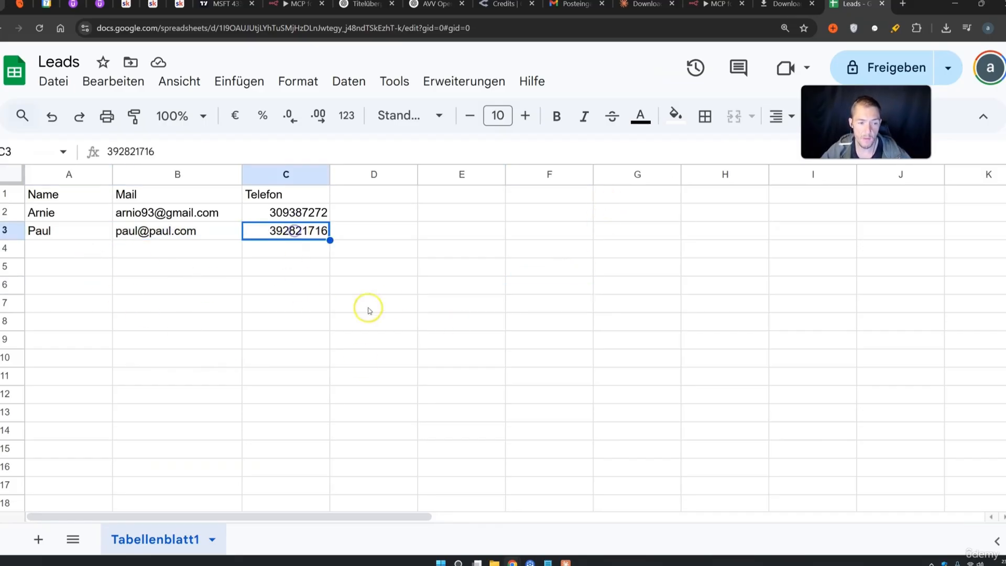
pyautogui.click(293, 4)
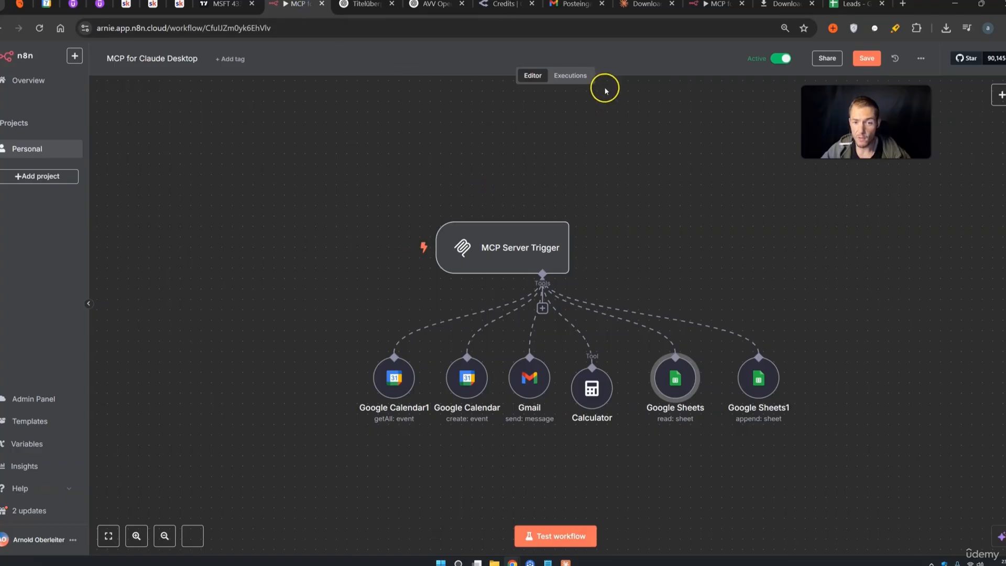
# Open the newest run in the workflow's Executions list to confirm the append tool ran
pyautogui.click(584, 77)
pyautogui.click(186, 146)
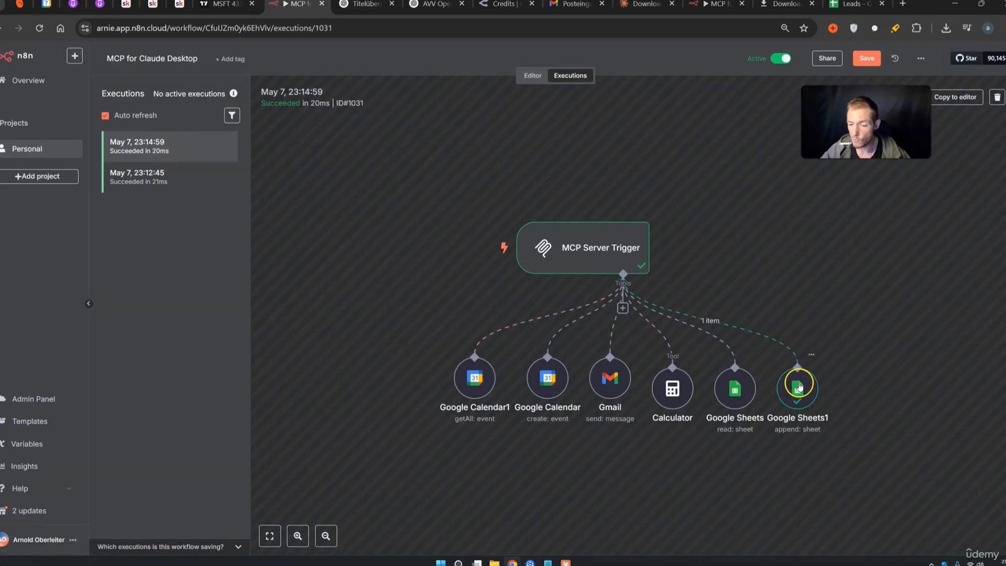
pyautogui.hotkey('alt', 'Tab')
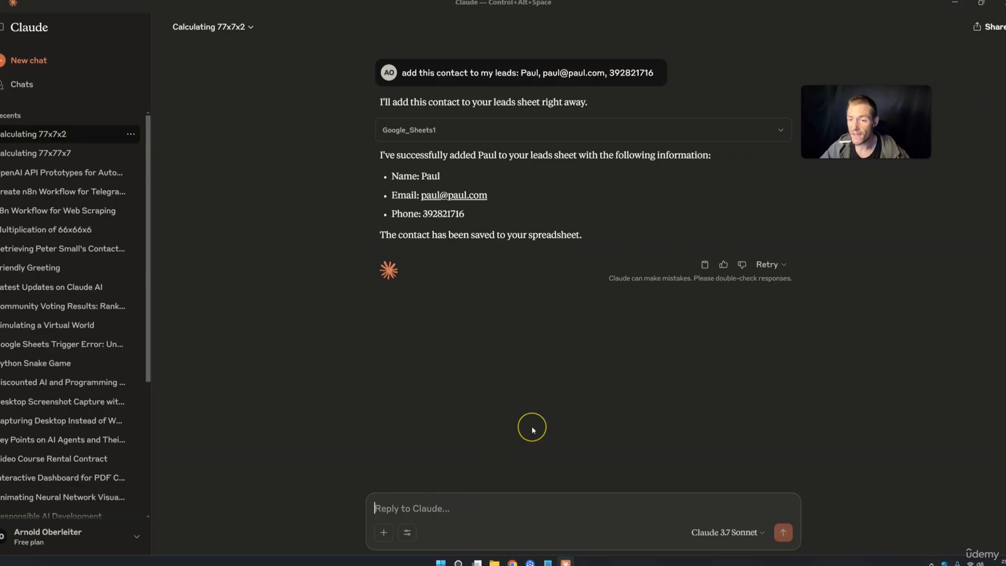
# Ask Claude 'list me all my leads pls' and check both returned leads
pyautogui.write('list me all my leads pls')
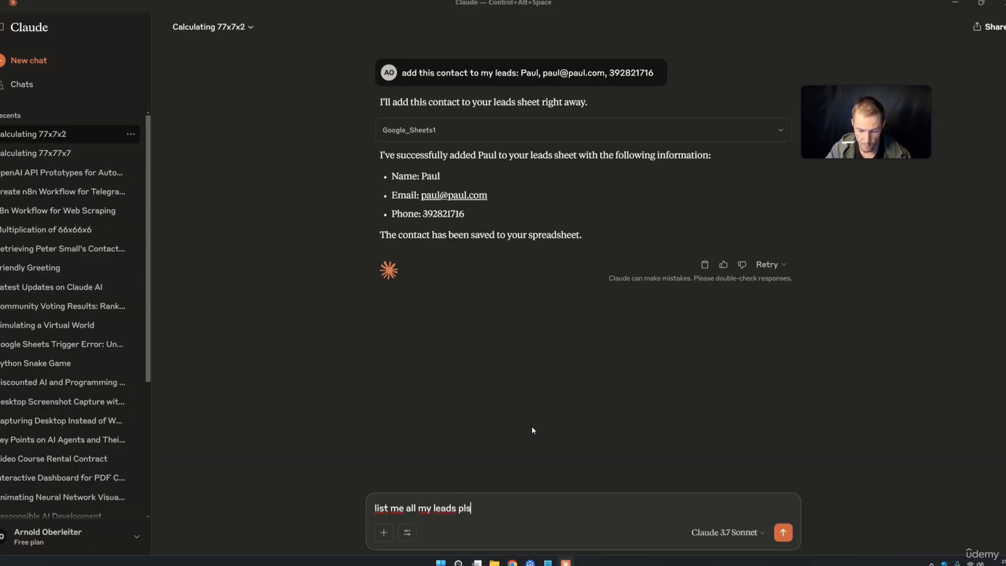
pyautogui.press('Return')
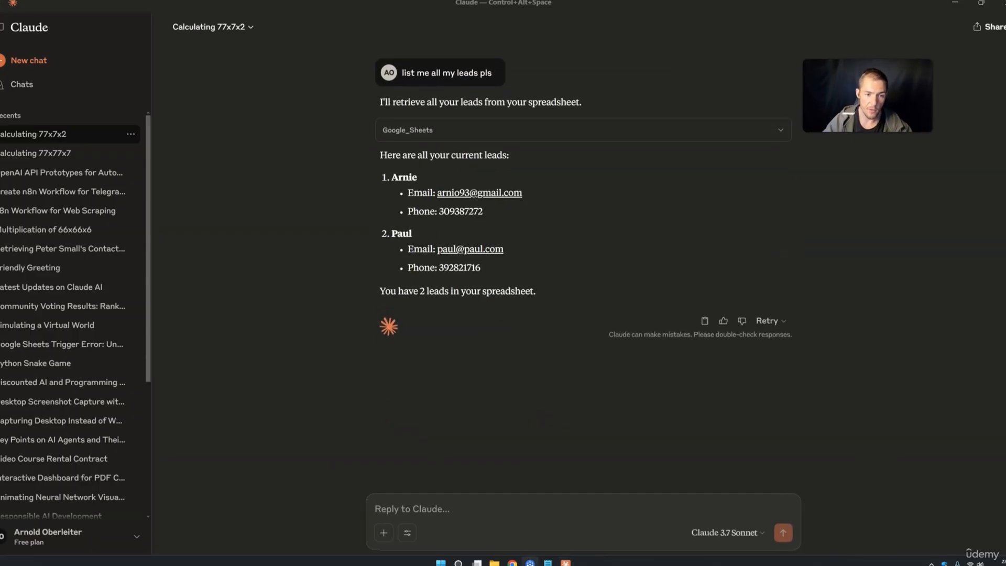
pyautogui.moveTo(391, 177); pyautogui.dragTo(396, 178)
pyautogui.doubleClick(402, 234)
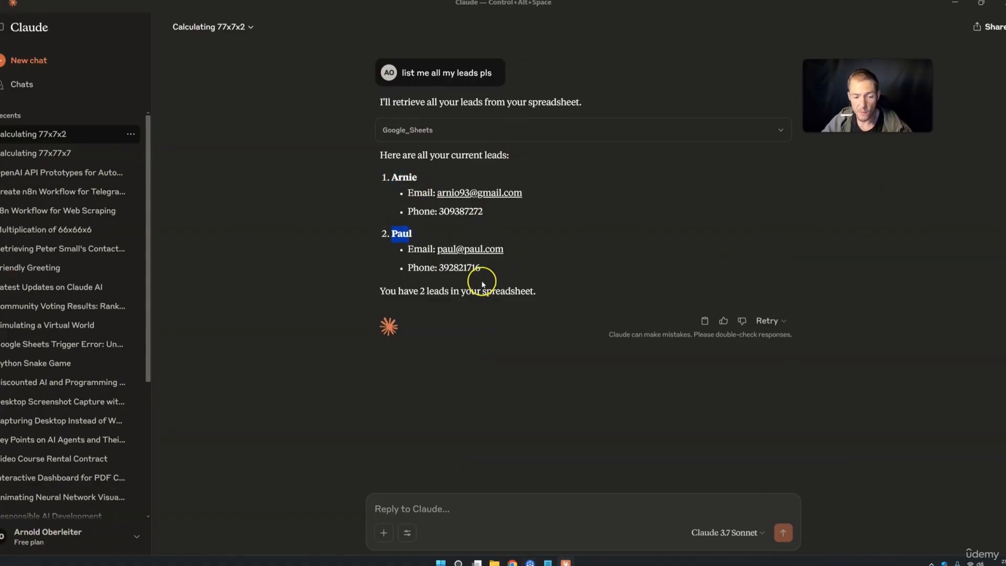
pyautogui.click(512, 562)
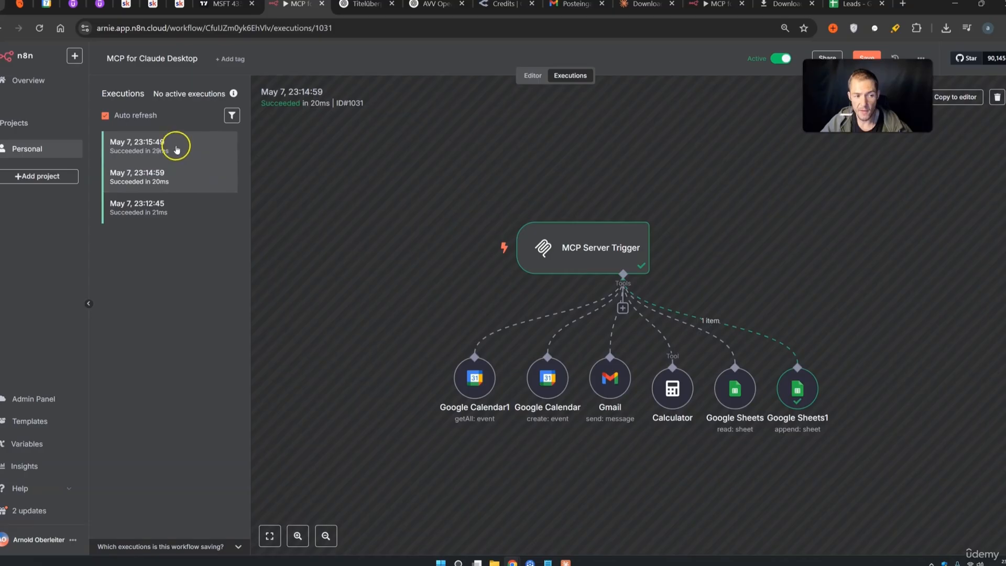
# Shift Google Sheets1, Google Sheets, Calculator and Gmail nodes right, then start drafting the mail request in Claude
pyautogui.click(532, 76)
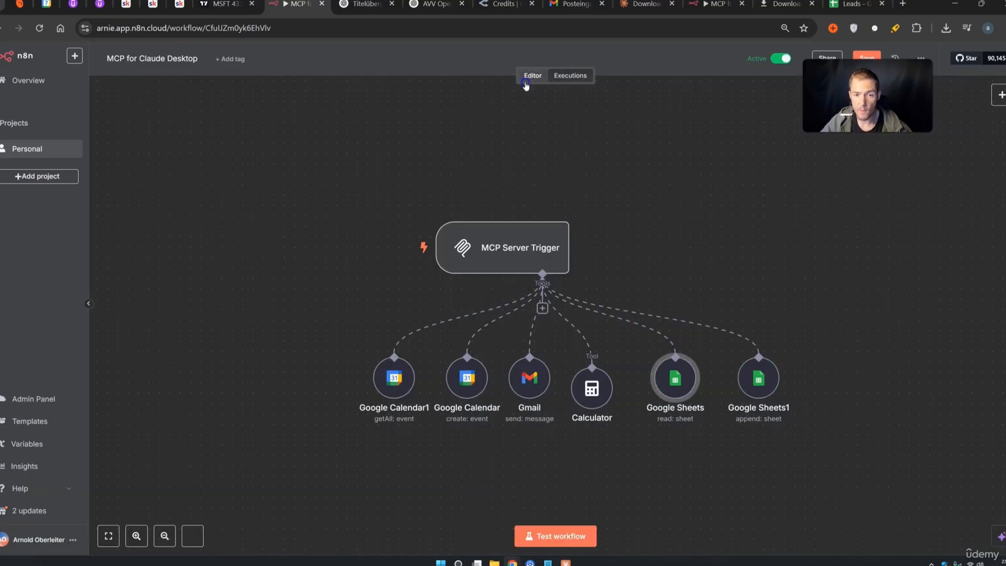
pyautogui.moveTo(762, 382); pyautogui.dragTo(847, 385)
pyautogui.moveTo(675, 380); pyautogui.dragTo(779, 386)
pyautogui.moveTo(597, 382); pyautogui.dragTo(722, 378)
pyautogui.moveTo(530, 378); pyautogui.dragTo(595, 382)
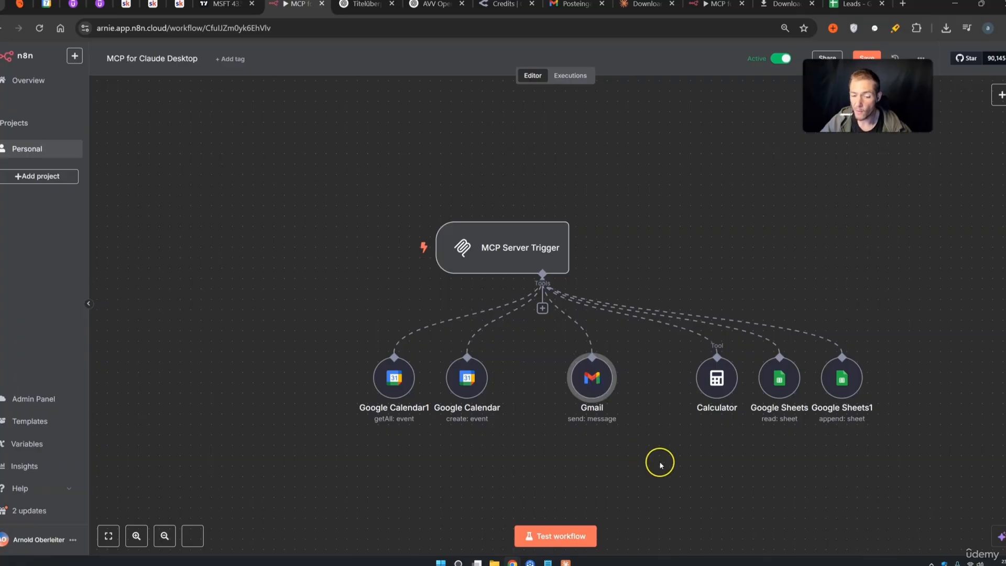
pyautogui.write('a mail')
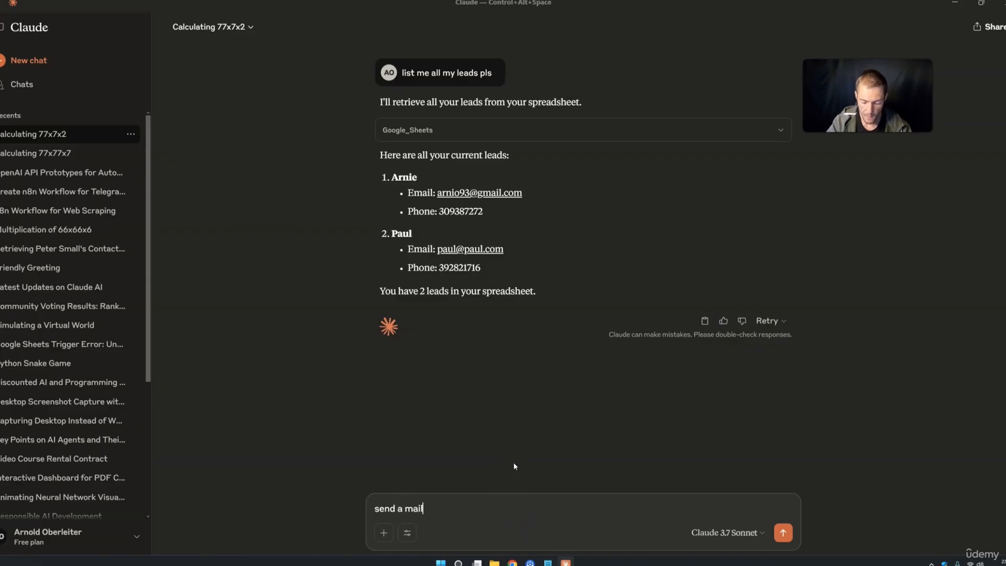
pyautogui.write(' to arnie, tell him')
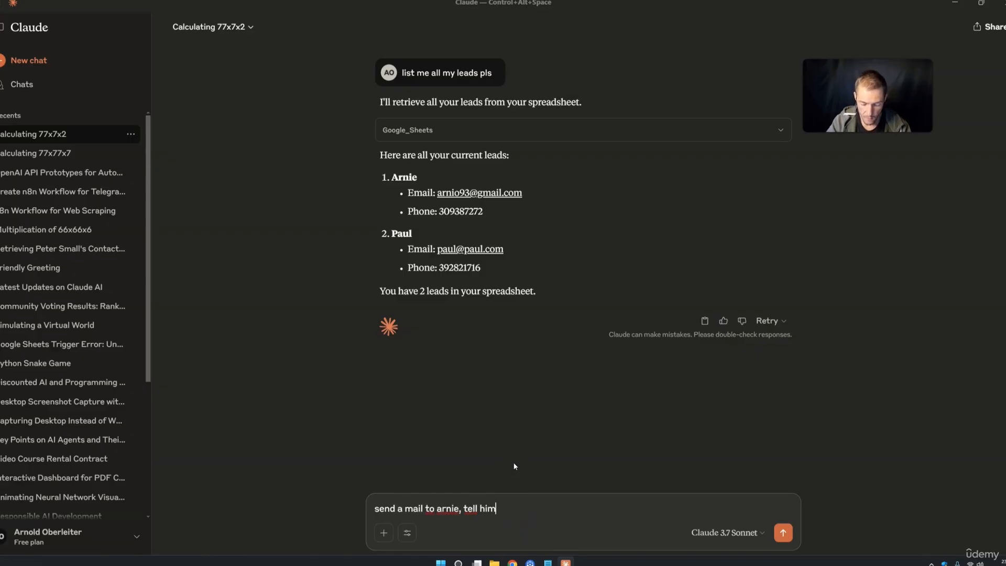
pyautogui.write(' i looe mcps')
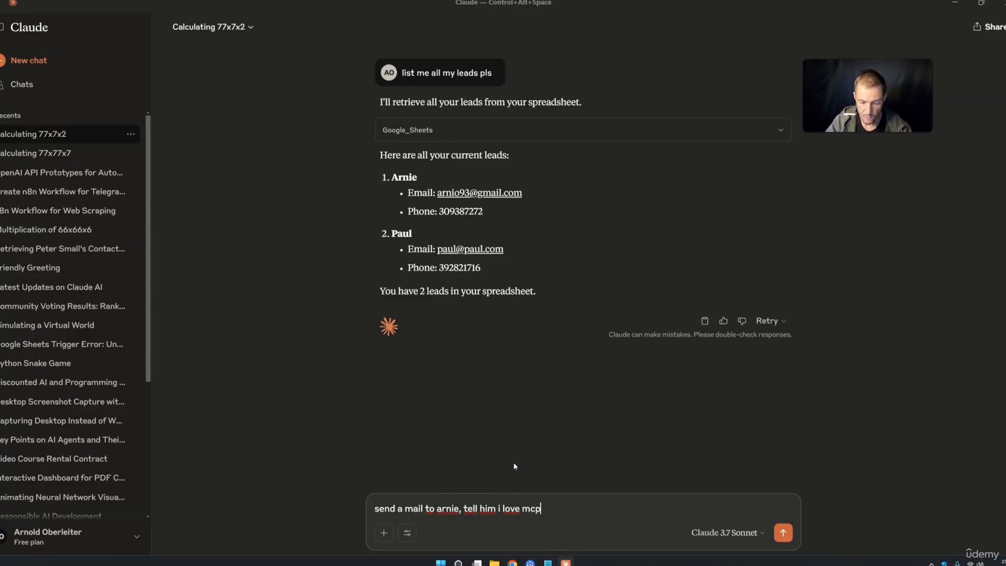
# Send the mail request, always allow the n8n Gmail integration, and review the sent 'MCPs Update' message
pyautogui.press('Return')
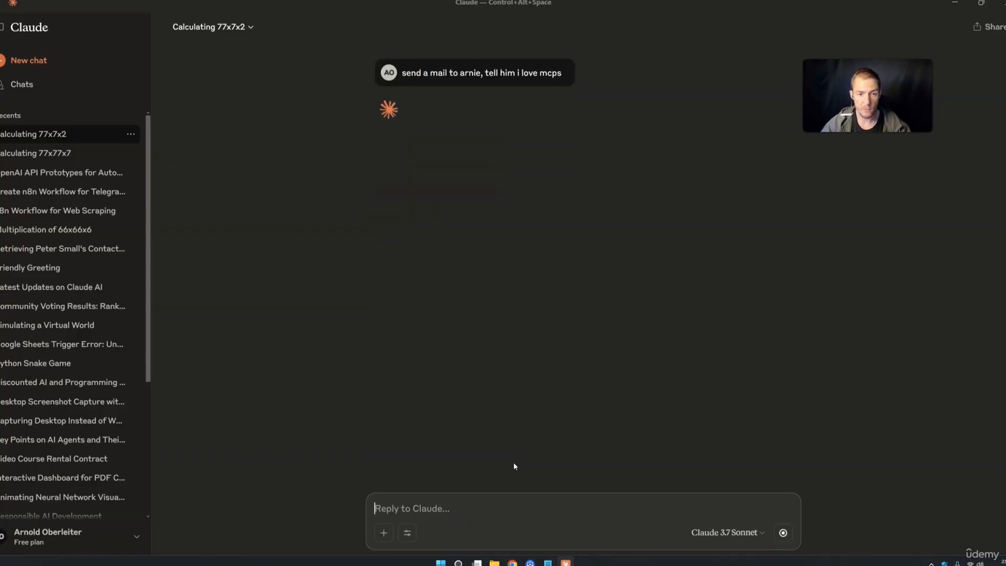
pyautogui.scroll(5, 584, 278)
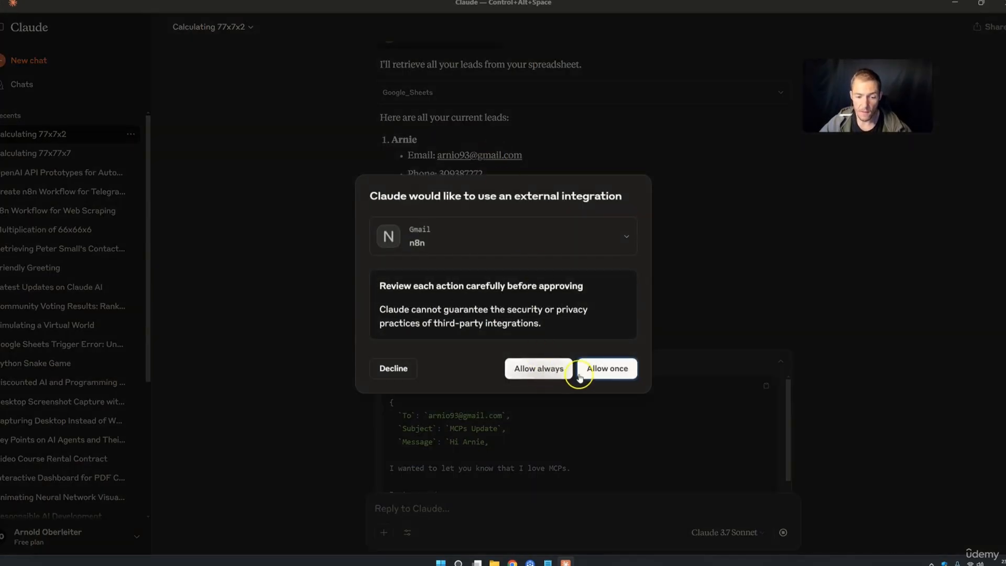
pyautogui.click(532, 372)
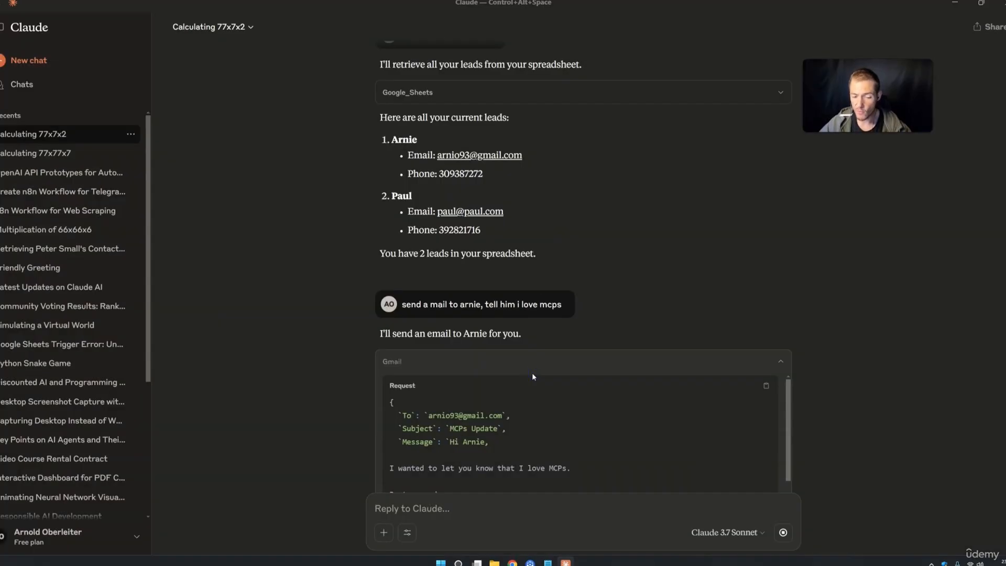
pyautogui.scroll(-1, 532, 377)
pyautogui.scroll(-3, 727, 401)
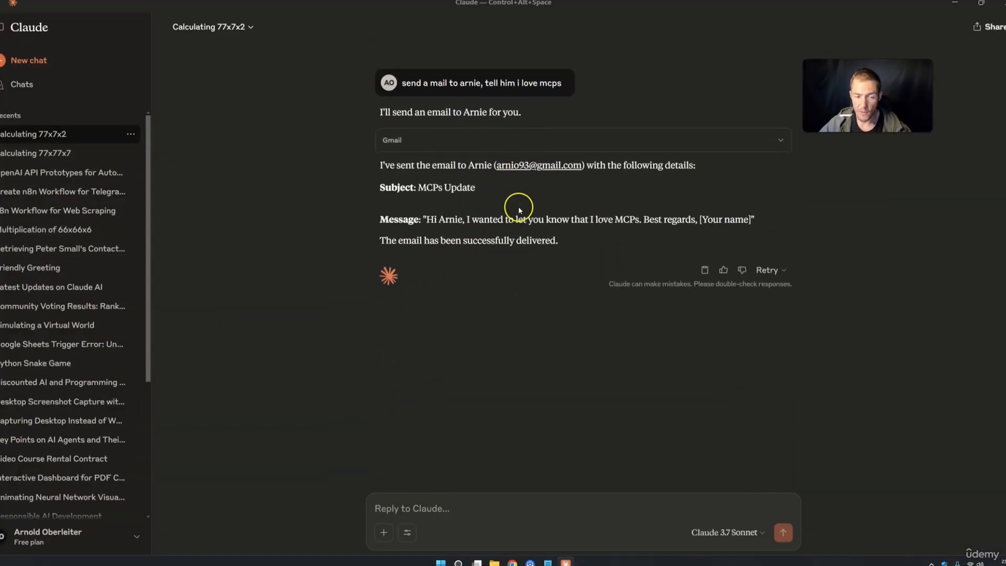
pyautogui.moveTo(480, 220); pyautogui.dragTo(545, 220)
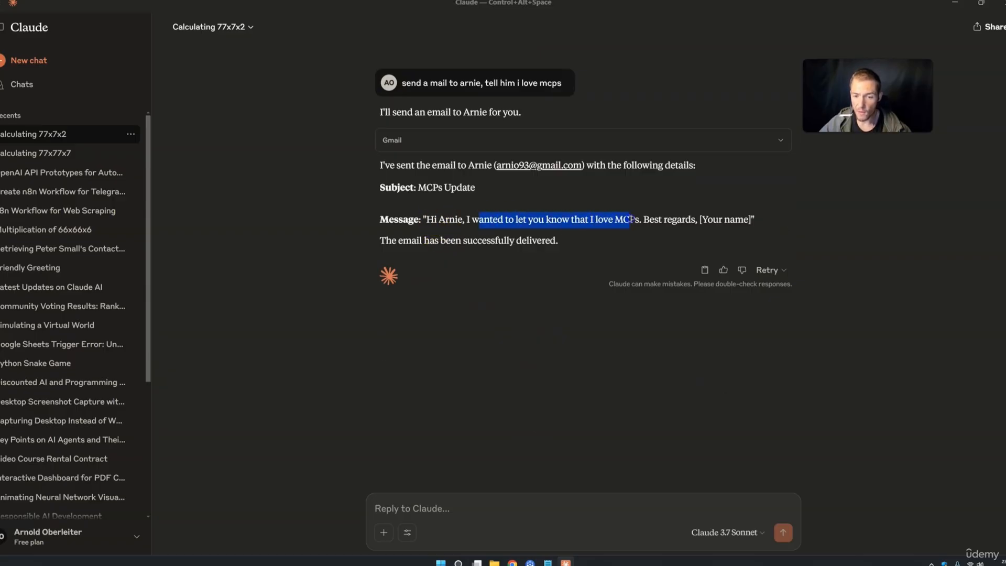
pyautogui.moveTo(649, 219); pyautogui.dragTo(751, 220)
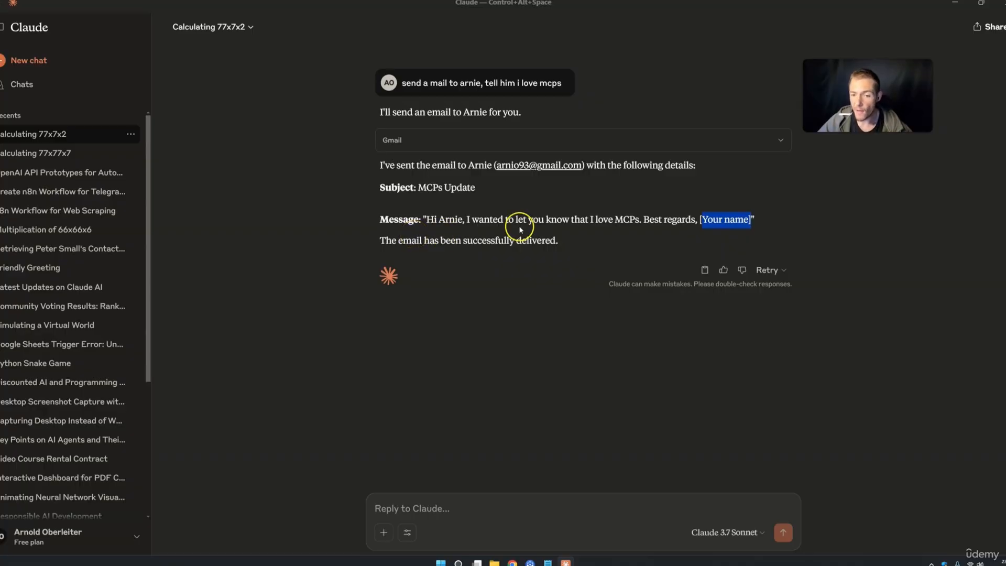
pyautogui.moveTo(379, 220); pyautogui.dragTo(560, 238)
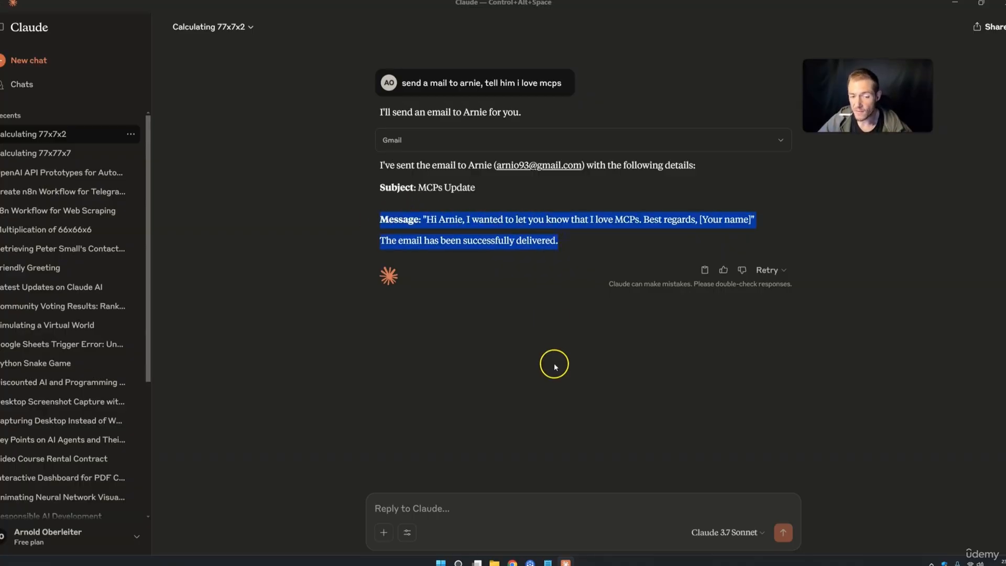
pyautogui.click(513, 562)
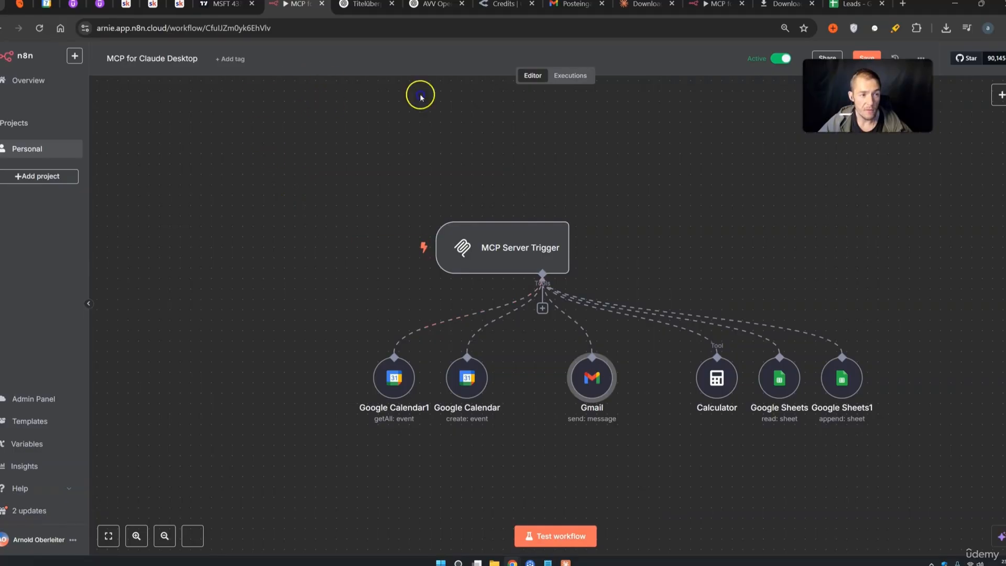
# Open the 23:16:57 execution at the top of the workflow's Executions list
pyautogui.click(568, 75)
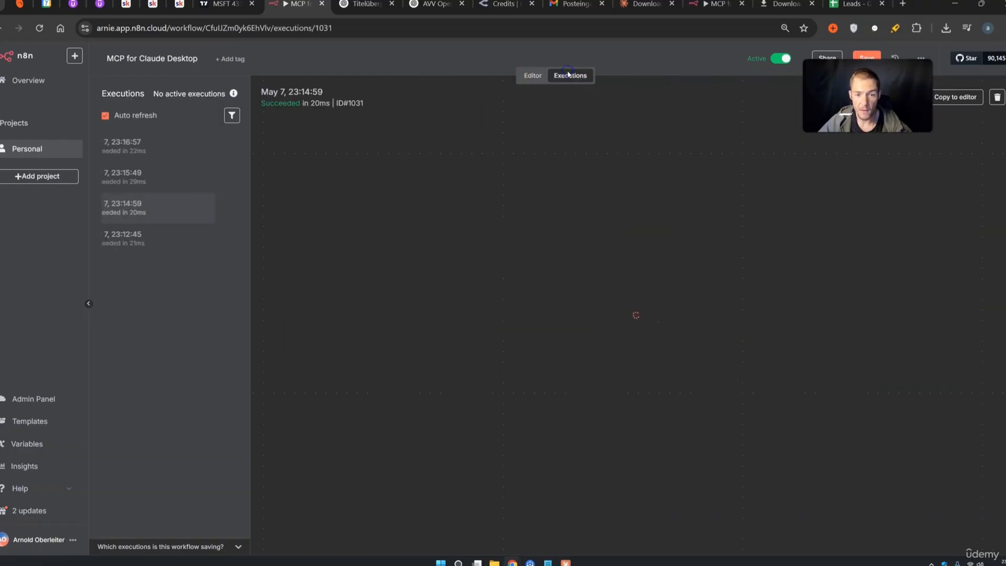
pyautogui.click(153, 149)
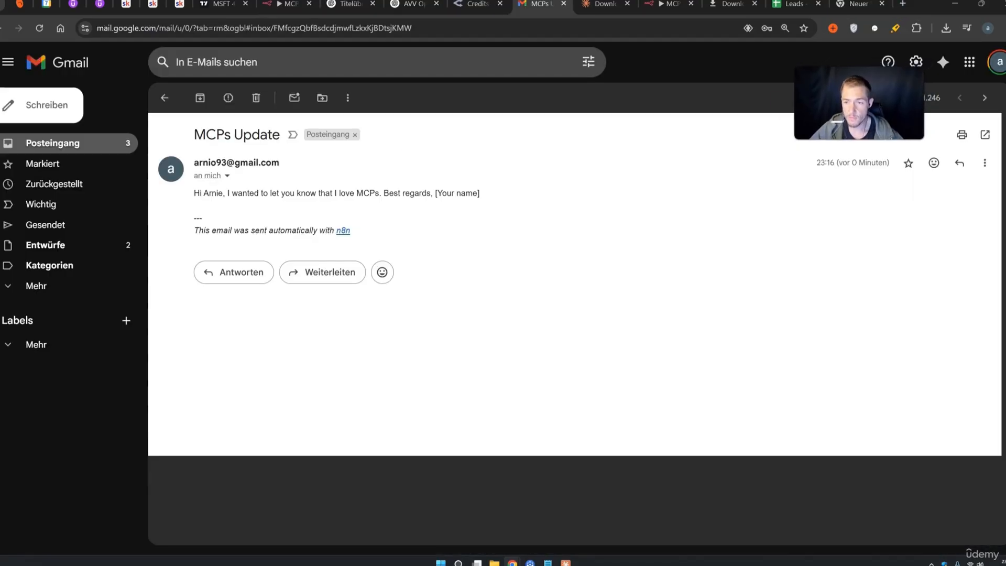
# Read the received email's body and its automatic n8n footer line, then return to n8n
pyautogui.moveTo(238, 193); pyautogui.dragTo(463, 193)
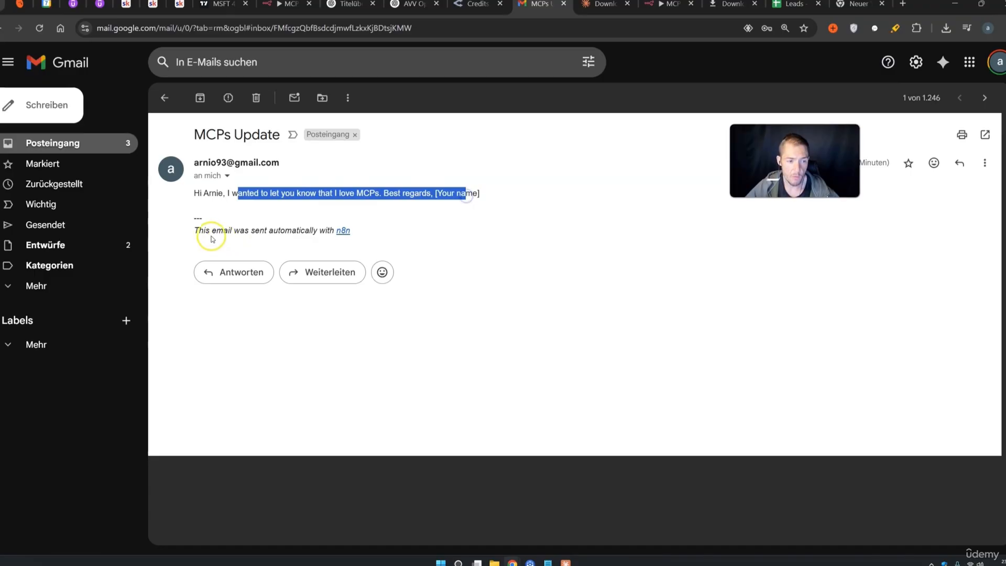
pyautogui.moveTo(199, 231); pyautogui.dragTo(352, 232)
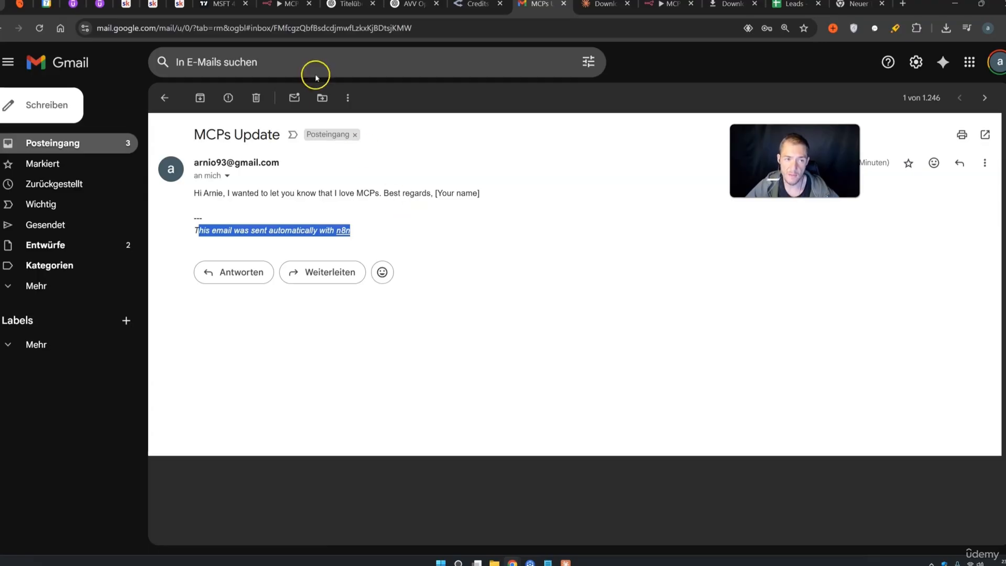
pyautogui.click(286, 4)
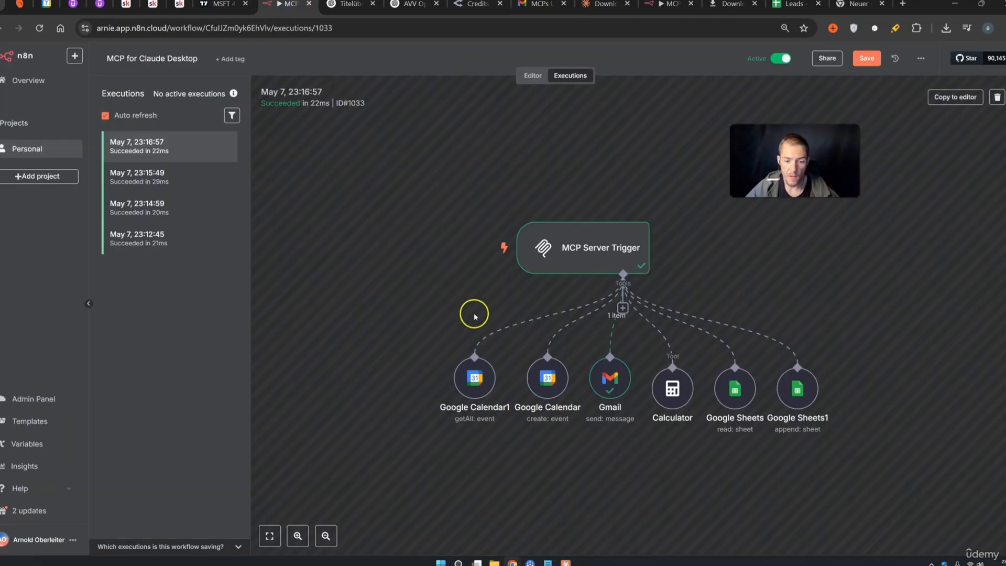
# In the Gmail tool node, add the Append n8n Attribution option and leave it switched off
pyautogui.click(525, 75)
pyautogui.doubleClick(581, 385)
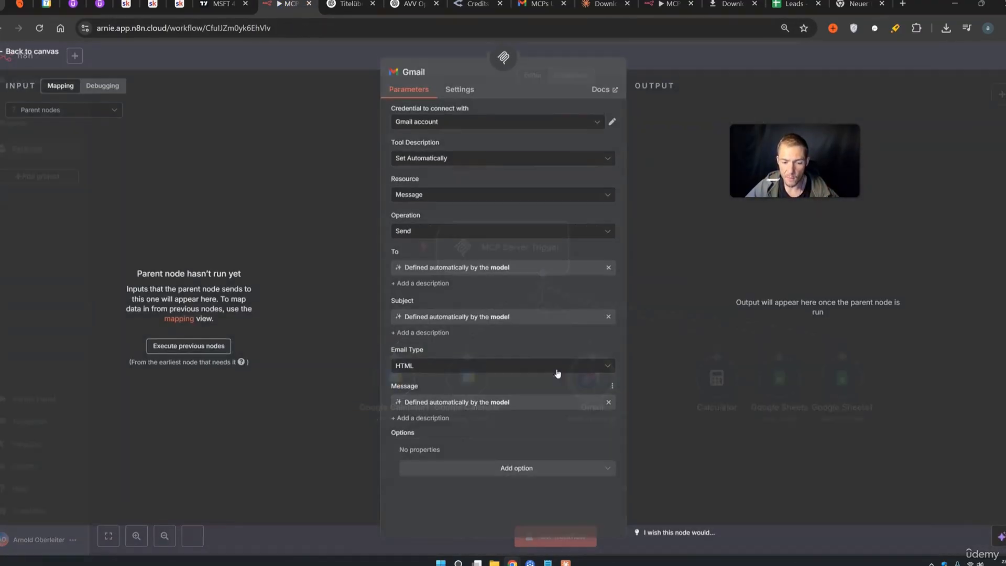
pyautogui.click(495, 476)
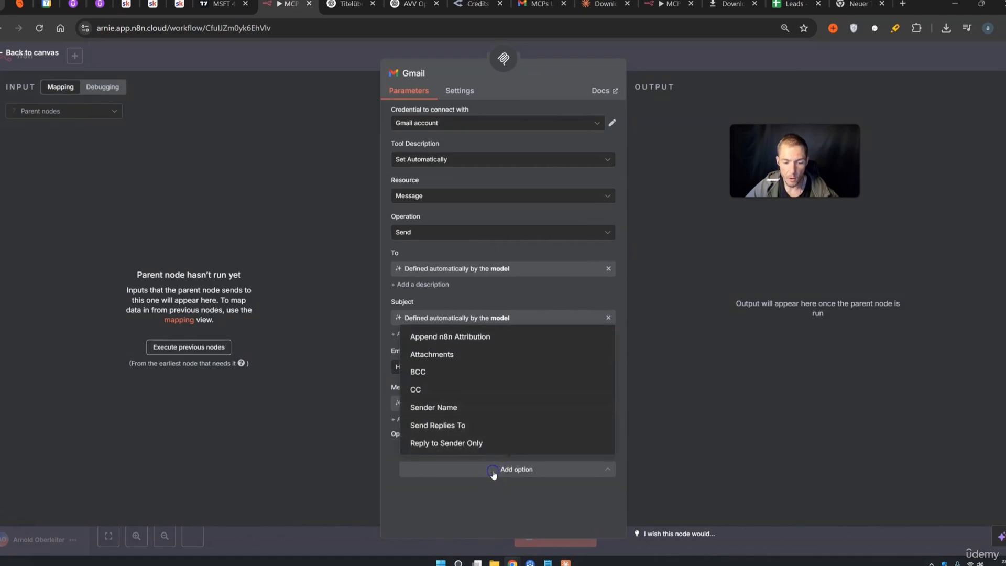
pyautogui.click(444, 339)
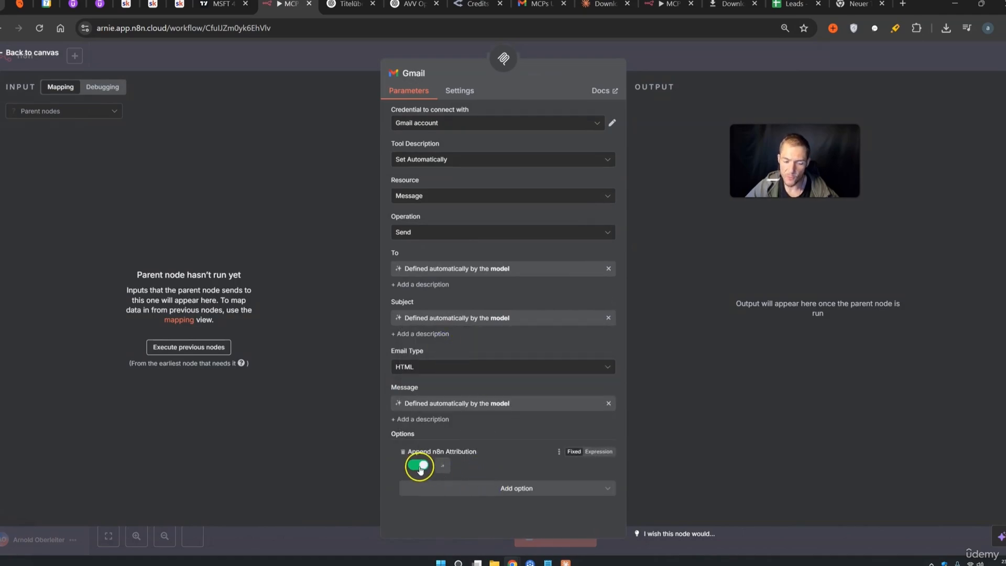
pyautogui.click(702, 67)
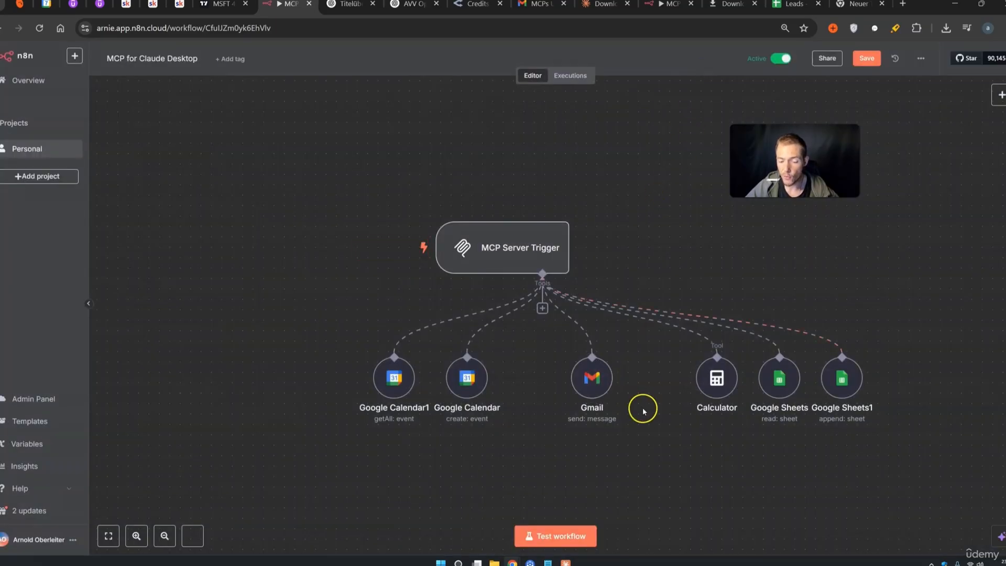
pyautogui.click(565, 562)
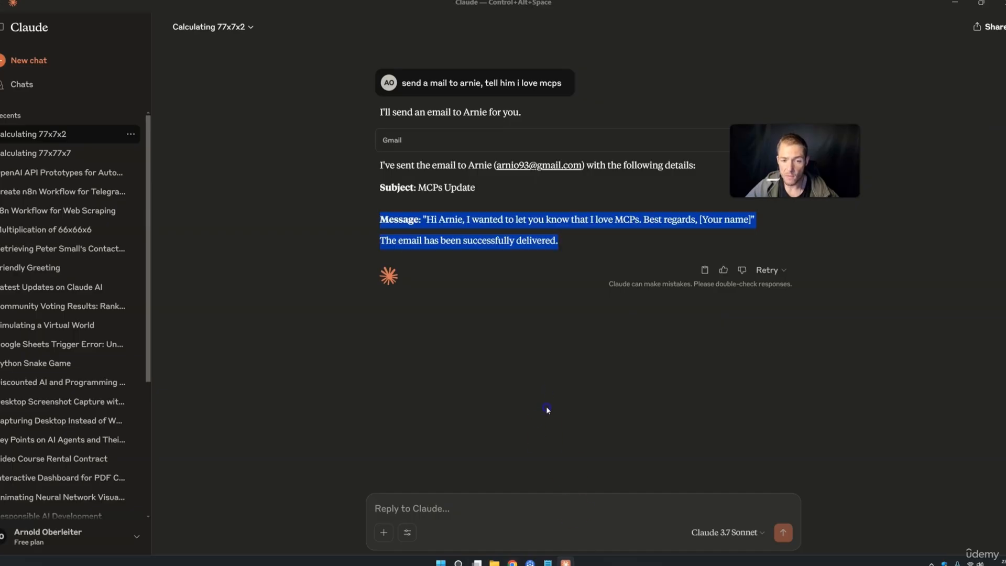
# Ask Claude to send him another email inviting him to dinner, signed off with 'Lisa'
pyautogui.click(482, 494)
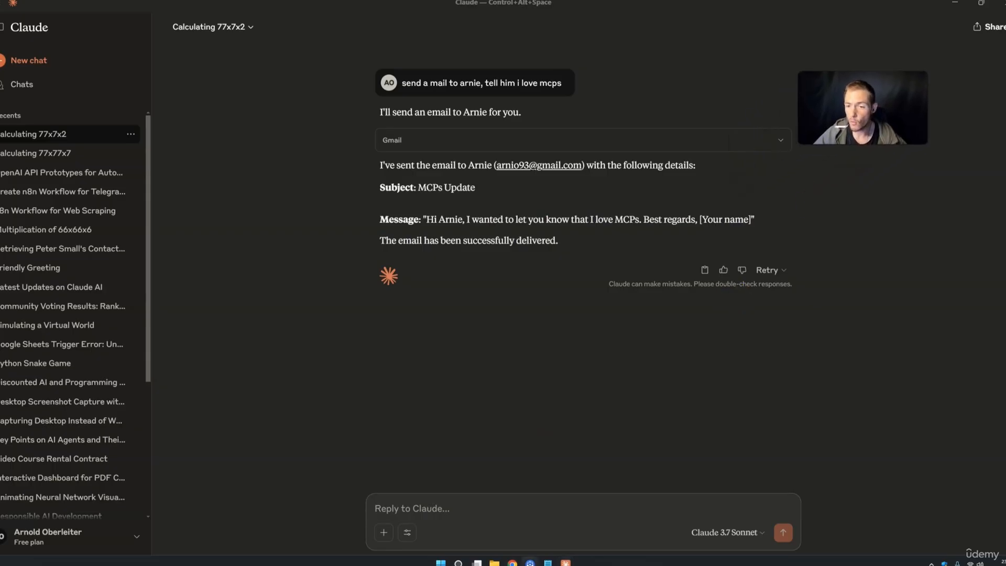
pyautogui.write('send him ag')
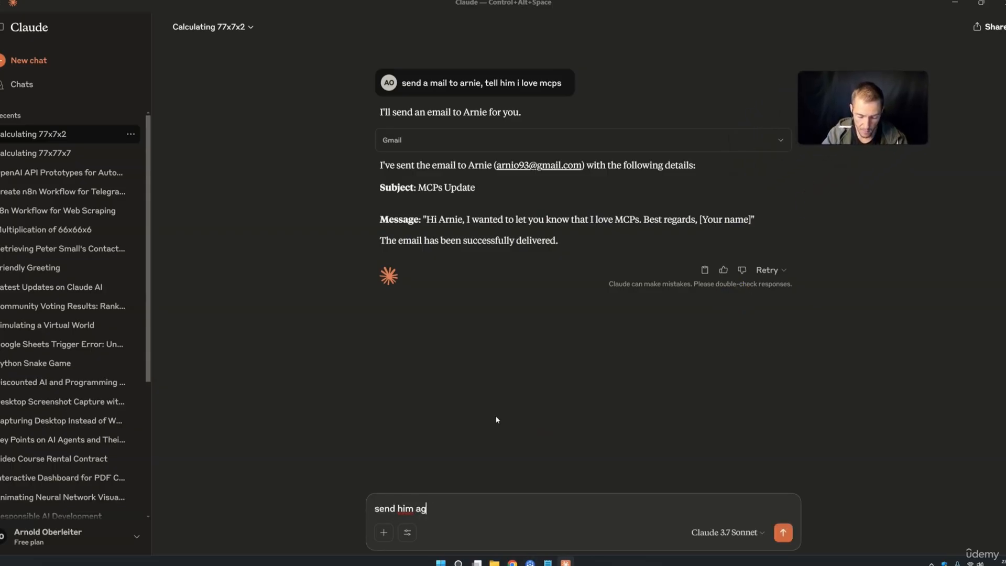
pyautogui.write('ain a mail, invite him to dinner')
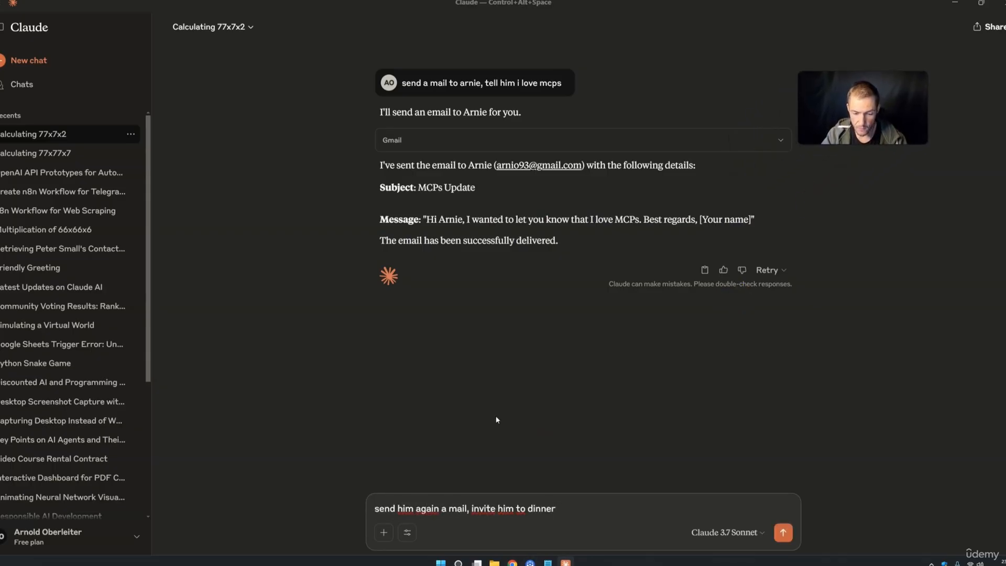
pyautogui.write(' and tell him that i will leave')
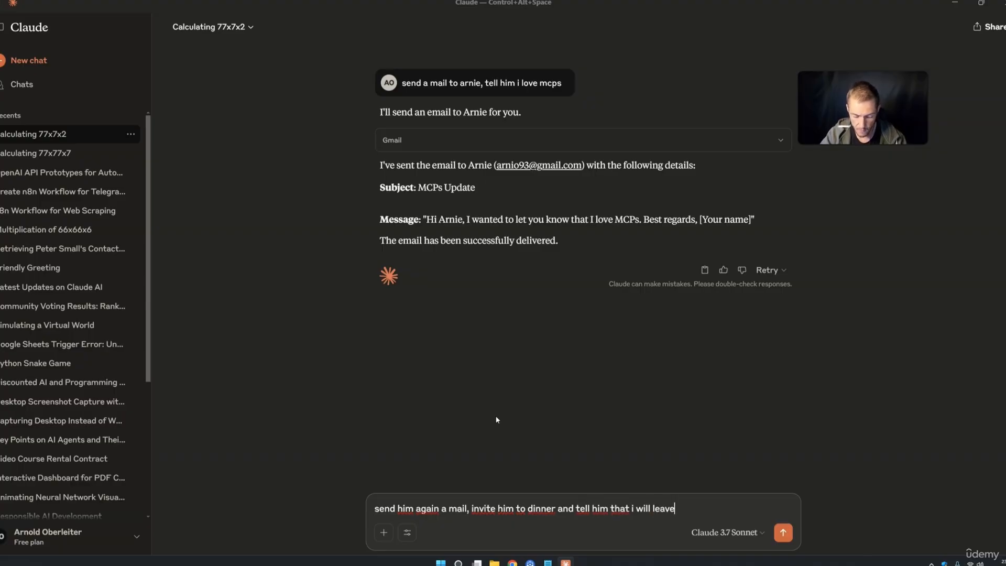
pyautogui.write(' of course a real')
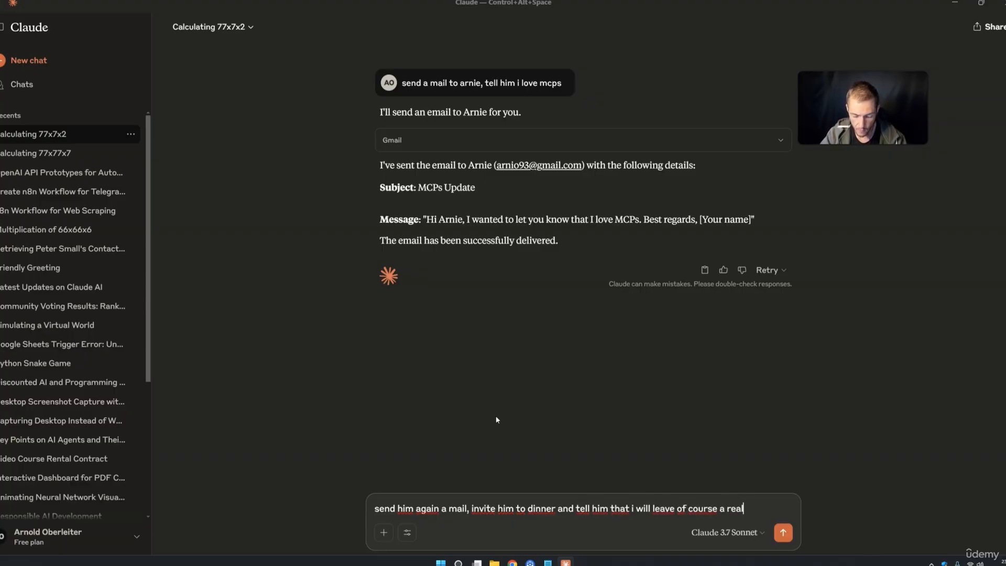
pyautogui.write('ly great review on ')
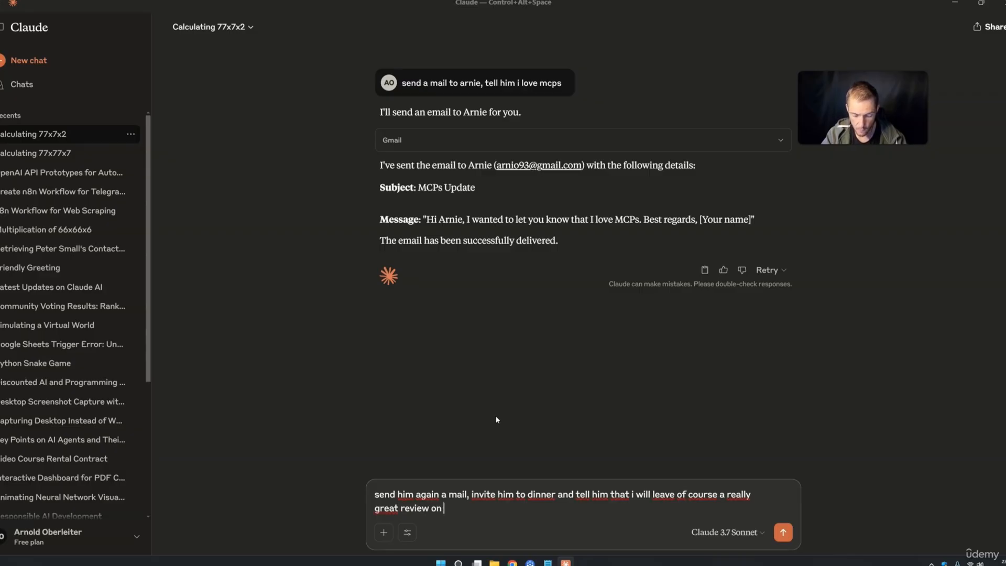
pyautogui.write('the corse!')
pyautogui.hotkey('shift', 'Return')
pyautogui.write('Sign off')
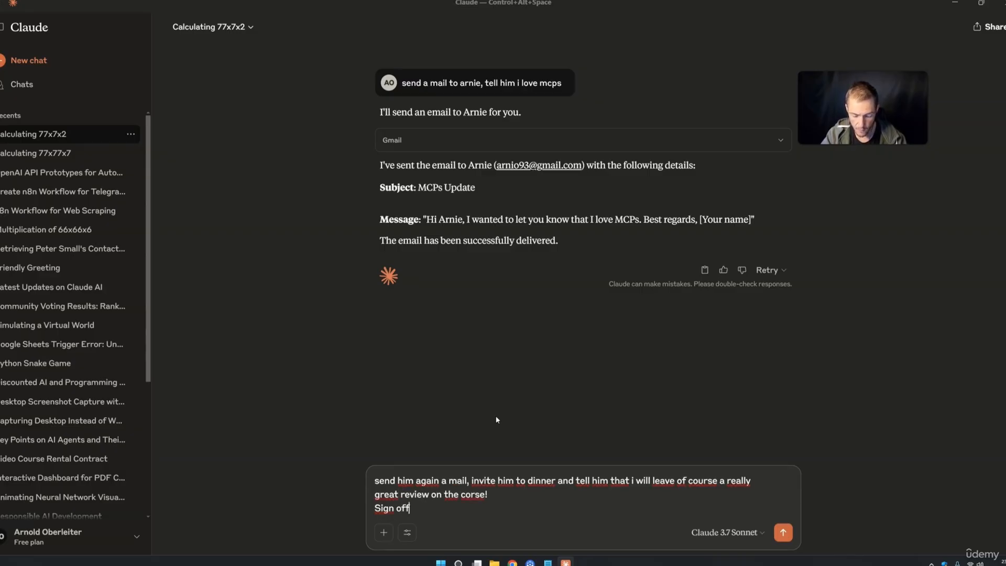
pyautogui.write(' with "Lisa"')
pyautogui.click(783, 532)
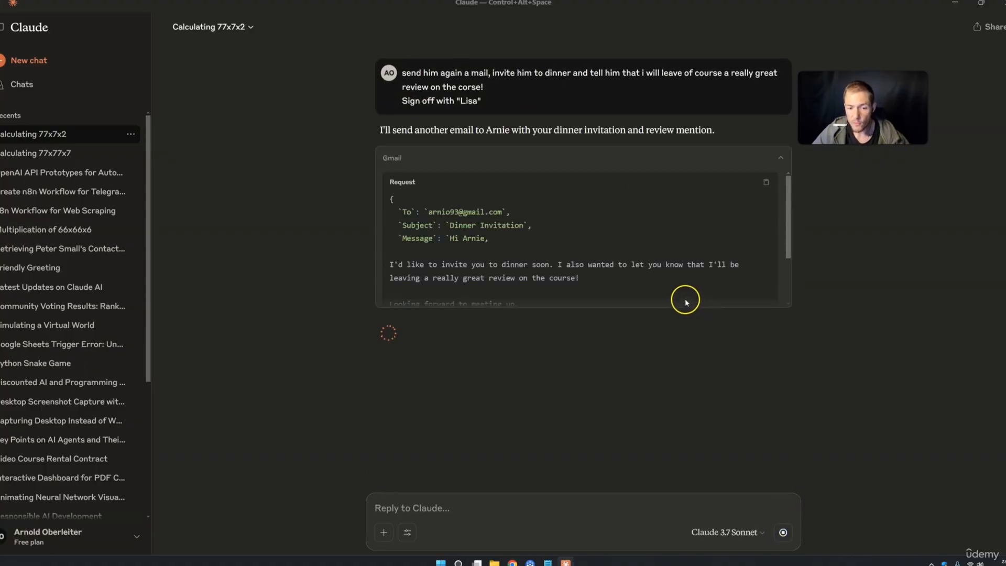
# Review Claude's reply: the email's opening line, great-review mention, looking-forward sentence and sign-off
pyautogui.scroll(-3, 626, 262)
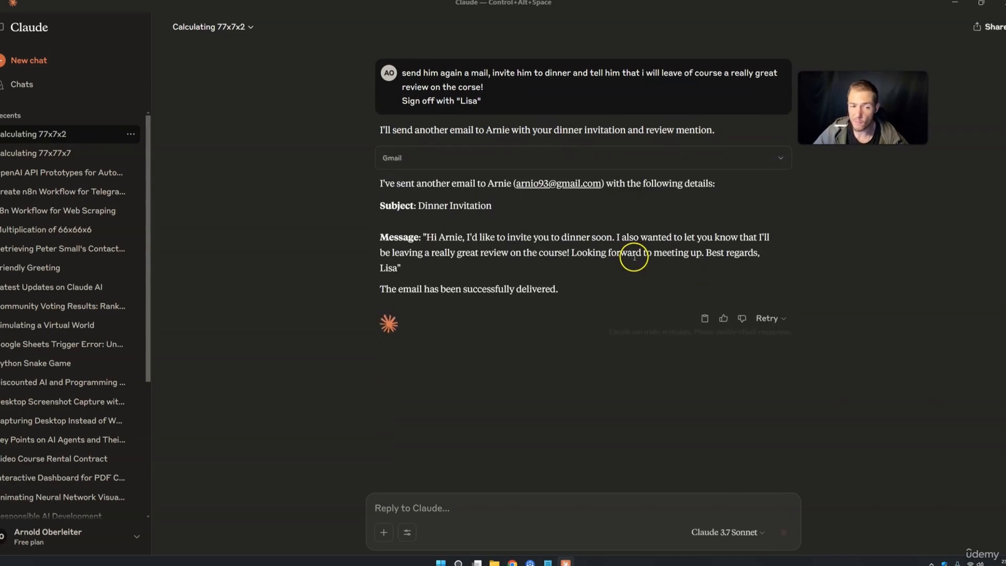
pyautogui.moveTo(423, 182); pyautogui.dragTo(694, 183)
pyautogui.moveTo(426, 237); pyautogui.dragTo(528, 237)
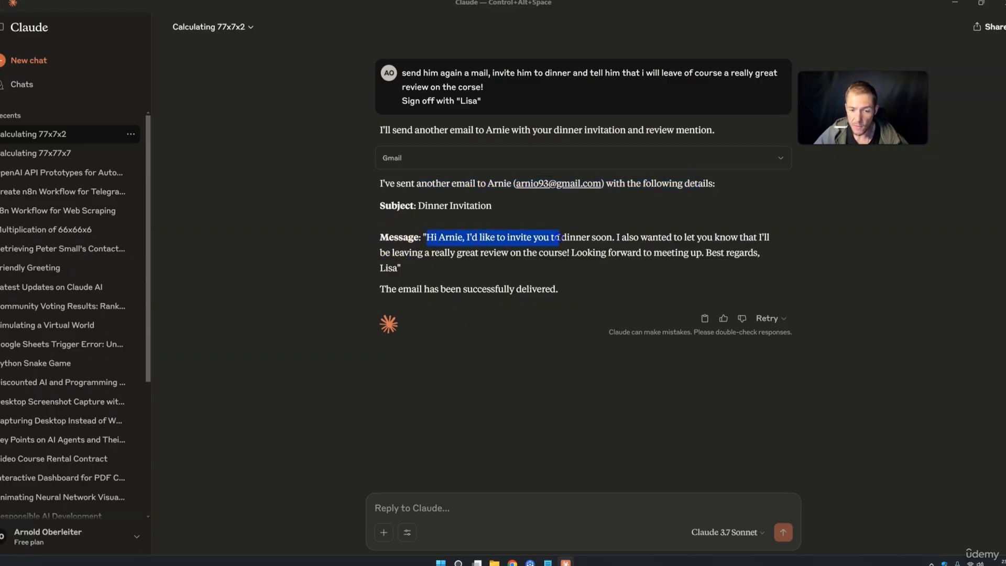
pyautogui.moveTo(629, 238); pyautogui.dragTo(692, 239)
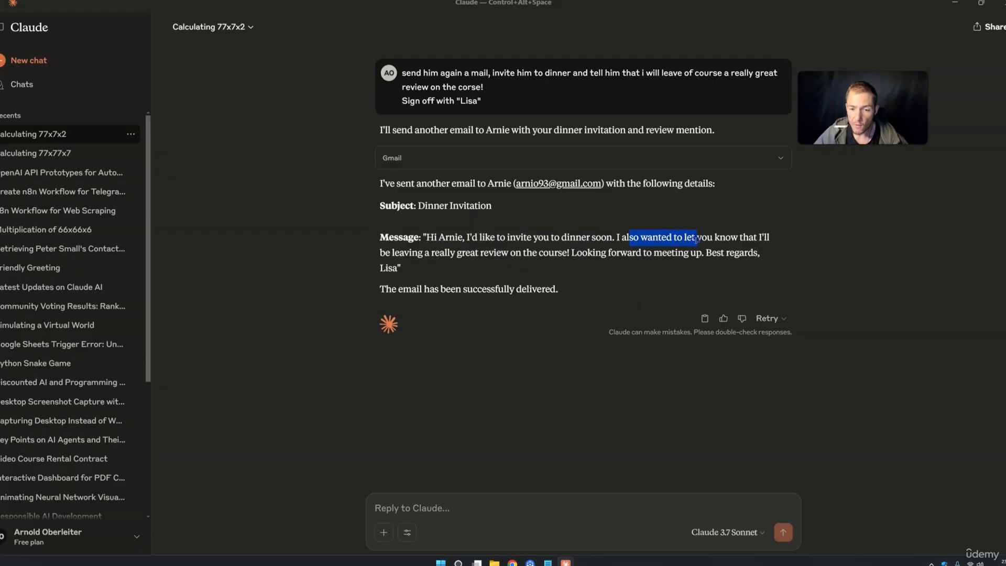
pyautogui.click(397, 252)
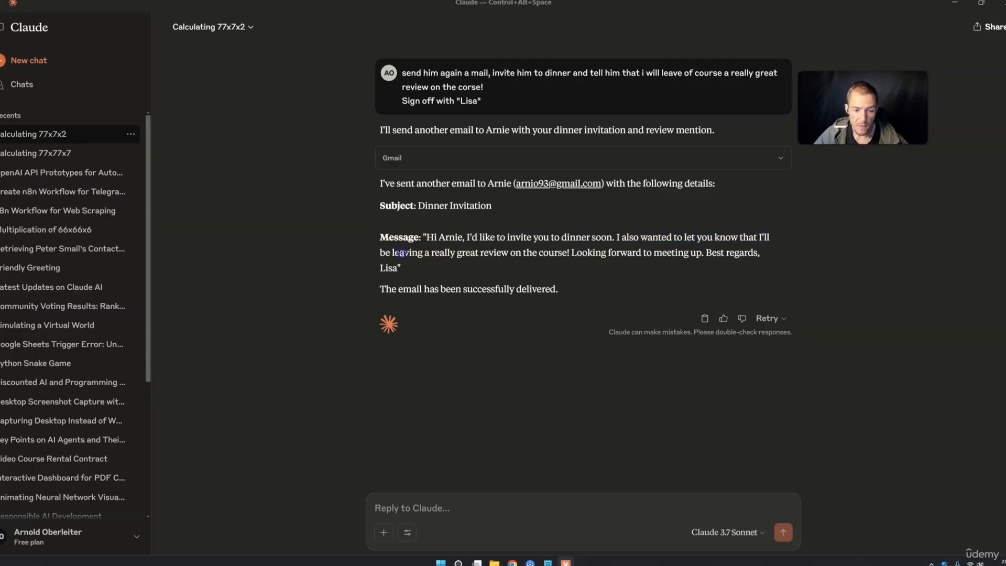
pyautogui.moveTo(470, 256); pyautogui.dragTo(513, 255)
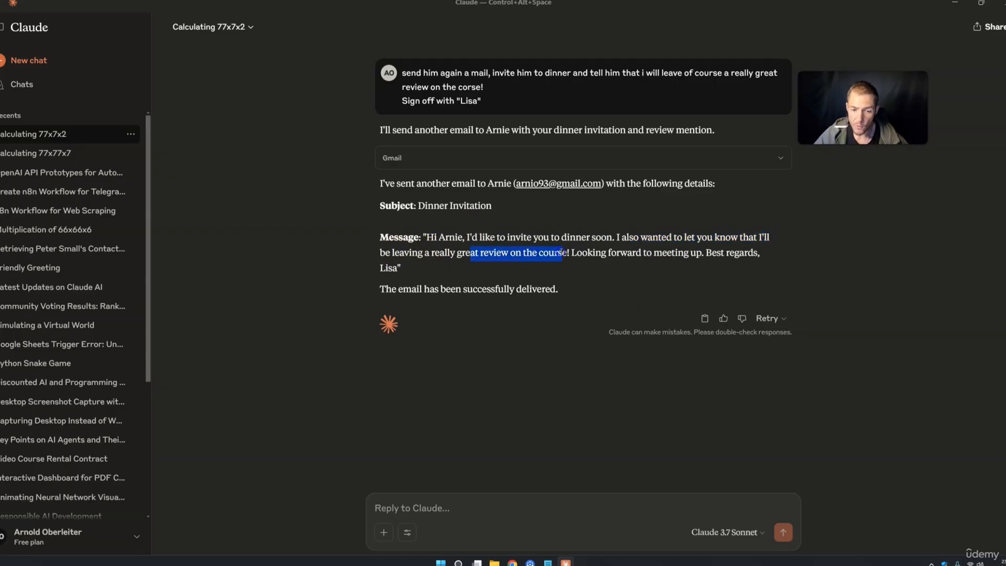
pyautogui.moveTo(577, 253); pyautogui.dragTo(644, 255)
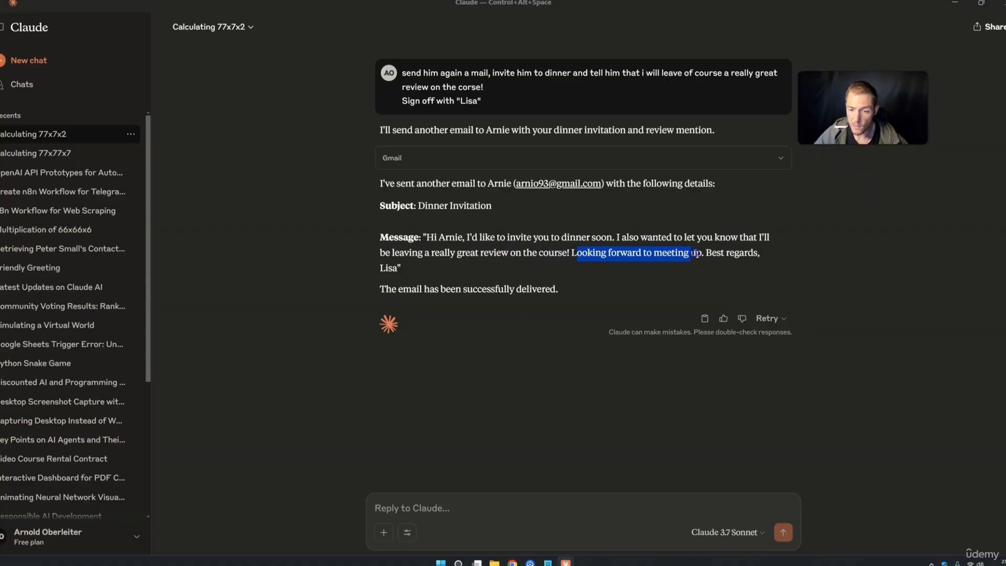
pyautogui.moveTo(704, 253); pyautogui.dragTo(759, 253)
# Check the sign-off of the received Dinner Invitation email in Gmail
pyautogui.doubleClick(387, 268)
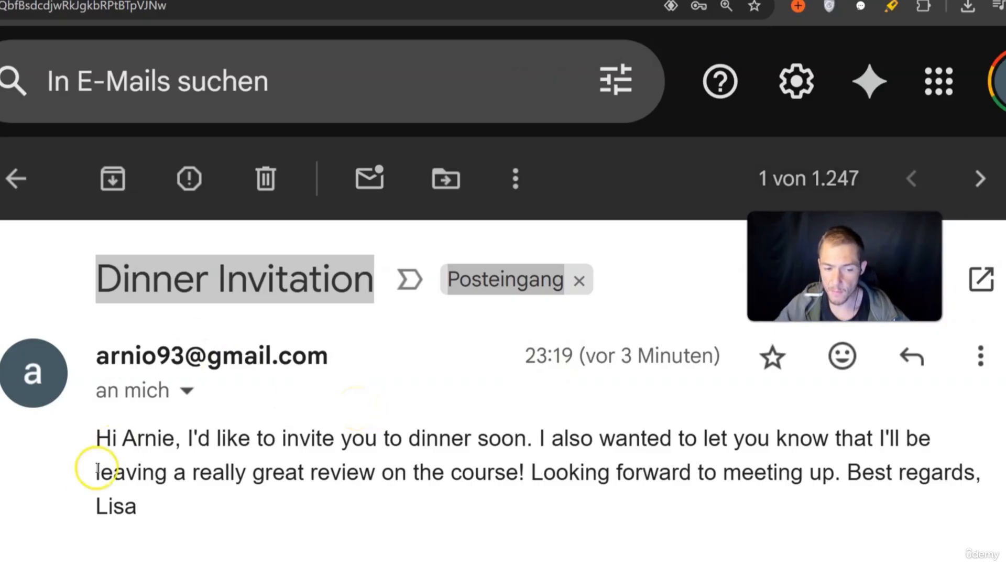
pyautogui.moveTo(98, 509); pyautogui.dragTo(162, 510)
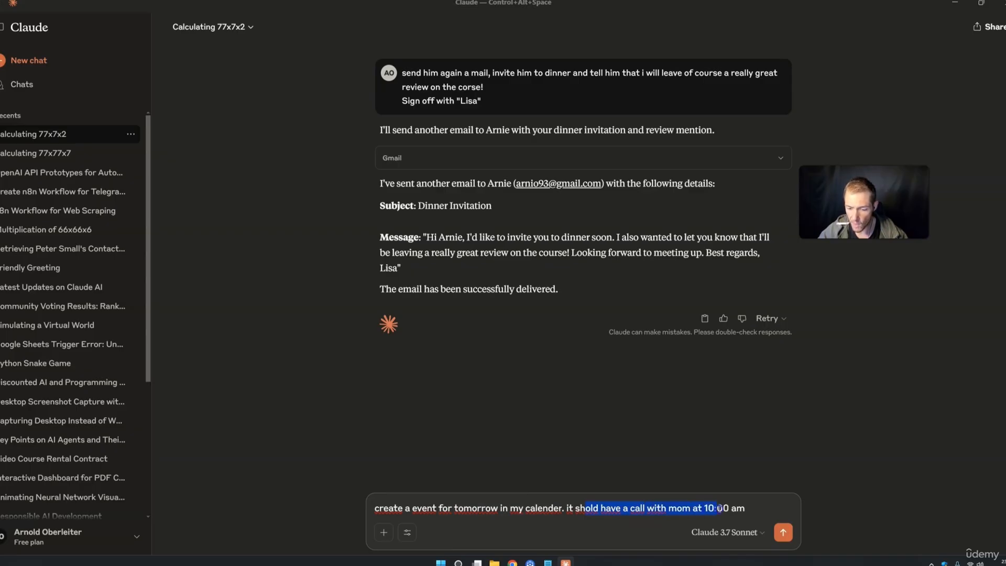
# Send the 10 AM call-with-mom event request and check the new event's date and time zone
pyautogui.click(782, 534)
pyautogui.moveTo(448, 294); pyautogui.dragTo(658, 305)
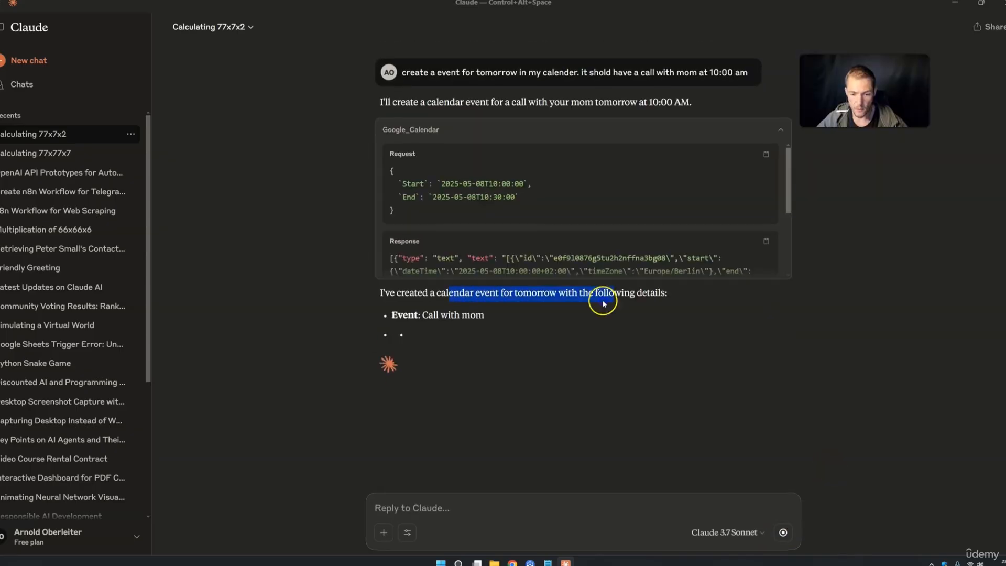
pyautogui.click(440, 256)
pyautogui.moveTo(410, 239); pyautogui.dragTo(474, 243)
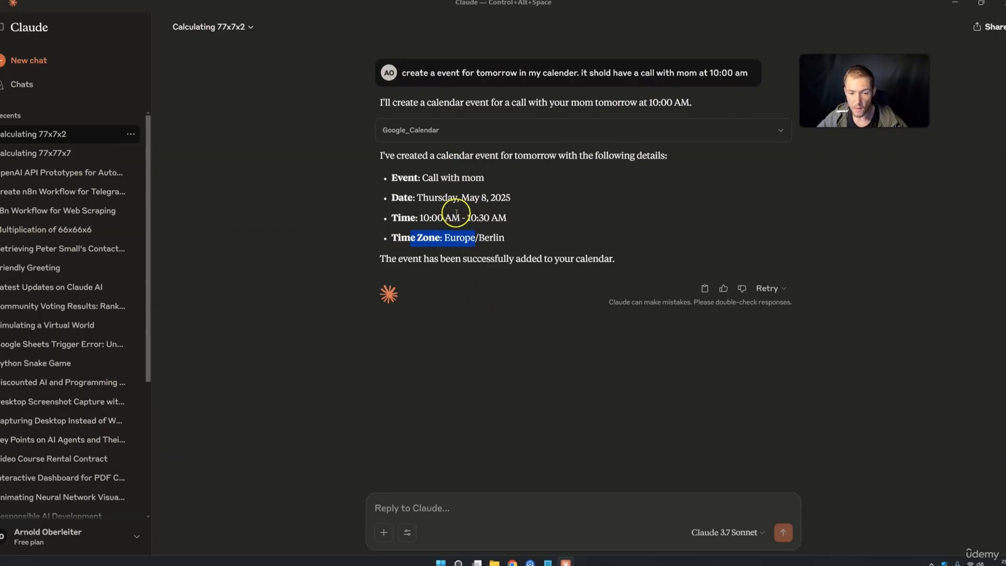
pyautogui.moveTo(408, 198); pyautogui.dragTo(480, 199)
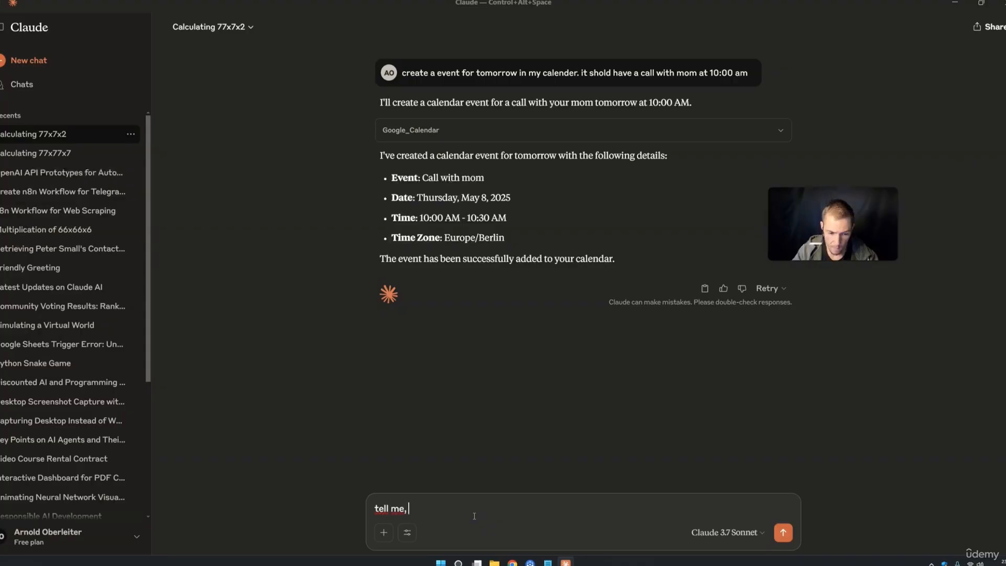
# Ask 'what do i have on calender tomorrow?' and review the Call with mom and Live-Call events
pyautogui.write('what do i hav')
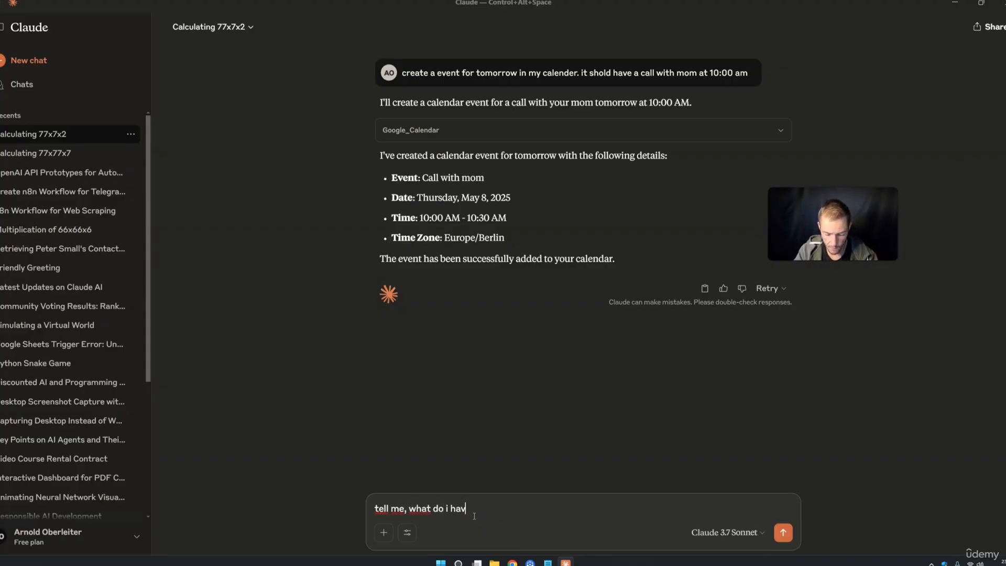
pyautogui.write('e on calender tomorrow?')
pyautogui.press('Return')
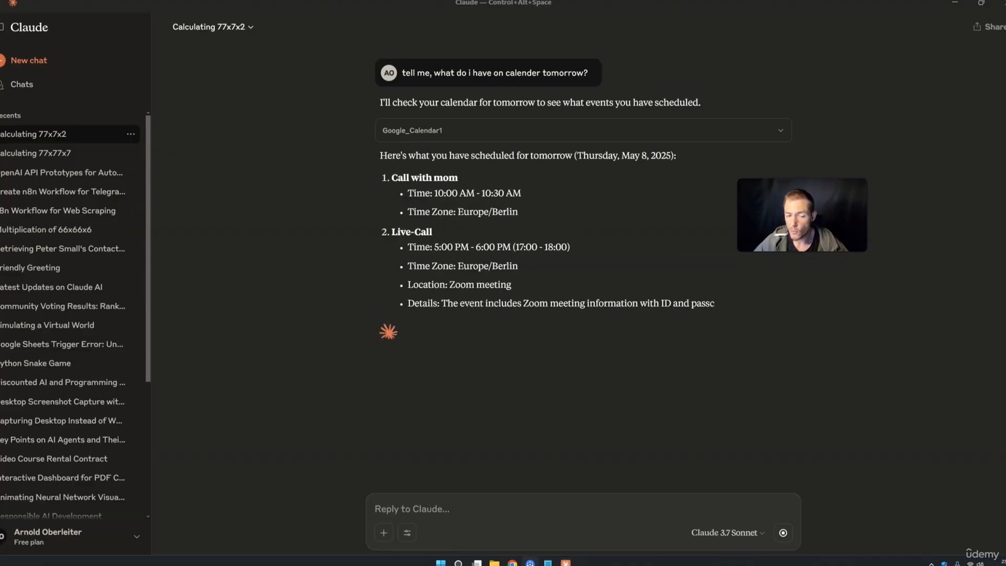
pyautogui.moveTo(413, 193); pyautogui.dragTo(518, 212)
pyautogui.moveTo(398, 233); pyautogui.dragTo(507, 262)
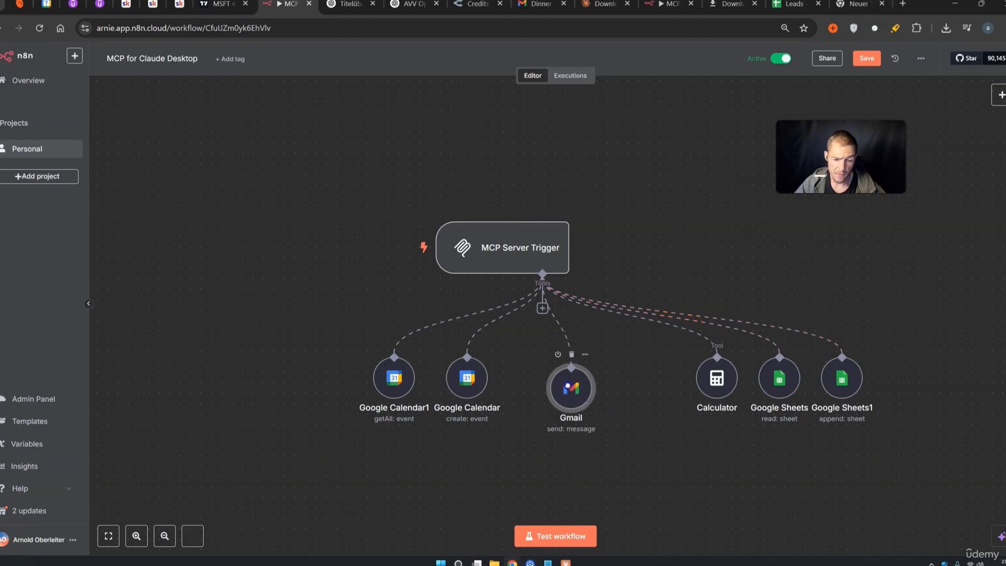
pyautogui.moveTo(568, 386); pyautogui.dragTo(536, 386)
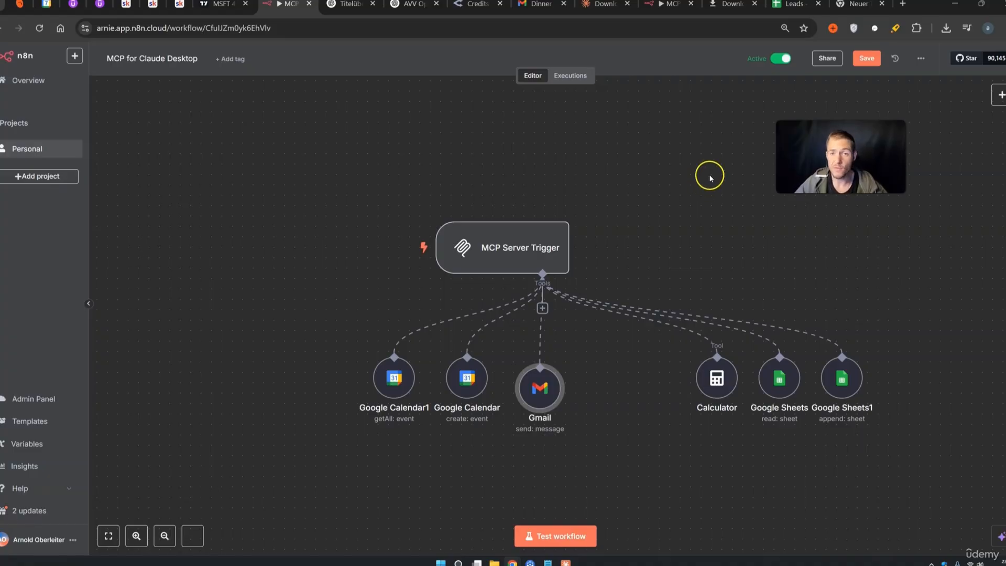
# Add a Pinecone Vector Store tool to the MCP Server Trigger in retrieve-documents mode
pyautogui.click(542, 308)
pyautogui.click(882, 121)
pyautogui.write('pine')
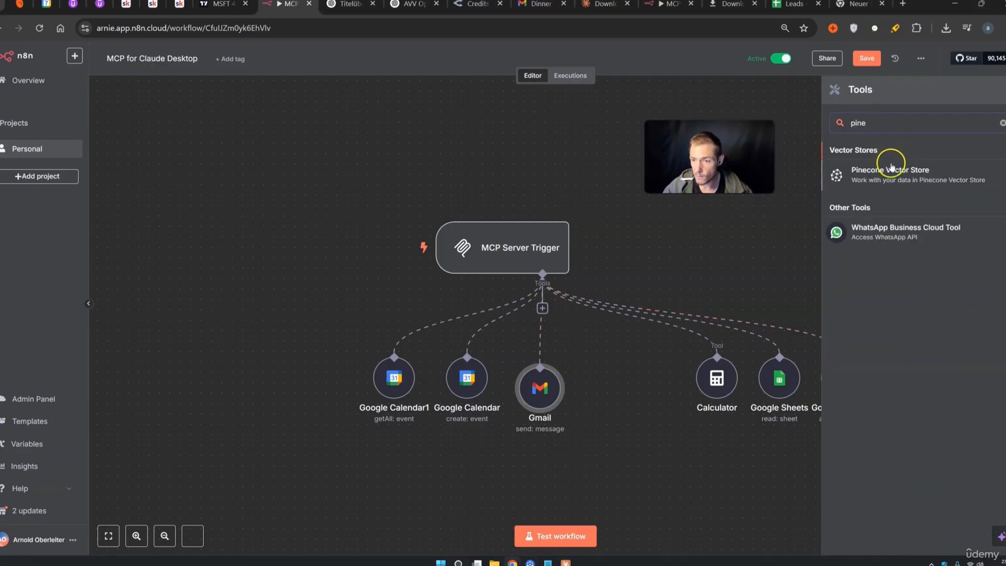
pyautogui.click(890, 167)
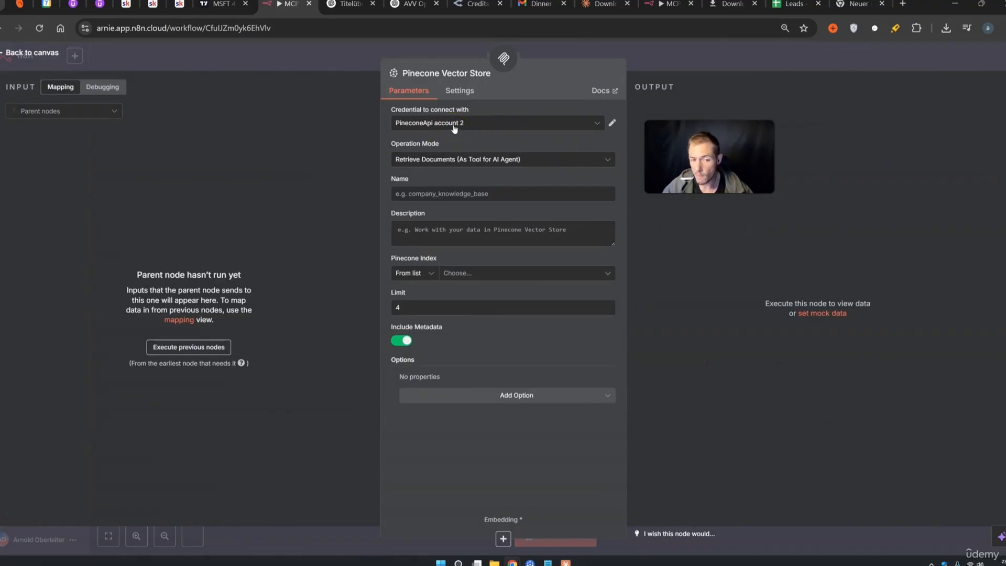
pyautogui.click(435, 161)
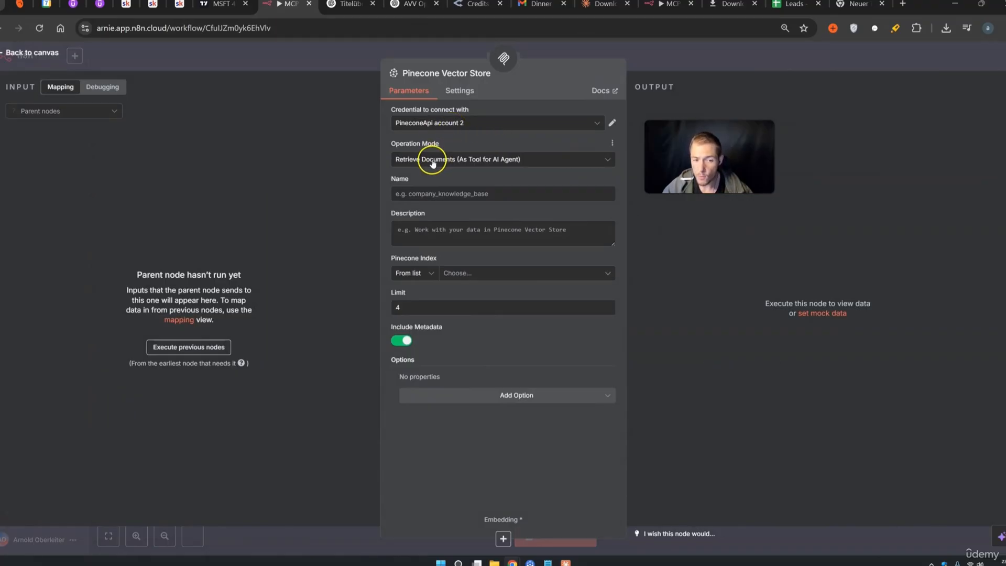
# Name the tool 'Vectorstore' and begin its description 'use this tool, to search info about'
pyautogui.click(425, 193)
pyautogui.click(426, 192)
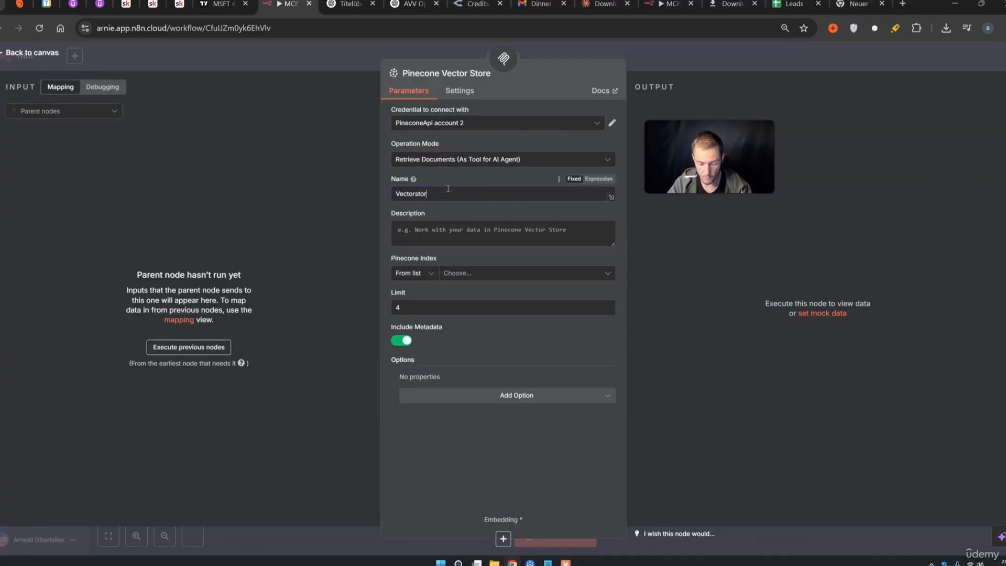
pyautogui.click(463, 235)
pyautogui.write('use this tool, to search info about')
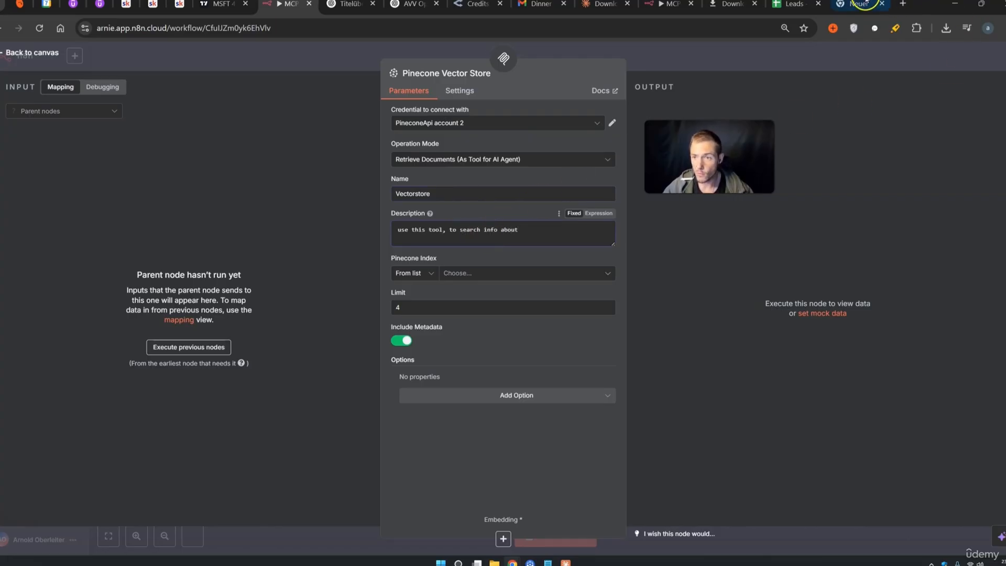
pyautogui.click(890, 4)
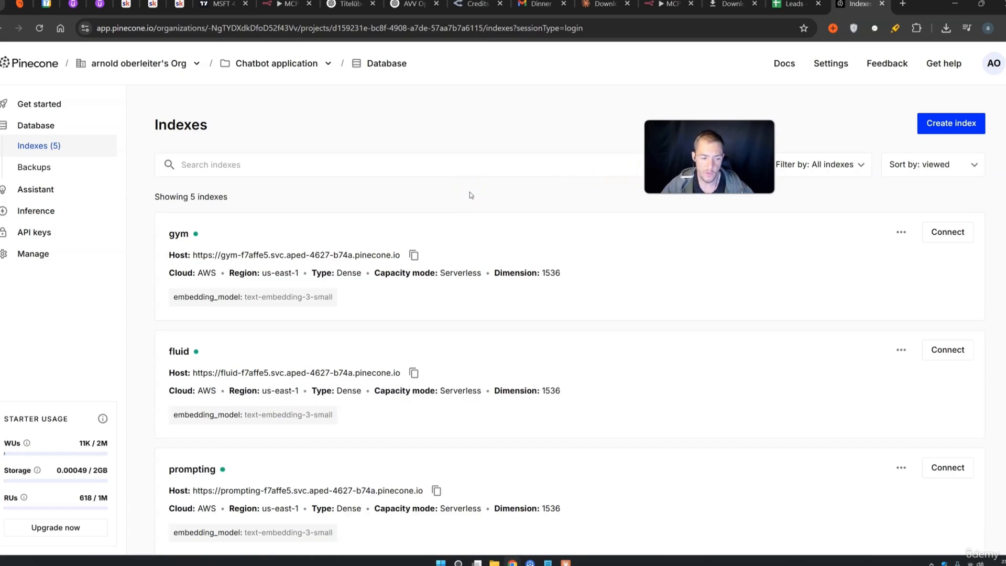
# Open Pinecone's prompting index and view its 'prompting' namespace with 41 records
pyautogui.scroll(-1, 469, 192)
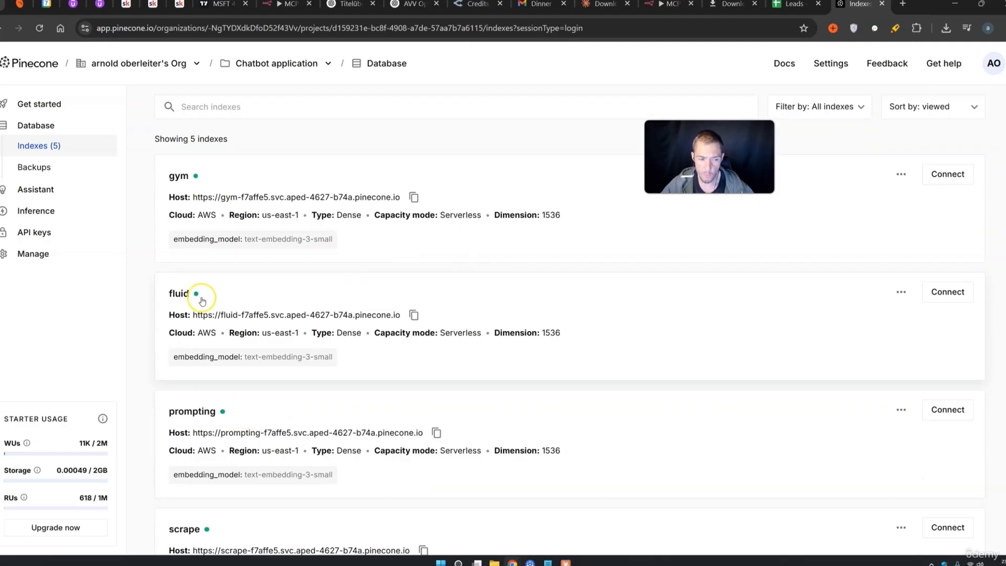
pyautogui.scroll(-3, 202, 301)
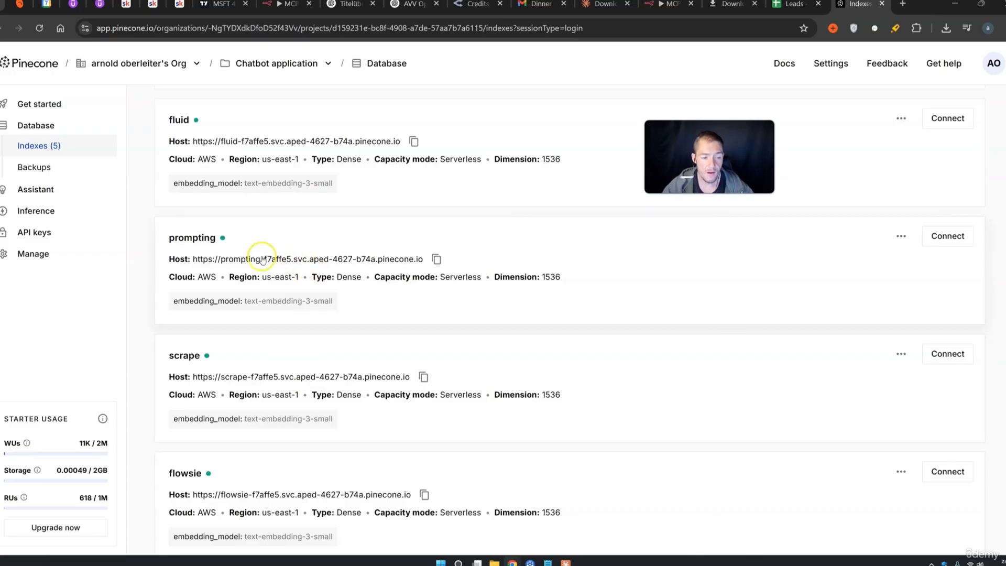
pyautogui.click(246, 255)
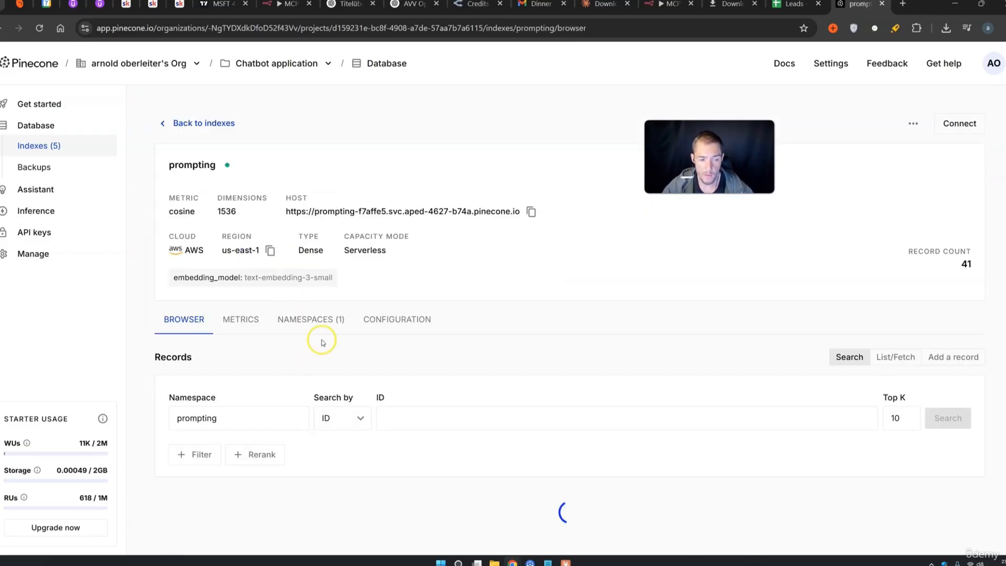
pyautogui.click(323, 321)
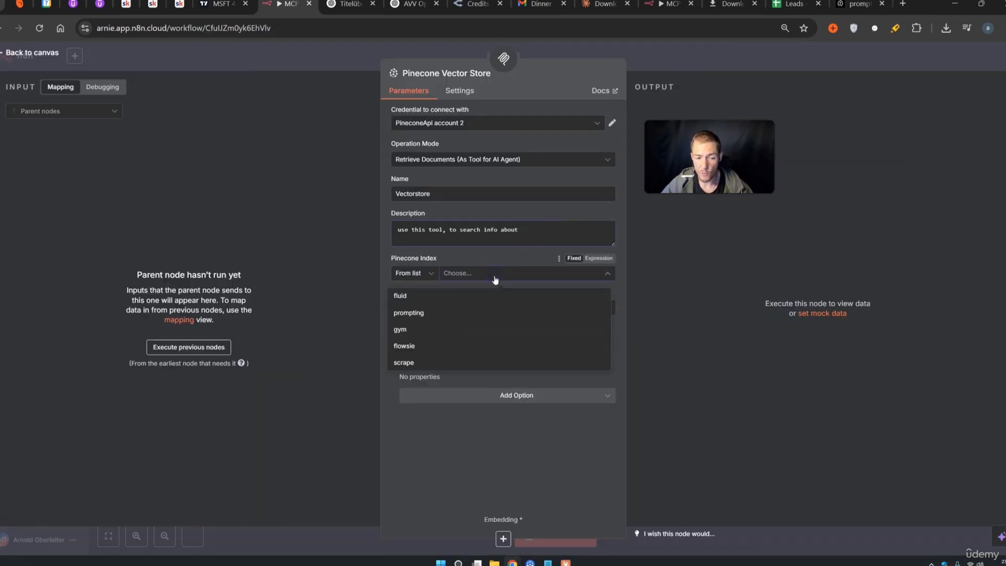
# Point the Vectorstore tool at the prompting index with Pinecone Namespace 'prompting'
pyautogui.click(420, 314)
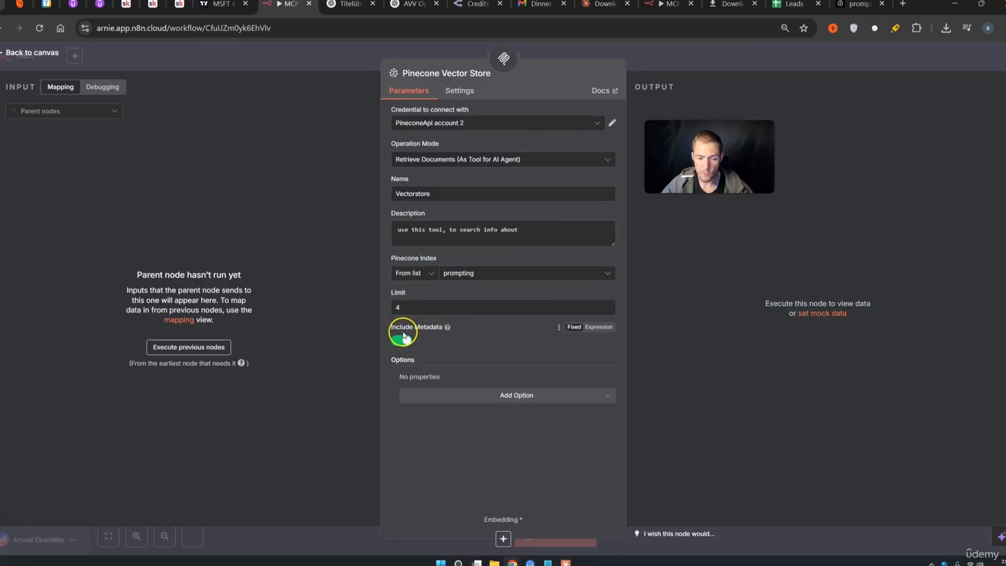
pyautogui.click(507, 397)
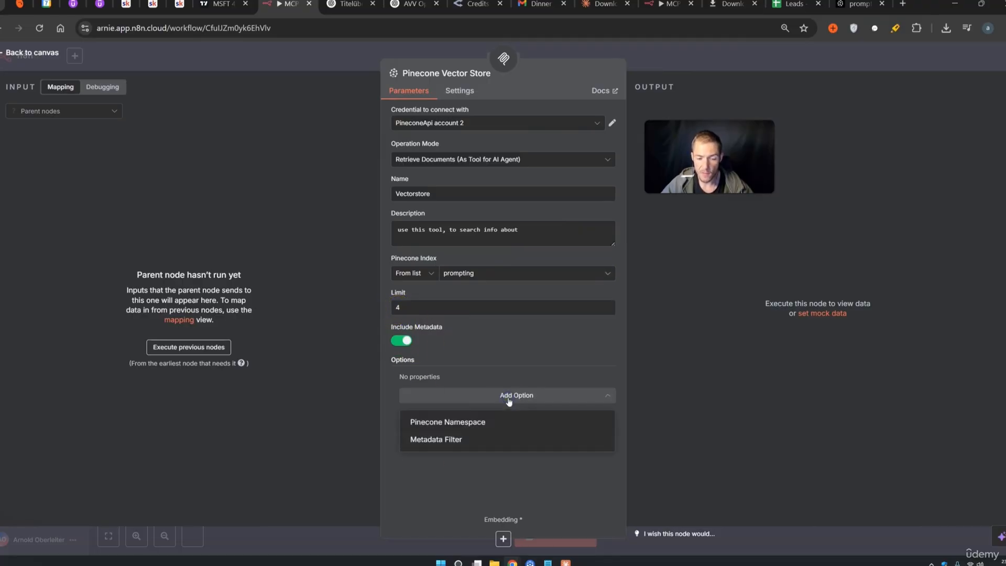
pyautogui.click(486, 421)
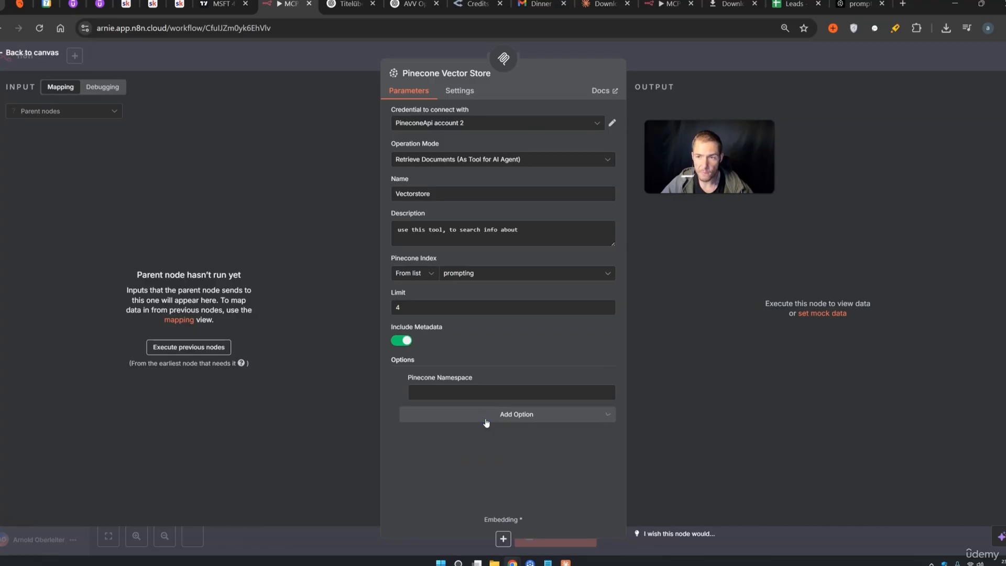
pyautogui.click(858, 4)
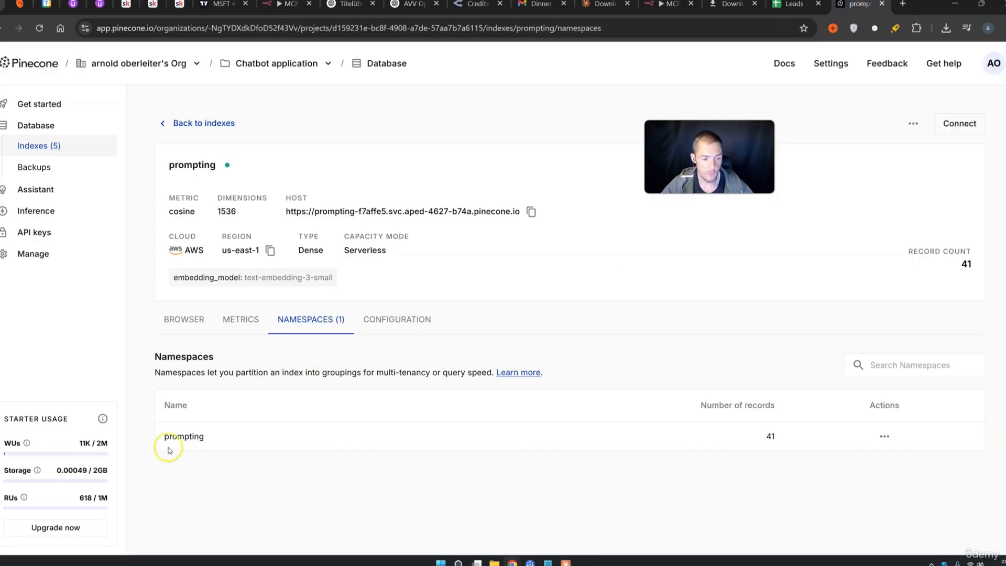
pyautogui.moveTo(220, 442); pyautogui.dragTo(159, 440)
pyautogui.hotkey('ctrl', 'c')
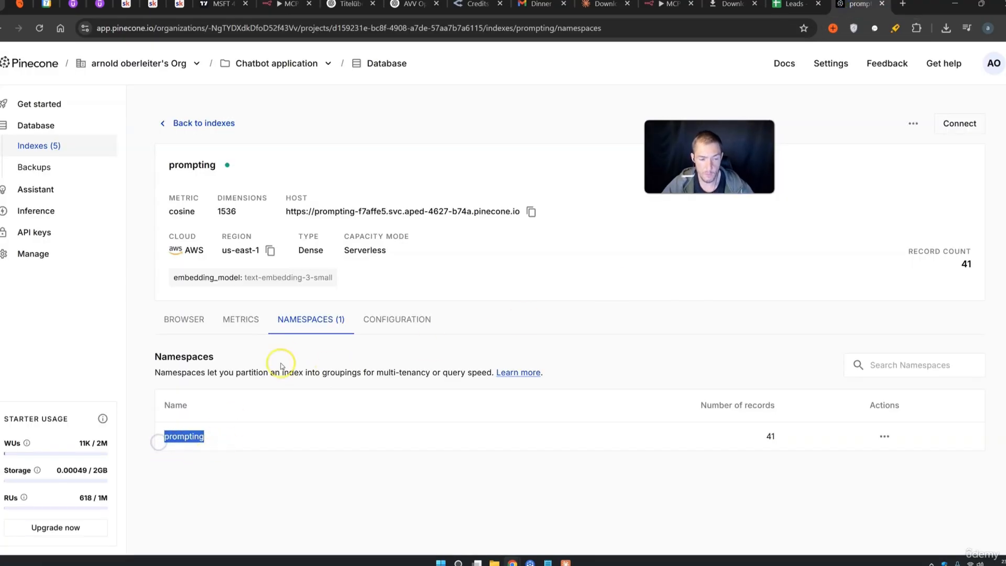
pyautogui.click(286, 4)
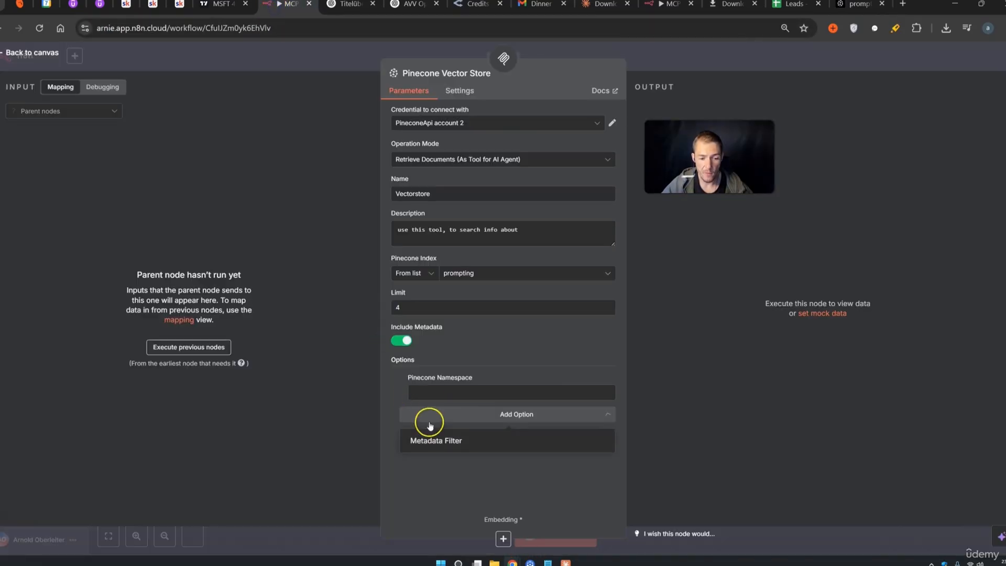
pyautogui.click(426, 393)
pyautogui.hotkey('ctrl', 'v')
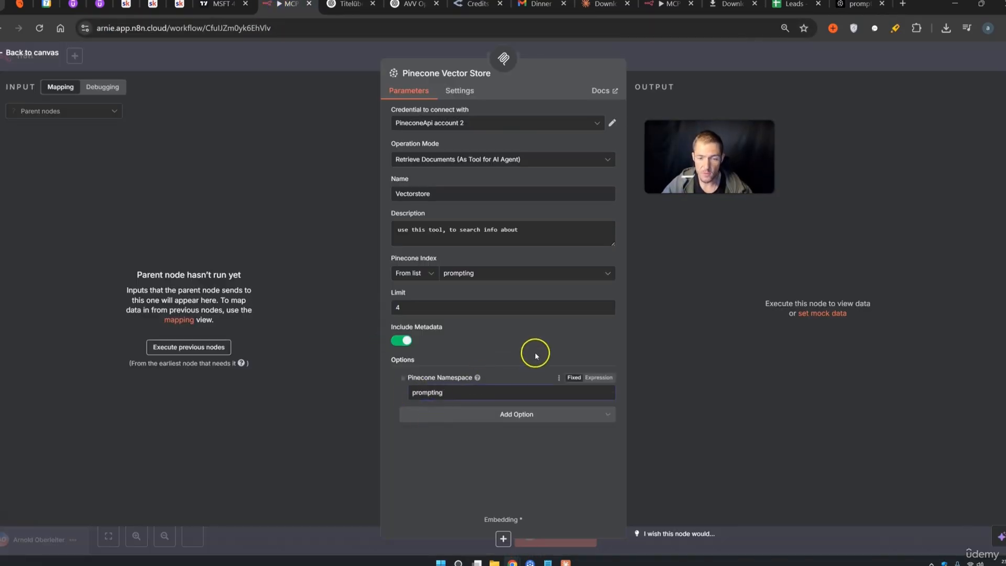
pyautogui.click(691, 63)
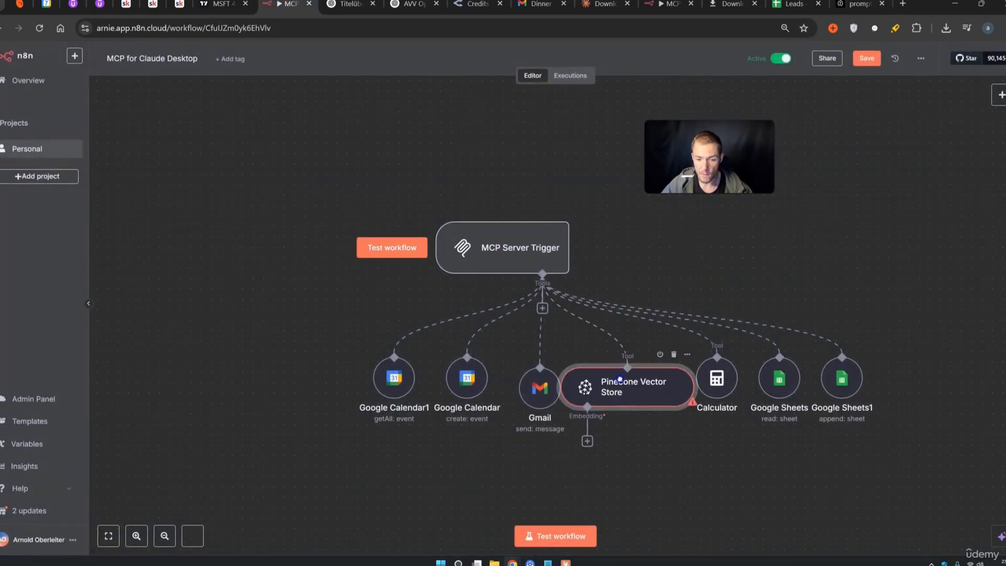
# Rearrange the Calculator, Google Sheets and Pinecone Vector Store tool nodes in a row beside Gmail
pyautogui.moveTo(619, 380); pyautogui.dragTo(890, 307)
pyautogui.moveTo(732, 374); pyautogui.dragTo(617, 385)
pyautogui.moveTo(779, 378); pyautogui.dragTo(655, 388)
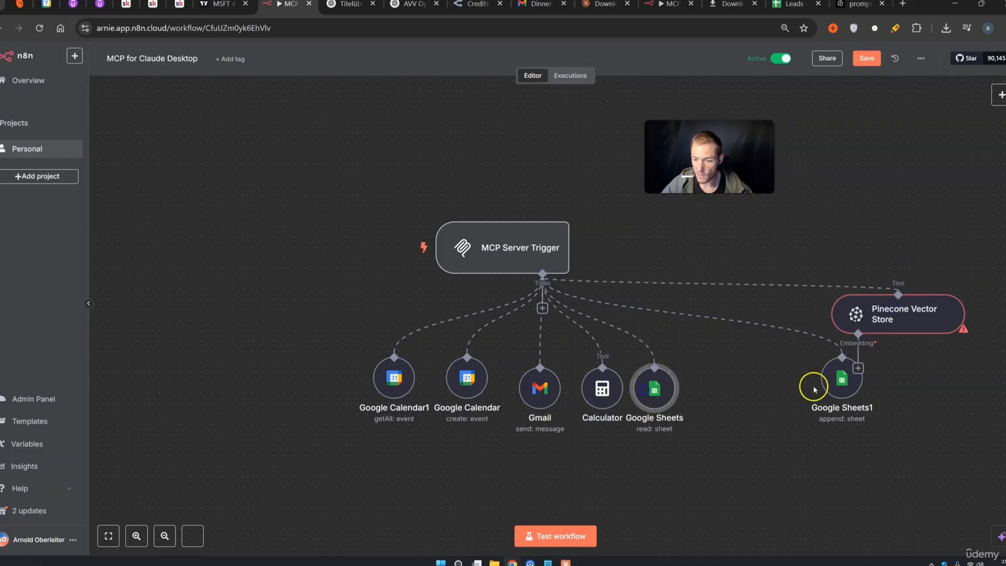
pyautogui.moveTo(826, 385); pyautogui.dragTo(690, 391)
pyautogui.moveTo(904, 308); pyautogui.dragTo(820, 370)
# Attach an Embeddings OpenAI model to the Pinecone Vector Store and save the workflow
pyautogui.click(774, 430)
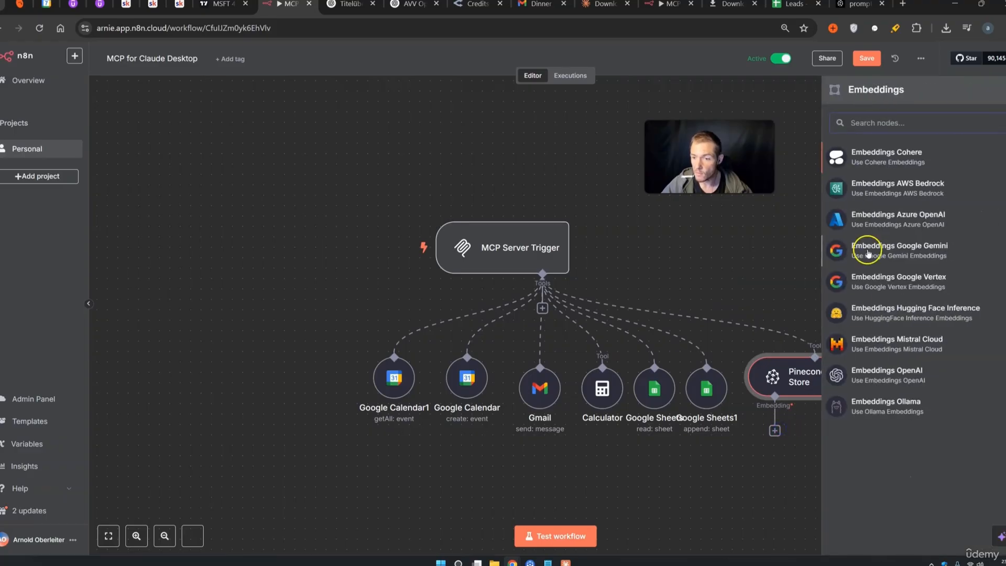
pyautogui.click(887, 376)
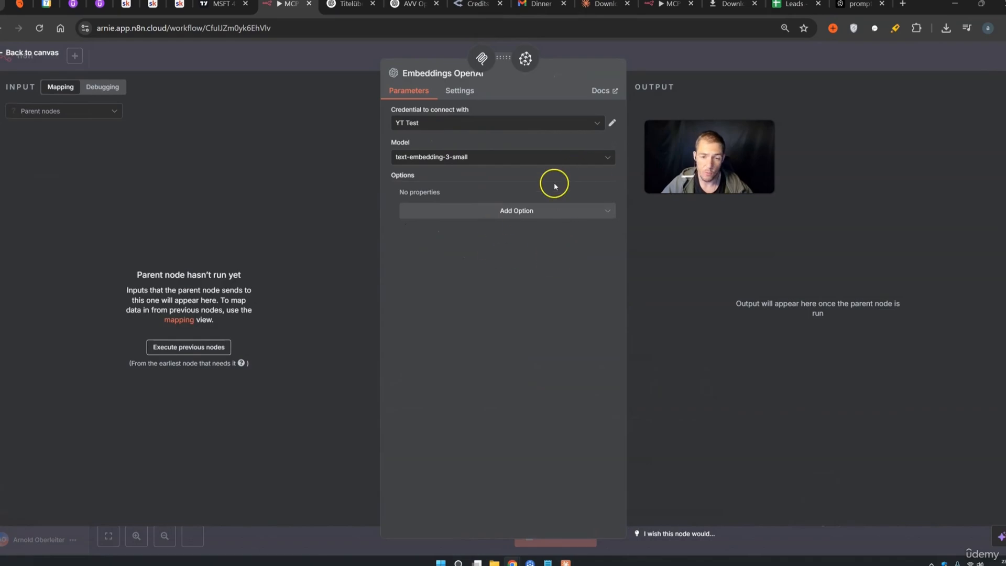
pyautogui.click(748, 66)
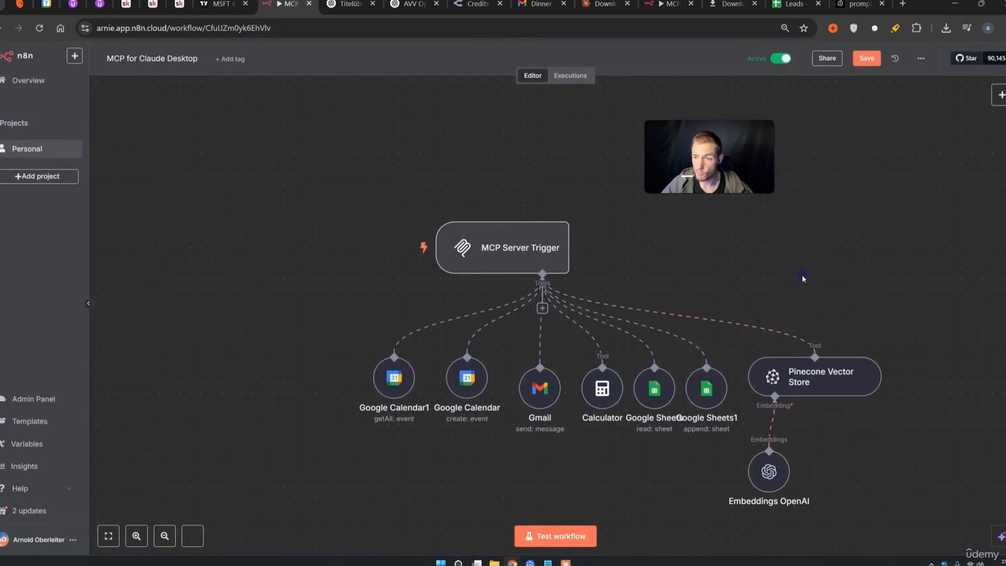
pyautogui.click(865, 58)
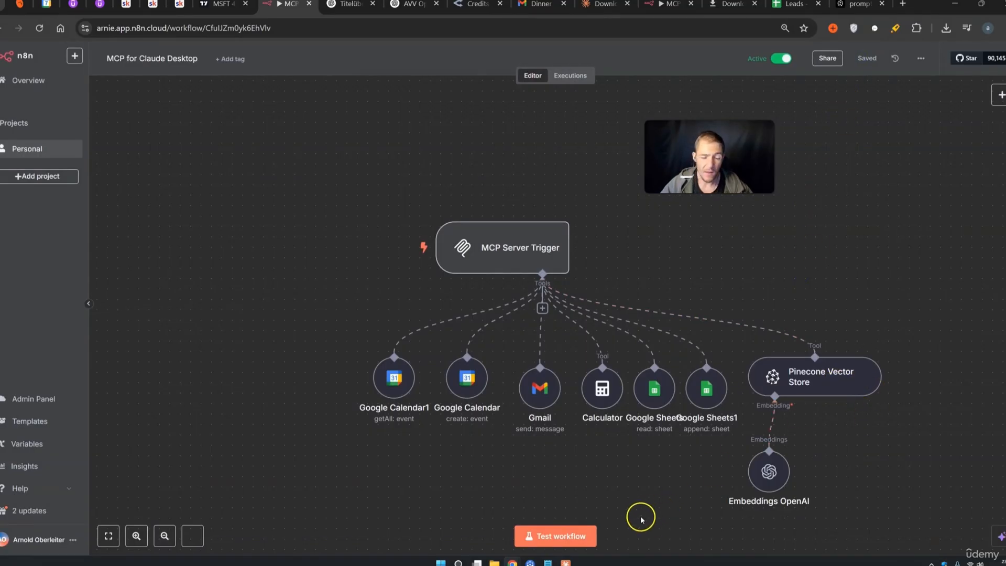
pyautogui.click(565, 561)
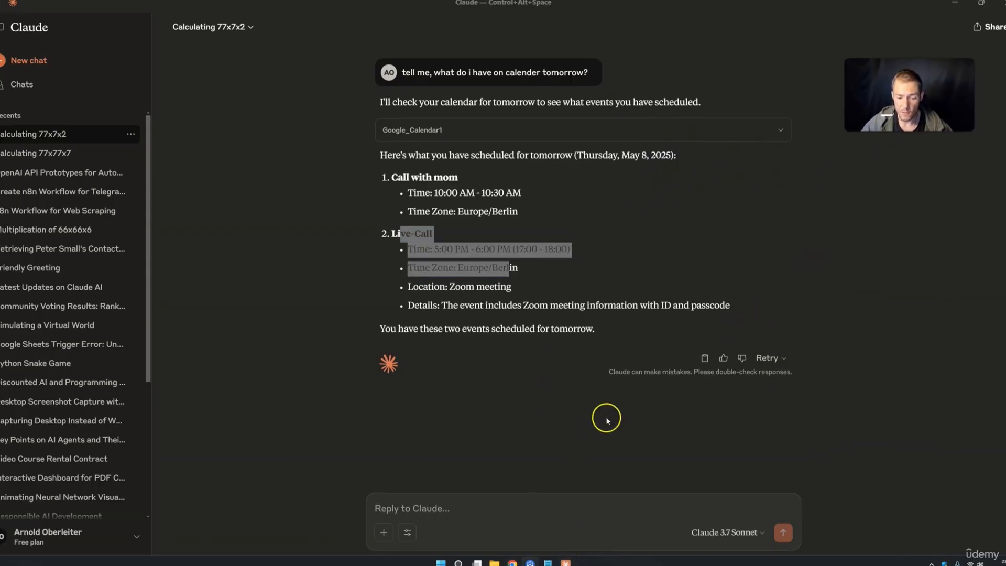
# Look over the tools the n8n connection provides in Claude's tool options
pyautogui.click(408, 534)
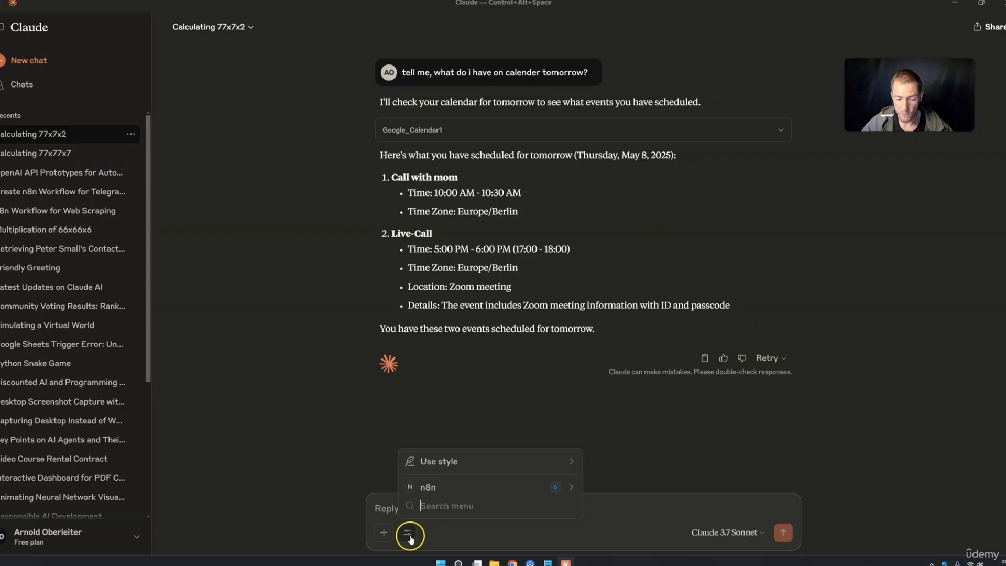
pyautogui.click(432, 487)
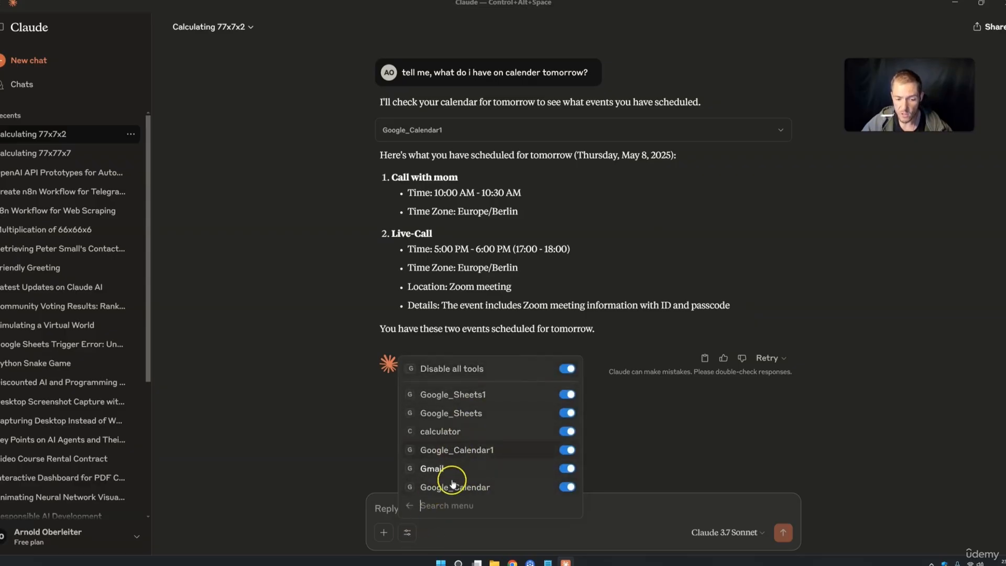
pyautogui.click(633, 457)
pyautogui.click(406, 534)
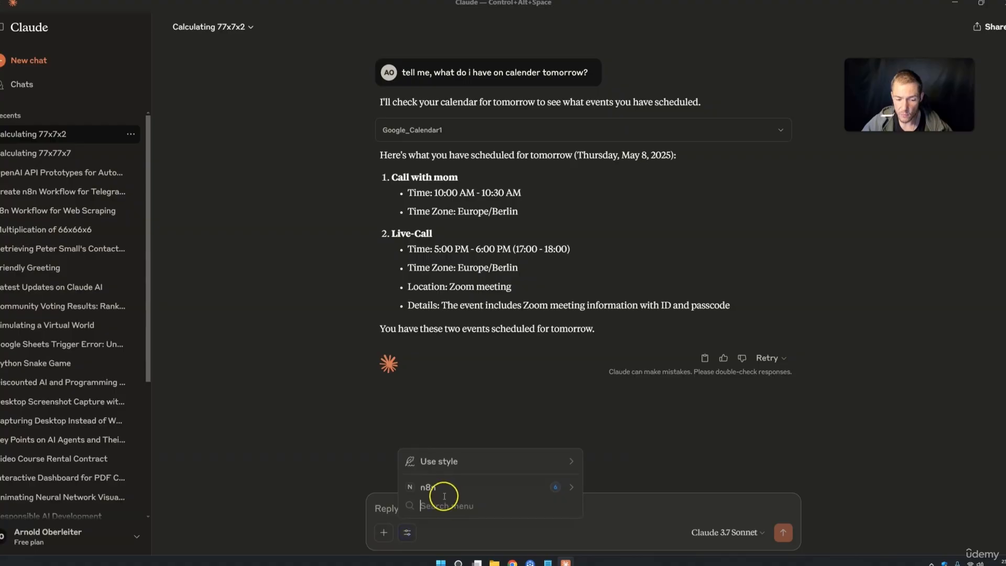
pyautogui.click(710, 458)
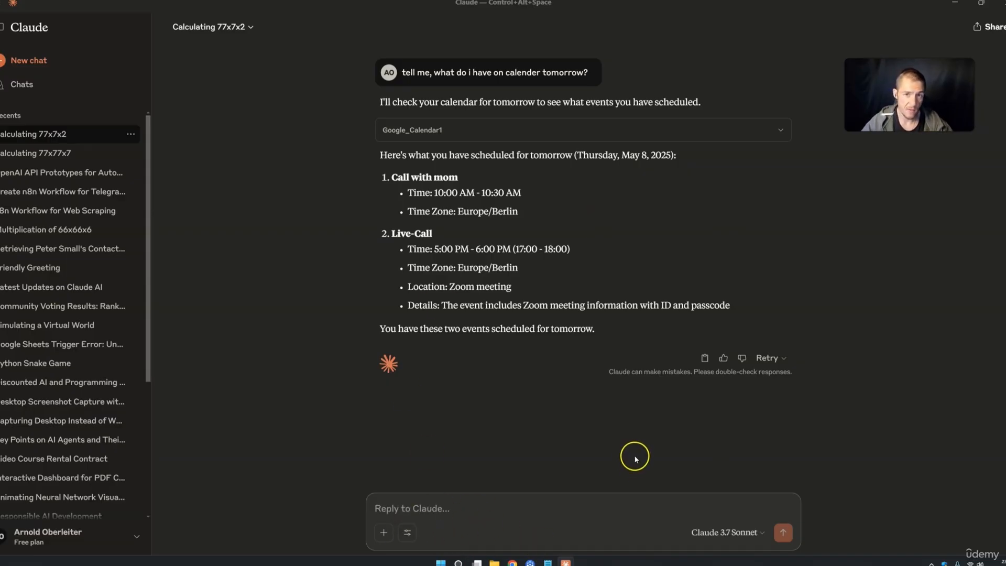
# Quit Claude Desktop and relaunch it from the system tray
pyautogui.click(1001, 7)
pyautogui.click(931, 563)
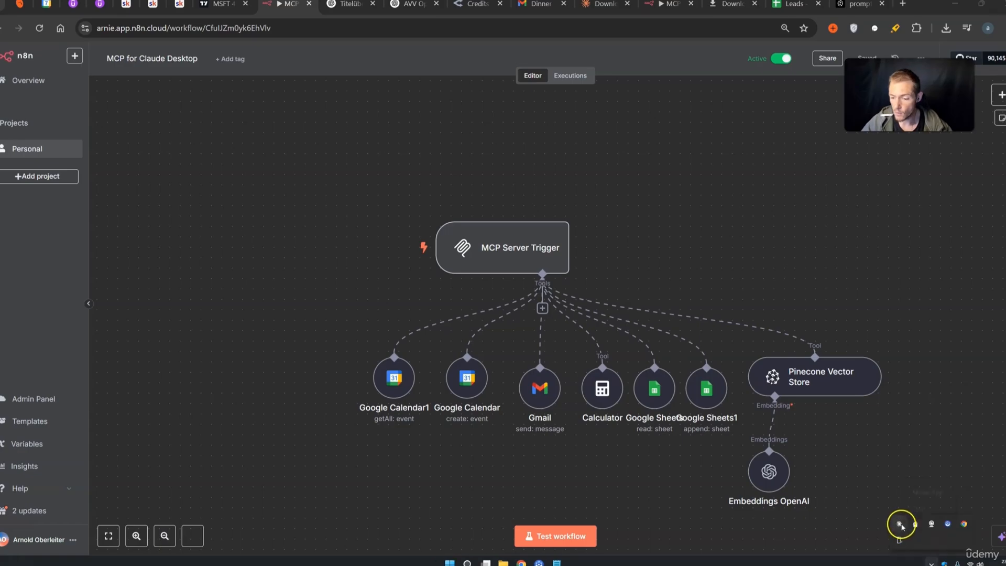
pyautogui.click(899, 524)
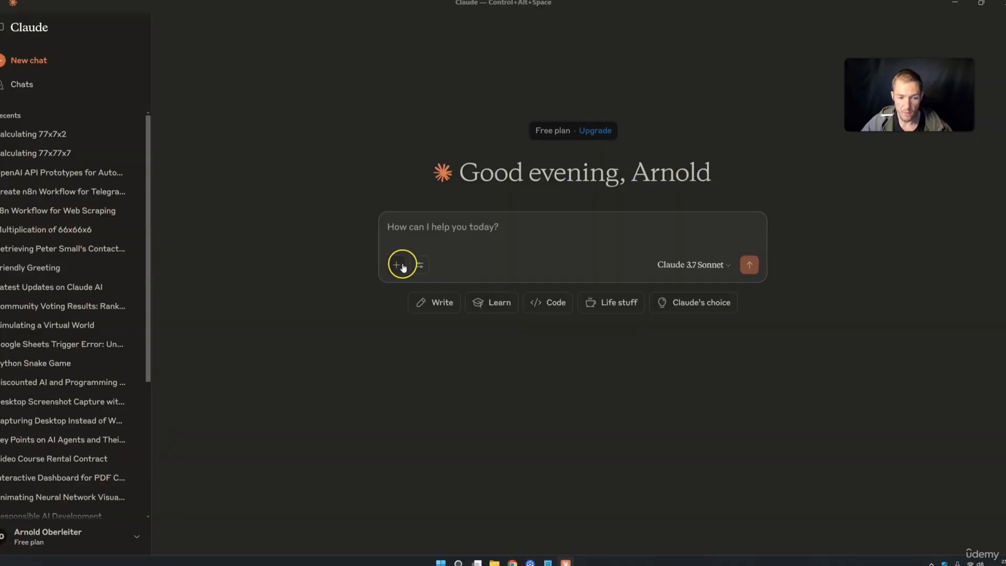
# Confirm Vectorstore now appears among the n8n tools in Claude
pyautogui.click(419, 264)
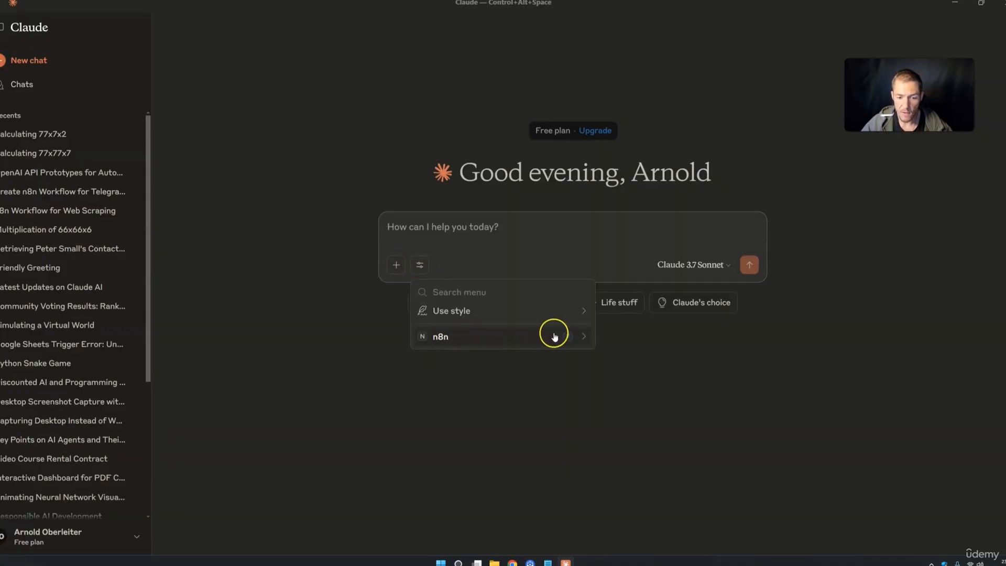
pyautogui.click(498, 337)
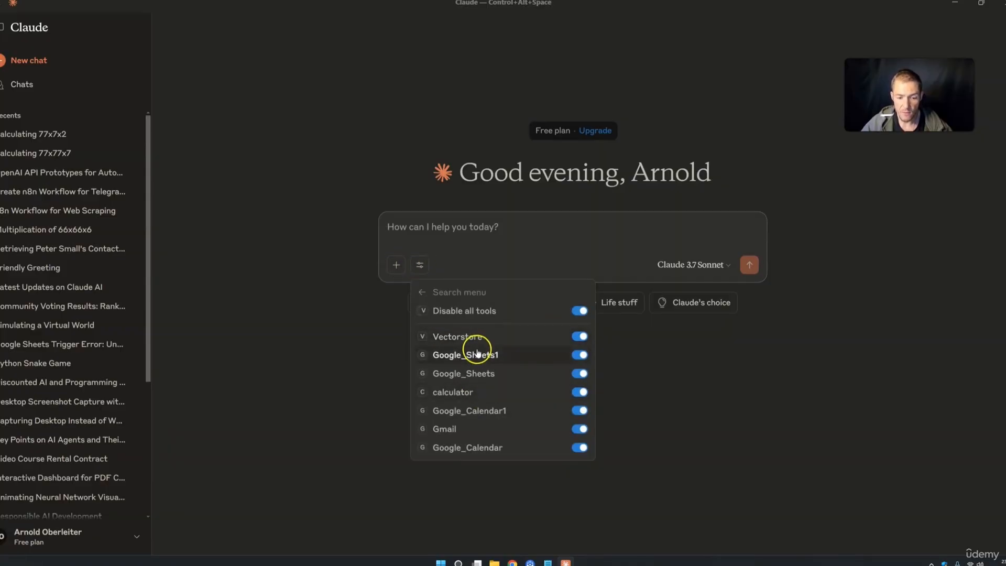
pyautogui.click(465, 231)
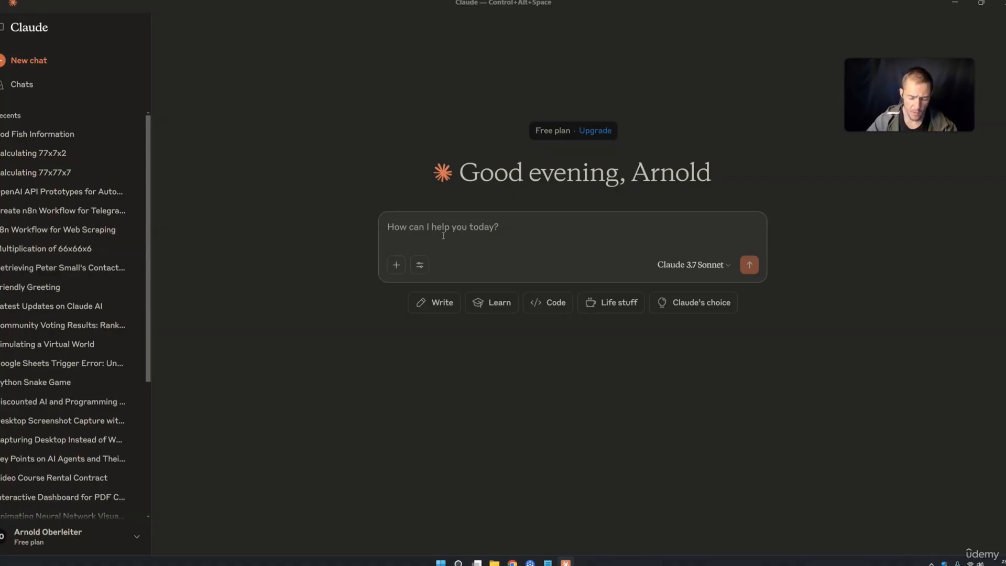
# Ask Claude for the best tips on prompting diffusion models using the vectorstore
pyautogui.write('what are the best tipps')
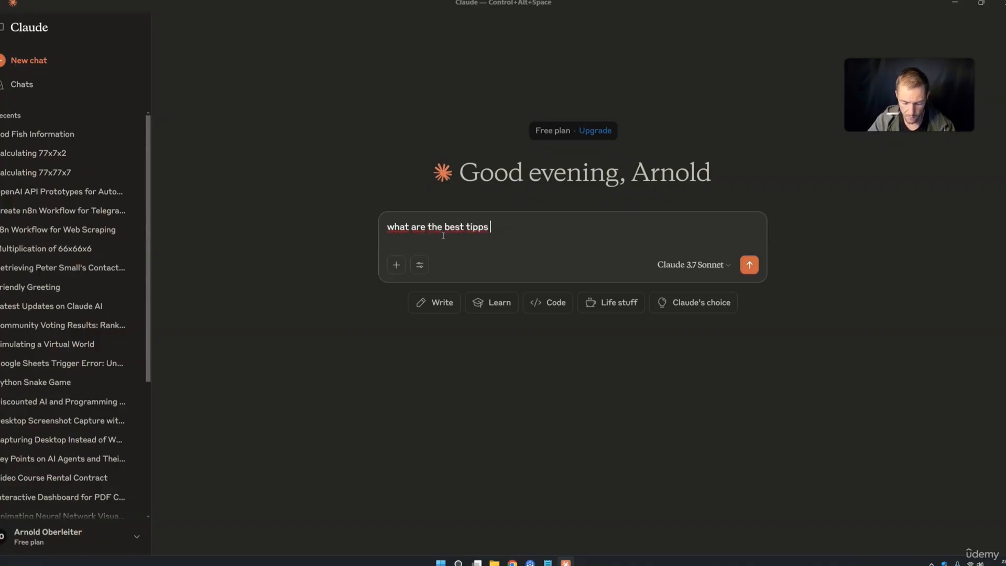
pyautogui.write('for prompting diffuison models use the c')
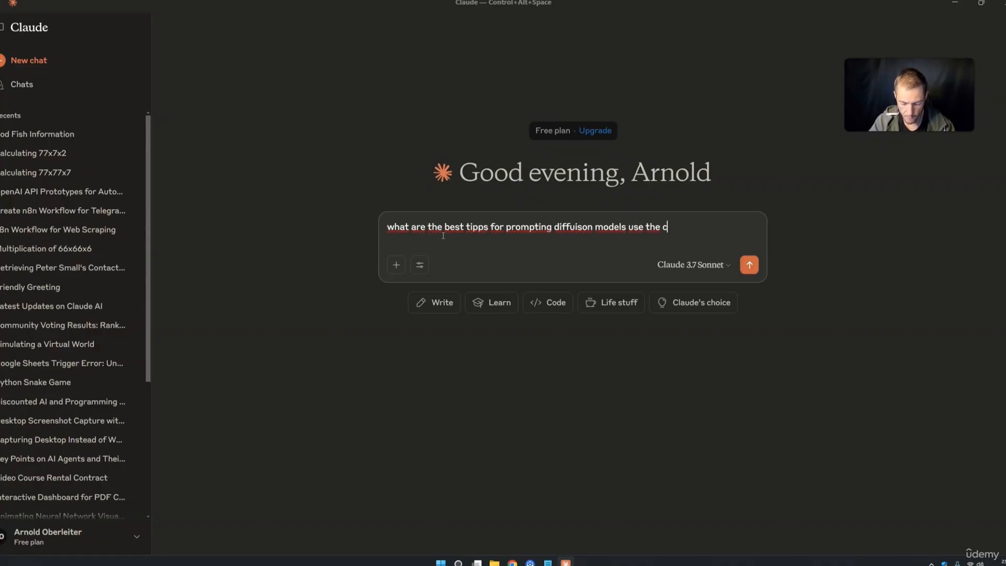
pyautogui.write('e')
pyautogui.press('Return')
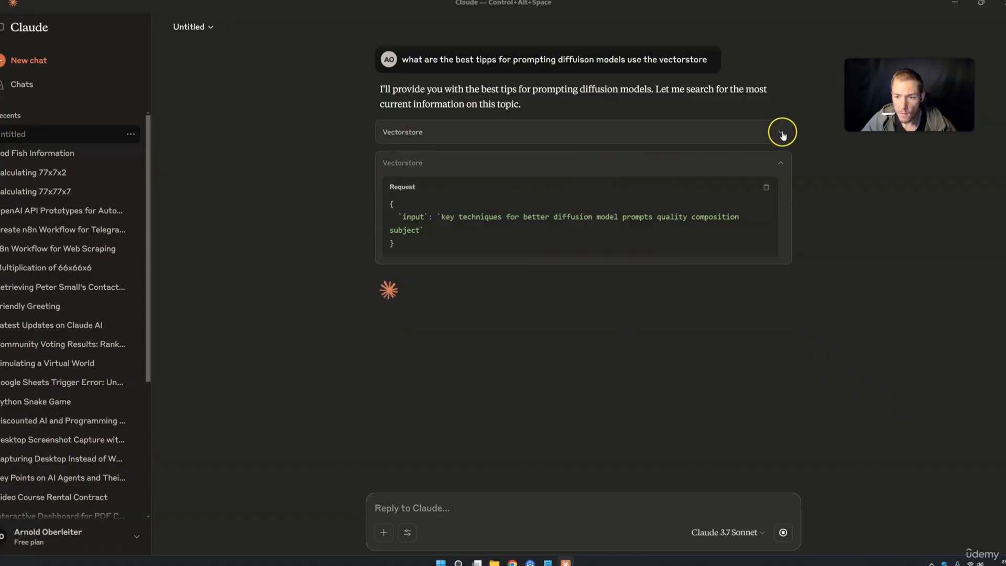
# Expand the first Vectorstore call and read through its retrieved prompt-engineering text and metadata
pyautogui.click(780, 133)
pyautogui.scroll(-5, 577, 246)
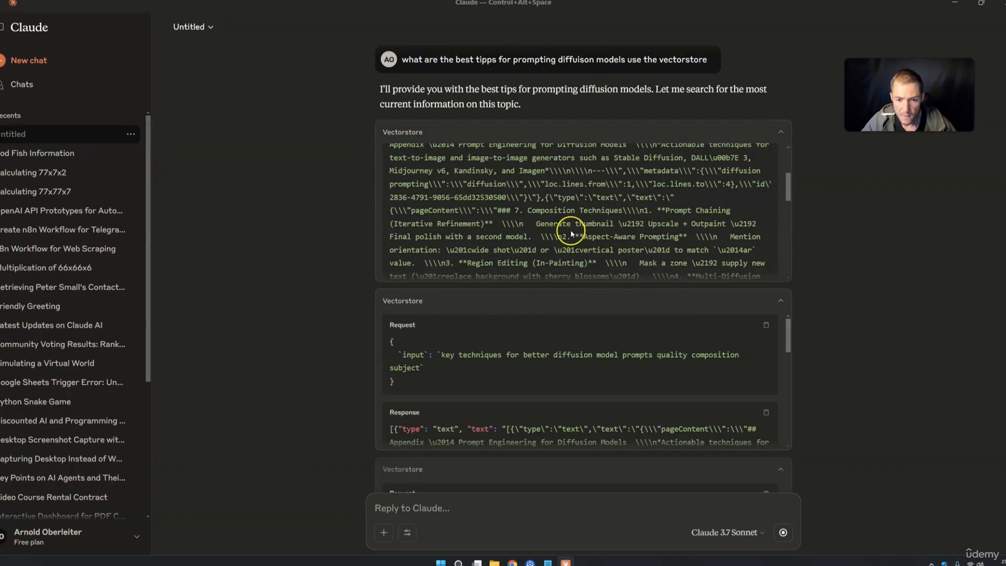
pyautogui.moveTo(645, 184); pyautogui.dragTo(733, 189)
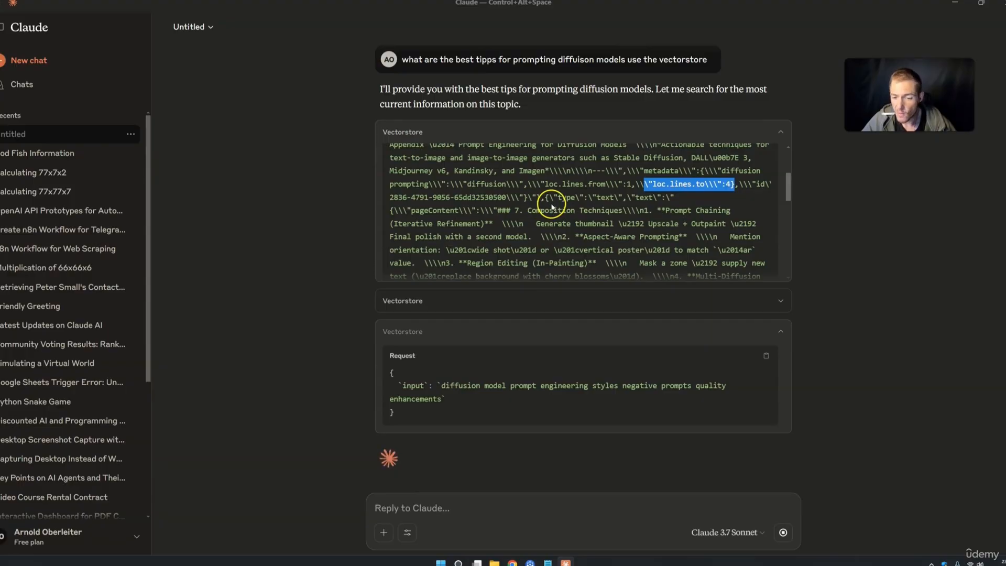
pyautogui.scroll(-10, 551, 207)
pyautogui.scroll(-5, 551, 207)
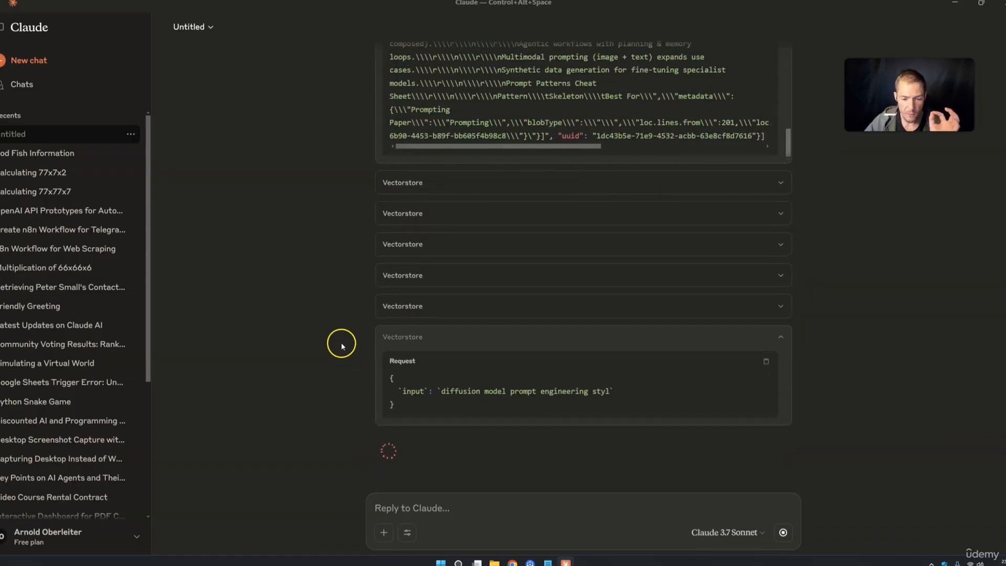
pyautogui.scroll(6, 308, 283)
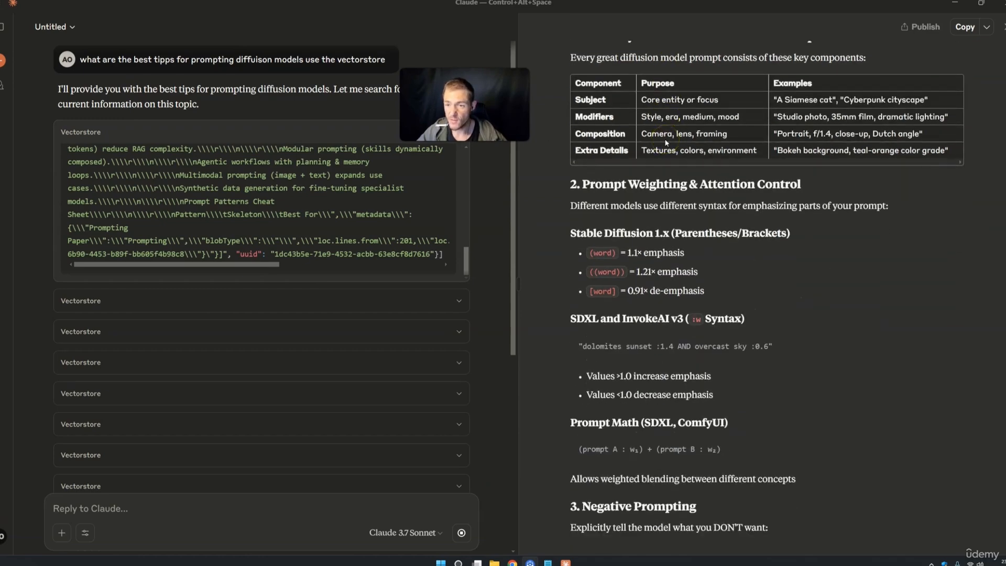
# Scroll the prompting guide and highlight the portrait prompt example, Fantasy Concept Art heading and iterative-process note
pyautogui.scroll(1, 665, 145)
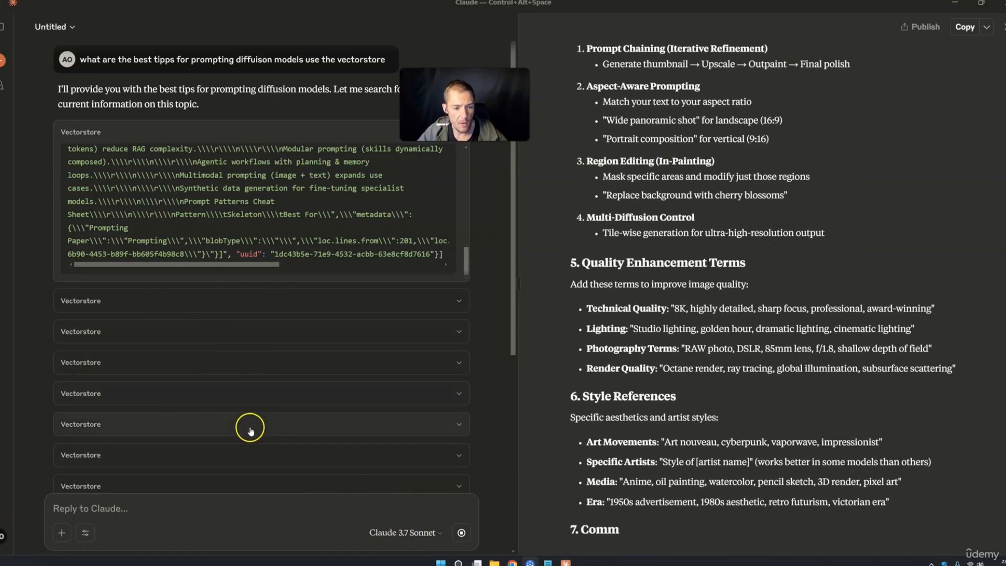
pyautogui.scroll(15, 697, 392)
pyautogui.scroll(4, 708, 386)
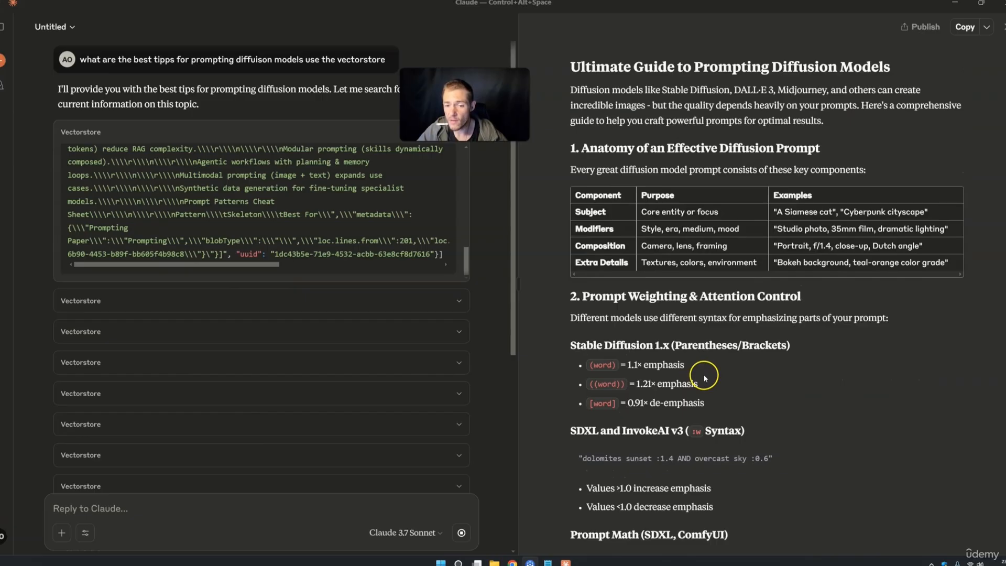
pyautogui.scroll(-20, 706, 375)
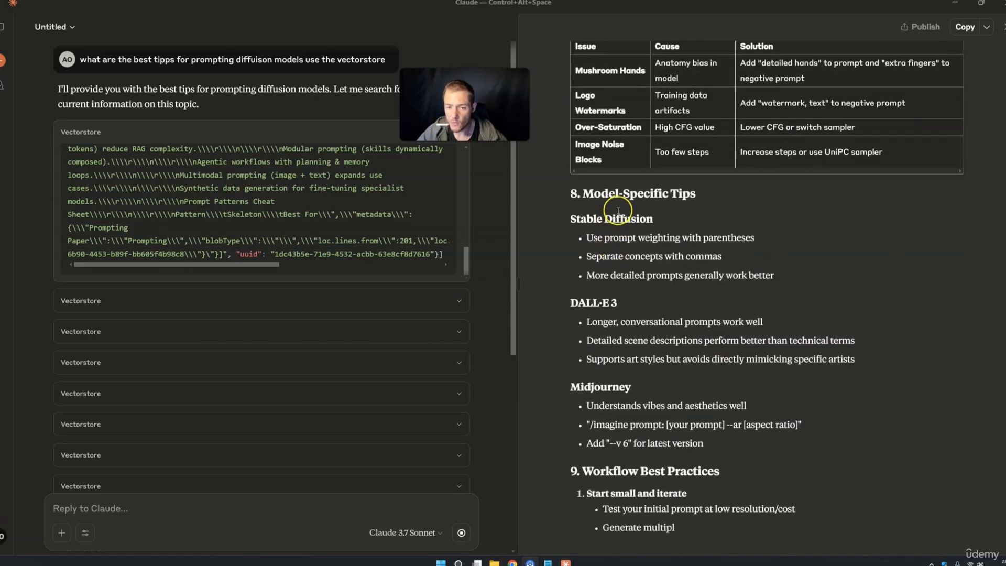
pyautogui.scroll(-3, 676, 184)
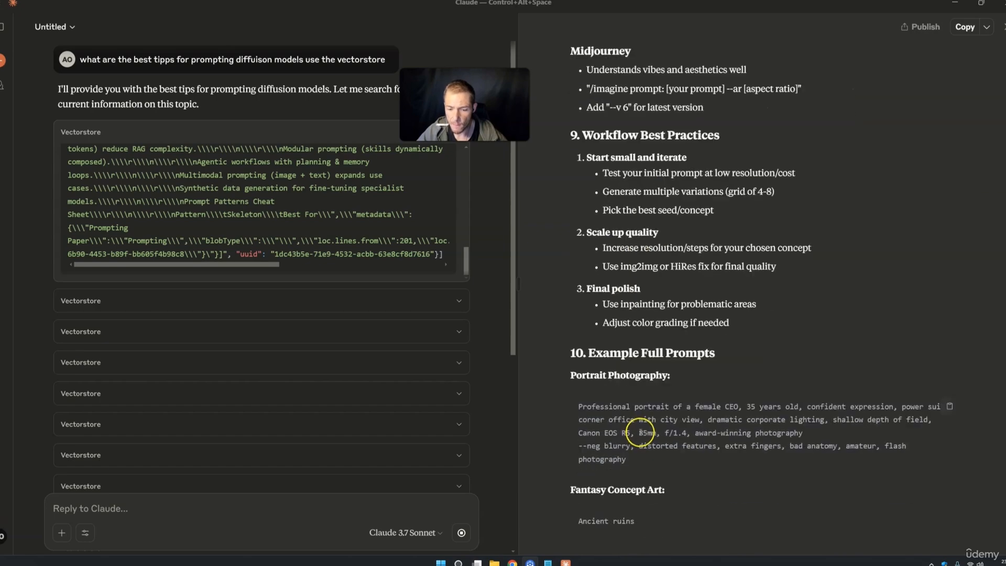
pyautogui.moveTo(591, 397); pyautogui.dragTo(669, 400)
pyautogui.moveTo(595, 412); pyautogui.dragTo(654, 446)
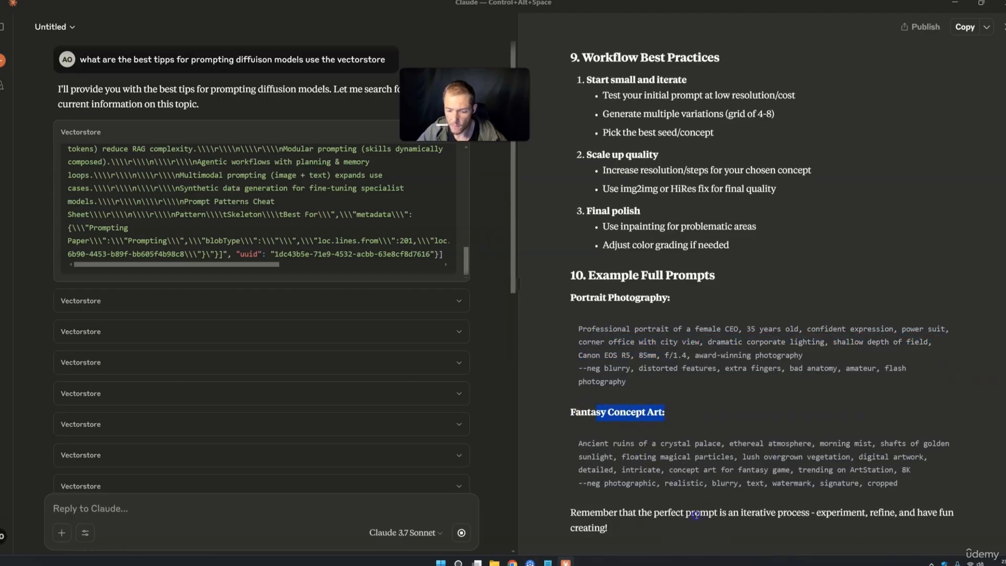
pyautogui.moveTo(767, 513); pyautogui.dragTo(792, 513)
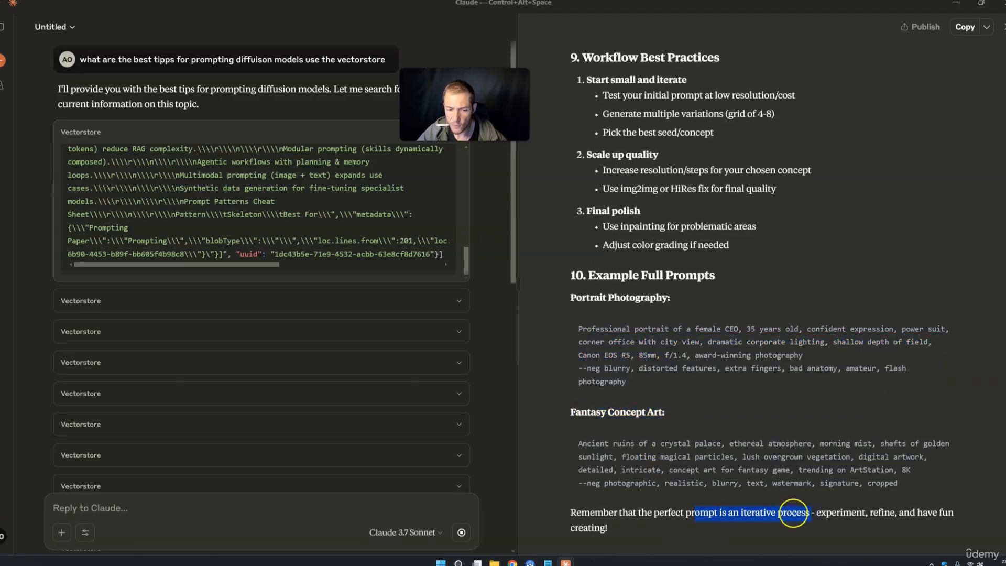
# Scroll through the rest of the guide, then switch to the n8n workflow's executions in Chrome
pyautogui.scroll(-10, 388, 389)
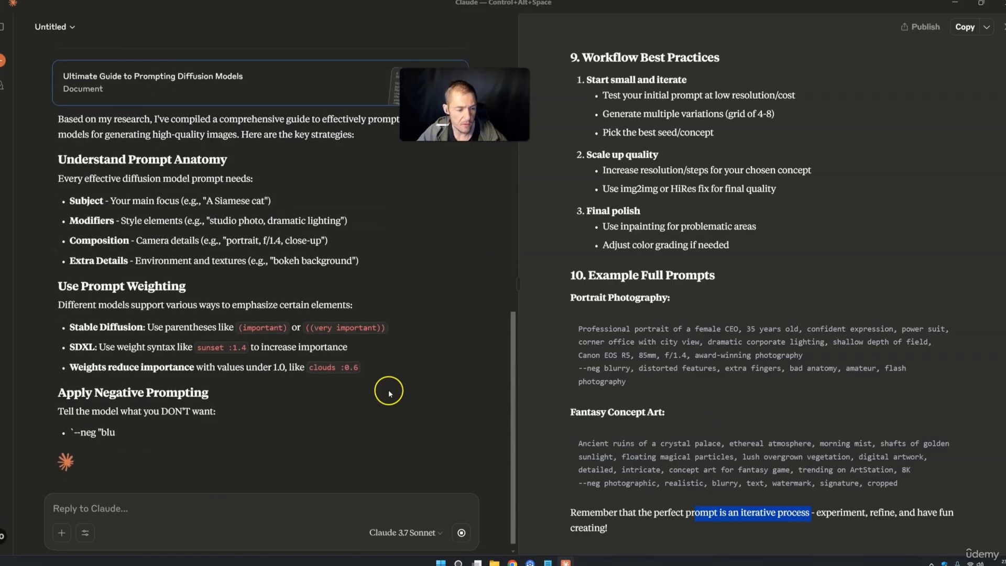
pyautogui.scroll(1, 262, 293)
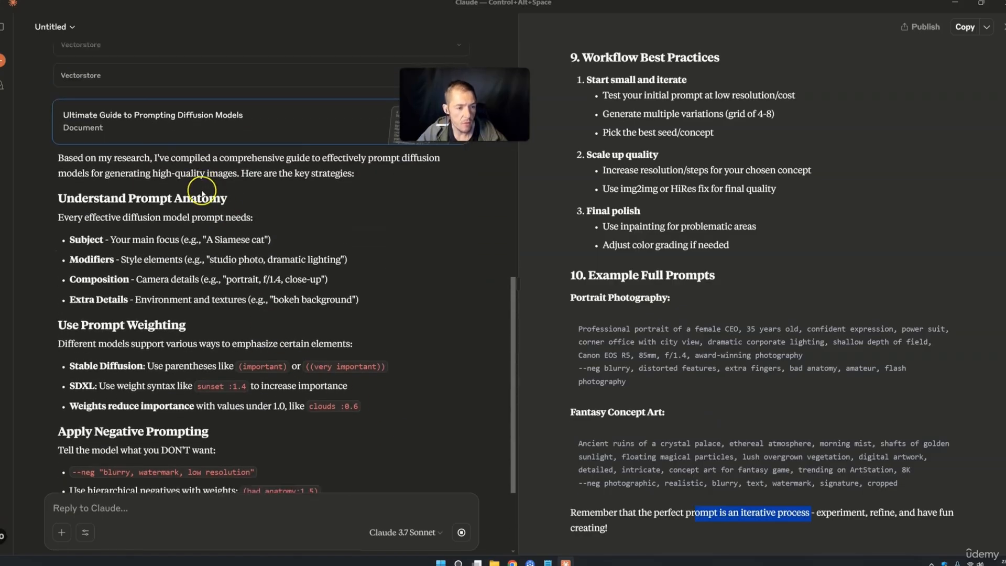
pyautogui.scroll(-4, 202, 194)
pyautogui.scroll(-1, 204, 318)
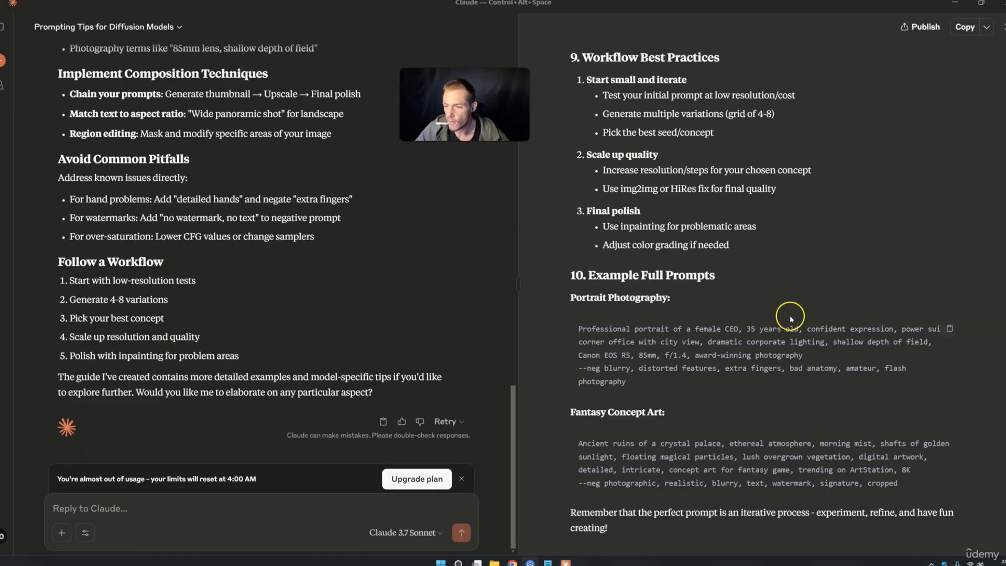
pyautogui.moveTo(989, 425); pyautogui.dragTo(990, 43)
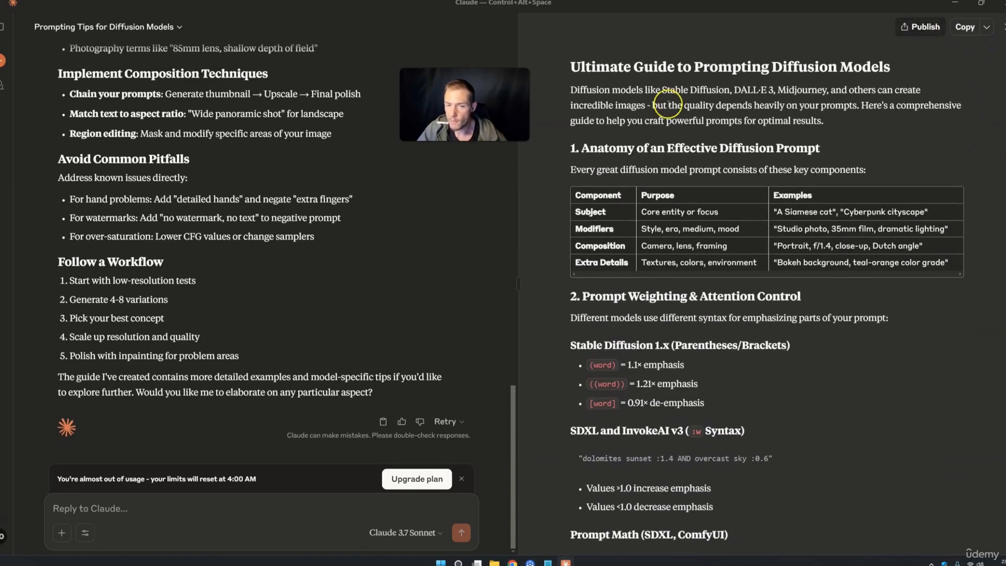
pyautogui.scroll(15, 132, 360)
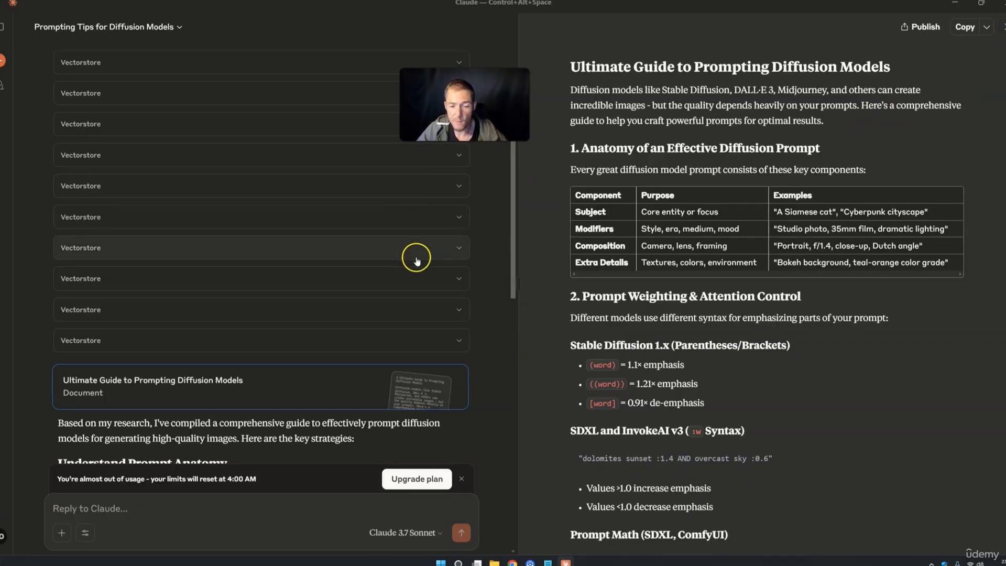
pyautogui.scroll(-15, 412, 254)
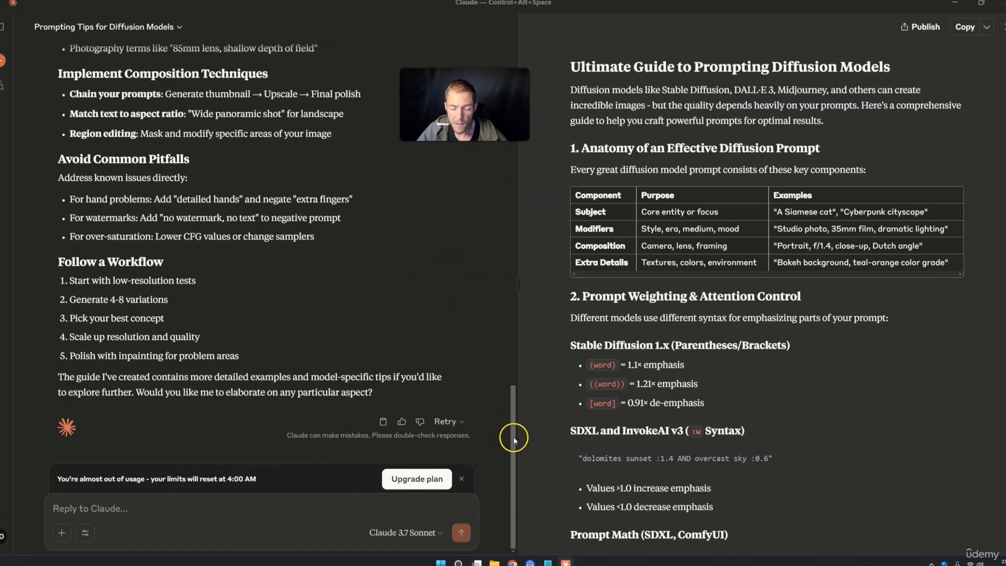
pyautogui.click(513, 561)
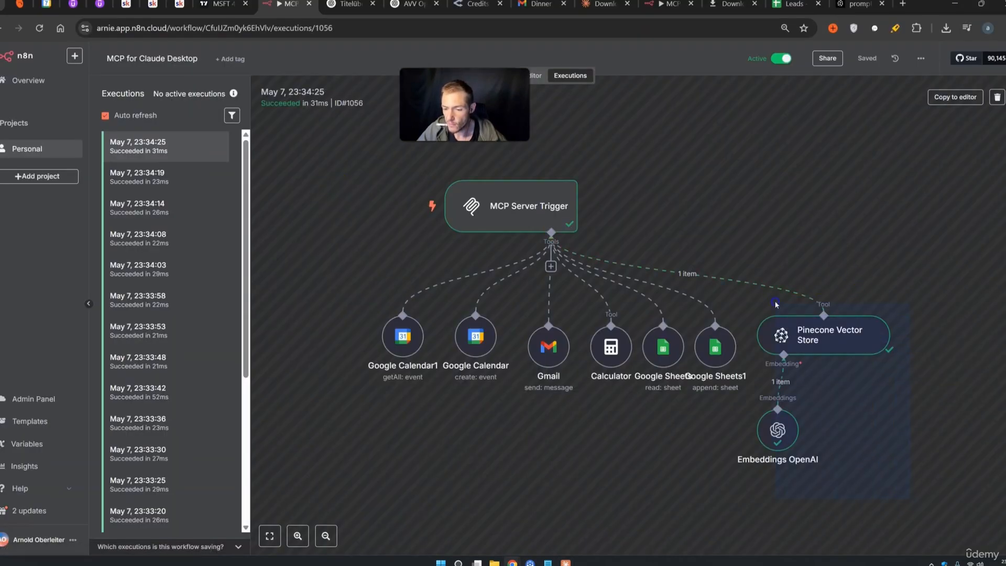
# Box-select the Pinecone Vector Store and Embeddings OpenAI nodes in execution #1056
pyautogui.moveTo(776, 304); pyautogui.dragTo(754, 269)
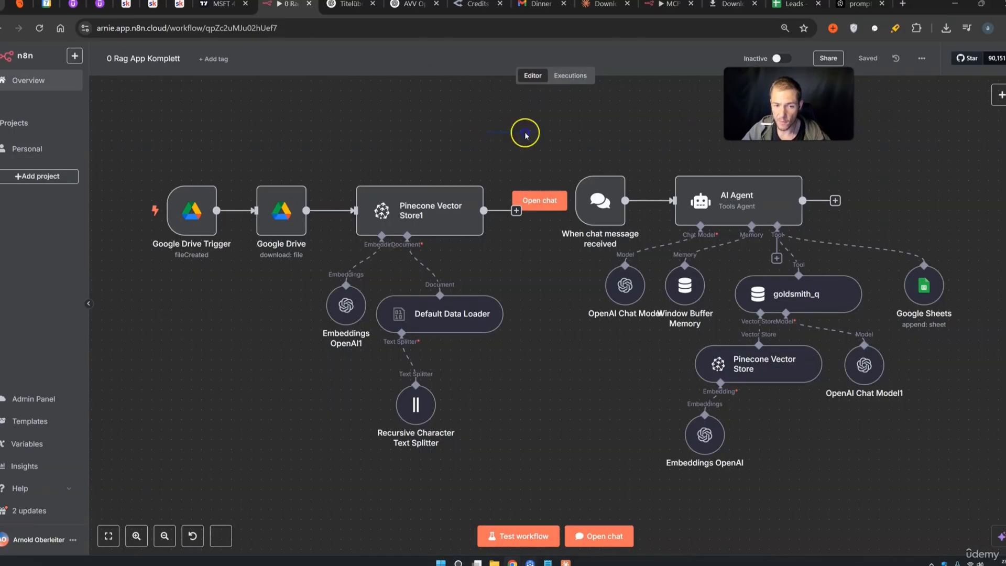
# Pan the RAG workflow and box-select its Google Drive ingestion, scraping, and embeddings/splitter/loader nodes
pyautogui.moveTo(469, 121); pyautogui.dragTo(672, 143)
pyautogui.moveTo(286, 145); pyautogui.dragTo(721, 486)
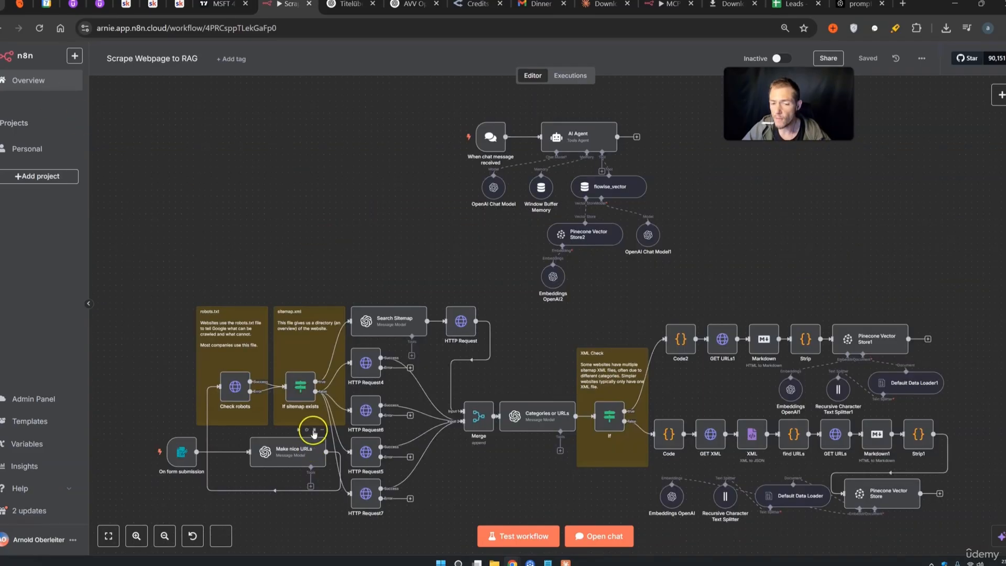
pyautogui.moveTo(145, 255); pyautogui.dragTo(962, 543)
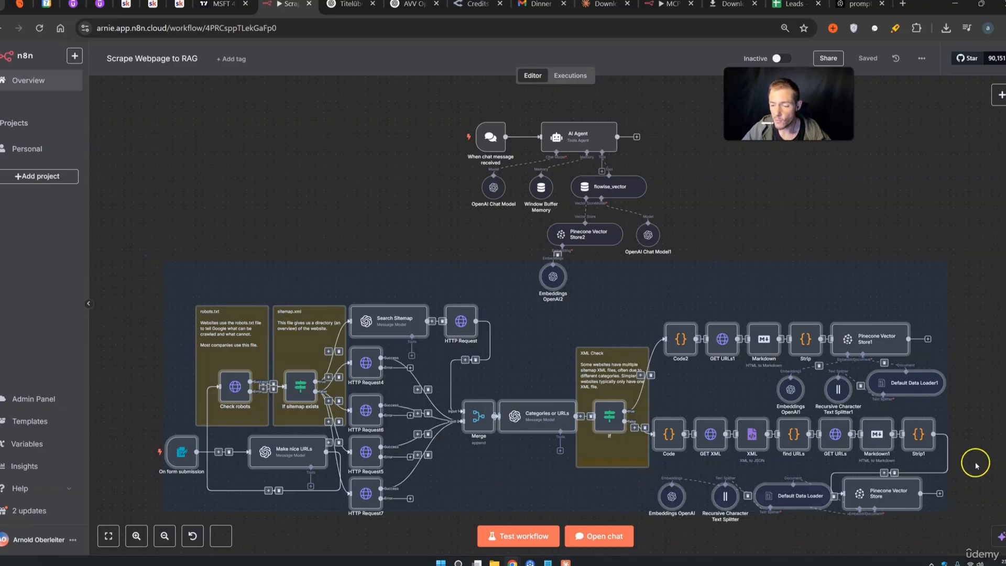
pyautogui.click(977, 432)
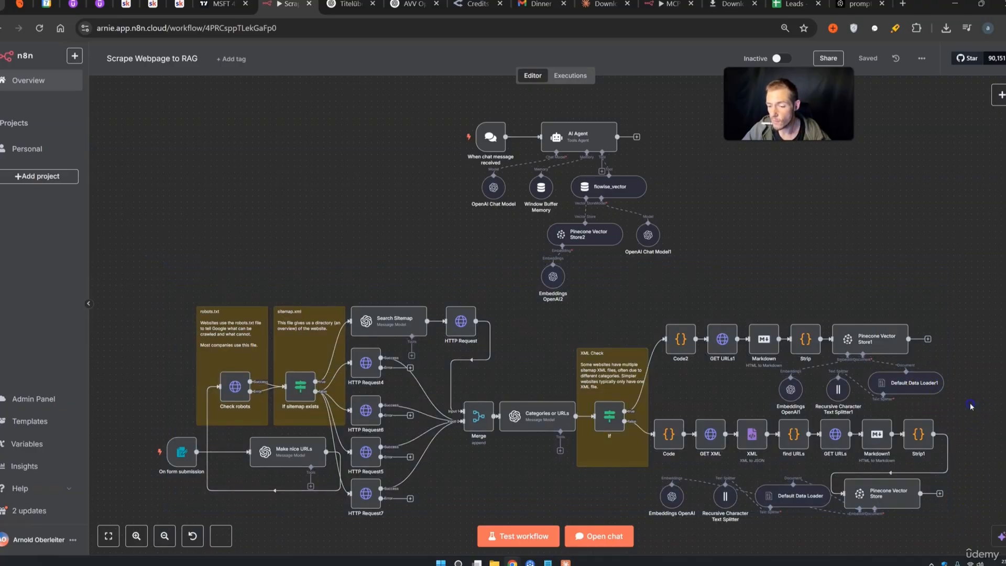
pyautogui.moveTo(792, 375); pyautogui.dragTo(760, 370)
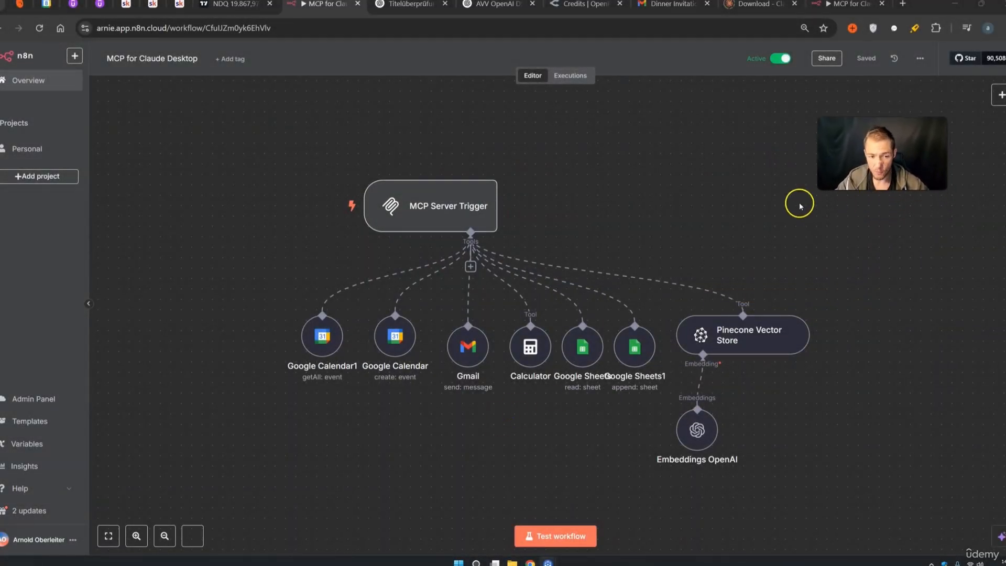
# Box-select all nine nodes of the MCP server workflow, then clear the selection
pyautogui.moveTo(217, 139); pyautogui.dragTo(791, 451)
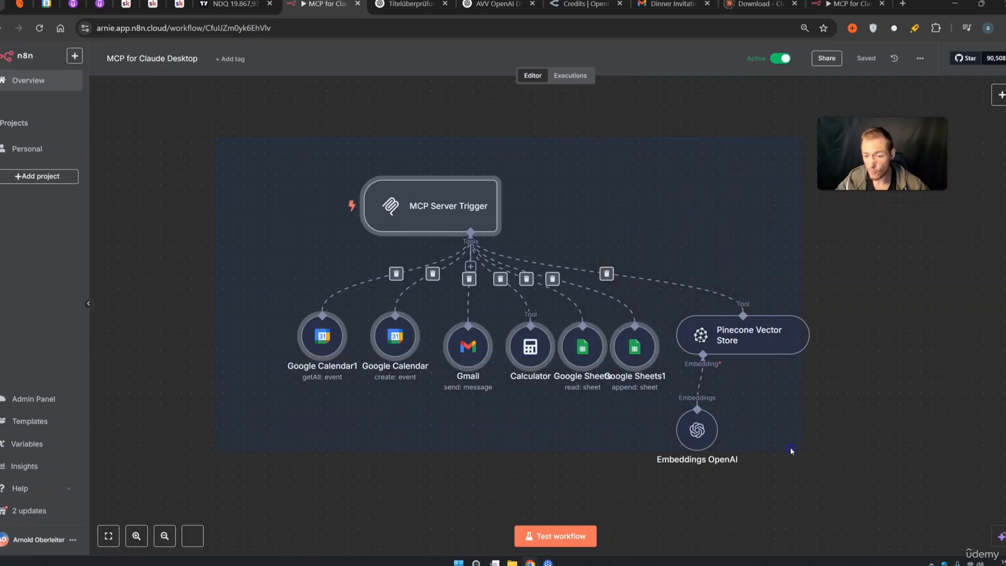
pyautogui.click(890, 419)
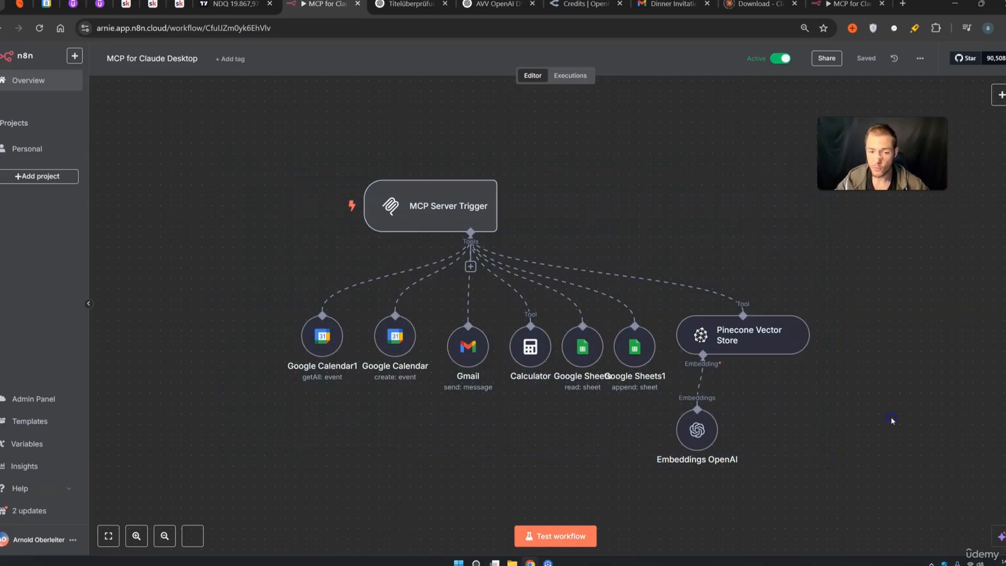
pyautogui.moveTo(400, 199)
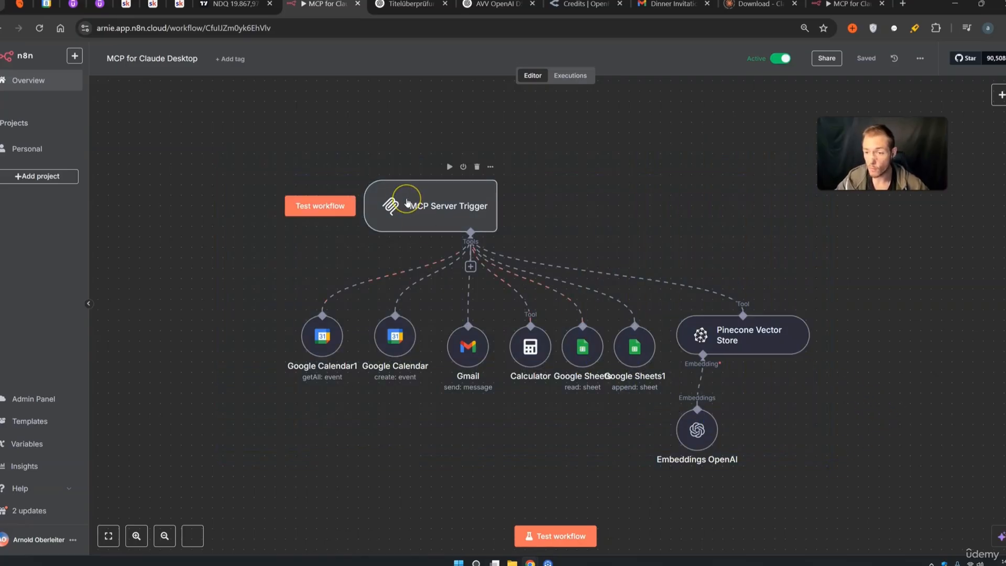
pyautogui.moveTo(882, 479); pyautogui.dragTo(244, 152)
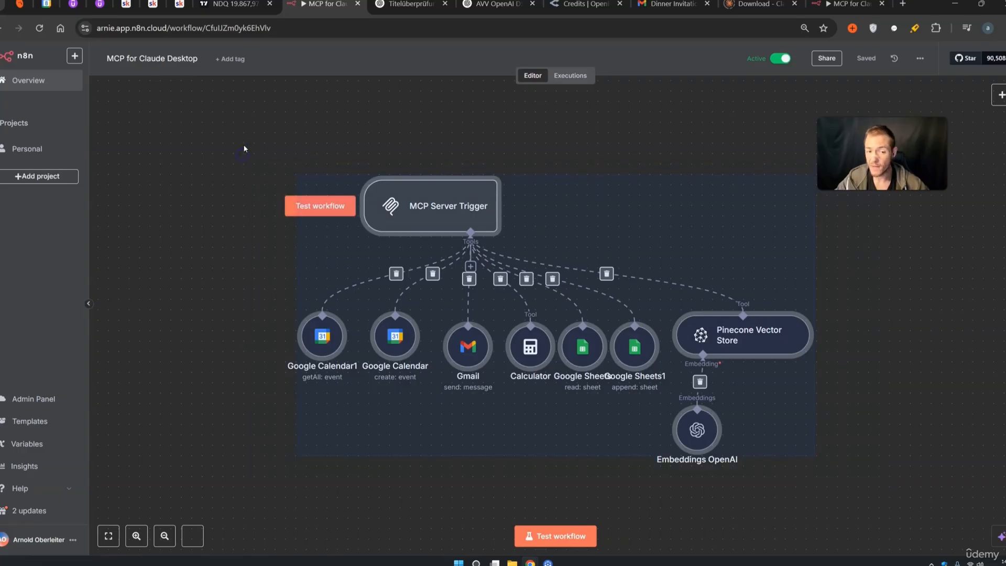
pyautogui.click(236, 135)
# Go to the Personal project's workflows and start a new empty workflow
pyautogui.click(234, 142)
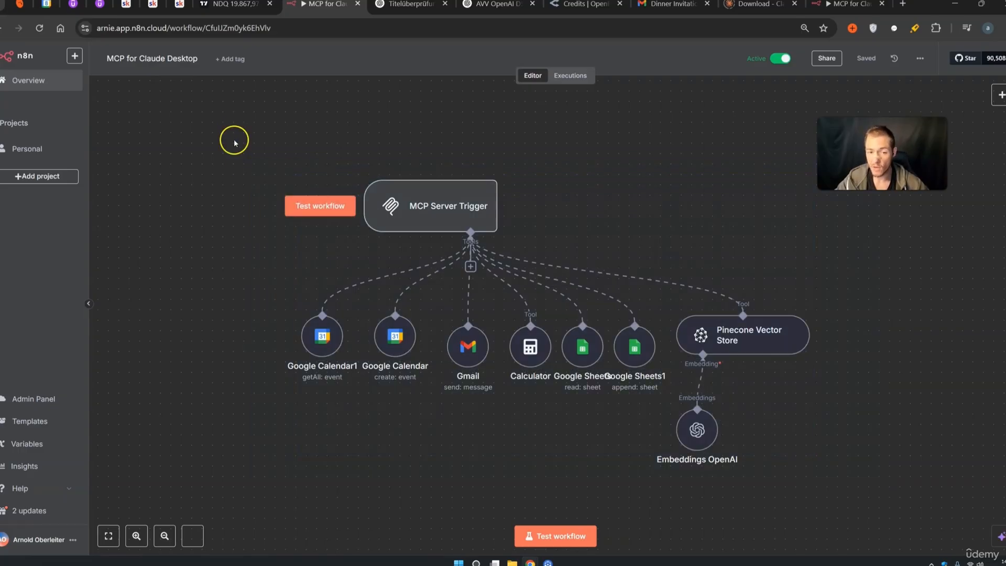
pyautogui.click(53, 147)
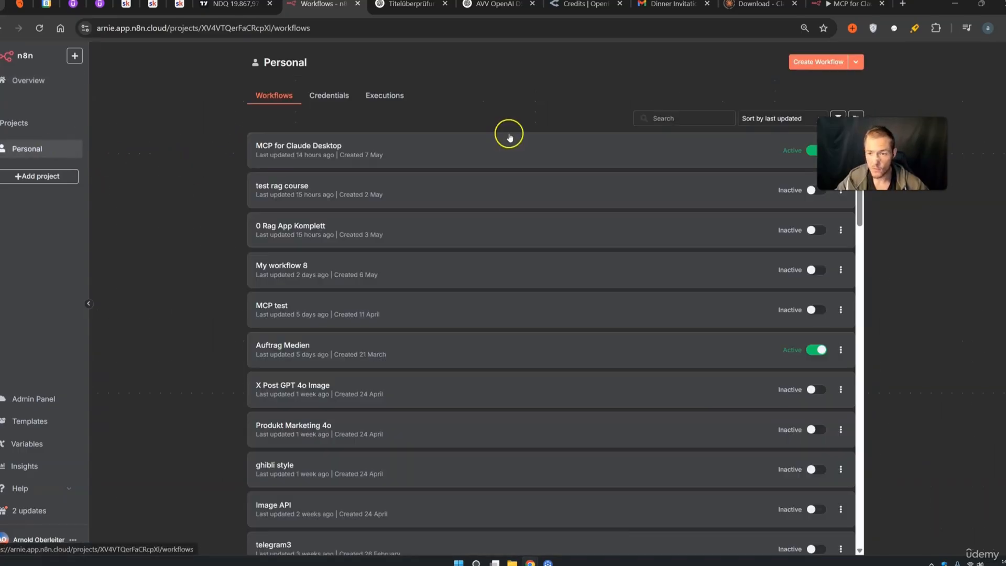
pyautogui.click(807, 62)
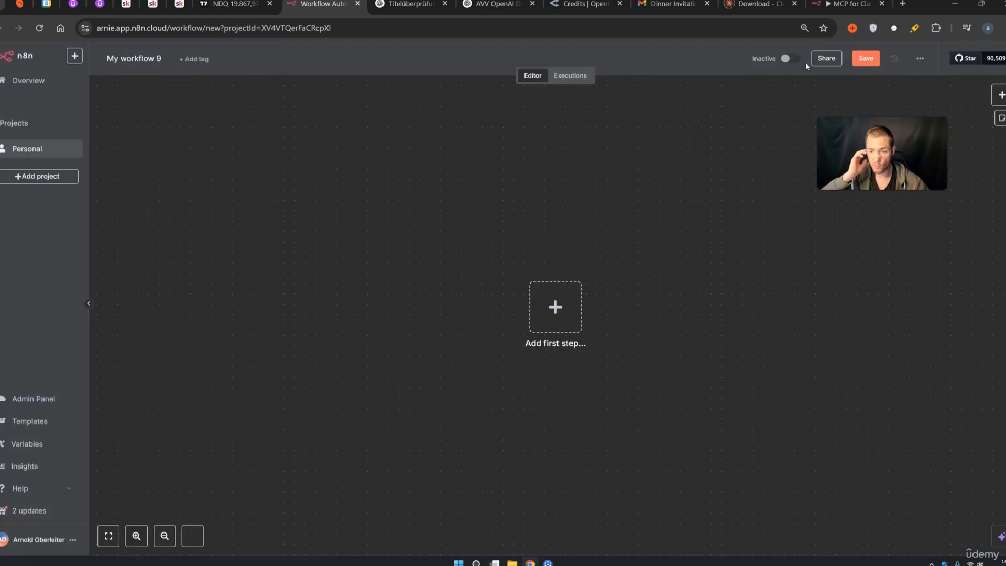
# Start the workflow with a chat message trigger feeding a new AI Agent found by searching 'ai'
pyautogui.click(576, 314)
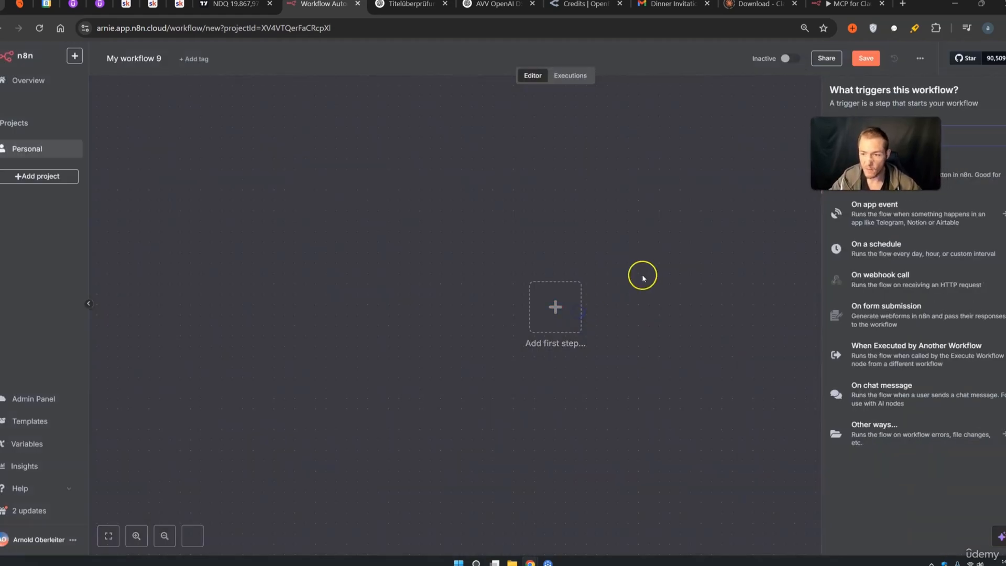
pyautogui.click(846, 135)
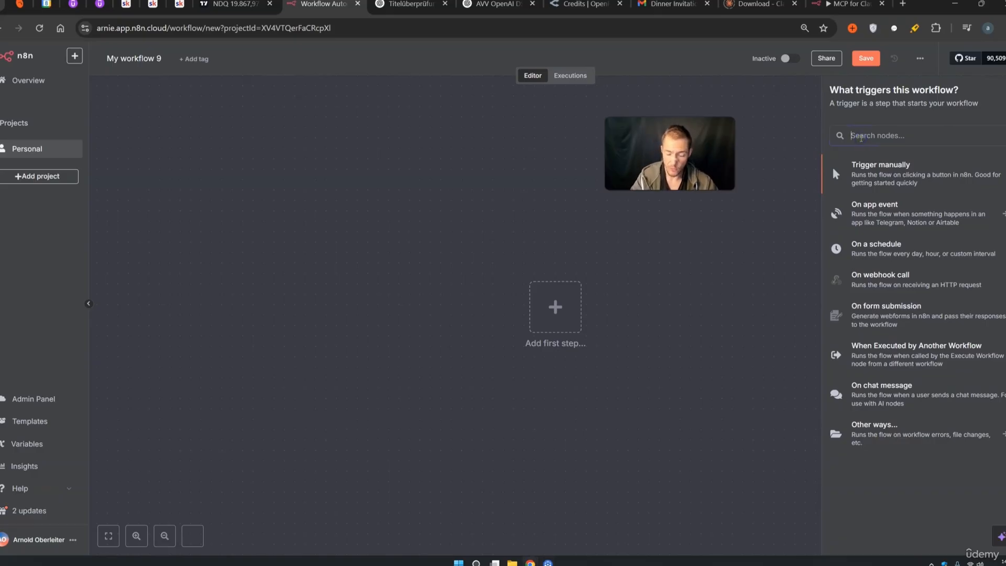
pyautogui.write('ai')
pyautogui.click(867, 220)
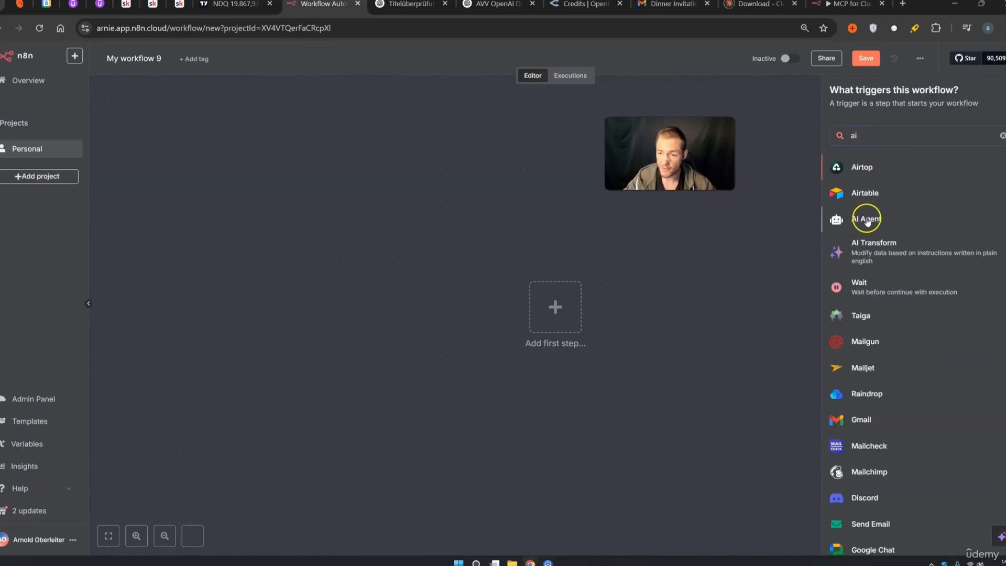
pyautogui.click(714, 64)
pyautogui.moveTo(803, 249); pyautogui.dragTo(677, 196)
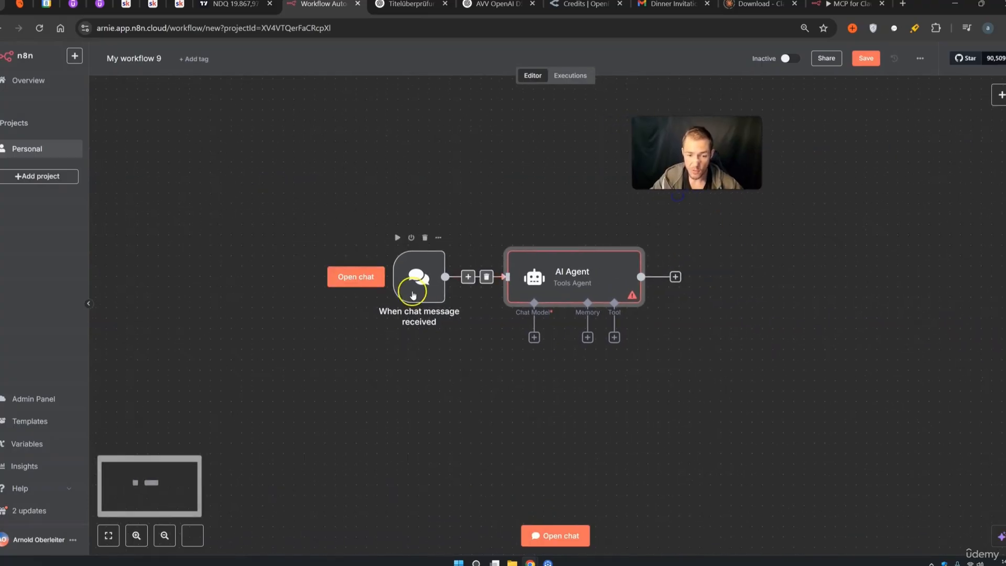
# Attach an OpenAI Chat Model to the agent, reposition the three nodes, and list available tools
pyautogui.click(534, 337)
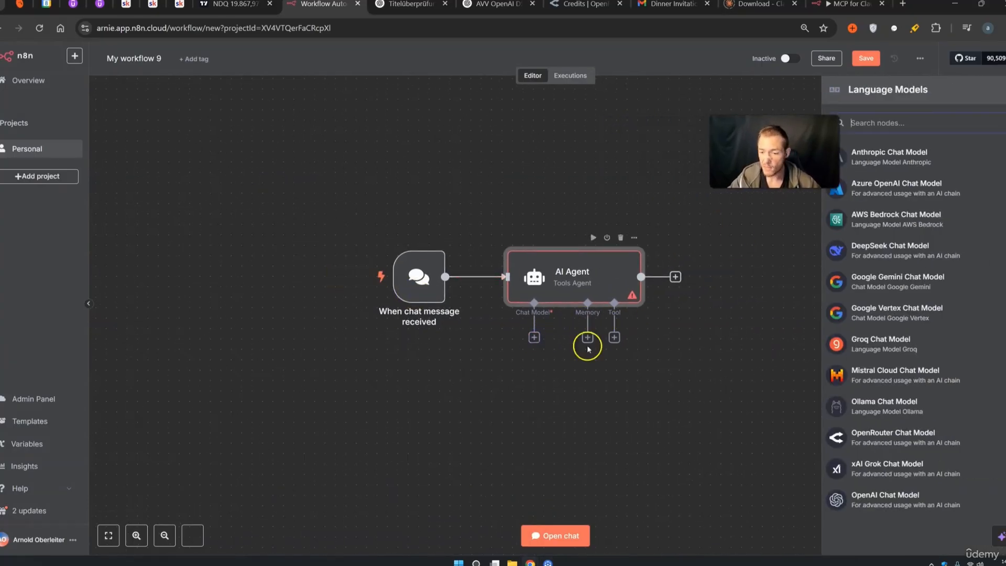
pyautogui.click(838, 497)
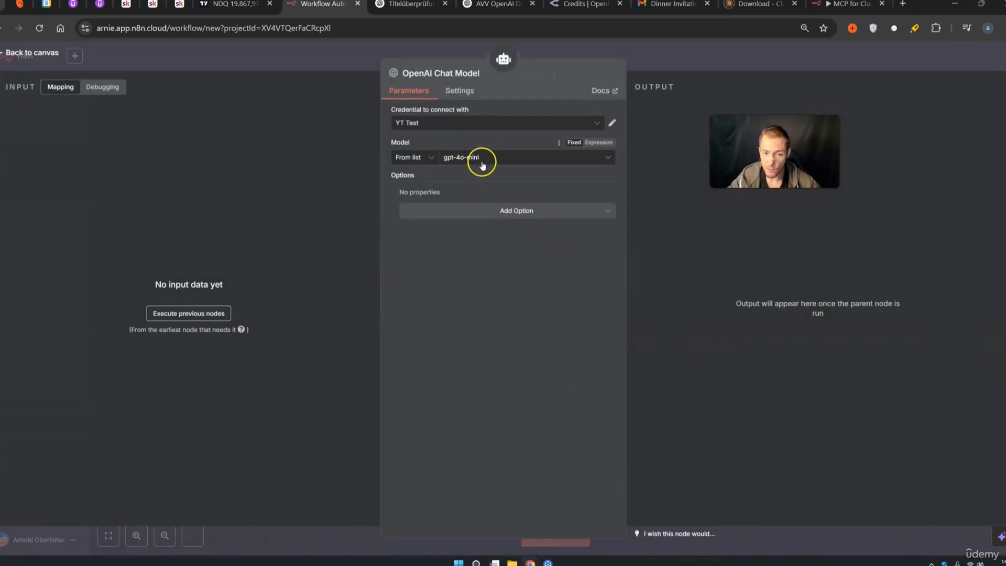
pyautogui.click(694, 70)
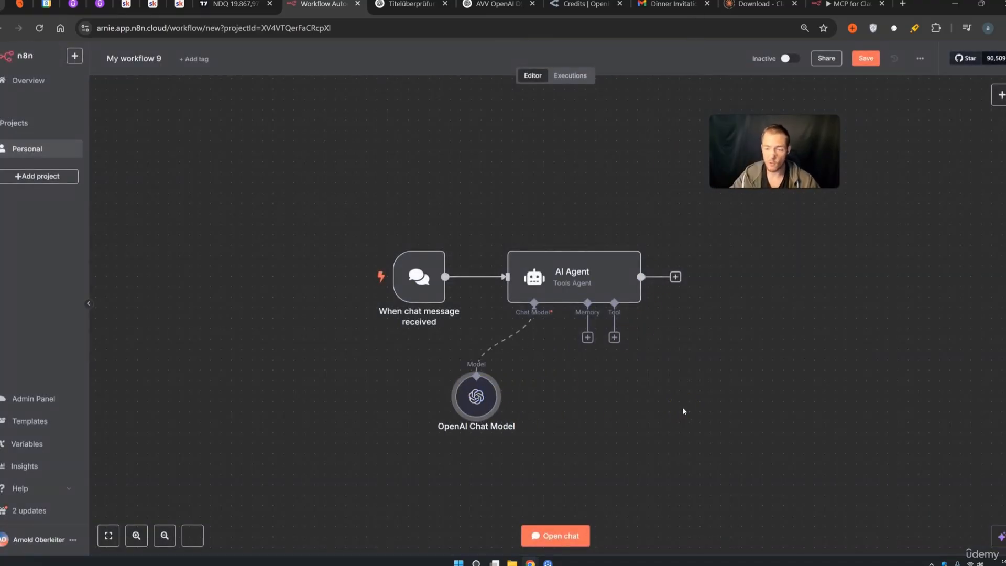
pyautogui.moveTo(680, 417); pyautogui.dragTo(292, 224)
pyautogui.moveTo(522, 279); pyautogui.dragTo(481, 206)
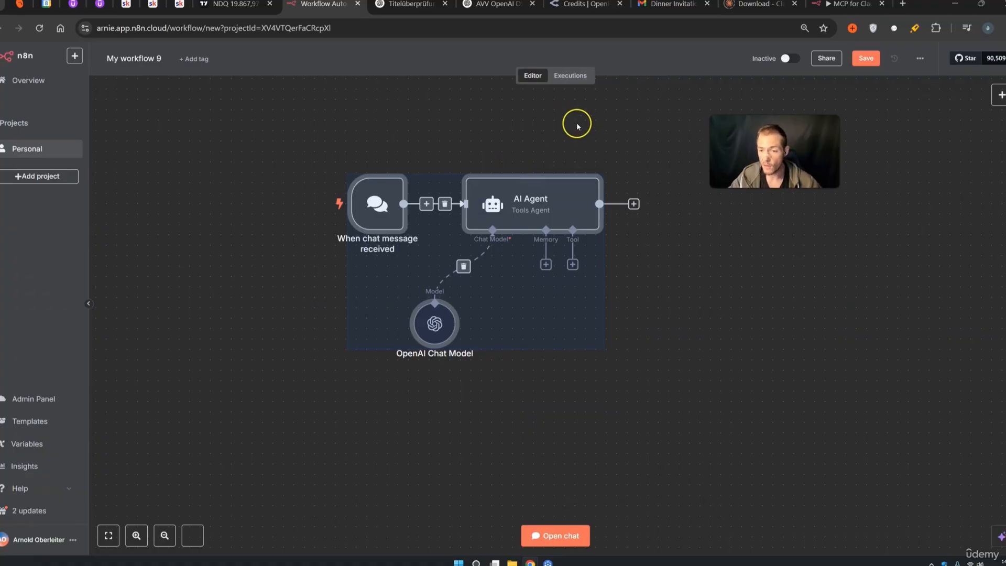
pyautogui.click(737, 258)
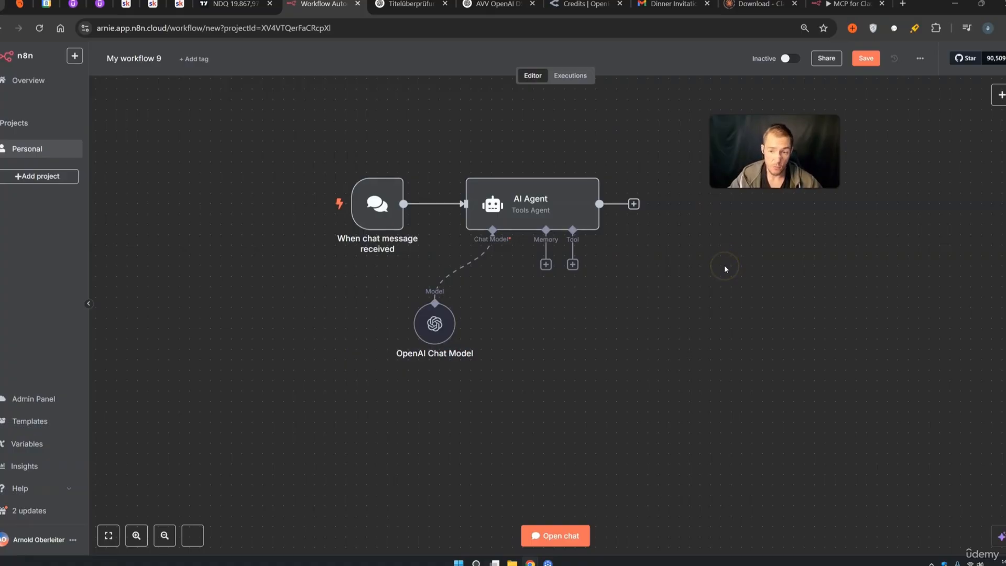
pyautogui.moveTo(734, 397); pyautogui.dragTo(306, 156)
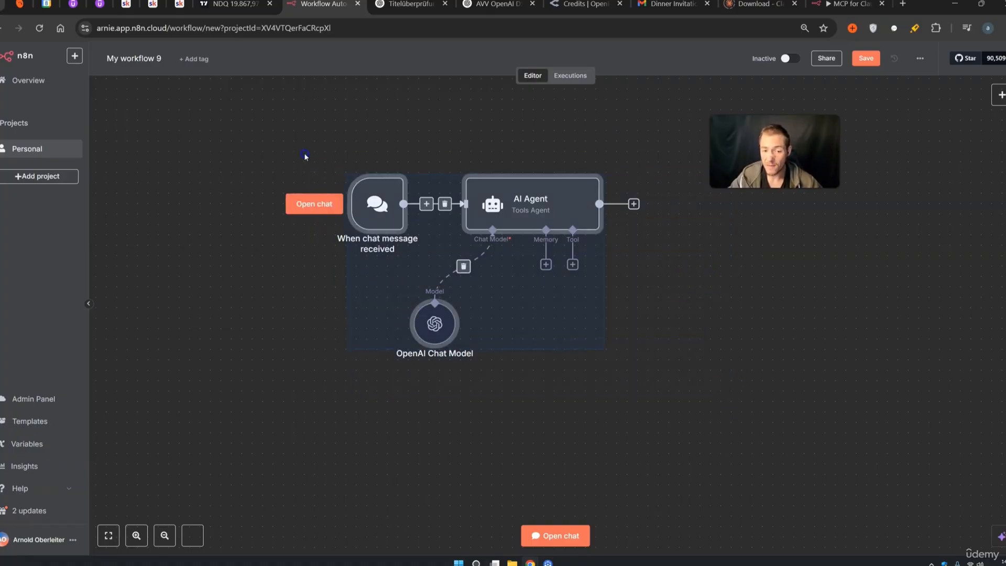
pyautogui.click(769, 388)
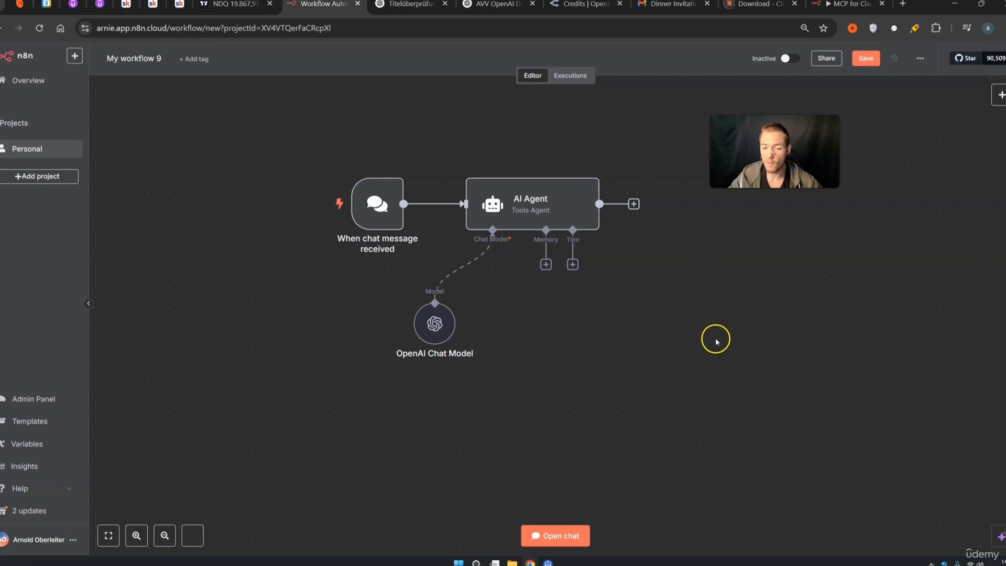
pyautogui.click(573, 264)
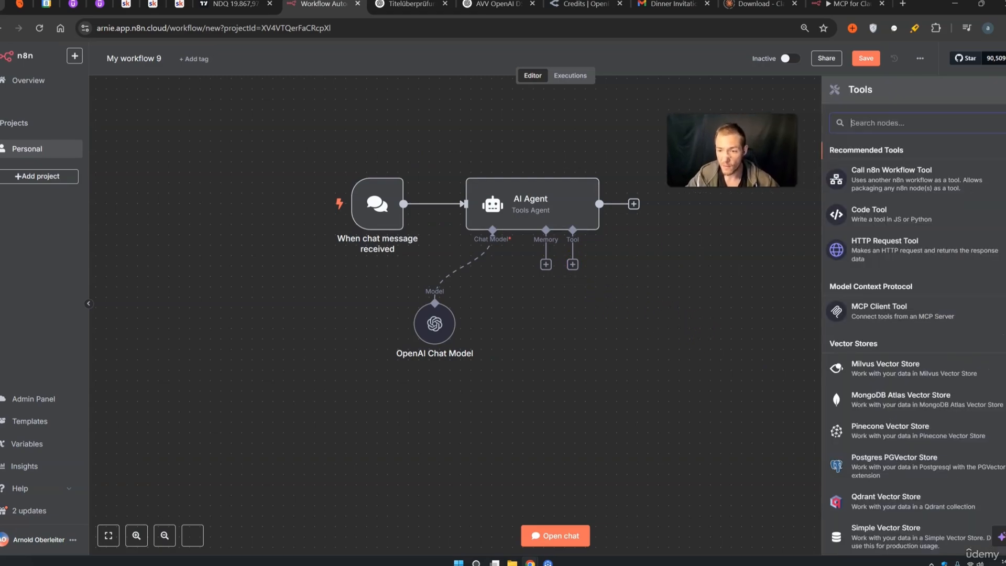
# Attach an MCP Client Tool node to the AI Agent and save the workflow named 'MCP Host'
pyautogui.click(882, 314)
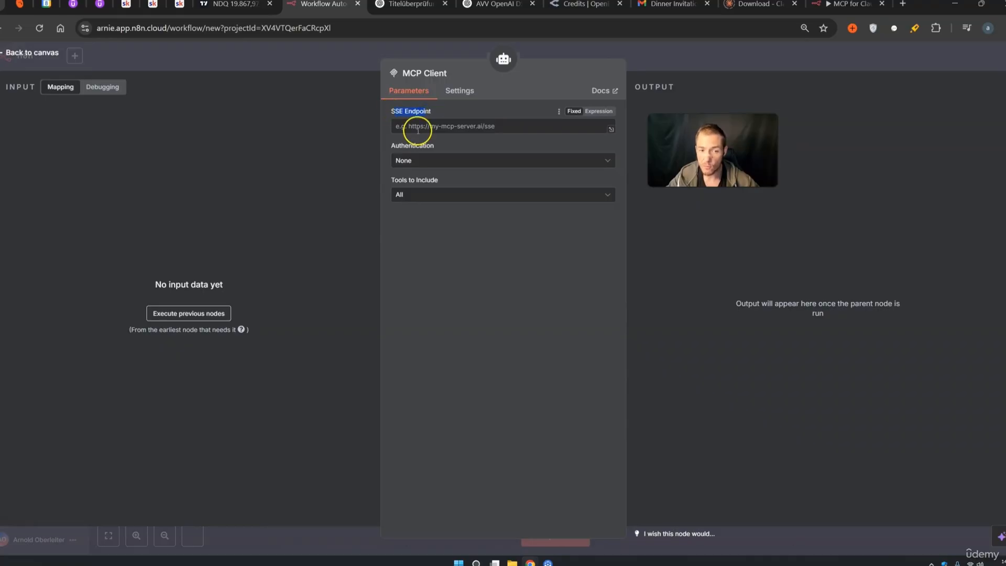
pyautogui.click(706, 65)
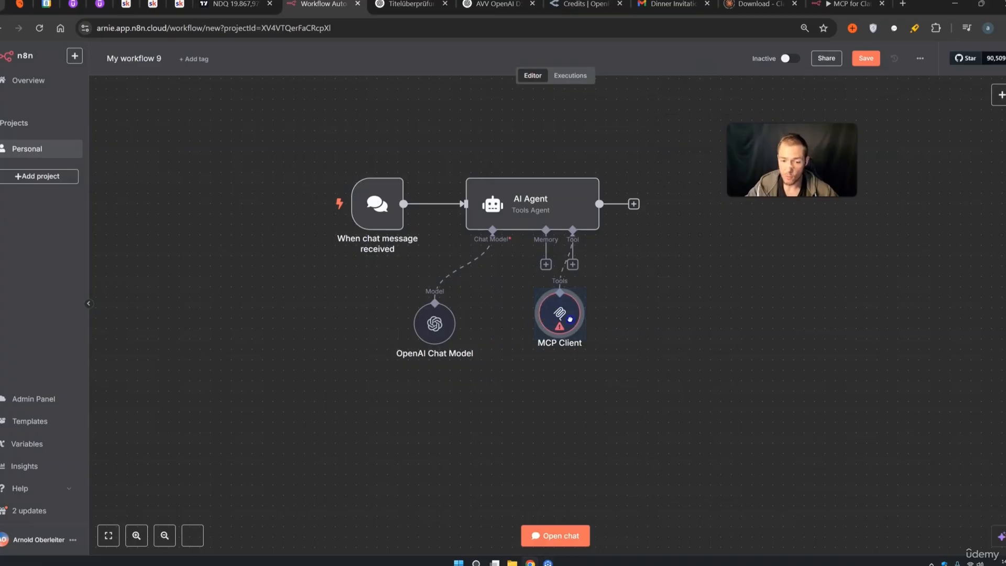
pyautogui.click(864, 60)
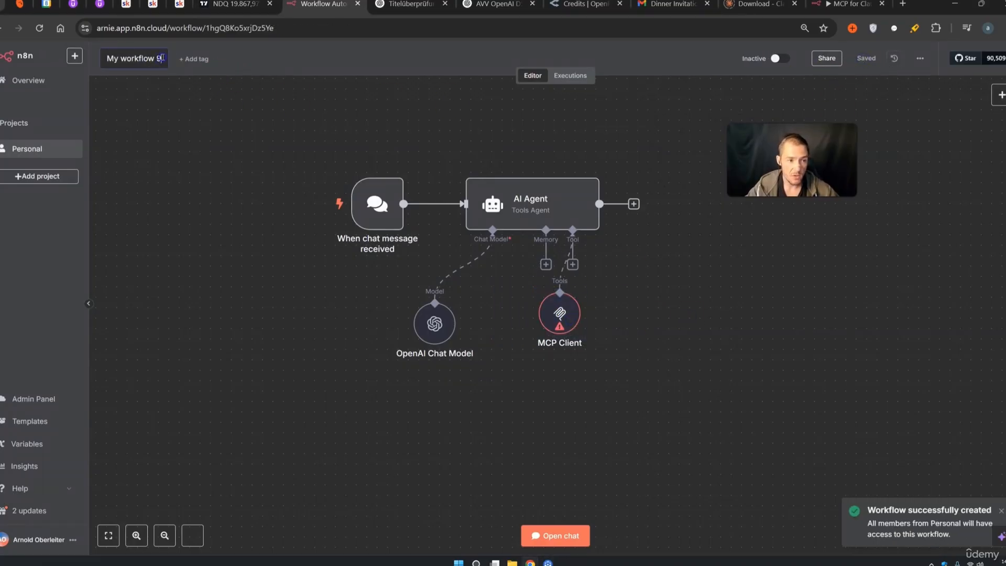
pyautogui.write('MCP Host')
pyautogui.click(449, 141)
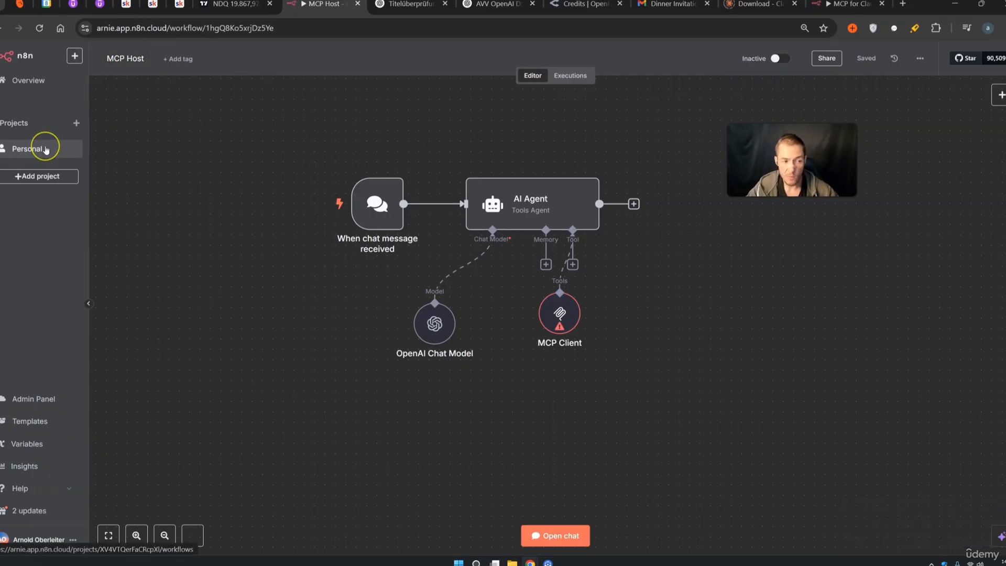
# Copy the MCP Server Trigger's production URL from MCP for Claude Desktop, then reopen MCP Host
pyautogui.click(45, 149)
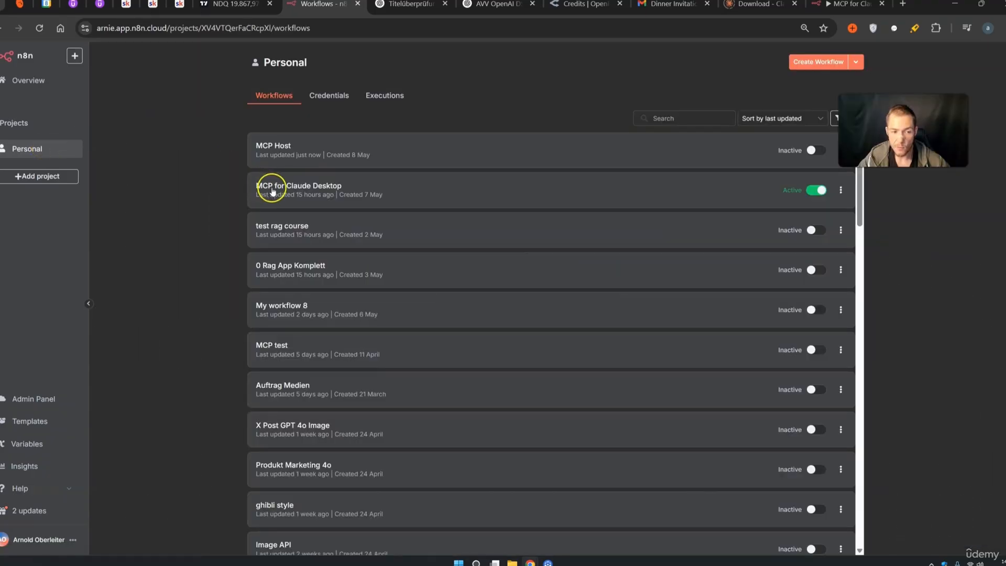
pyautogui.click(315, 189)
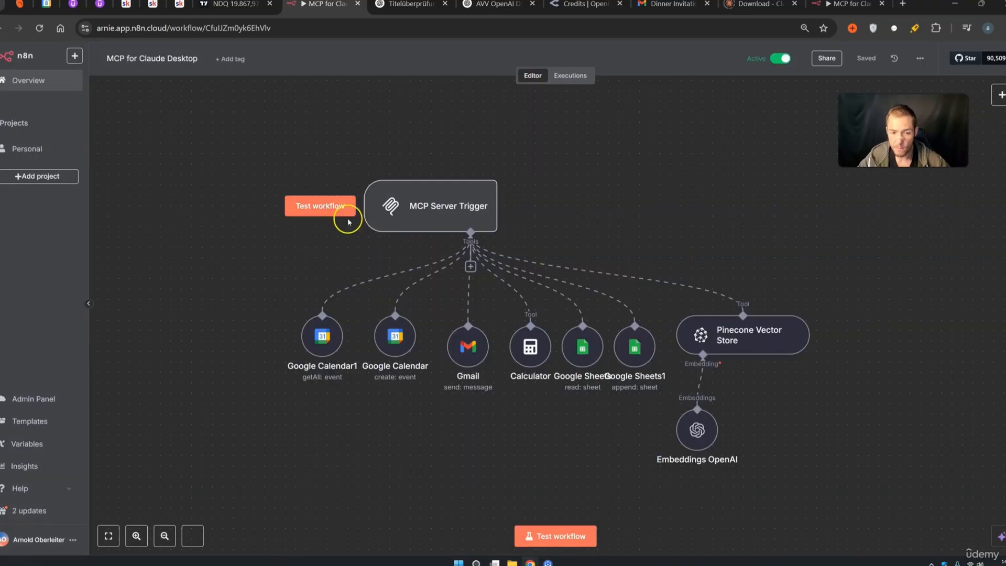
pyautogui.moveTo(425, 216)
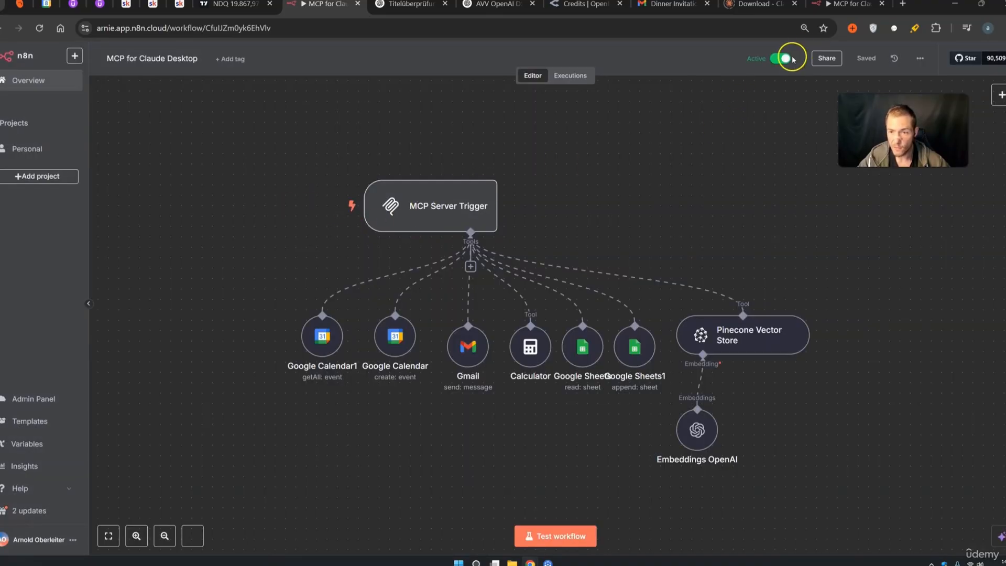
pyautogui.doubleClick(476, 199)
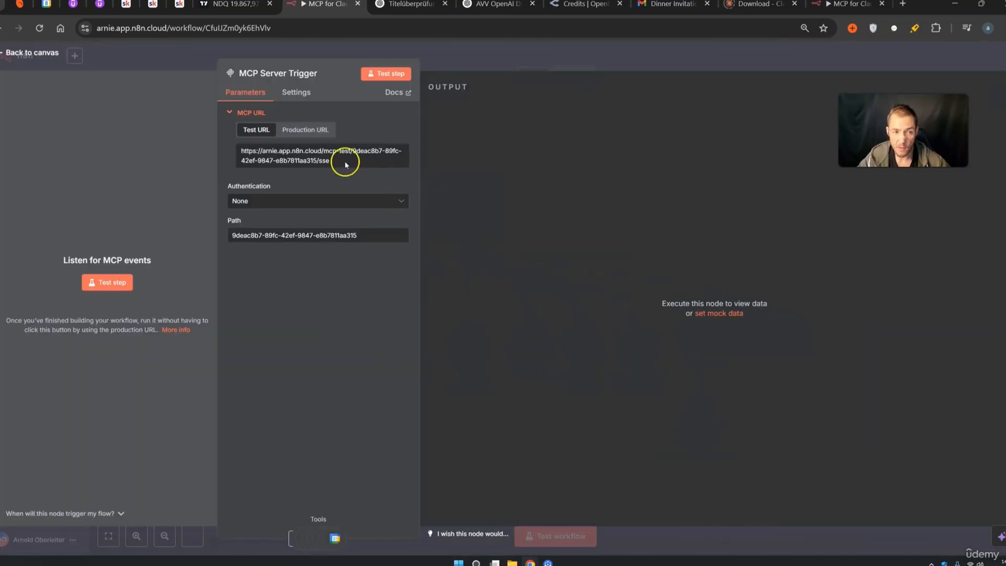
pyautogui.click(304, 129)
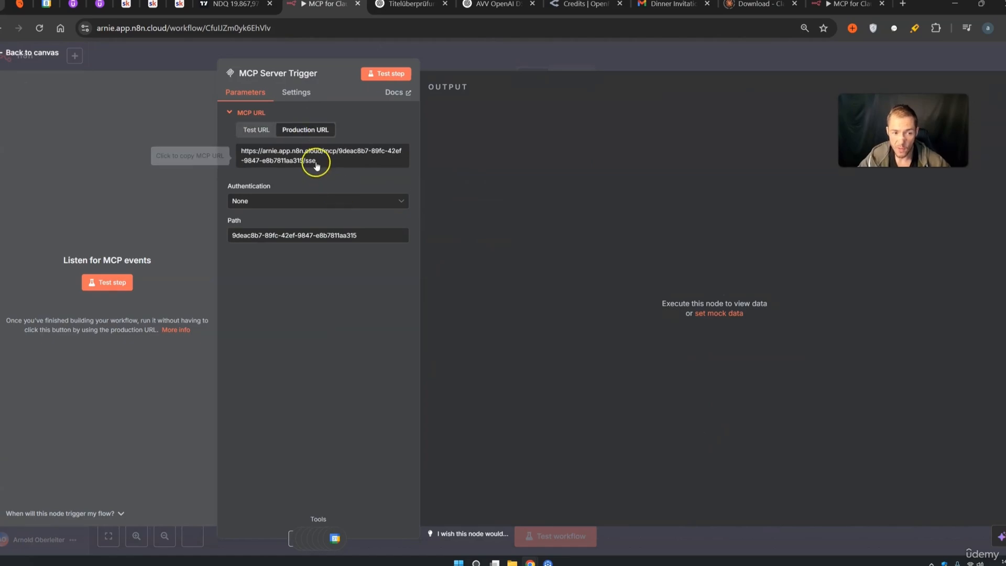
pyautogui.click(311, 160)
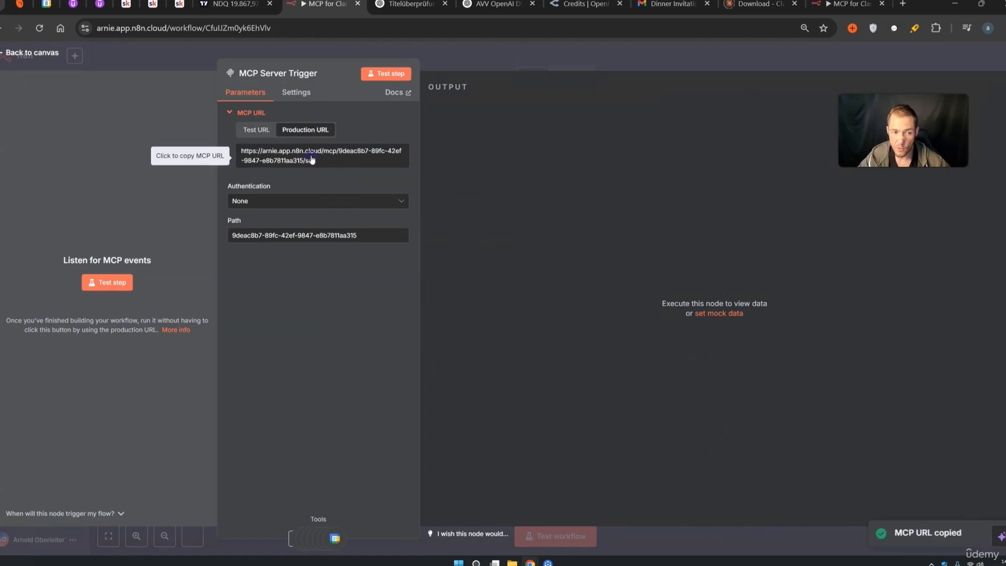
pyautogui.click(665, 67)
pyautogui.click(43, 152)
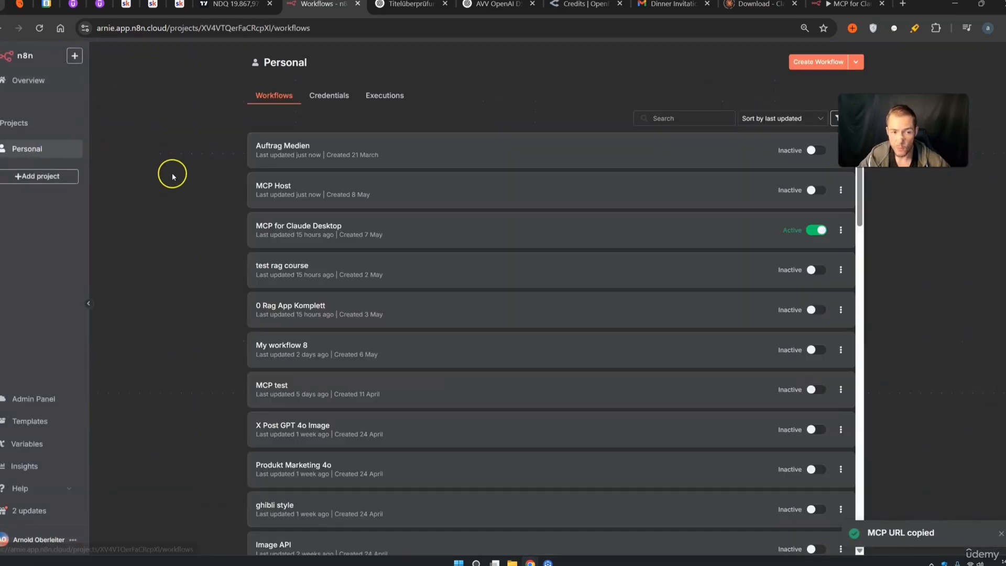
pyautogui.click(311, 190)
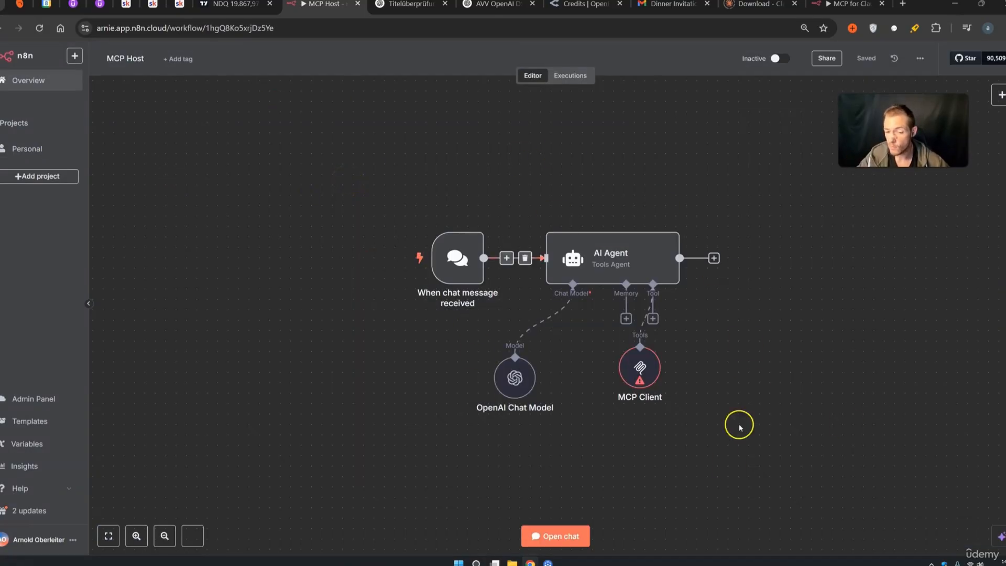
# Paste the copied MCP server URL into the MCP Client's SSE Endpoint field
pyautogui.doubleClick(640, 369)
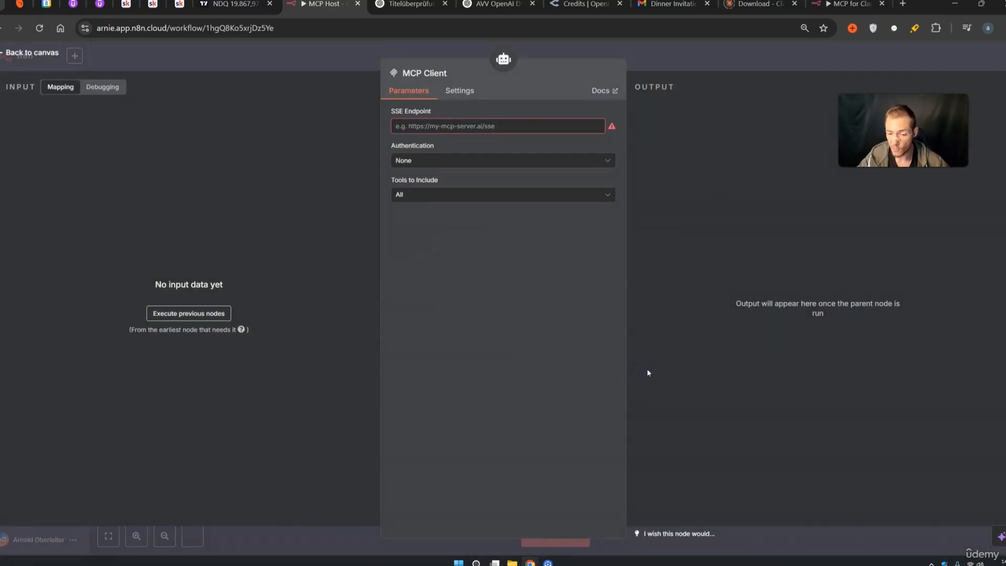
pyautogui.click(420, 127)
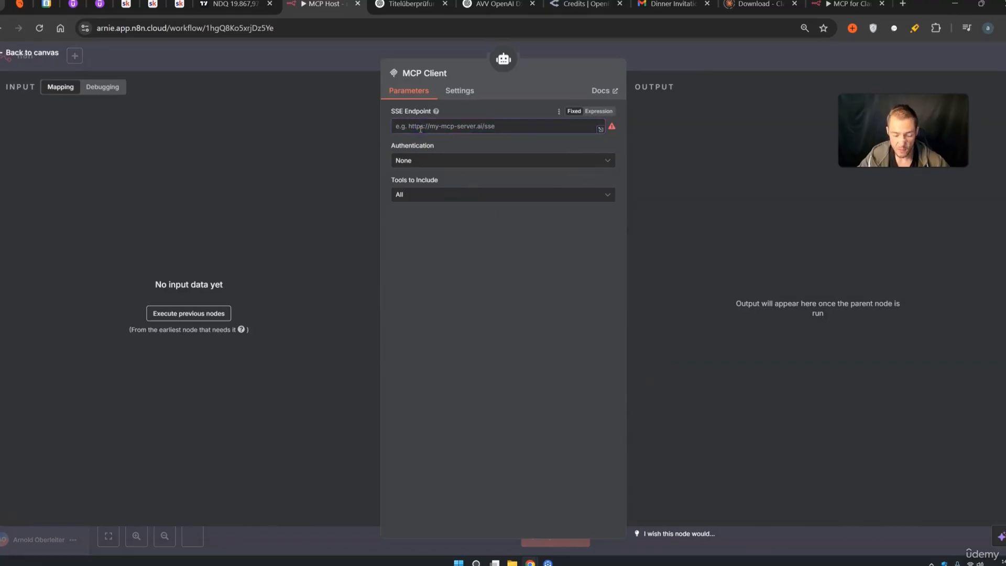
pyautogui.hotkey('ctrl', 'v')
pyautogui.click(505, 317)
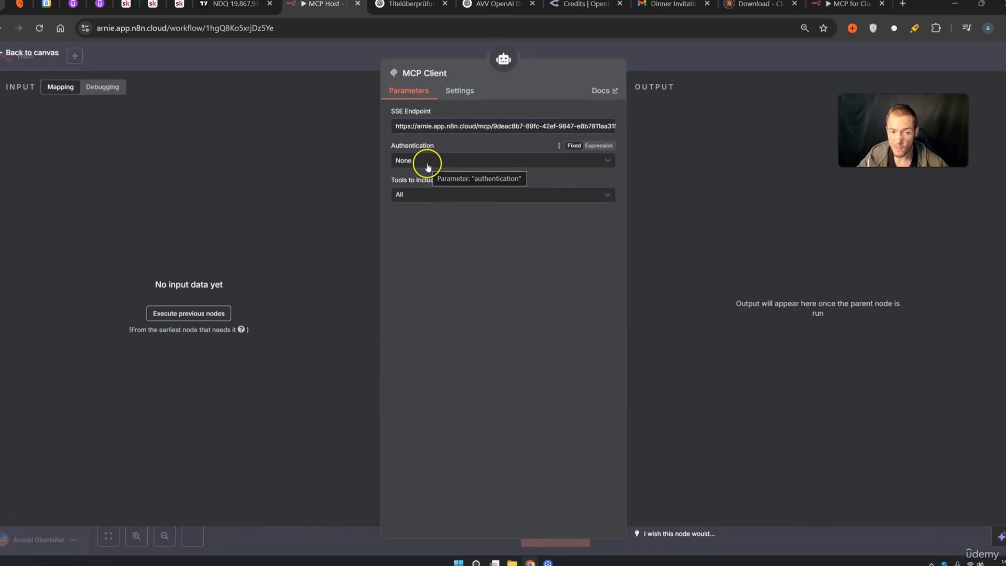
# Browse the server's available tools, then leave Tools to Include set to All
pyautogui.click(423, 197)
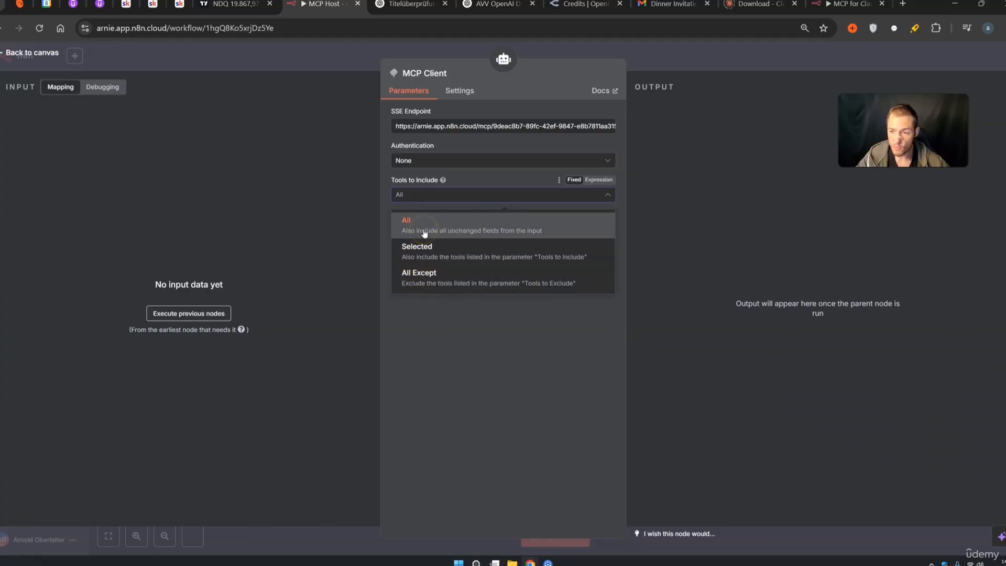
pyautogui.click(427, 250)
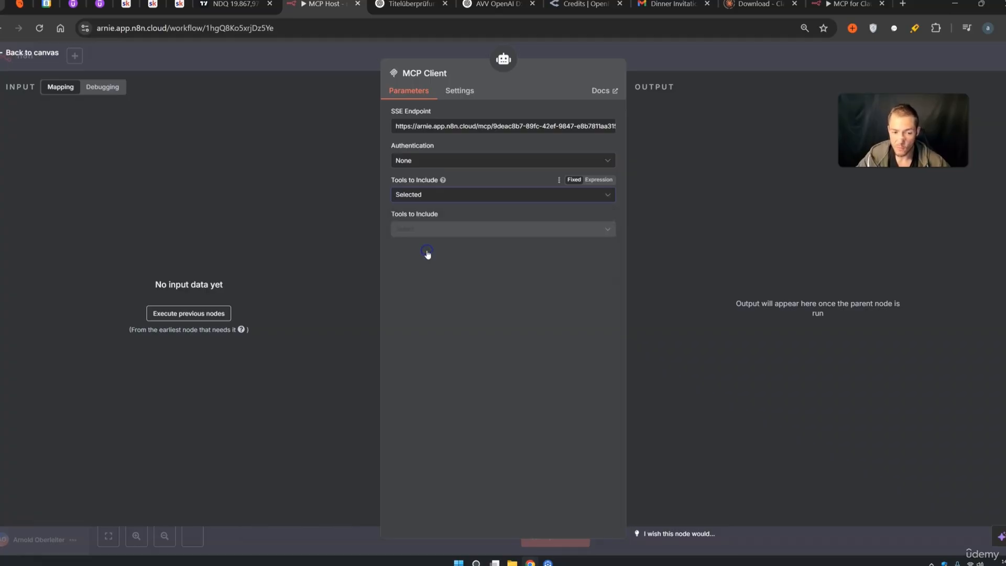
pyautogui.click(426, 229)
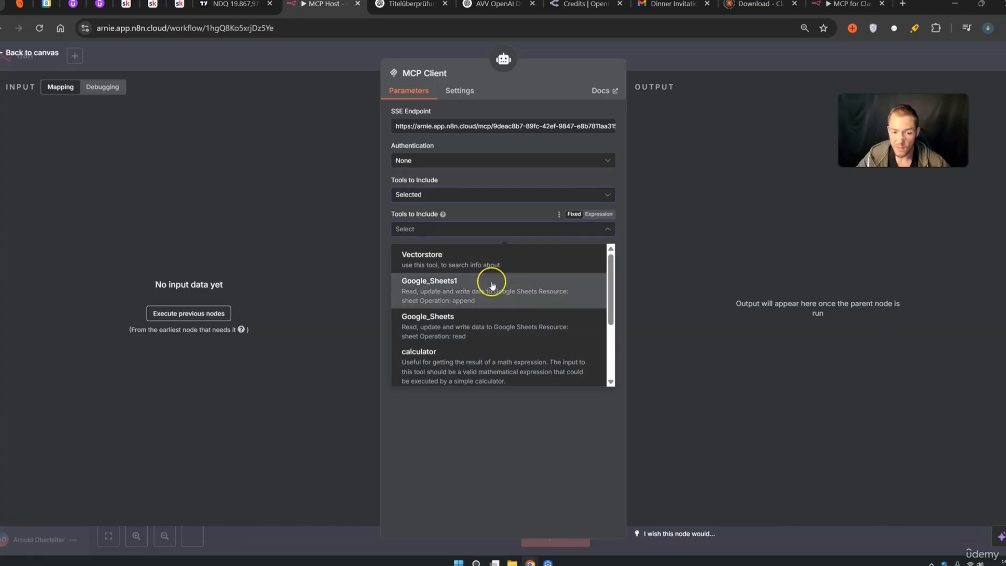
pyautogui.scroll(-3, 487, 298)
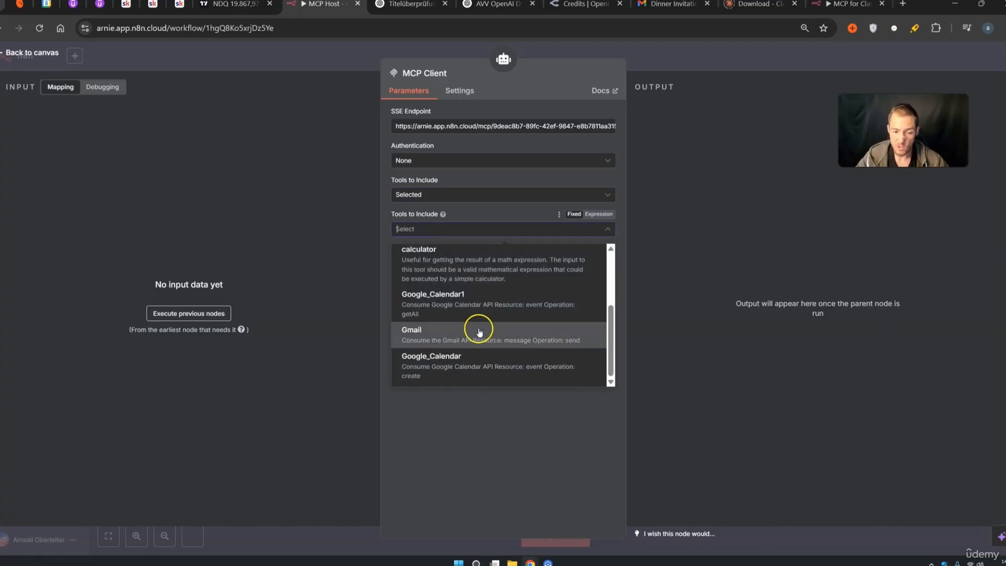
pyautogui.scroll(4, 478, 331)
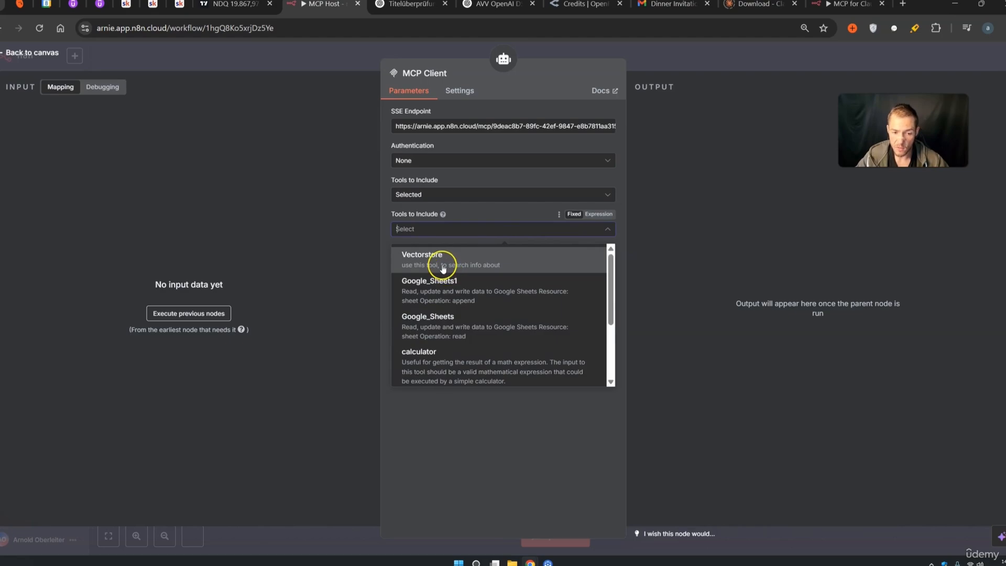
pyautogui.click(476, 465)
pyautogui.click(436, 231)
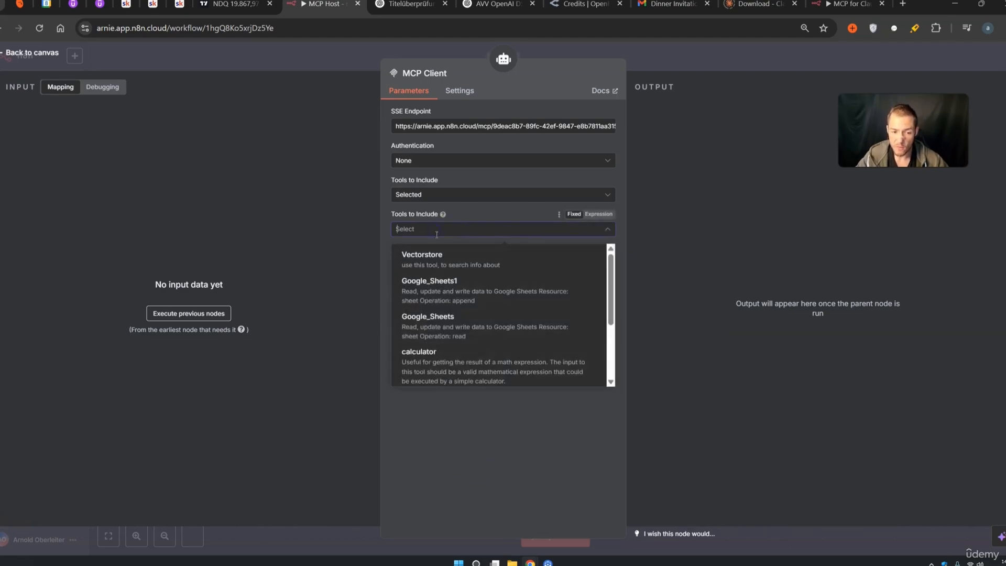
pyautogui.click(454, 498)
pyautogui.click(467, 197)
pyautogui.click(442, 233)
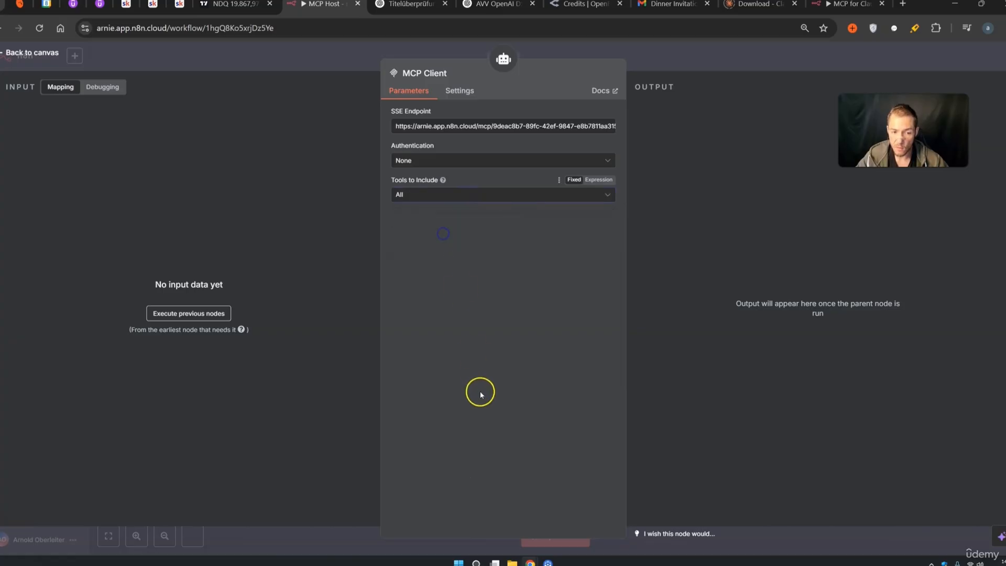
# Return to the canvas and save the MCP Host workflow
pyautogui.click(713, 79)
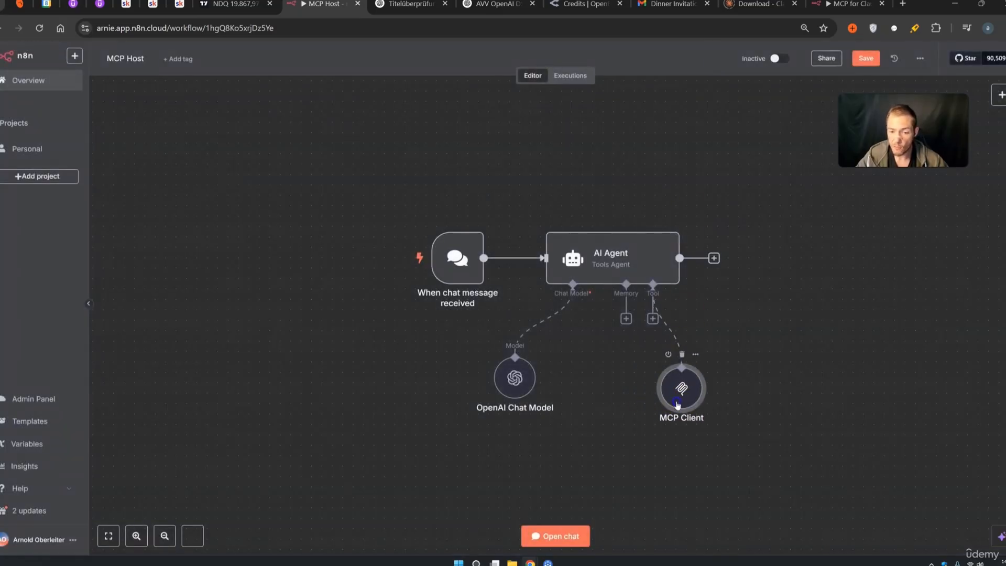
pyautogui.moveTo(801, 504); pyautogui.dragTo(304, 189)
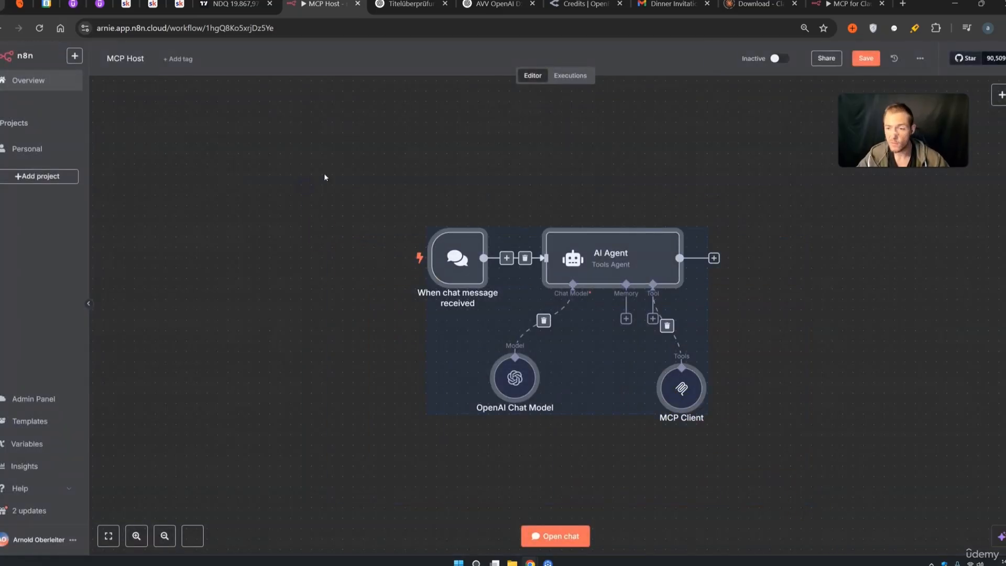
pyautogui.click(375, 170)
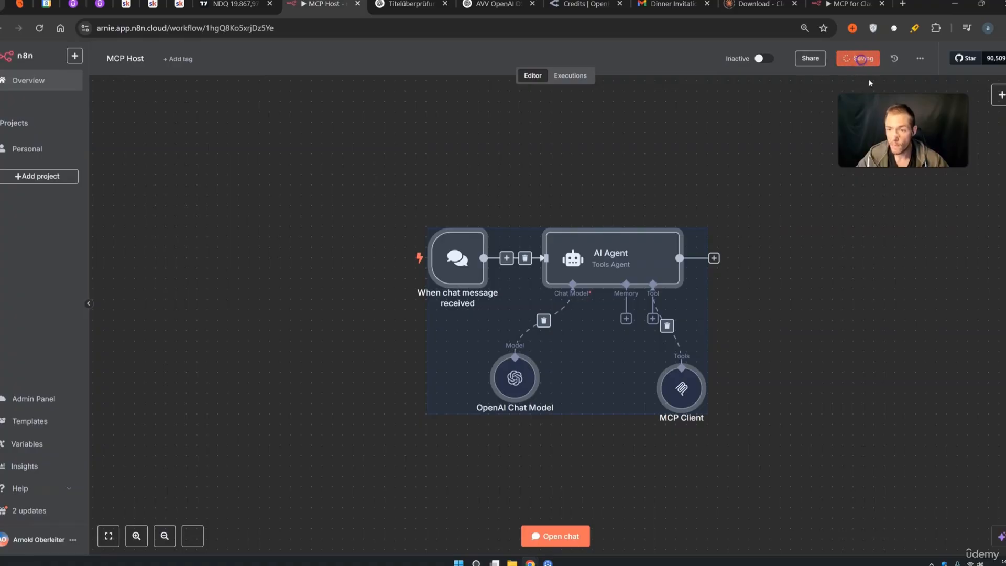
pyautogui.click(854, 262)
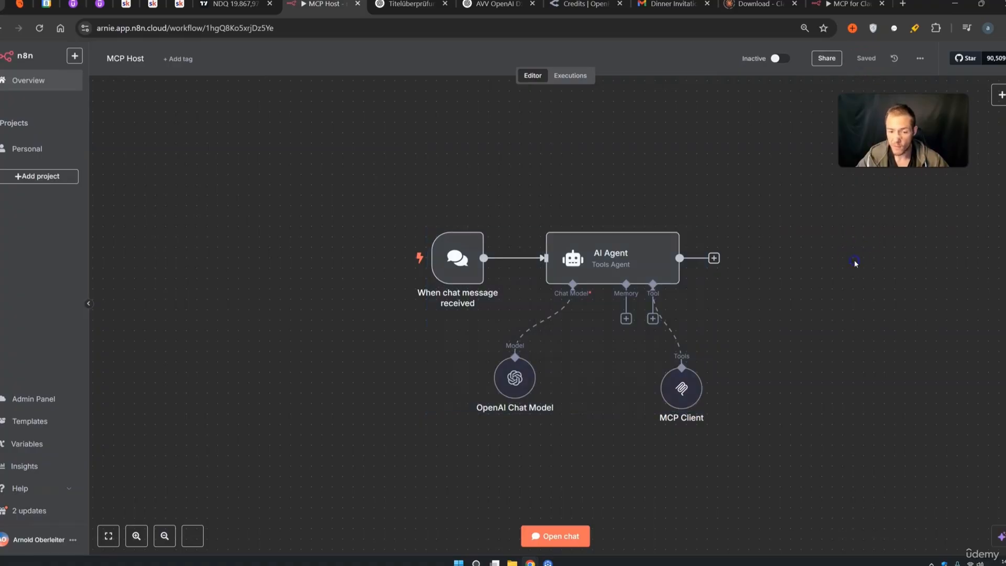
# Ask the agent in chat: 'surch in the vectorstore, what is cot prompting?'
pyautogui.click(571, 530)
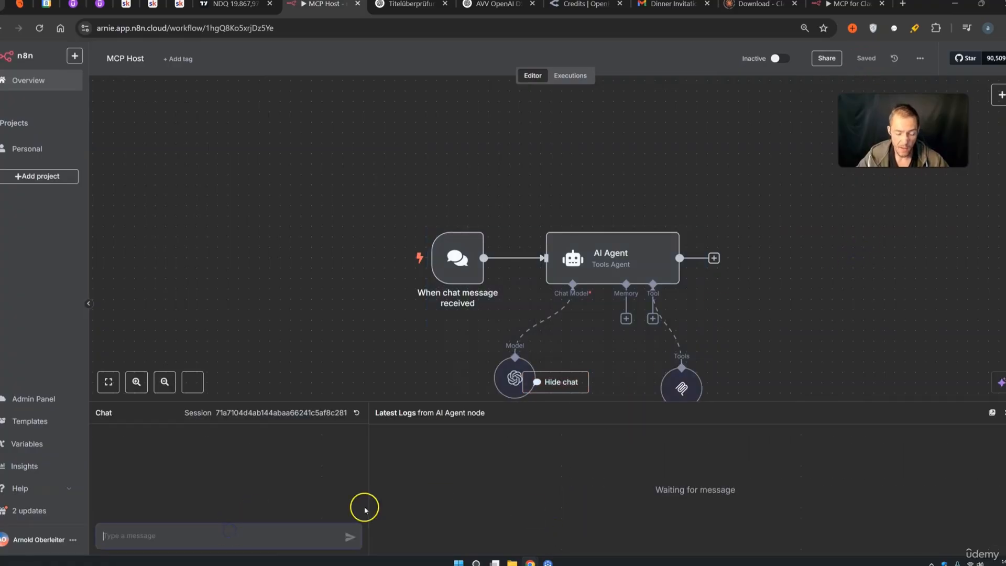
pyautogui.write('surch in the vectorstore, what is co')
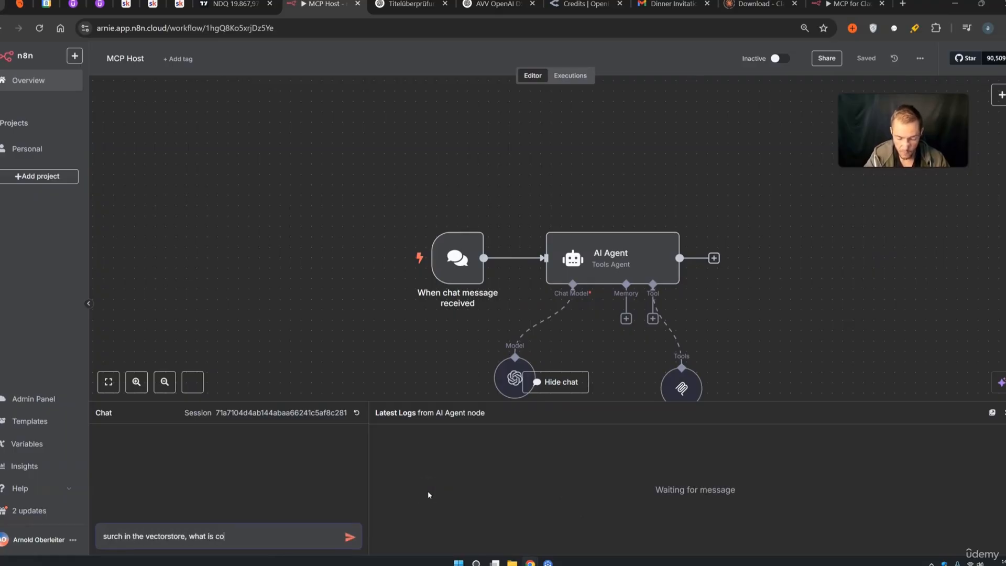
pyautogui.write('t prompting?')
pyautogui.press('Return')
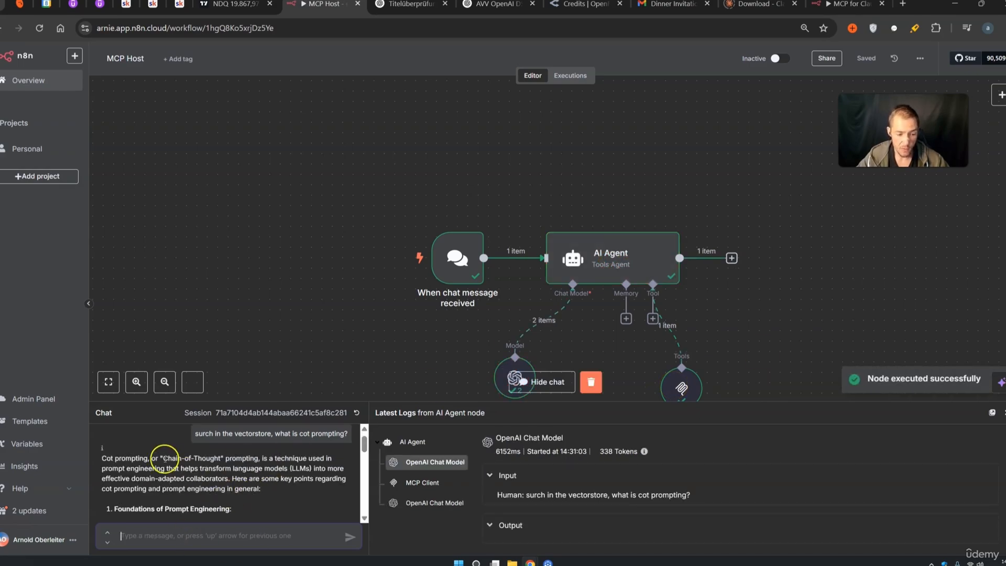
# Inspect the MCP Client's Vectorstore call for the cot prompting query, then open Personal workflows
pyautogui.scroll(-8, 207, 459)
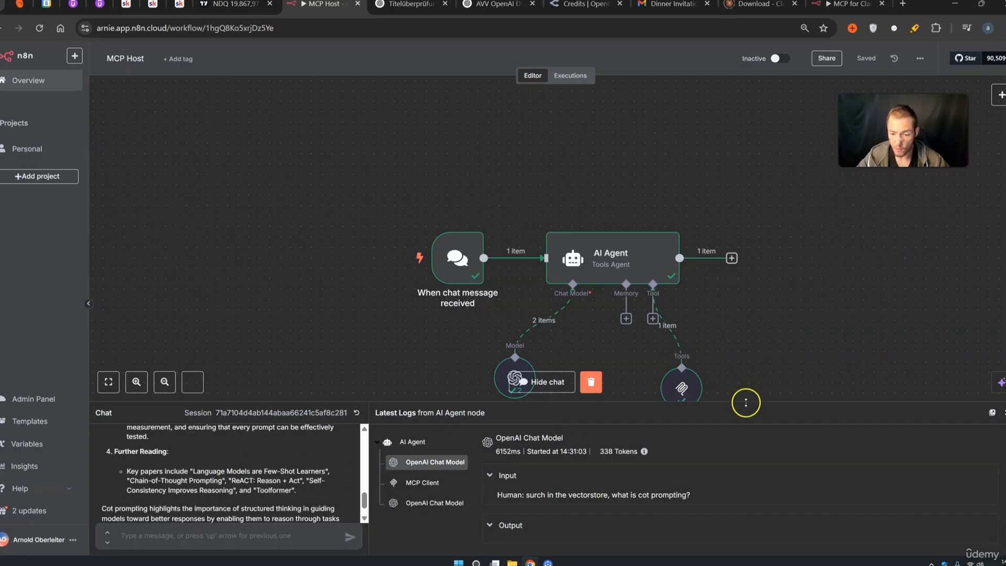
pyautogui.moveTo(745, 402); pyautogui.dragTo(736, 188)
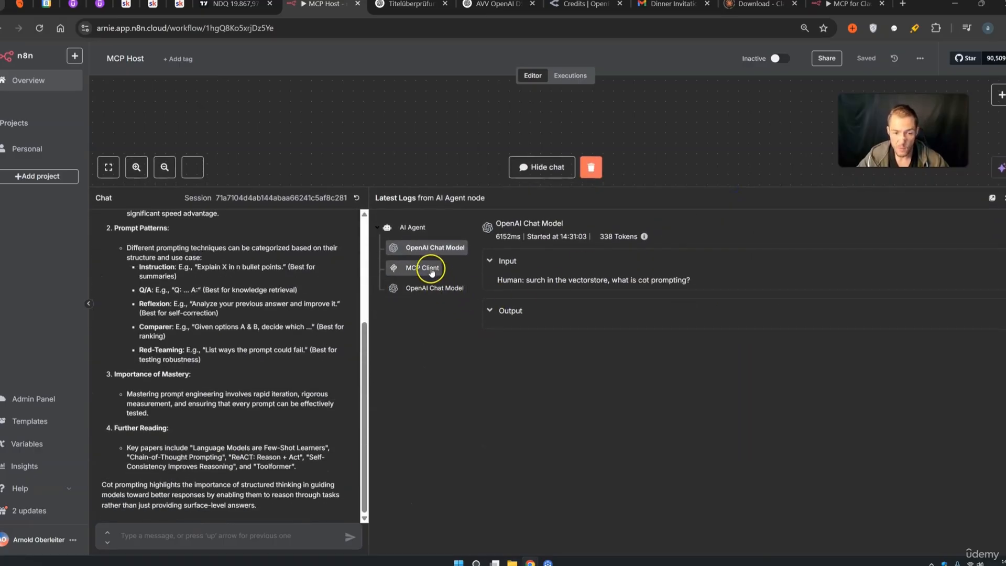
pyautogui.click(430, 270)
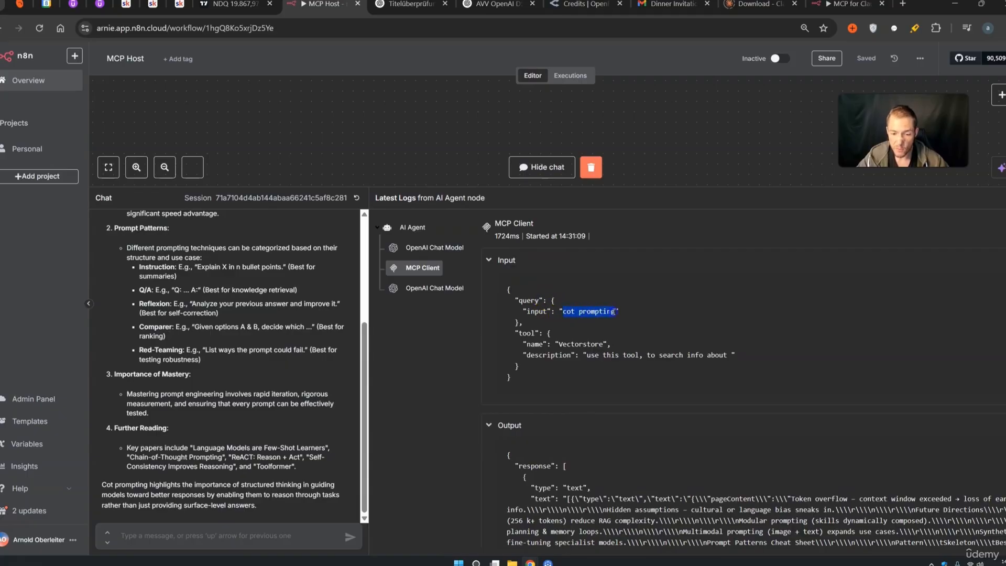
pyautogui.click(574, 313)
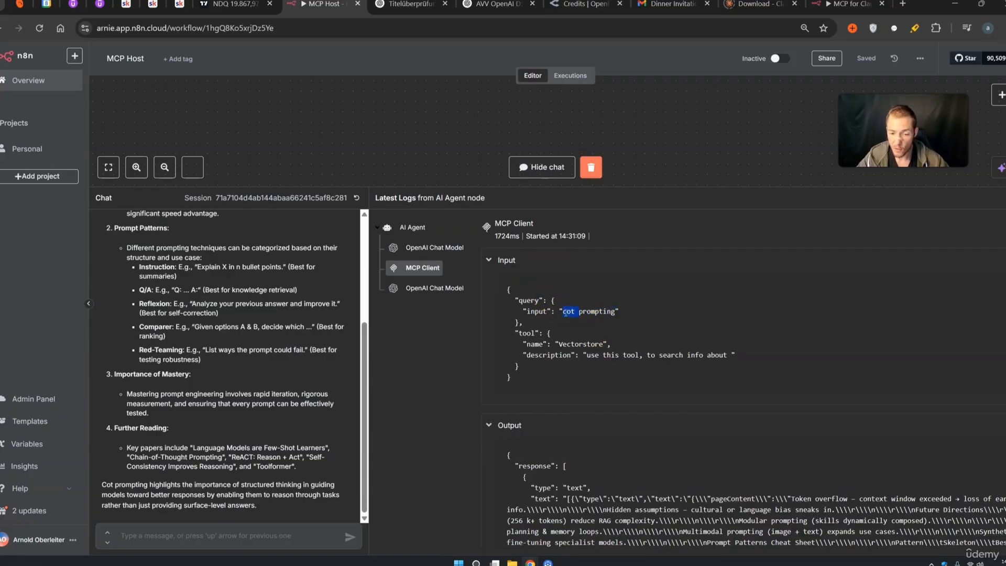
pyautogui.scroll(-5, 580, 330)
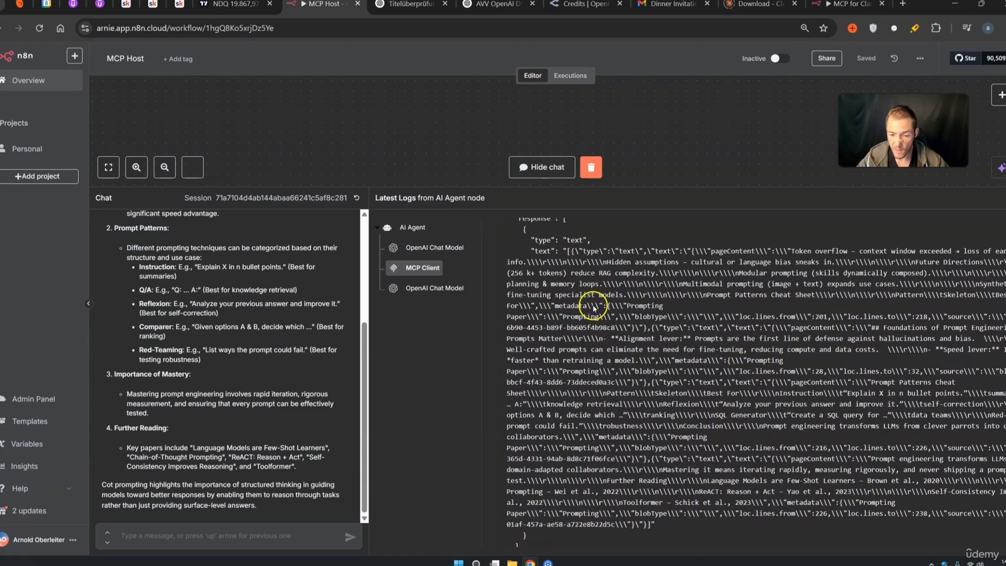
pyautogui.scroll(-2, 594, 306)
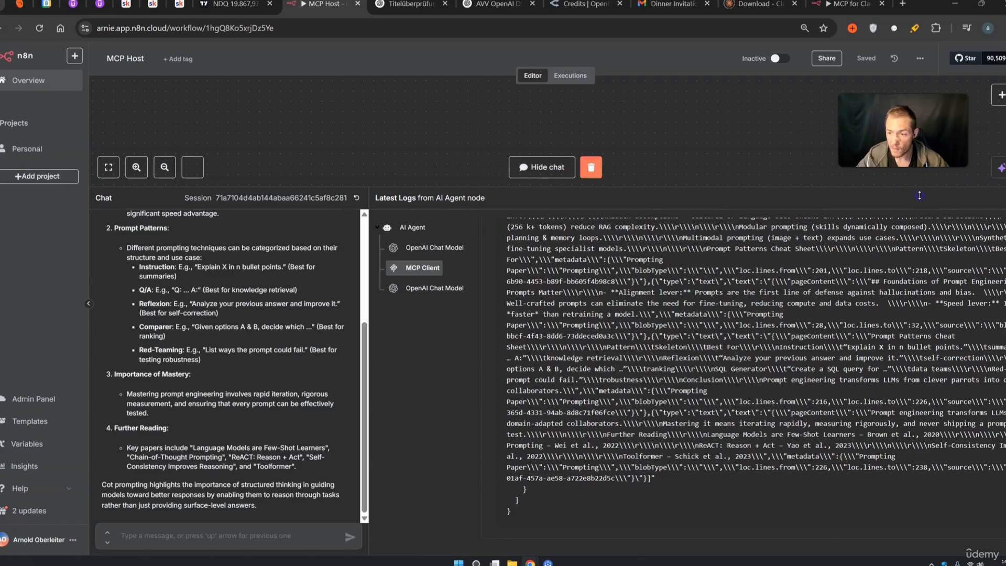
pyautogui.moveTo(919, 195); pyautogui.dragTo(891, 340)
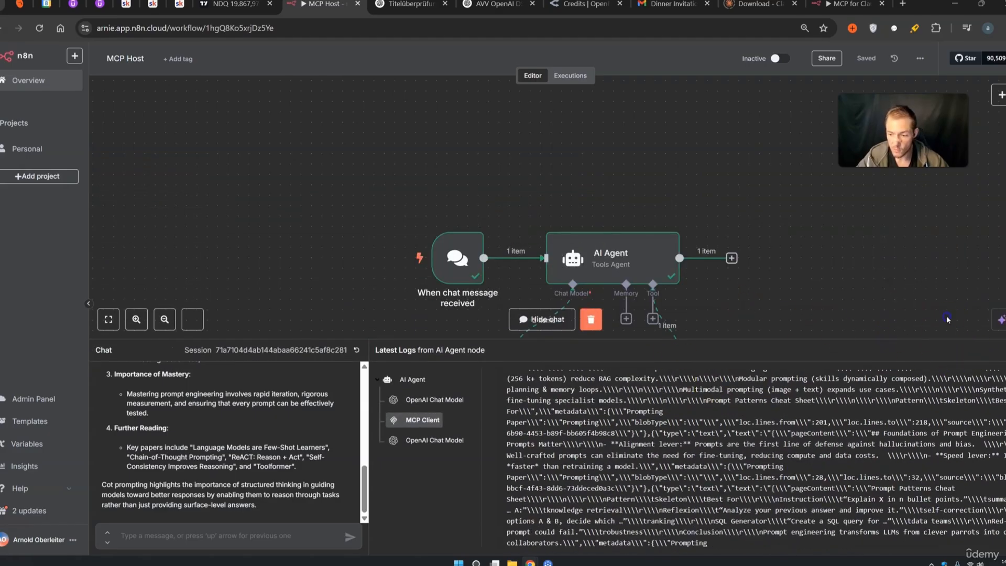
pyautogui.click(23, 151)
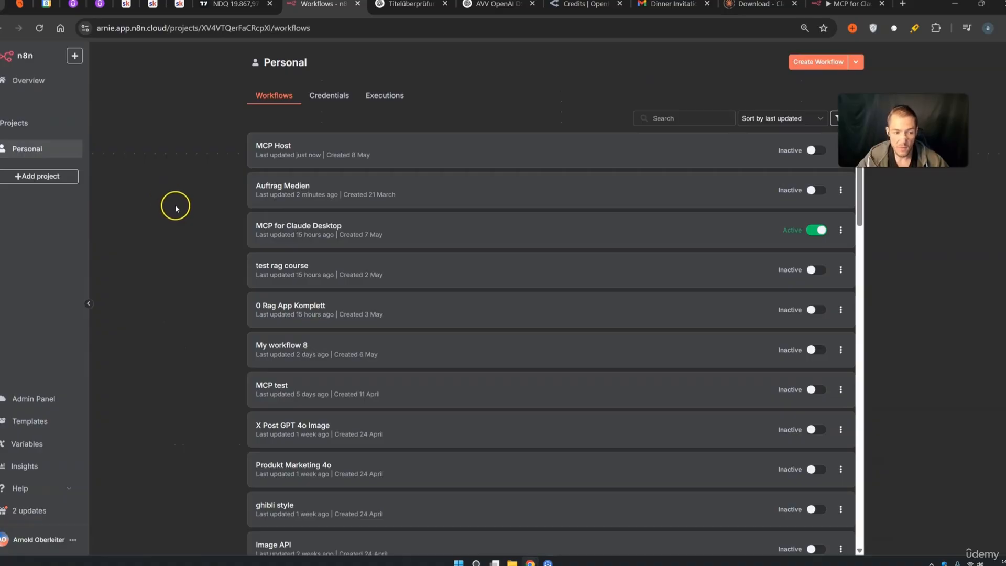
# Check MCP for Claude Desktop's executions, then reopen MCP Host and move the MCP Client under the agent
pyautogui.click(300, 232)
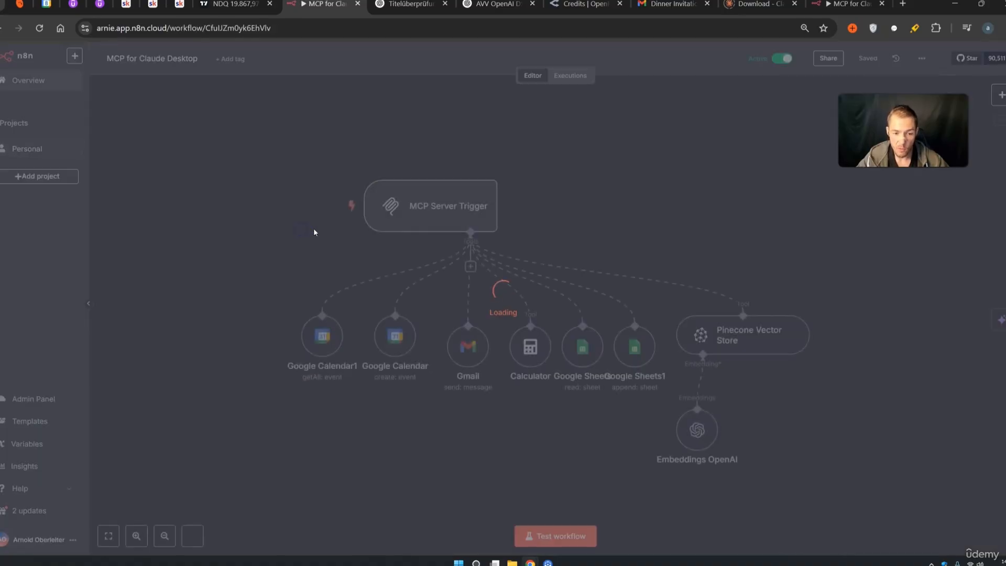
pyautogui.click(573, 76)
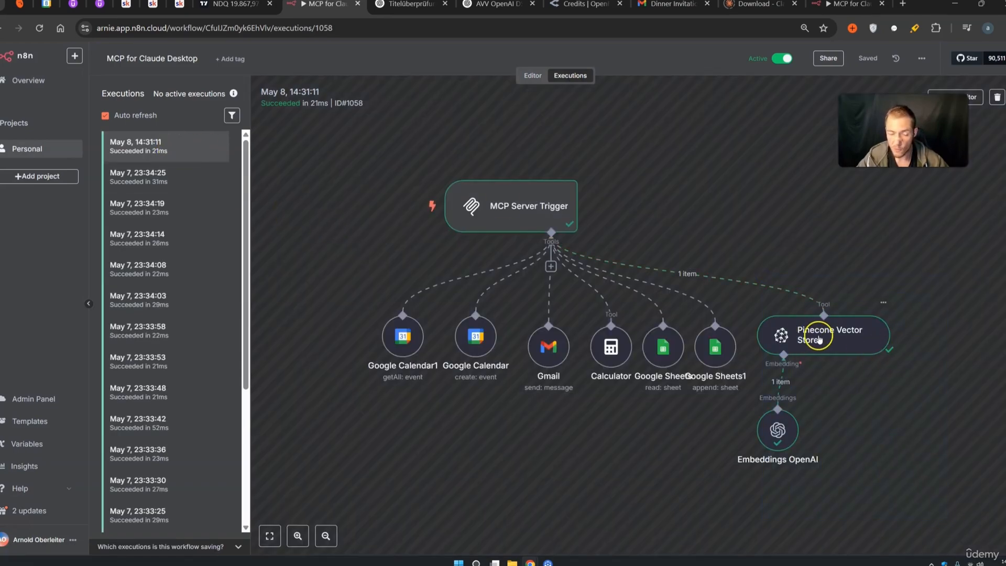
pyautogui.click(32, 149)
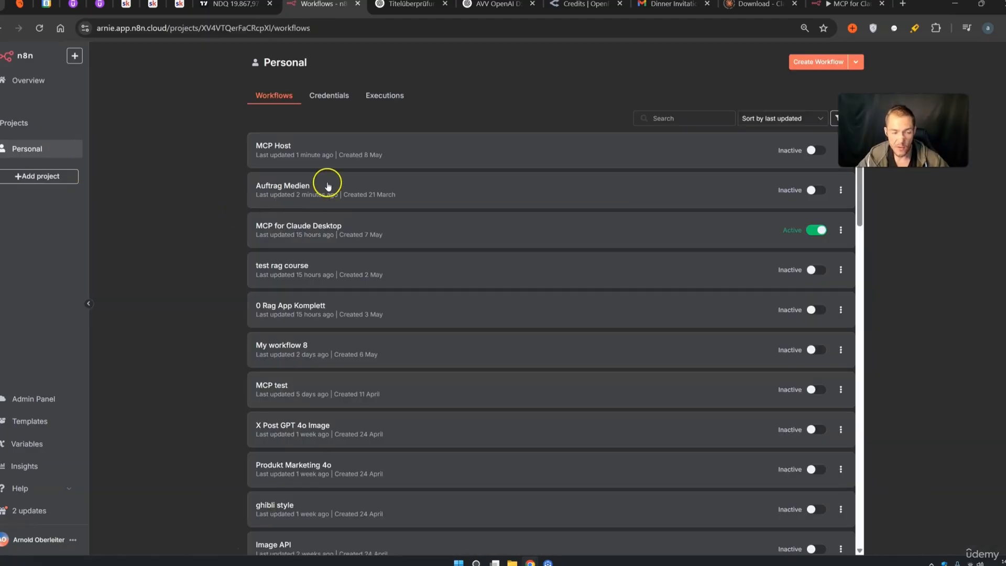
pyautogui.click(303, 152)
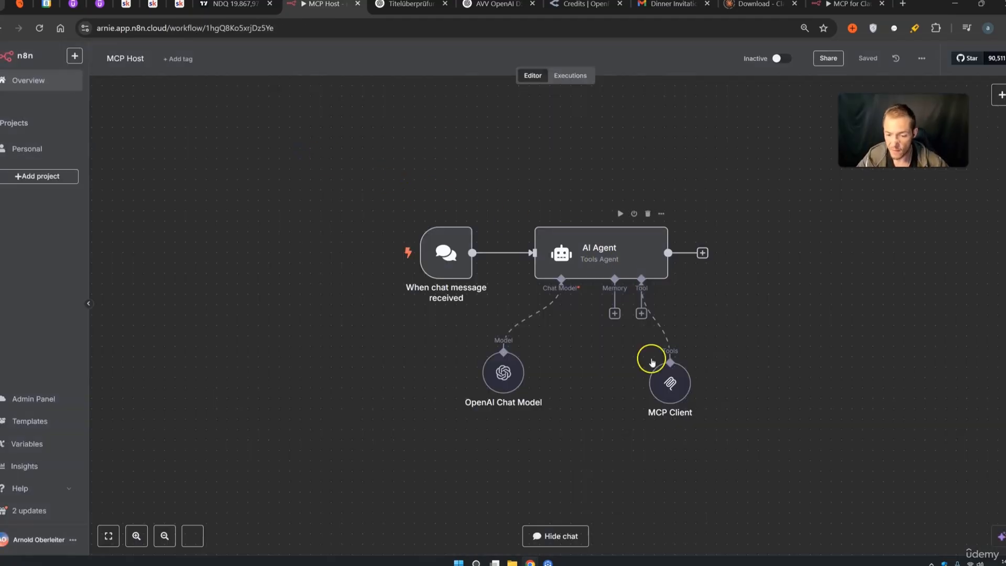
pyautogui.moveTo(668, 381); pyautogui.dragTo(606, 382)
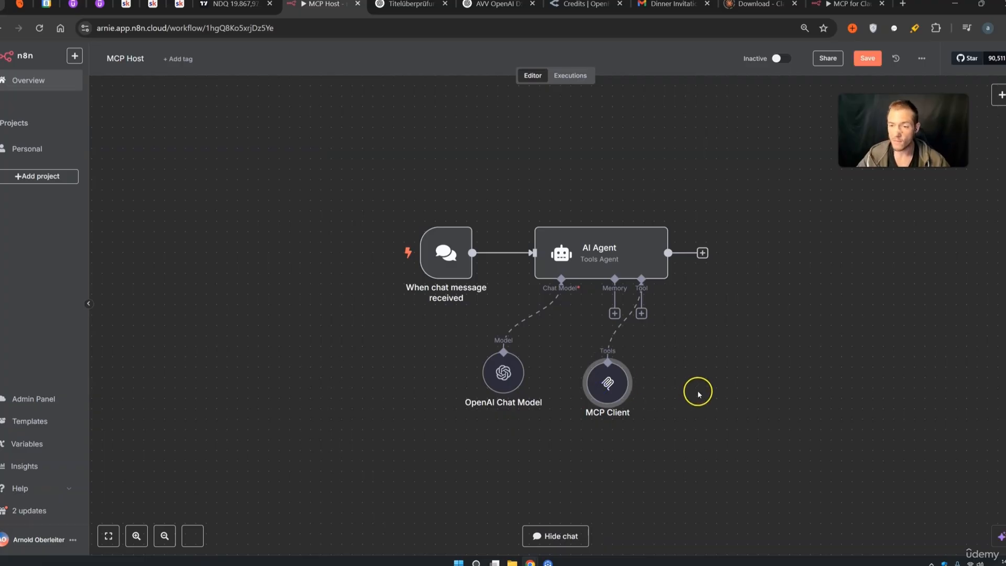
pyautogui.click(718, 400)
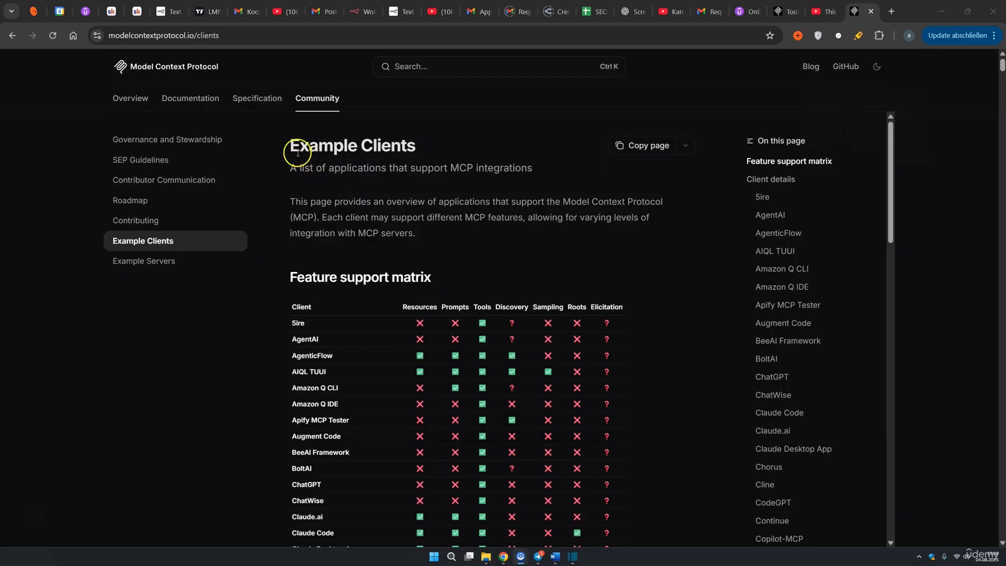
# Browse the MCP Example Clients feature support matrix, then open the MCP Server Trigger node's settings
pyautogui.moveTo(291, 147); pyautogui.dragTo(412, 151)
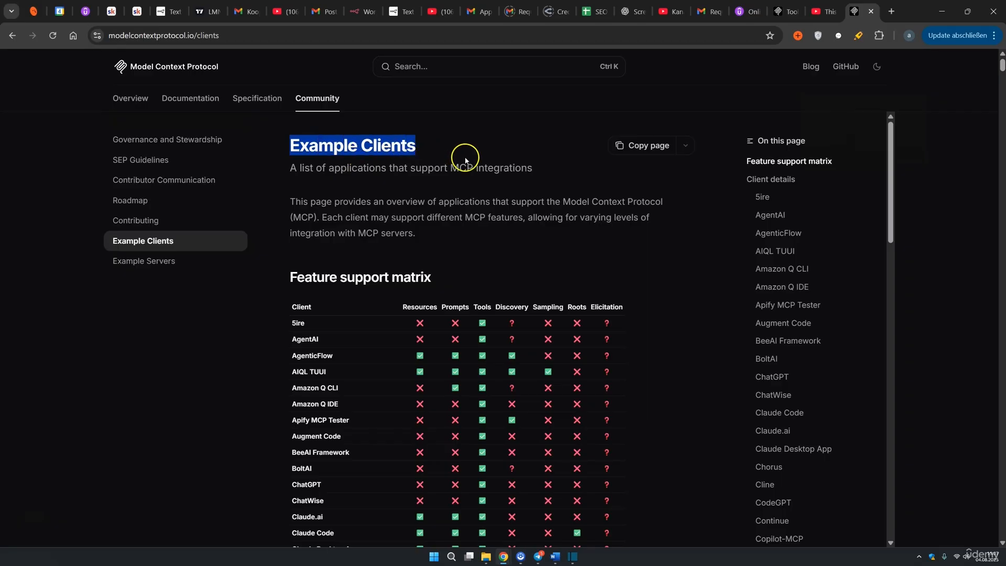
pyautogui.scroll(-2, 443, 188)
pyautogui.scroll(-14, 440, 194)
pyautogui.scroll(-6, 439, 190)
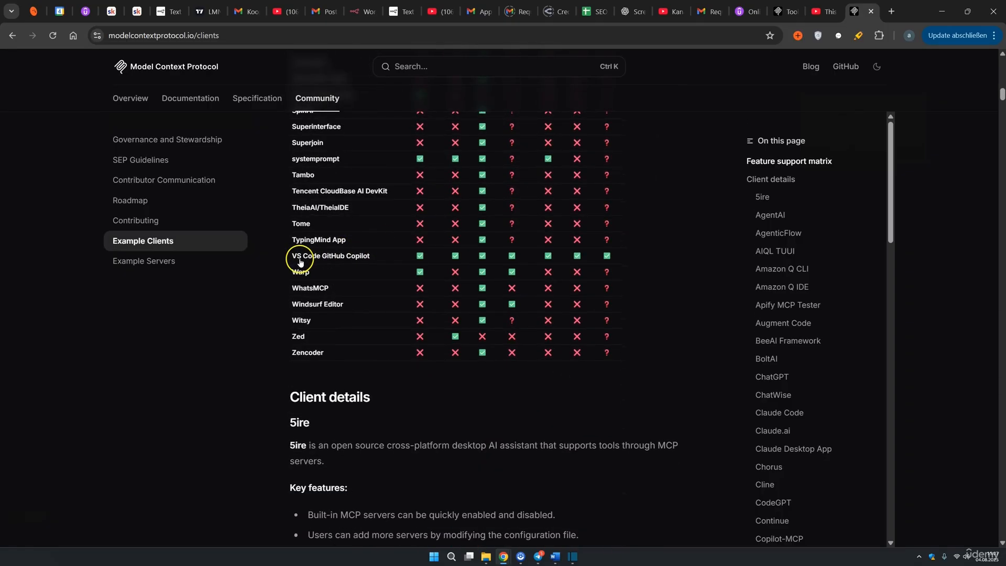
pyautogui.moveTo(292, 257)
pyautogui.mouseDown()
pyautogui.moveTo(334, 258)
pyautogui.moveTo(300, 263)
pyautogui.mouseUp()
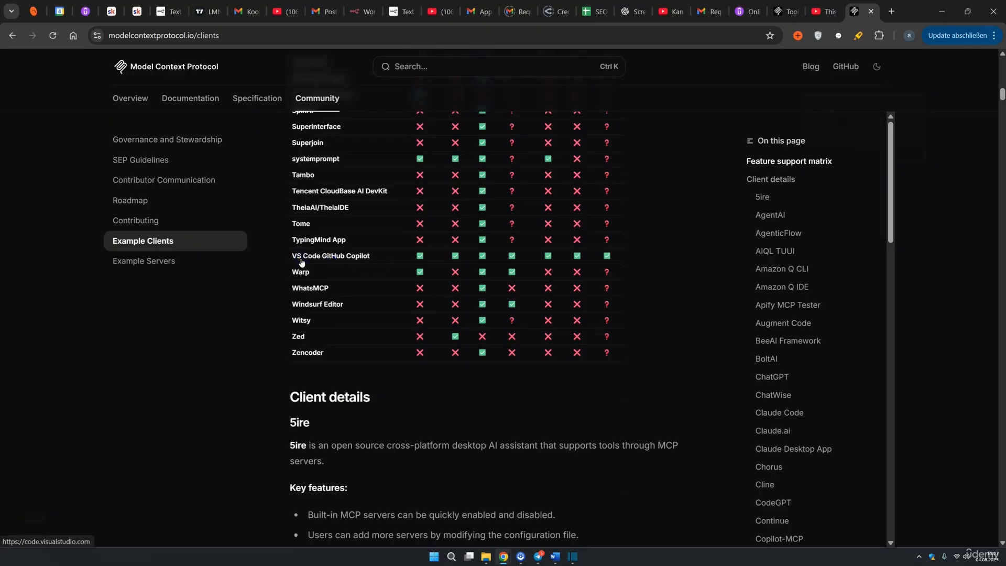
pyautogui.scroll(15, 316, 261)
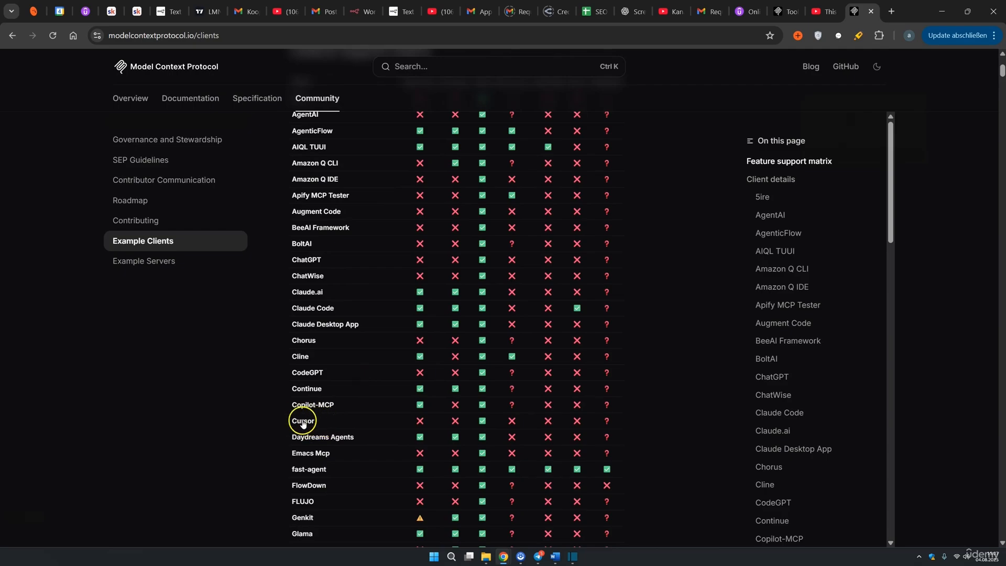
pyautogui.scroll(-15, 308, 424)
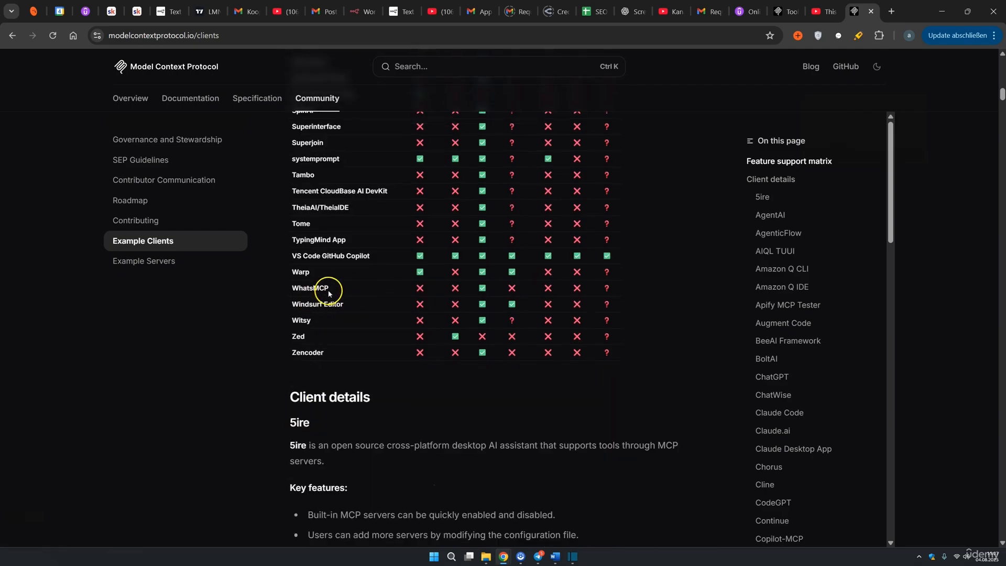
pyautogui.scroll(15, 325, 313)
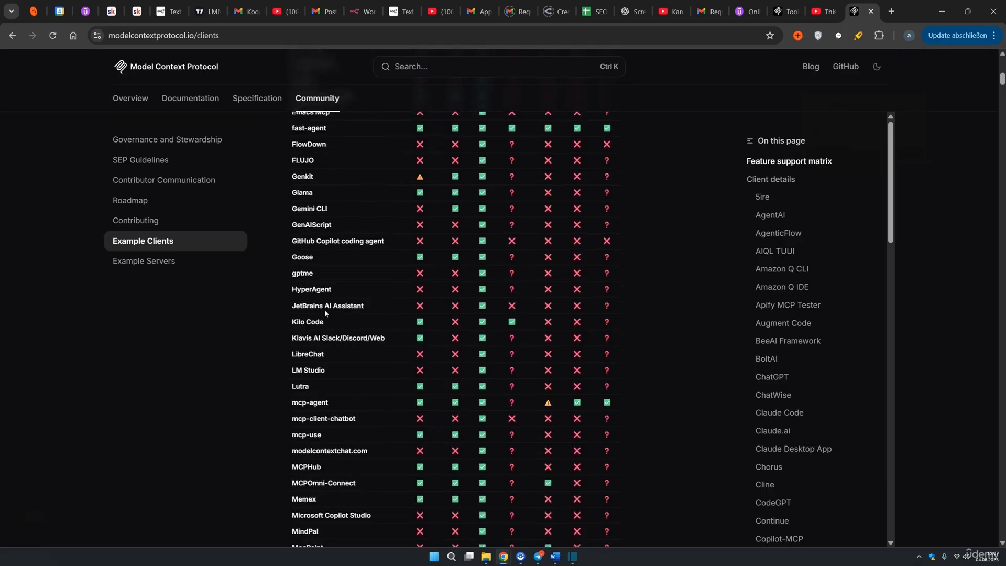
pyautogui.scroll(4, 340, 313)
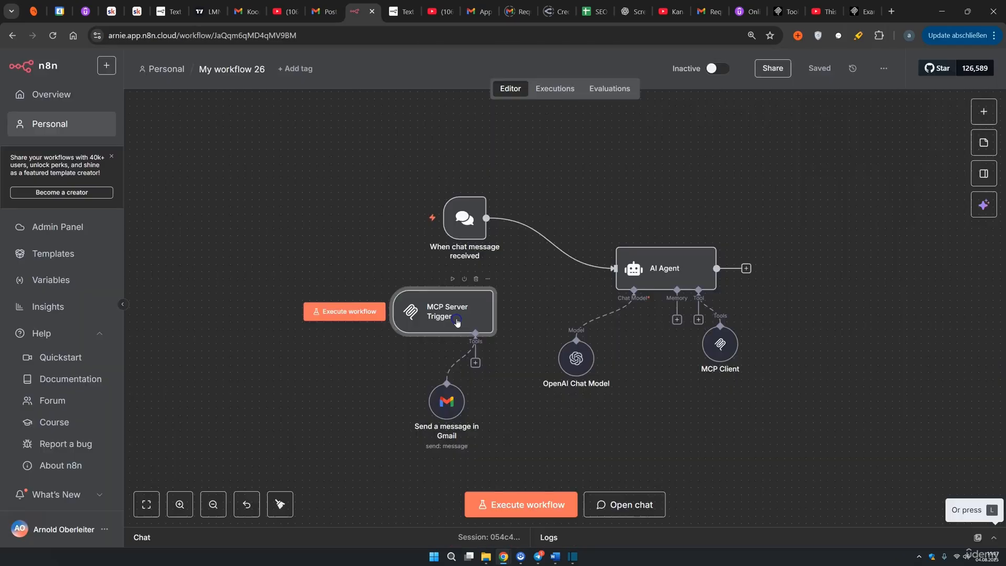
pyautogui.doubleClick(455, 318)
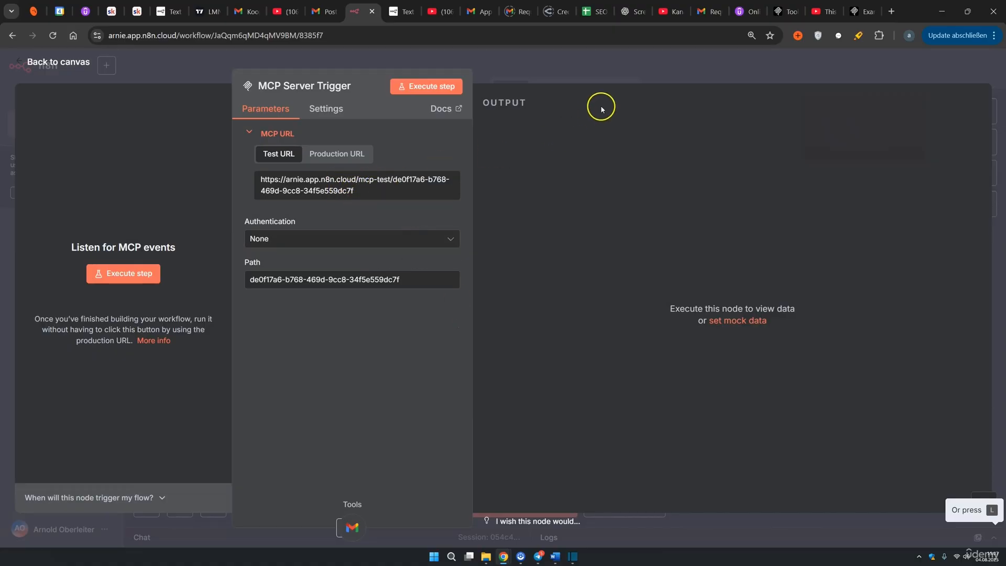
# Set the MCP Client node's Server Transport to HTTP Streamable
pyautogui.click(674, 78)
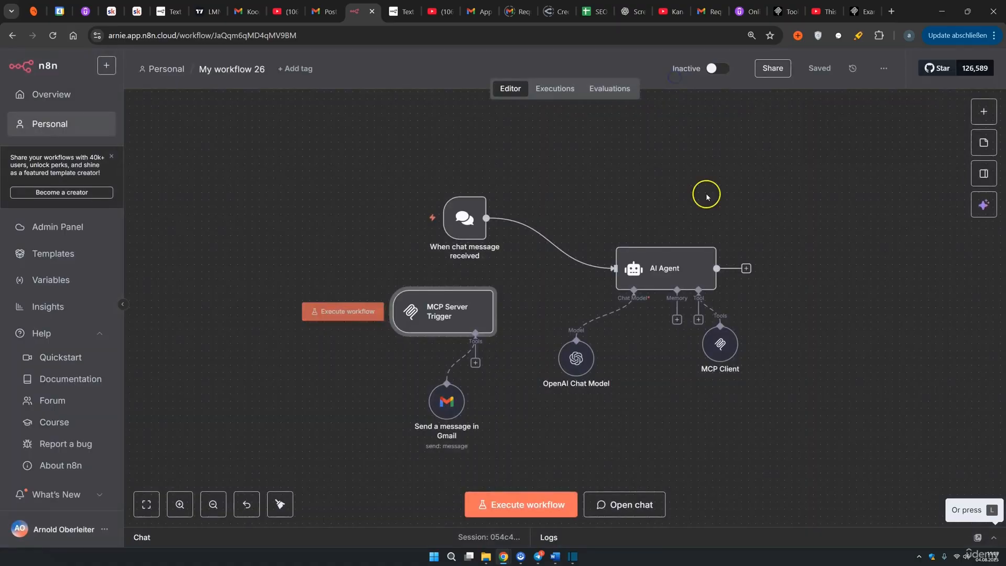
pyautogui.doubleClick(726, 350)
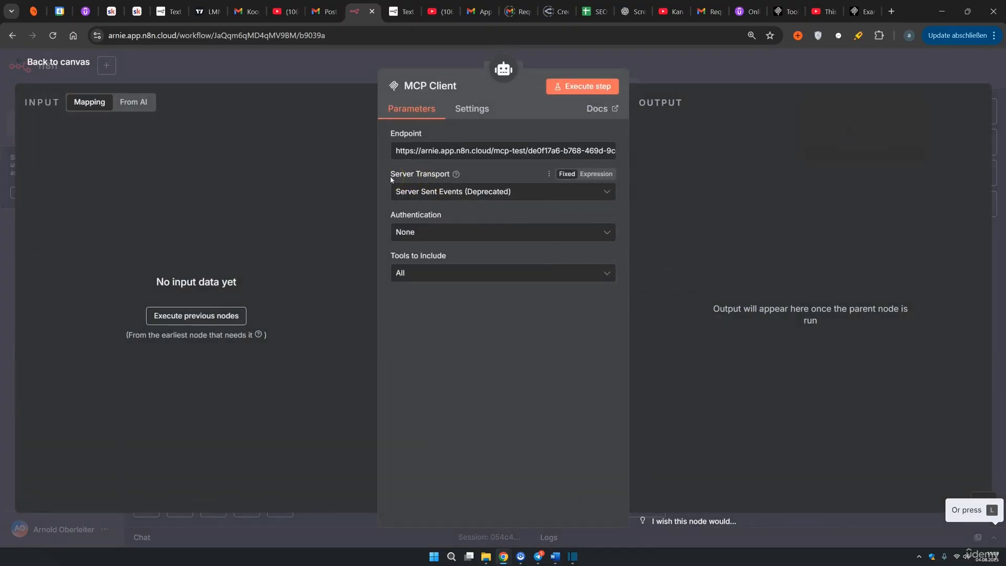
pyautogui.click(481, 193)
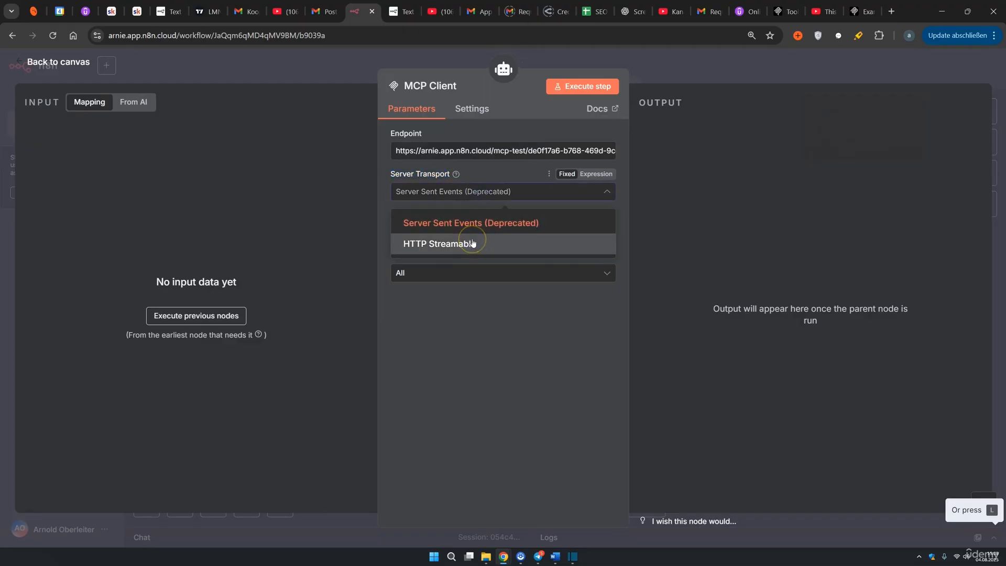
pyautogui.click(469, 245)
pyautogui.click(477, 192)
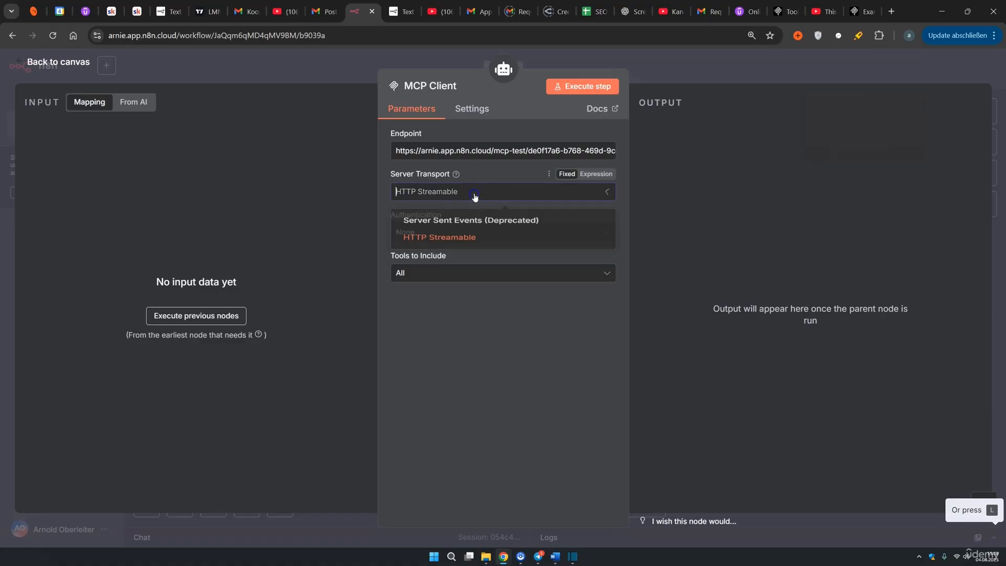
pyautogui.click(466, 225)
pyautogui.click(469, 193)
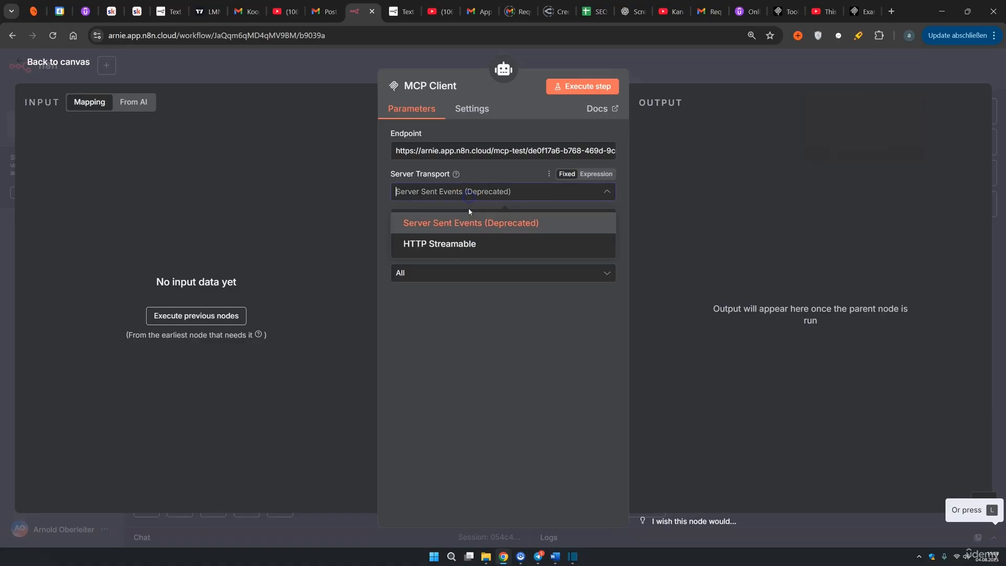
pyautogui.click(454, 245)
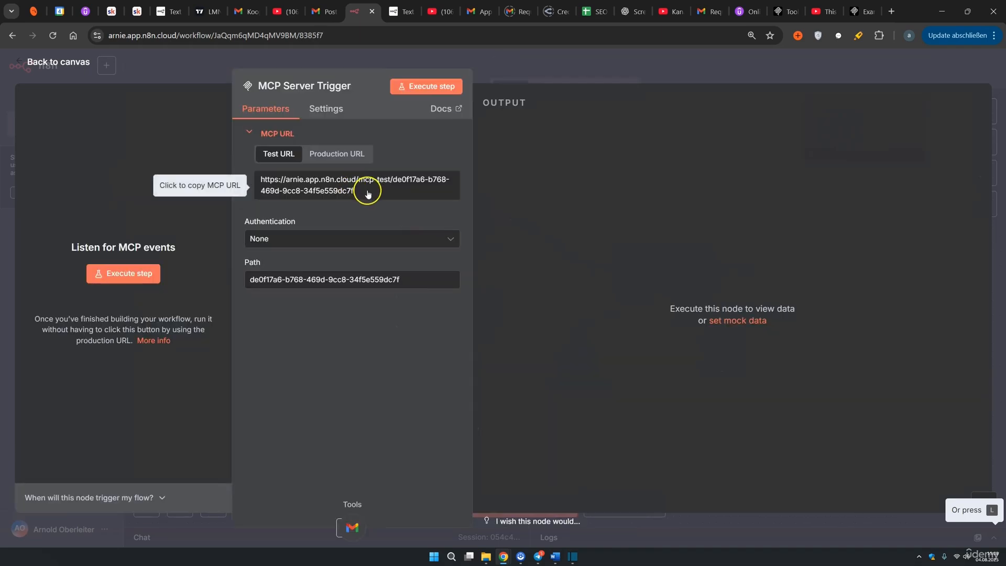
# Copy the MCP Server Trigger's production URL and return to the canvas
pyautogui.click(349, 159)
pyautogui.click(315, 195)
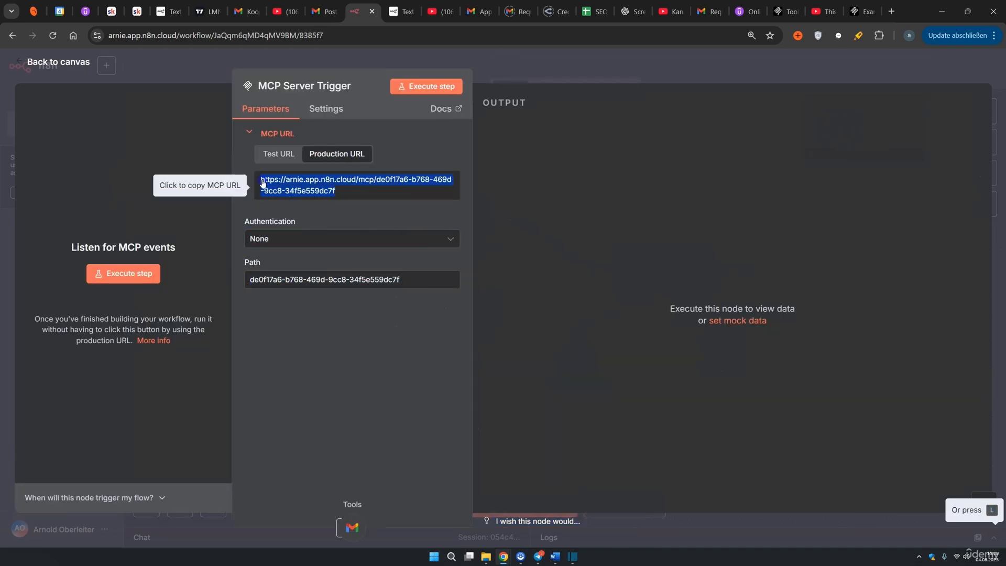
pyautogui.click(688, 80)
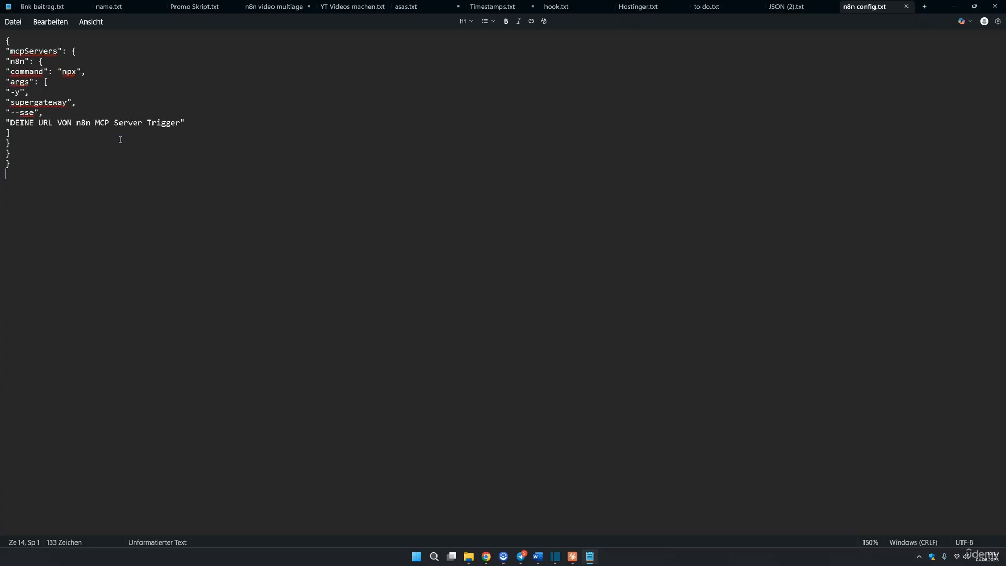
pyautogui.scroll(10, 121, 140)
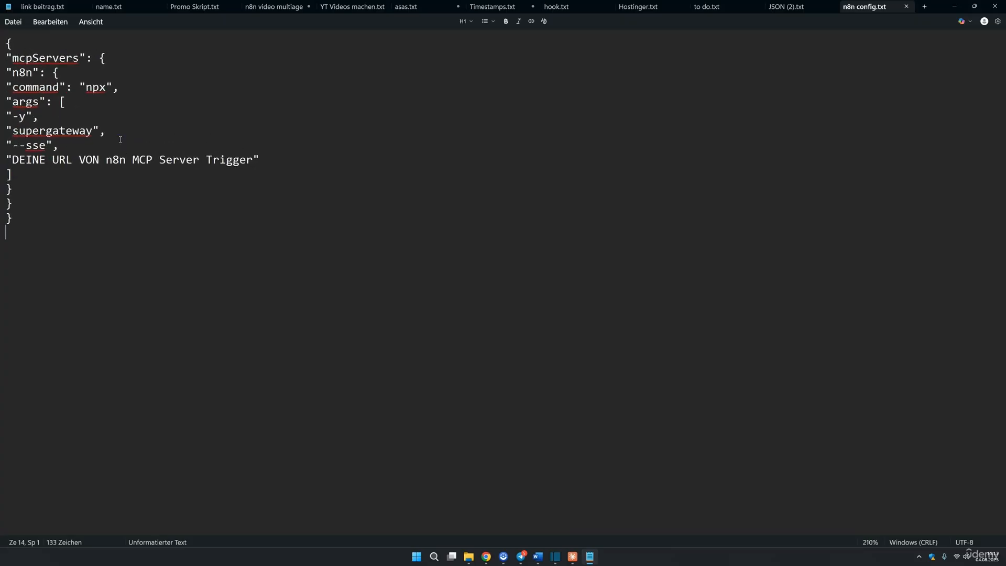
pyautogui.scroll(11, 121, 139)
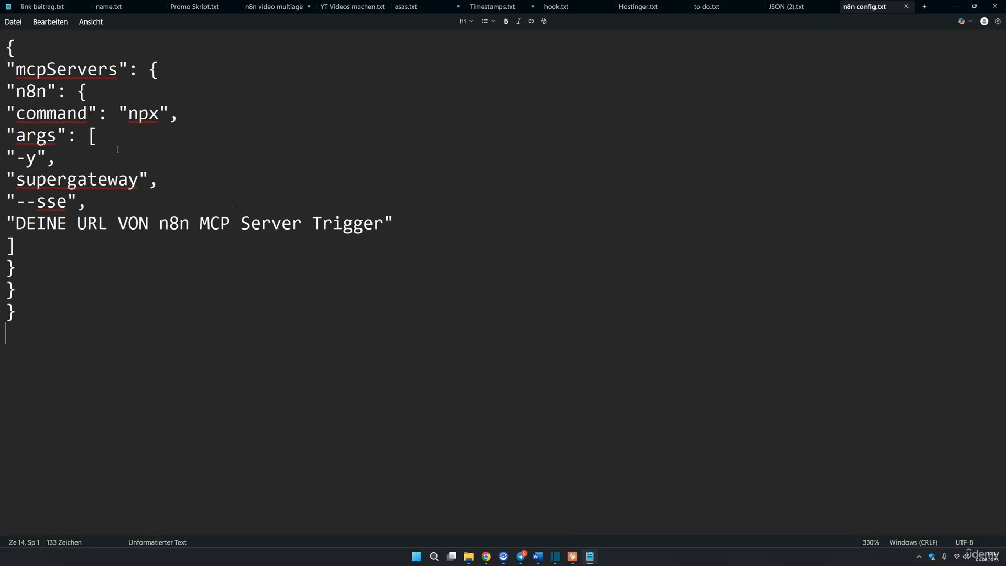
pyautogui.moveTo(16, 213); pyautogui.dragTo(62, 212)
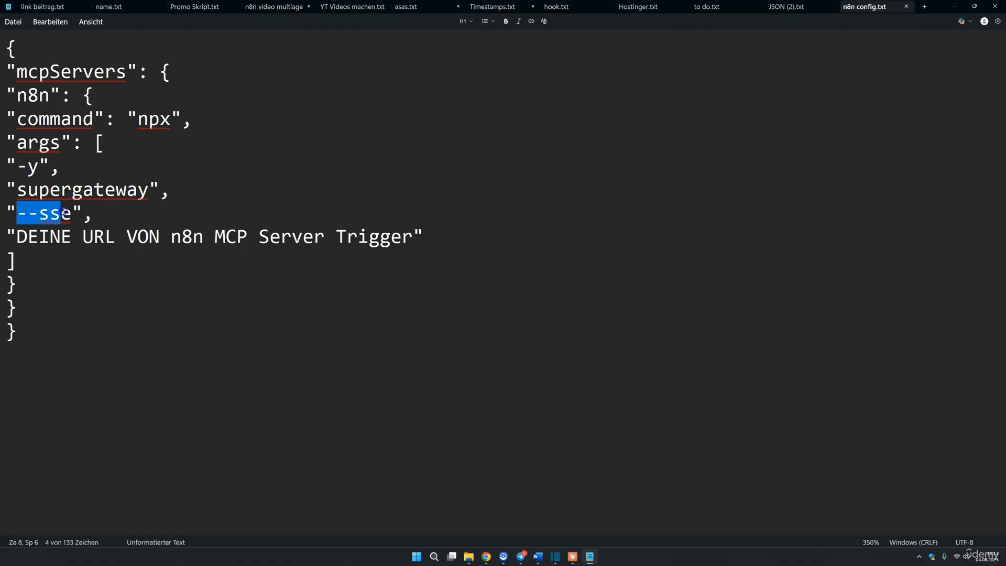
pyautogui.moveTo(56, 309); pyautogui.dragTo(7, 59)
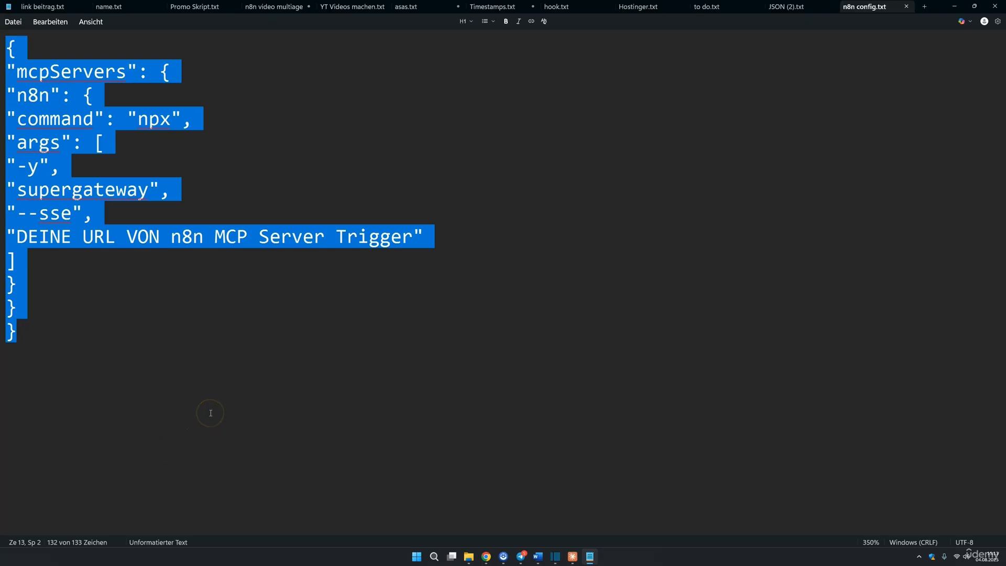
pyautogui.click(170, 341)
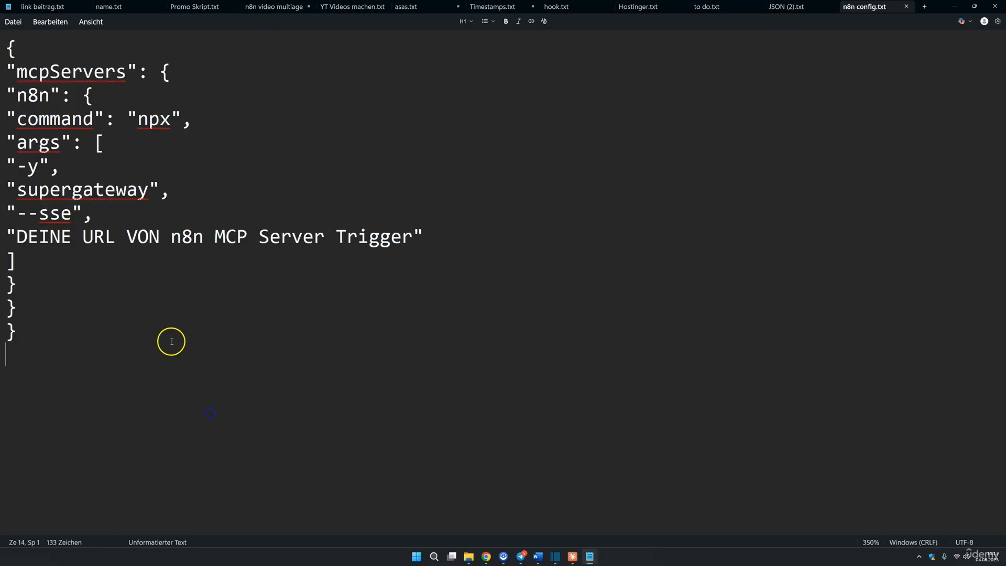
pyautogui.moveTo(17, 213); pyautogui.dragTo(60, 214)
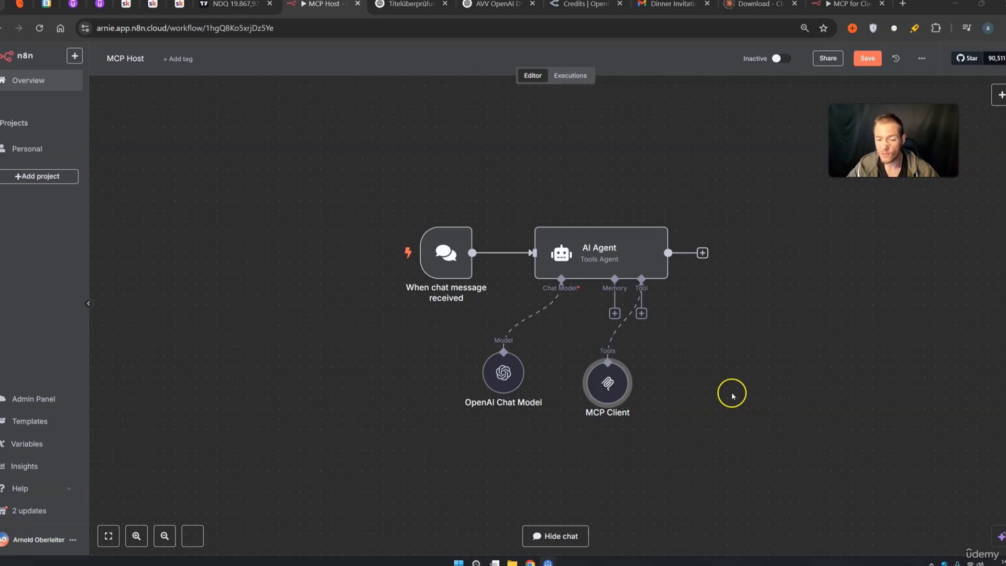
# Search Google for 'zapier' in a new tab and open the 'Zapier MCP: AI in Action' result
pyautogui.click(902, 4)
pyautogui.click(380, 227)
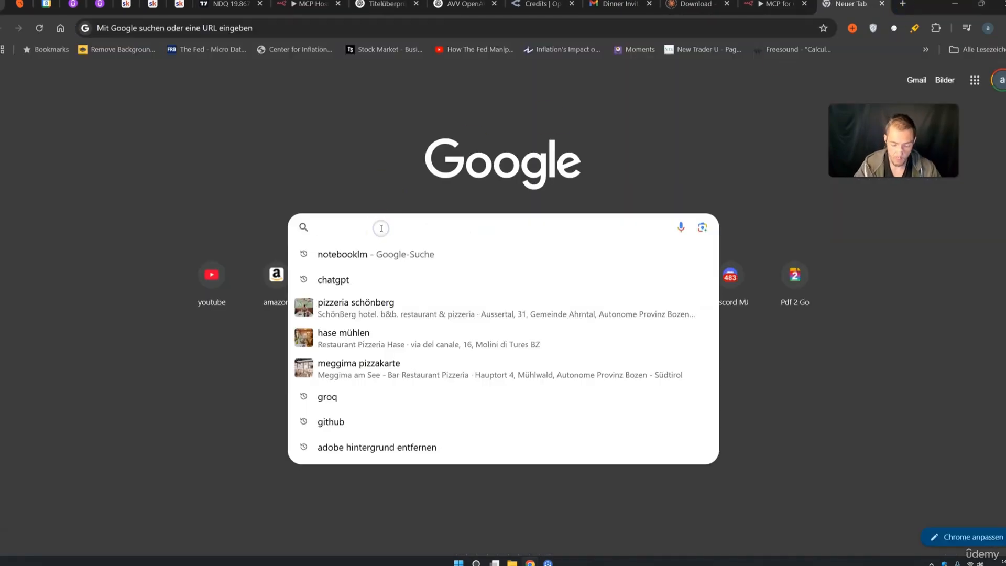
pyautogui.write('zapier')
pyautogui.press('Return')
pyautogui.scroll(-1, 184, 504)
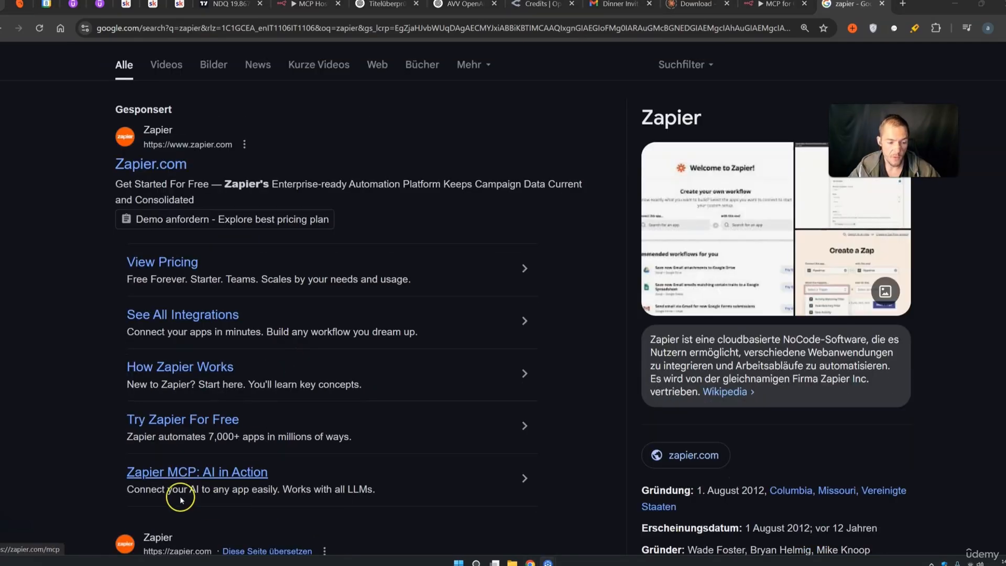
pyautogui.click(204, 474)
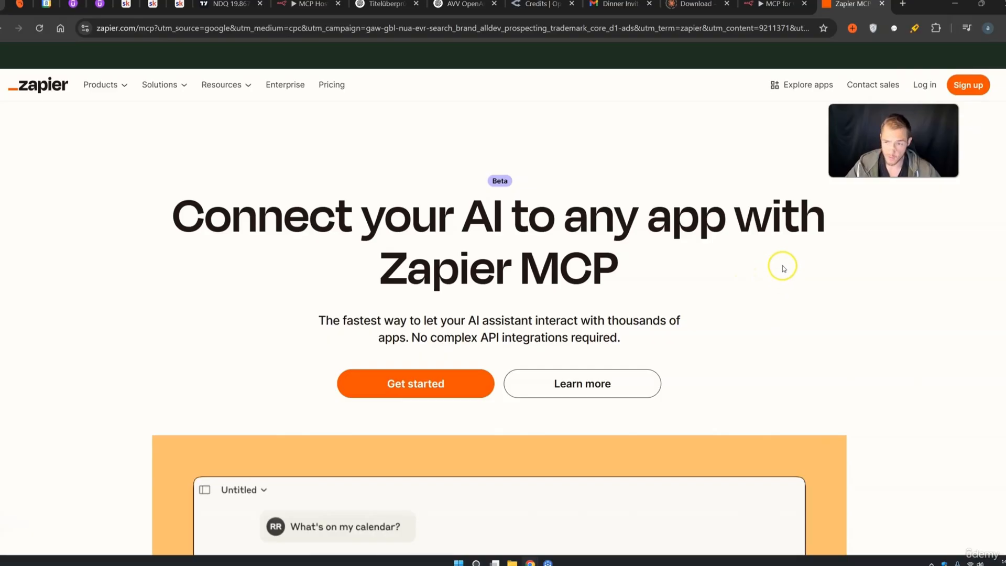
# Log in to Zapier AI Actions and go to the MCP settings page
pyautogui.click(924, 85)
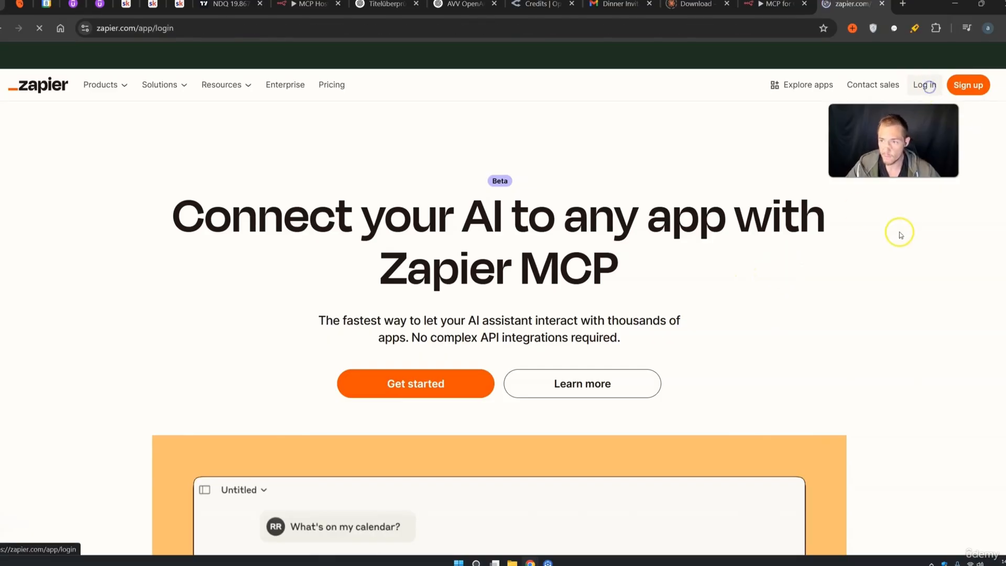
pyautogui.moveTo(167, 28); pyautogui.dragTo(104, 29)
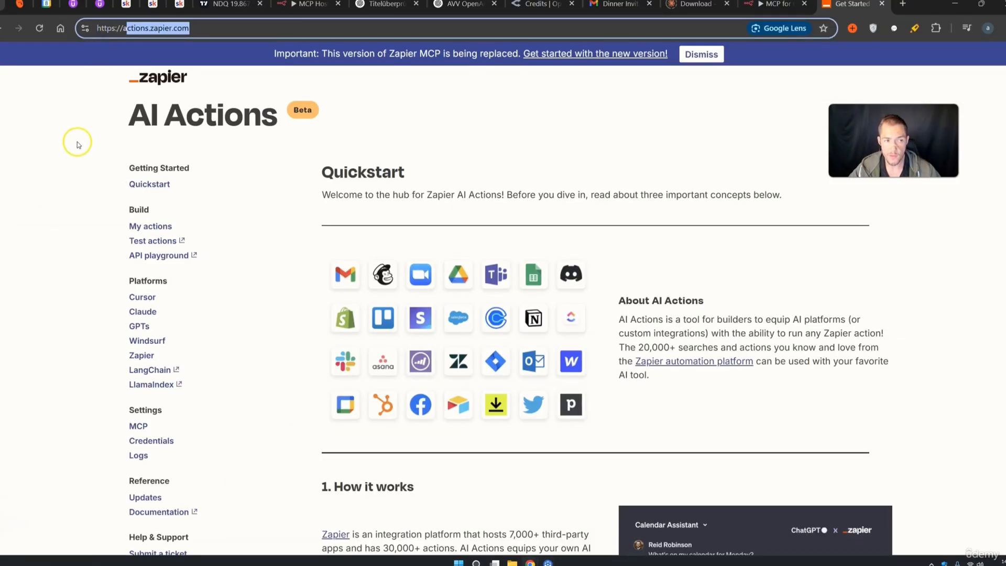
pyautogui.click(37, 196)
pyautogui.scroll(-1, 54, 215)
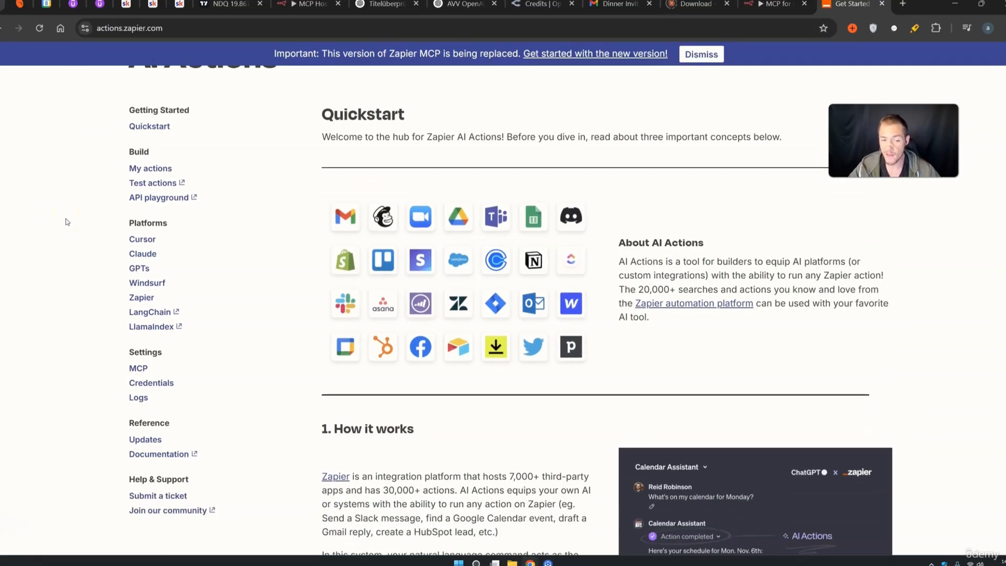
pyautogui.scroll(-1, 322, 344)
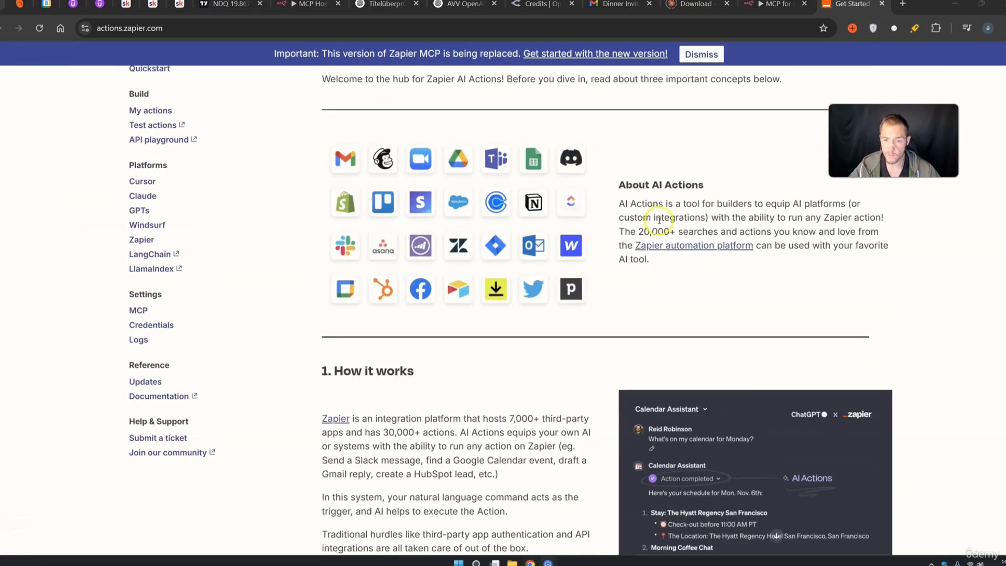
pyautogui.moveTo(638, 229); pyautogui.dragTo(736, 230)
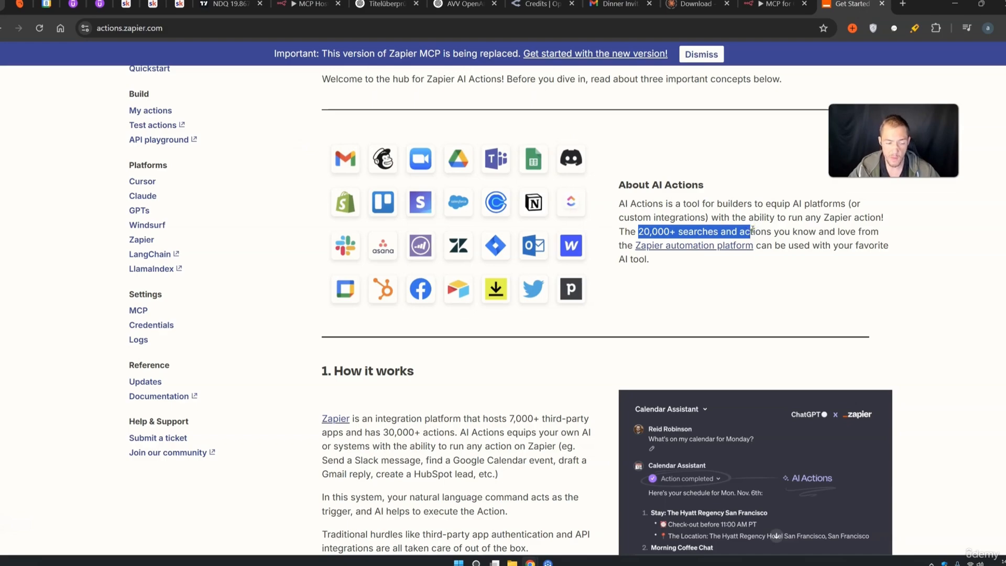
pyautogui.click(138, 311)
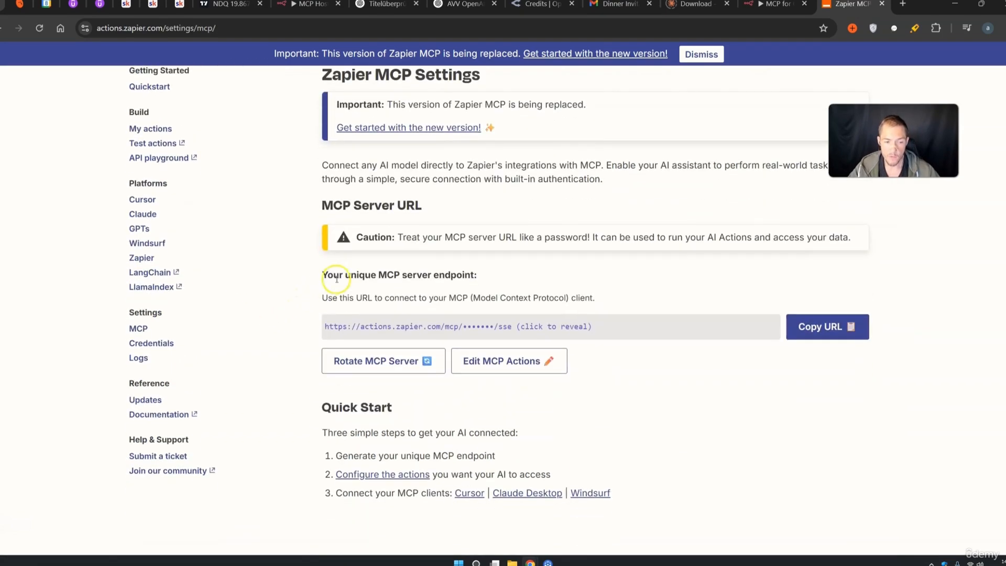
# Copy the unique MCP server endpoint URL from Zapier's MCP Settings page
pyautogui.moveTo(324, 276); pyautogui.dragTo(453, 277)
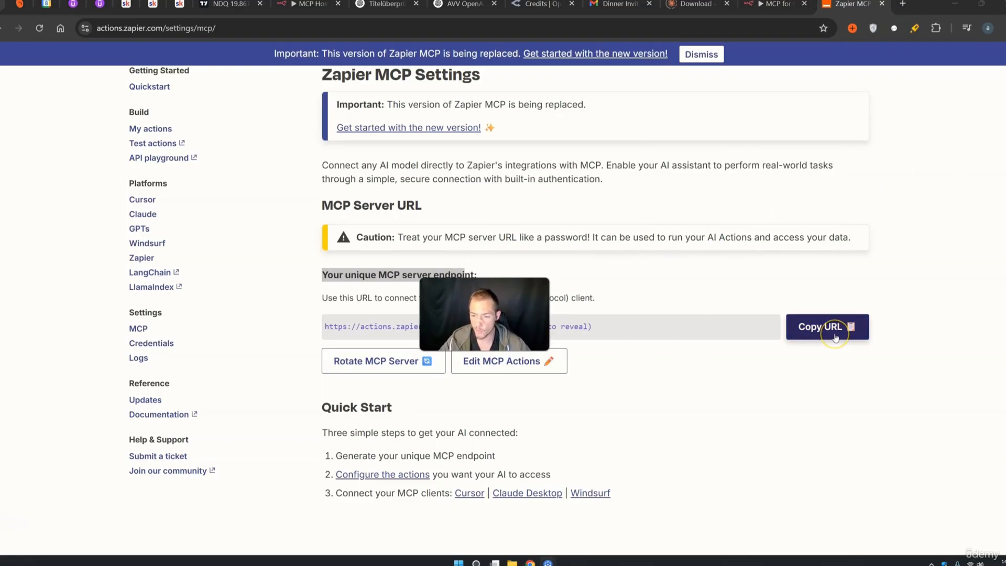
pyautogui.click(619, 327)
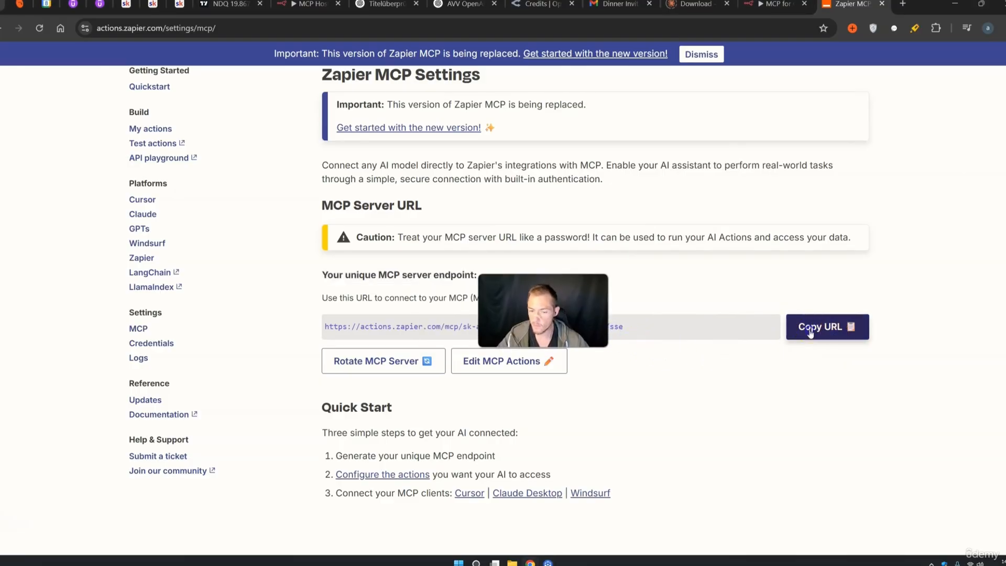
pyautogui.click(810, 333)
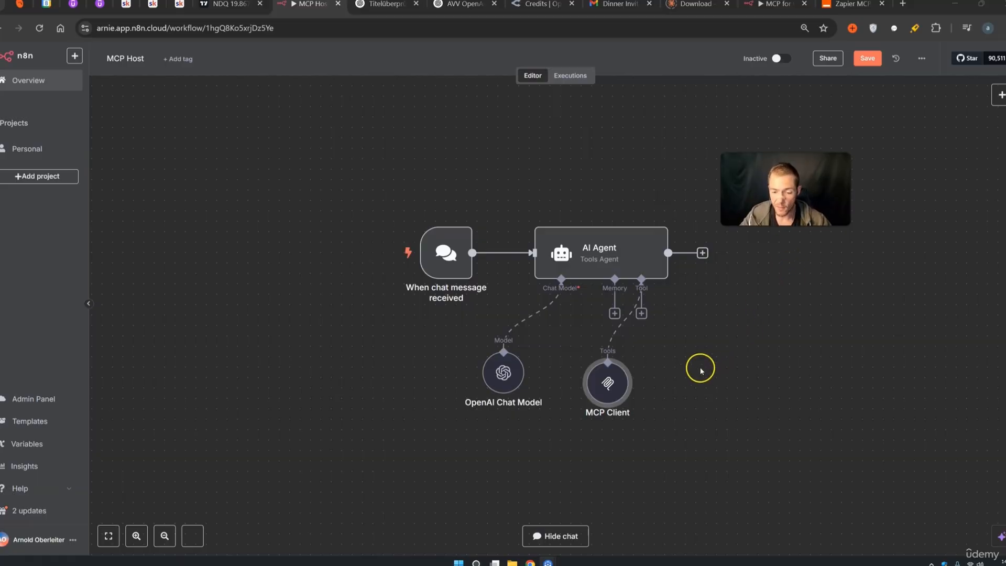
# Swap the MCP Client's old SSE endpoint for the Zapier MCP server URL
pyautogui.click(614, 388)
pyautogui.doubleClick(614, 387)
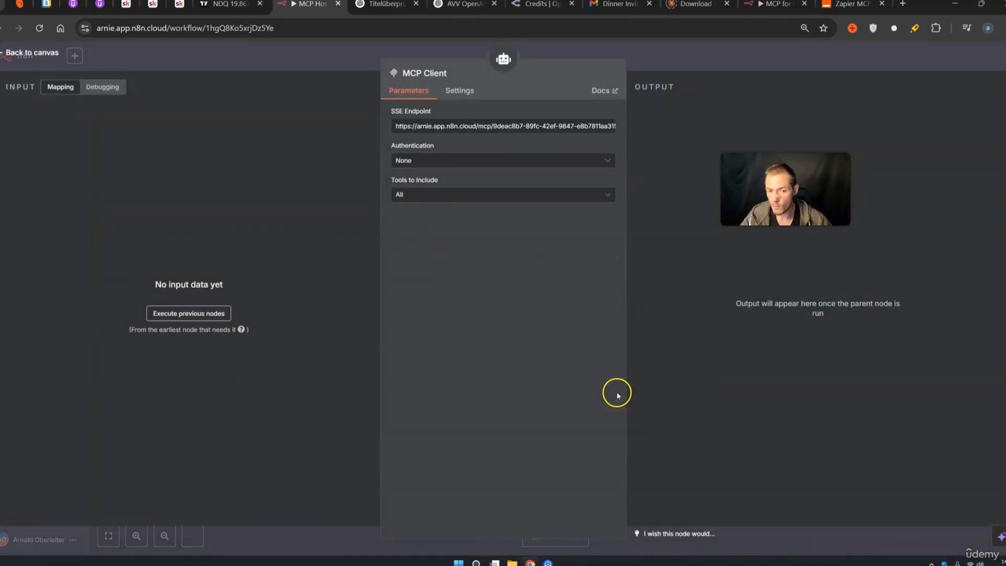
pyautogui.moveTo(423, 126); pyautogui.dragTo(649, 145)
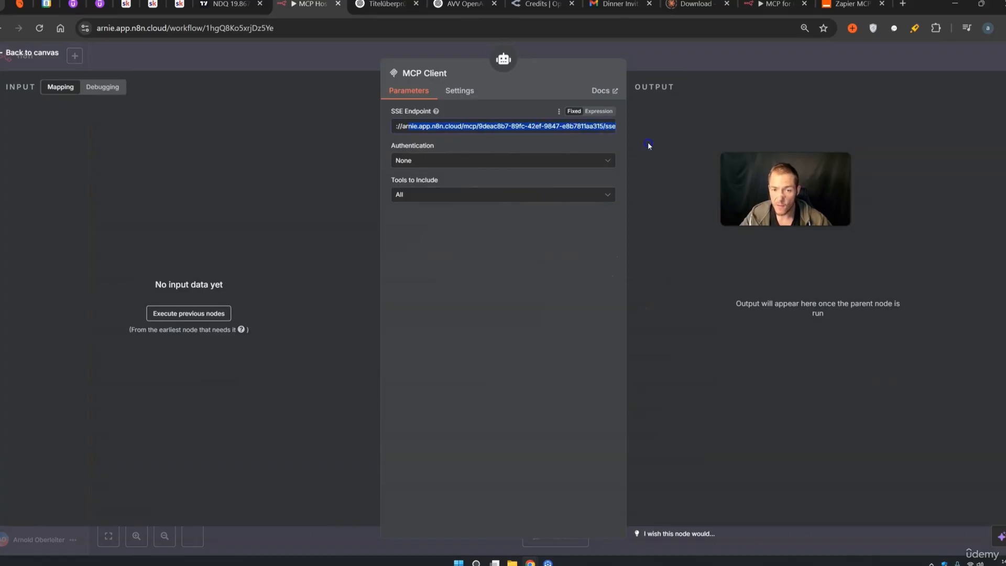
pyautogui.press('BackSpace')
pyautogui.press('BackSpace')
pyautogui.press('BackSpace')
pyautogui.press('BackSpace')
pyautogui.press('BackSpace')
pyautogui.press('BackSpace')
pyautogui.press('BackSpace')
pyautogui.press('BackSpace')
pyautogui.press('BackSpace')
pyautogui.press('BackSpace')
pyautogui.press('BackSpace')
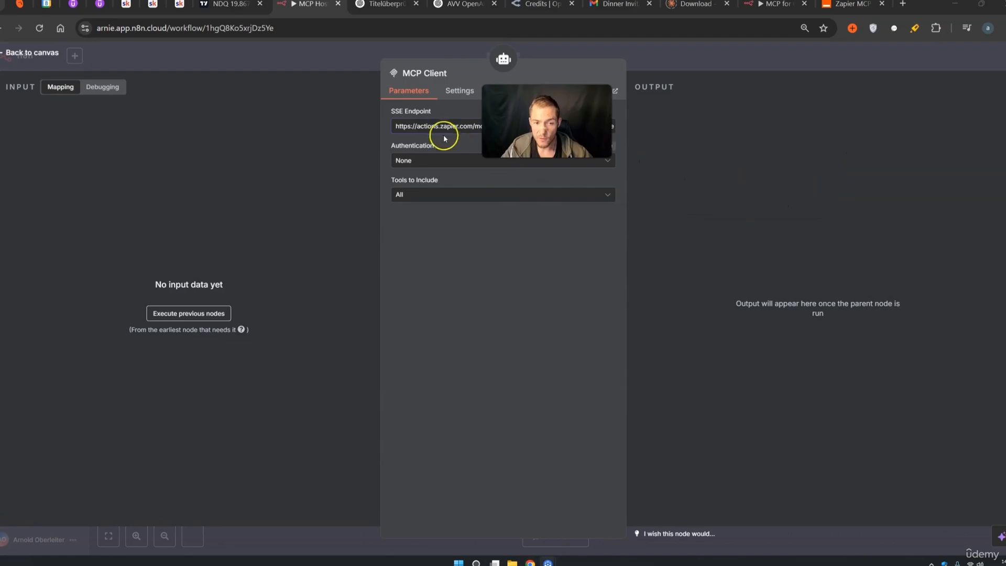
pyautogui.moveTo(442, 130); pyautogui.dragTo(470, 126)
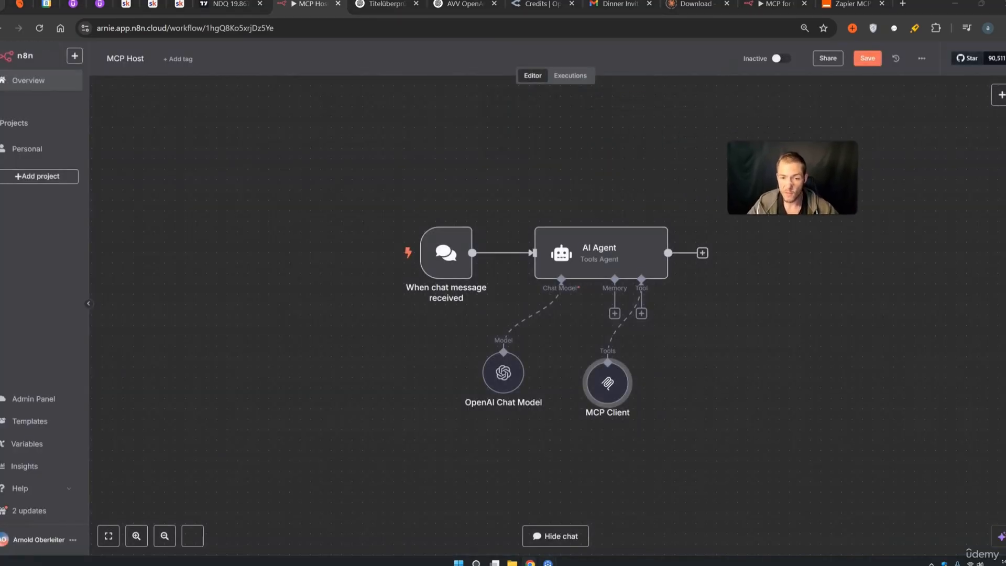
# Review Zapier MCP's three Quick Start steps and open the page for configuring actions
pyautogui.click(846, 6)
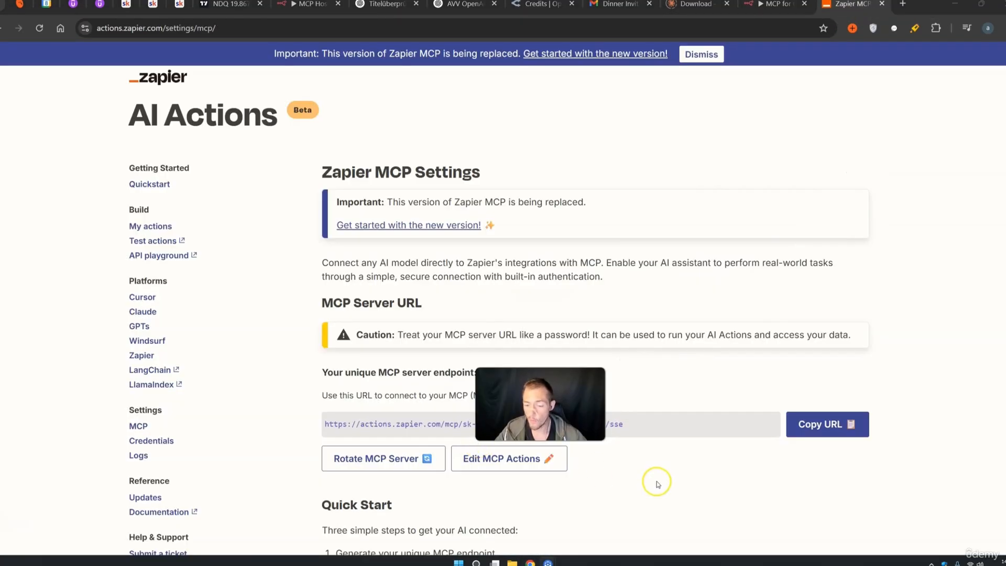
pyautogui.moveTo(322, 507); pyautogui.dragTo(396, 510)
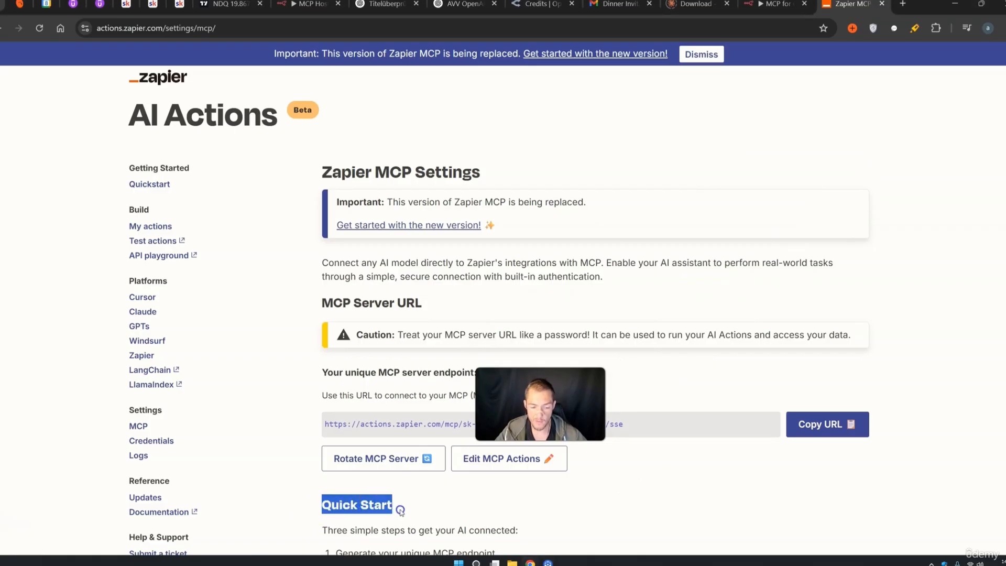
pyautogui.scroll(-2, 524, 490)
pyautogui.moveTo(347, 455); pyautogui.dragTo(420, 455)
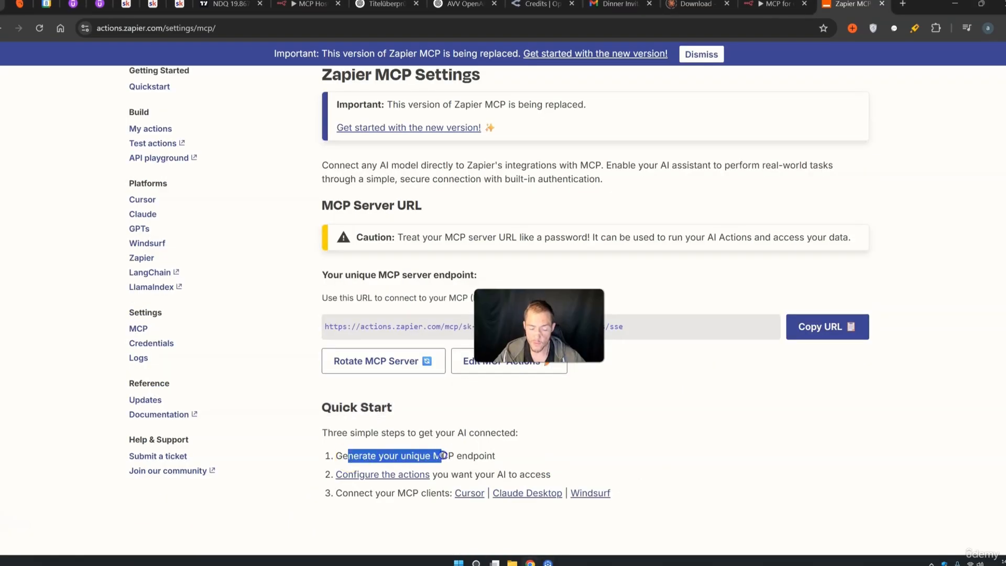
pyautogui.moveTo(487, 456); pyautogui.dragTo(488, 456)
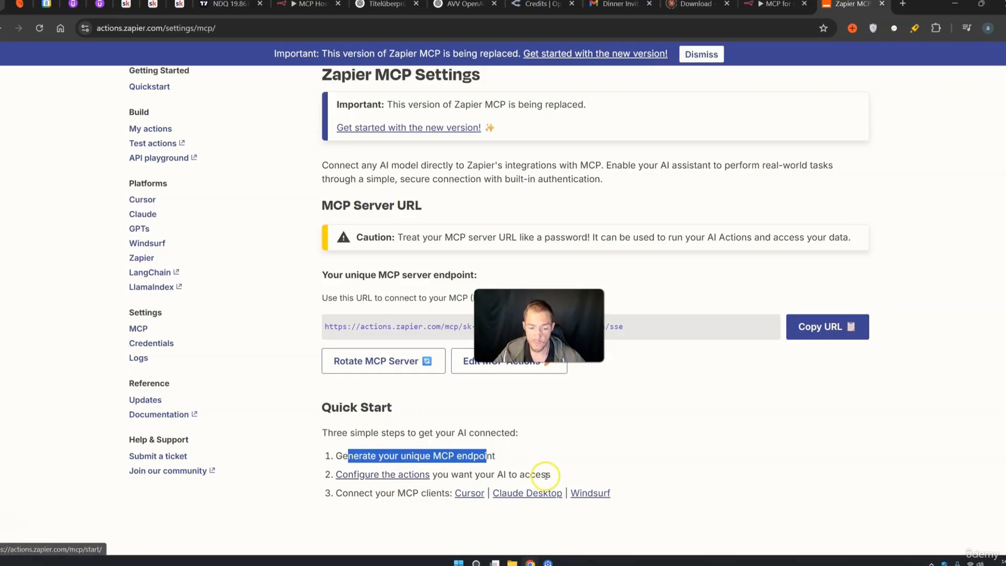
pyautogui.moveTo(545, 474); pyautogui.dragTo(463, 474)
pyautogui.moveTo(341, 493); pyautogui.dragTo(415, 495)
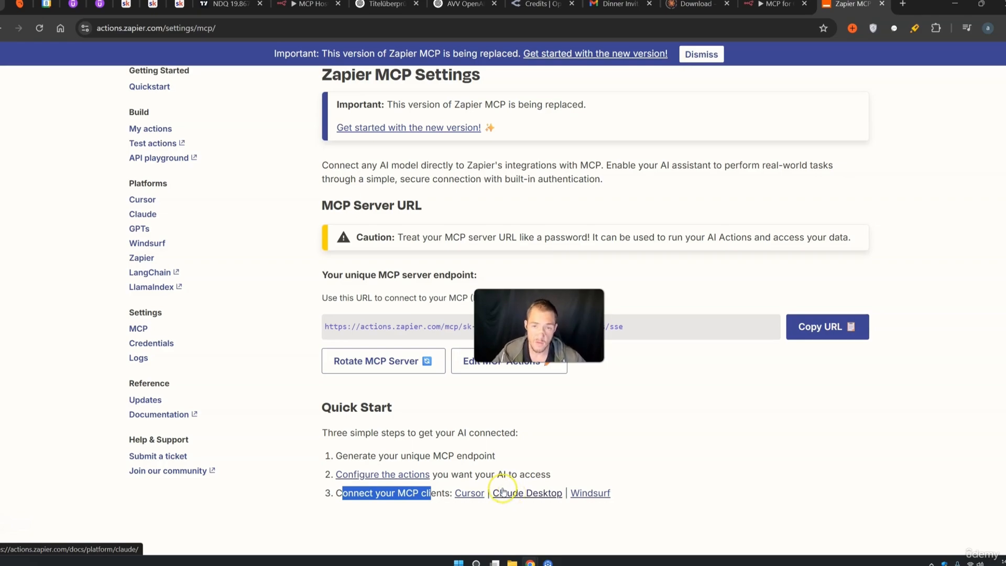
pyautogui.click(393, 478)
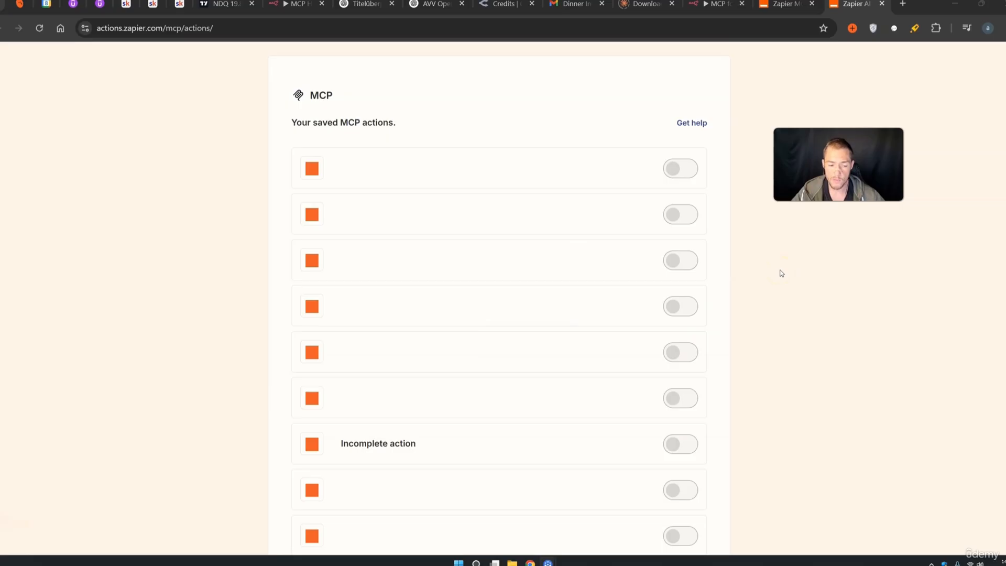
# Start a new Zapier MCP action and choose Gmail: Send Email as its action
pyautogui.scroll(-5, 781, 273)
pyautogui.click(664, 484)
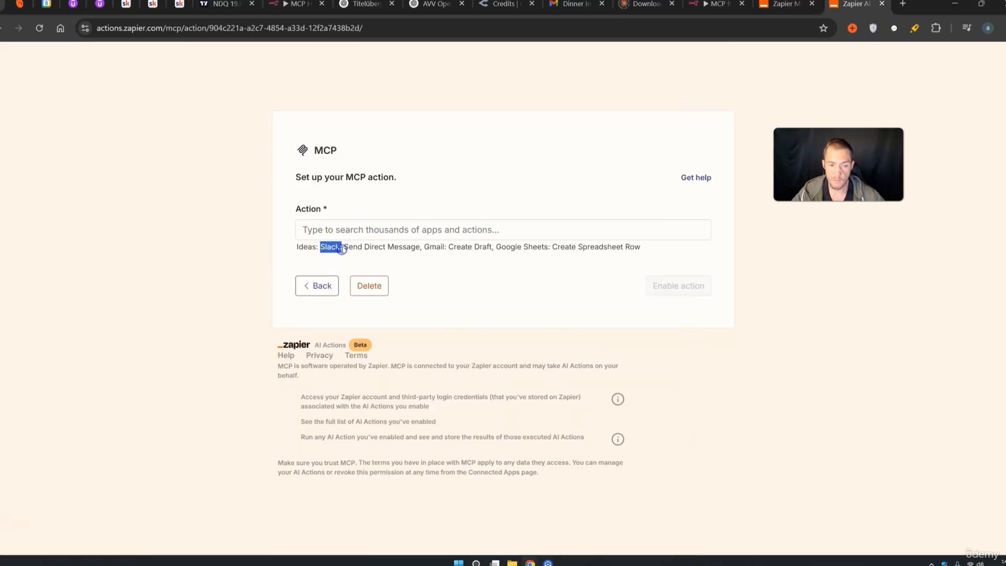
pyautogui.click(358, 228)
pyautogui.write('slack: Edit Message')
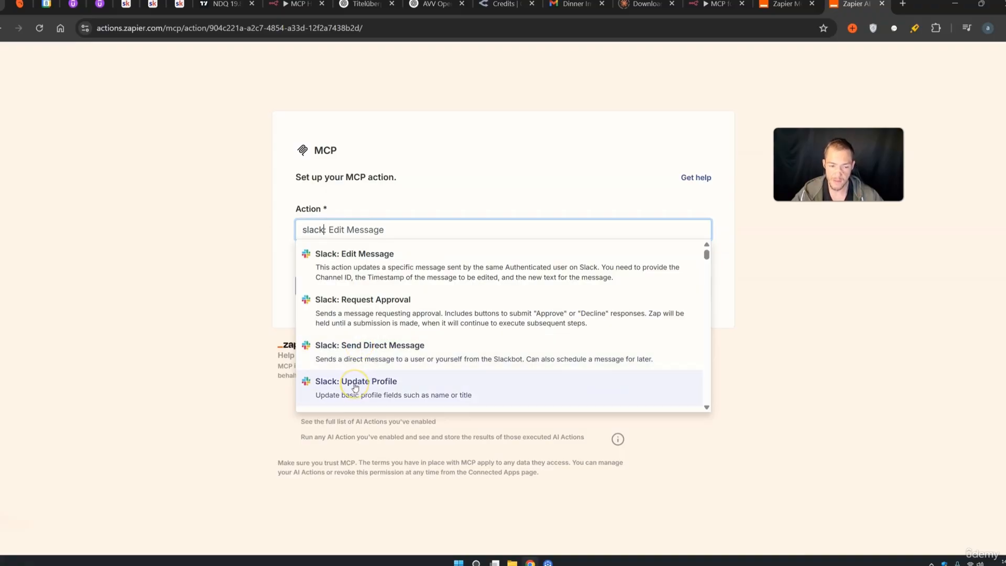
pyautogui.click(376, 230)
pyautogui.hotkey('ctrl', 'a')
pyautogui.write('facebo')
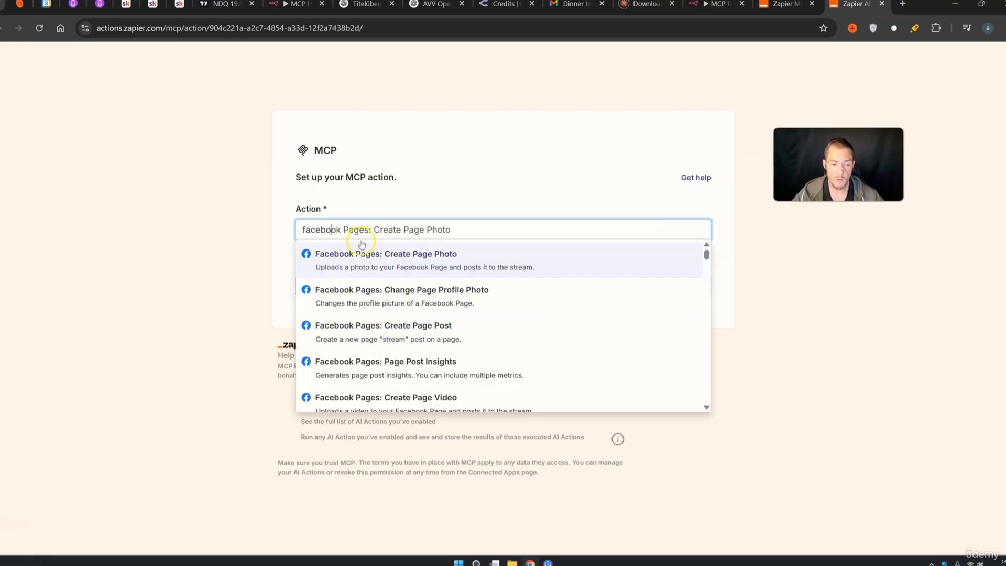
pyautogui.press('BackSpace')
pyautogui.press('BackSpace')
pyautogui.press('BackSpace')
pyautogui.press('BackSpace')
pyautogui.press('BackSpace')
pyautogui.press('BackSpace')
pyautogui.write('gmail: Send Email')
pyautogui.click(366, 256)
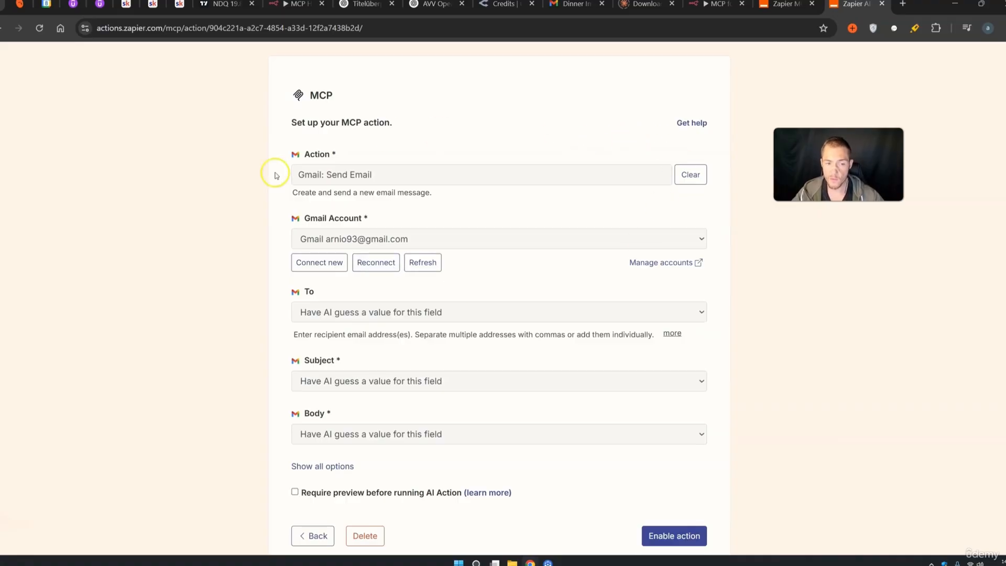
# Enable the Gmail: Send Email action with AI-guessed To, Subject and Body, then return to n8n
pyautogui.scroll(-2, 455, 468)
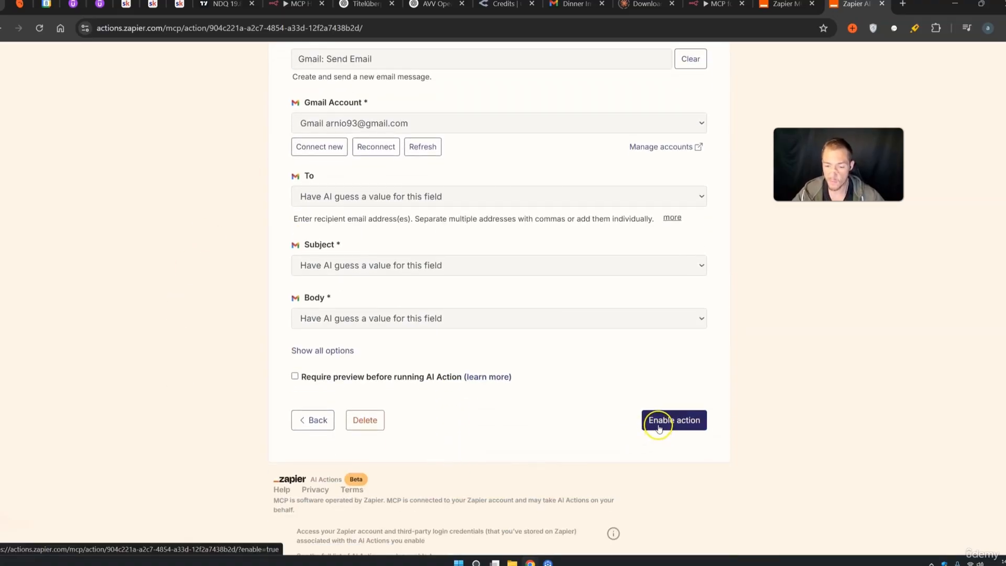
pyautogui.click(659, 427)
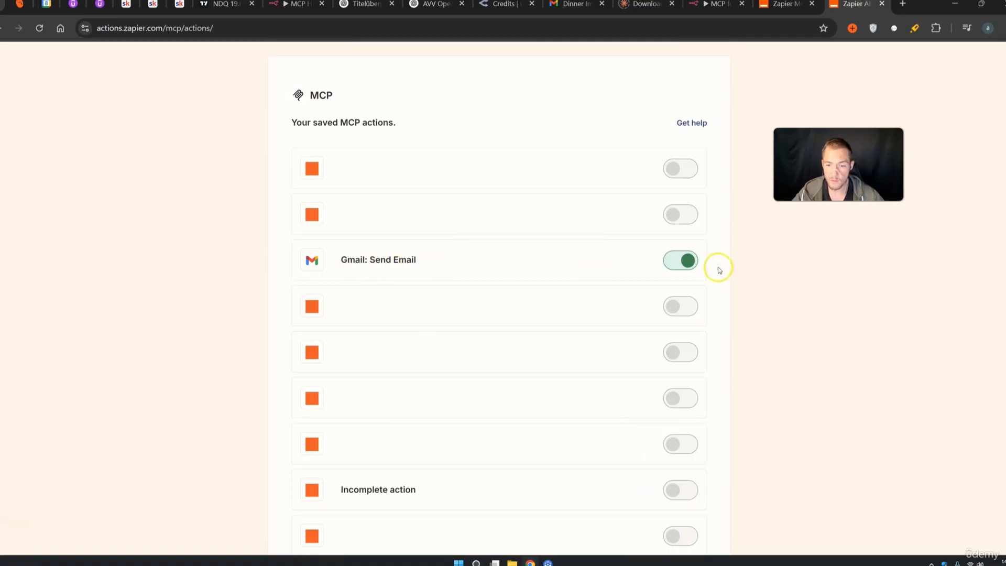
pyautogui.scroll(-4, 578, 264)
pyautogui.scroll(4, 578, 264)
pyautogui.scroll(-5, 578, 263)
pyautogui.scroll(5, 577, 262)
pyautogui.click(478, 130)
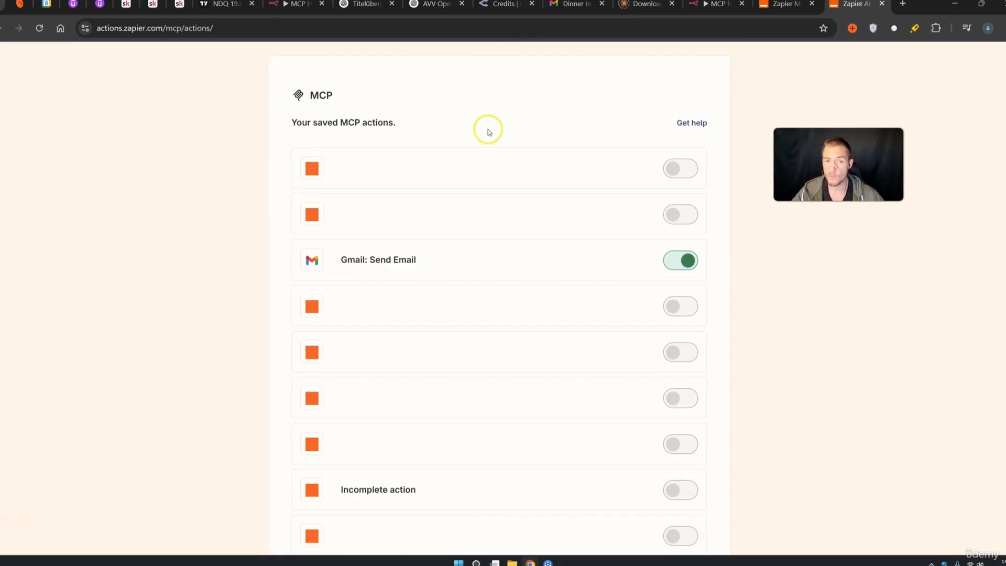
pyautogui.click(304, 5)
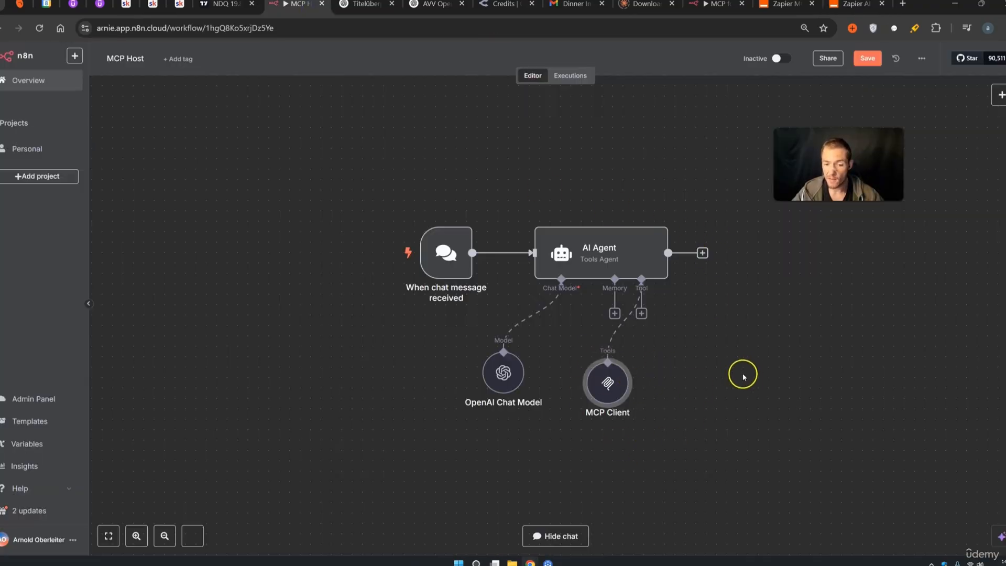
# Save the MCP Host workflow and copy all of its nodes
pyautogui.click(867, 58)
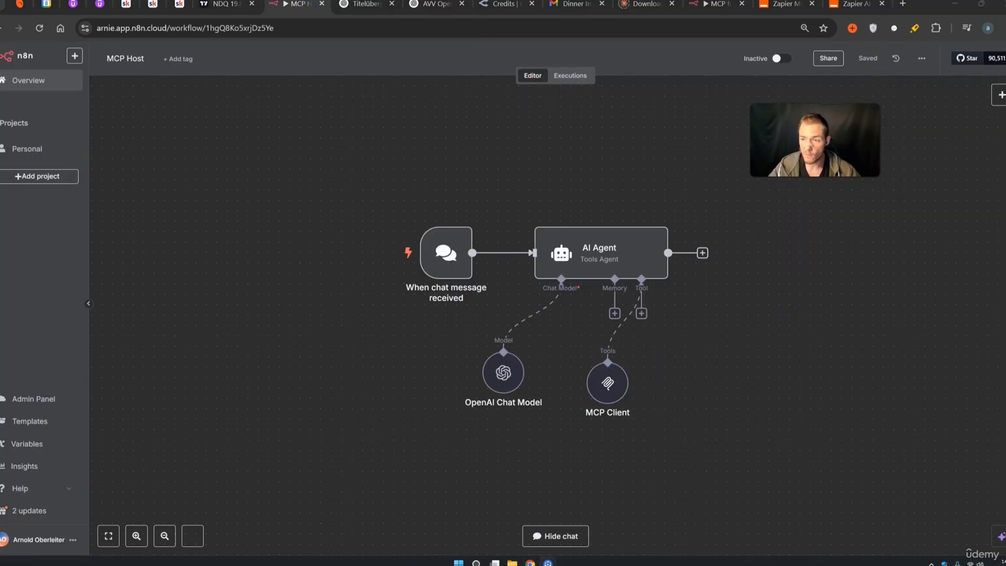
pyautogui.click(556, 535)
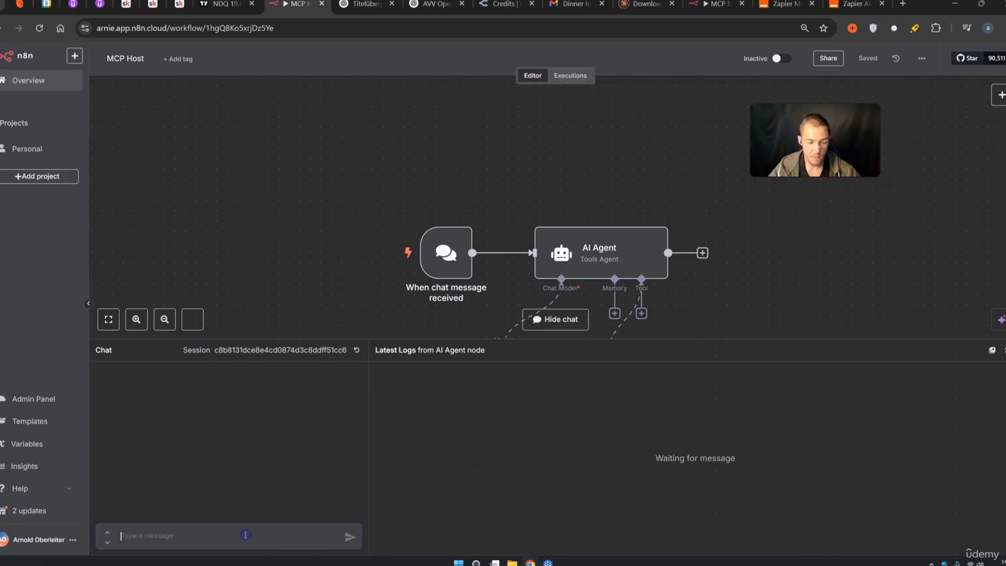
pyautogui.click(1001, 350)
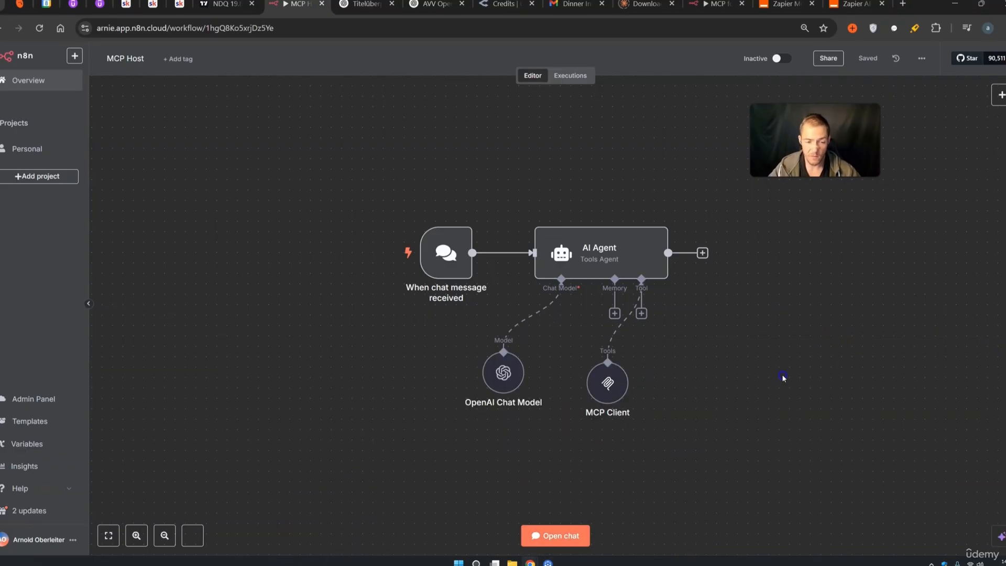
pyautogui.moveTo(810, 459); pyautogui.dragTo(320, 195)
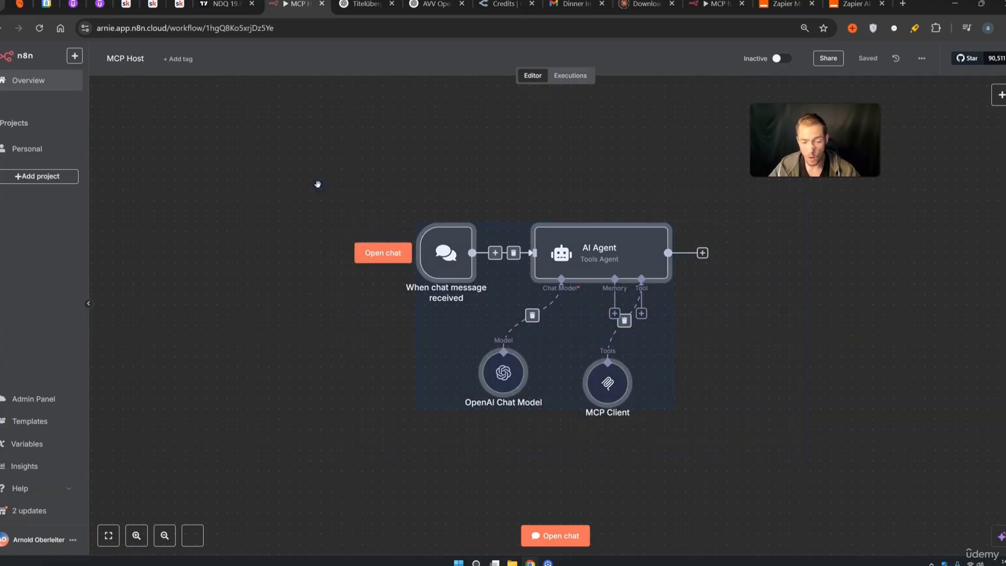
pyautogui.hotkey('ctrl', 'c')
# Paste the chat trigger, AI Agent, OpenAI Chat Model and MCP Client nodes into MCP for Claude Desktop
pyautogui.click(45, 147)
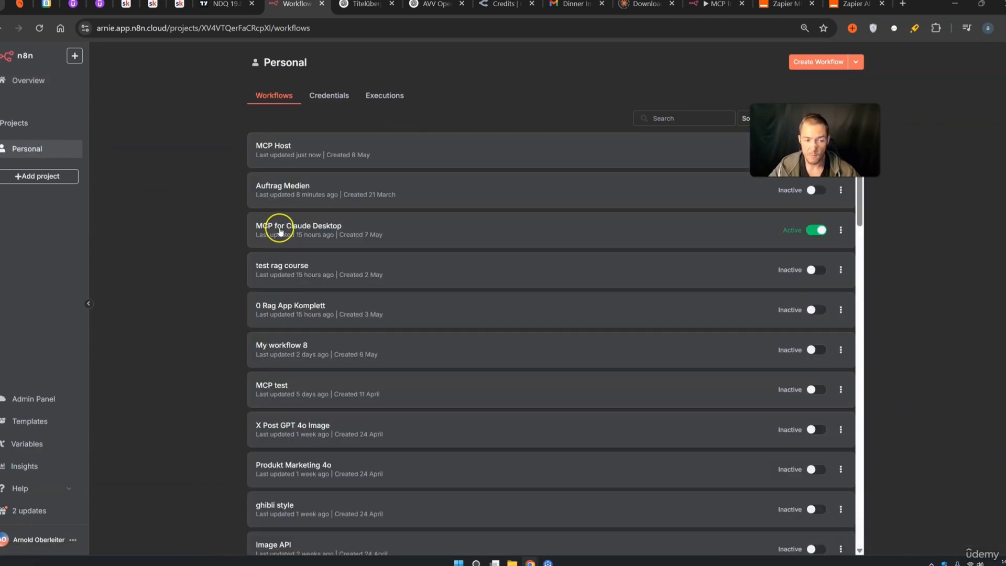
pyautogui.click(279, 230)
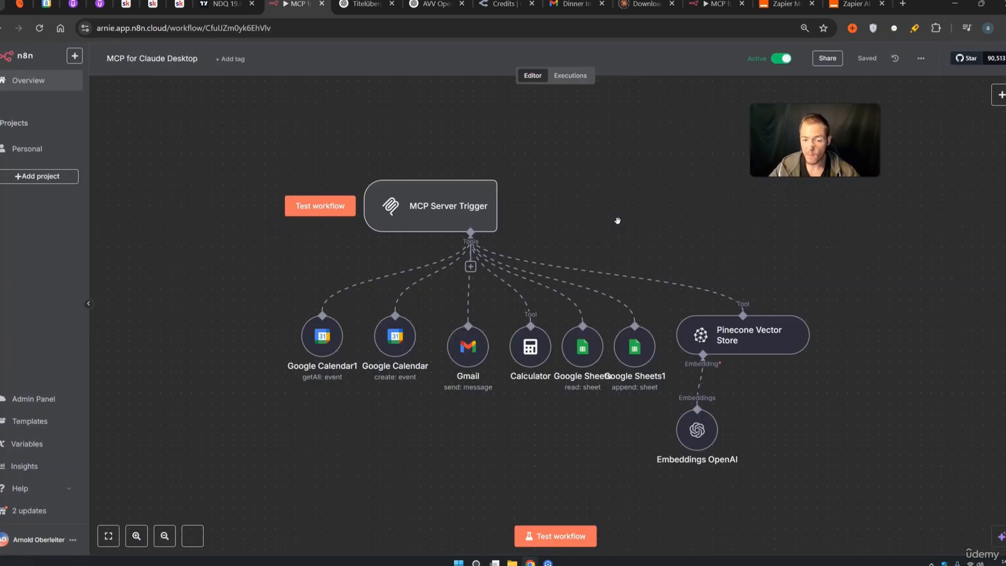
pyautogui.scroll(-3, 617, 221)
pyautogui.moveTo(739, 245); pyautogui.dragTo(544, 270)
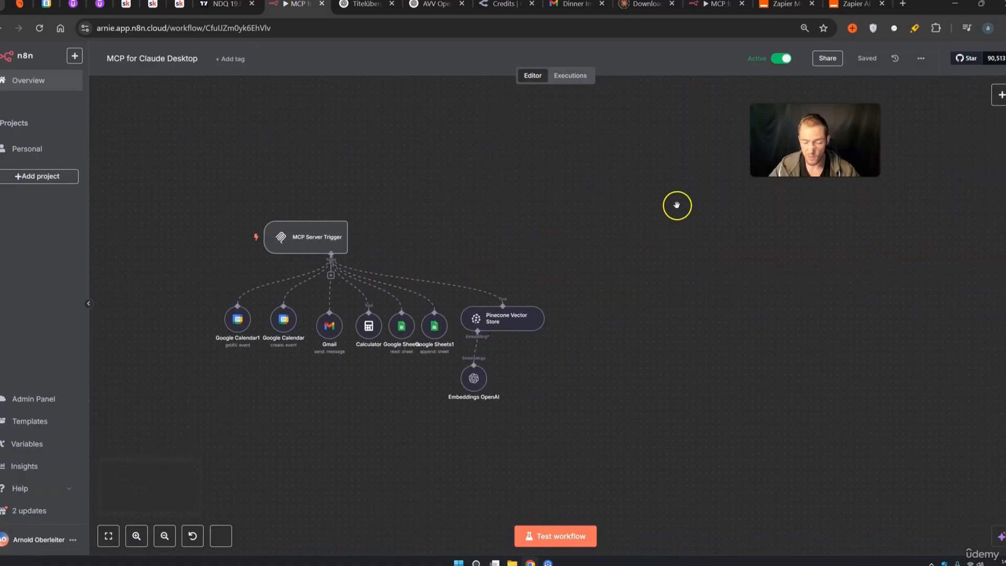
pyautogui.hotkey('ctrl', 'v')
pyautogui.moveTo(594, 305); pyautogui.dragTo(775, 177)
pyautogui.moveTo(539, 450); pyautogui.dragTo(137, 195)
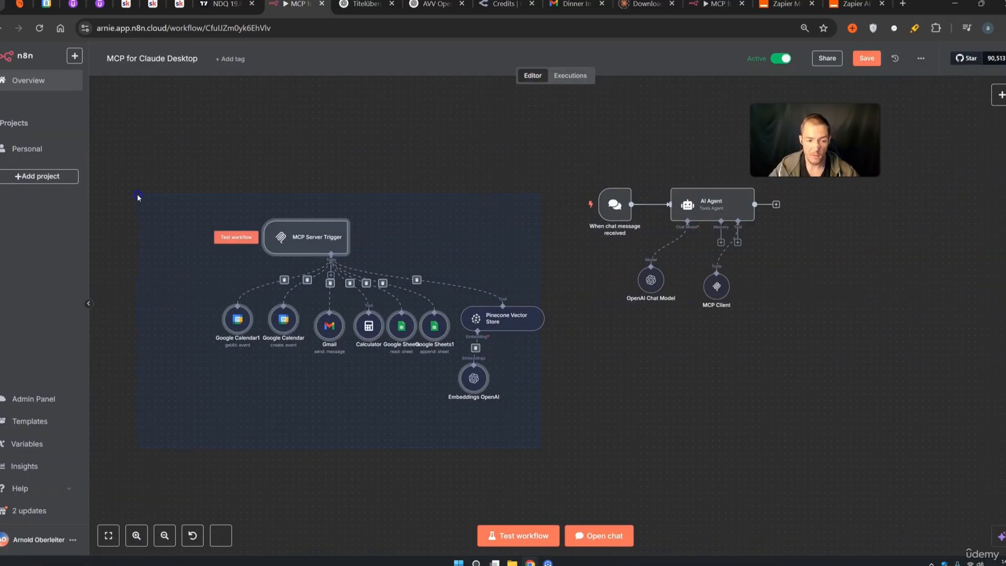
# Copy the MCP Server Trigger's production URL in MCP for Claude Desktop
pyautogui.click(672, 375)
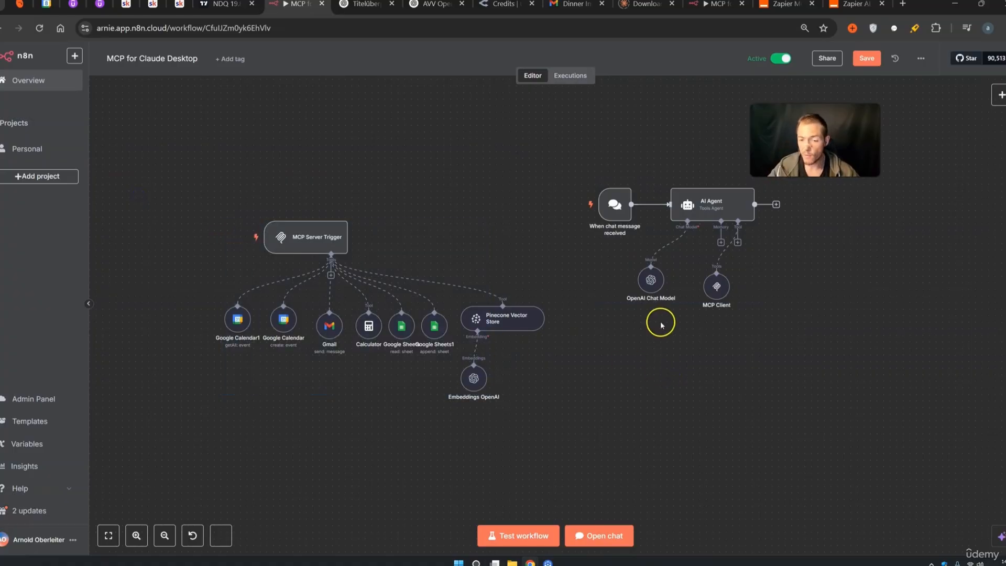
pyautogui.doubleClick(330, 244)
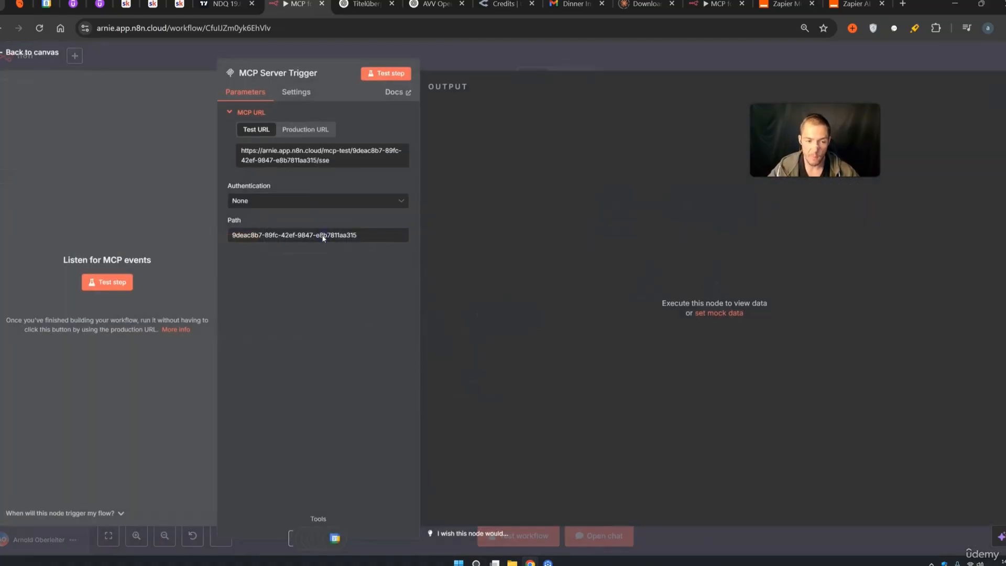
pyautogui.click(313, 133)
pyautogui.click(313, 157)
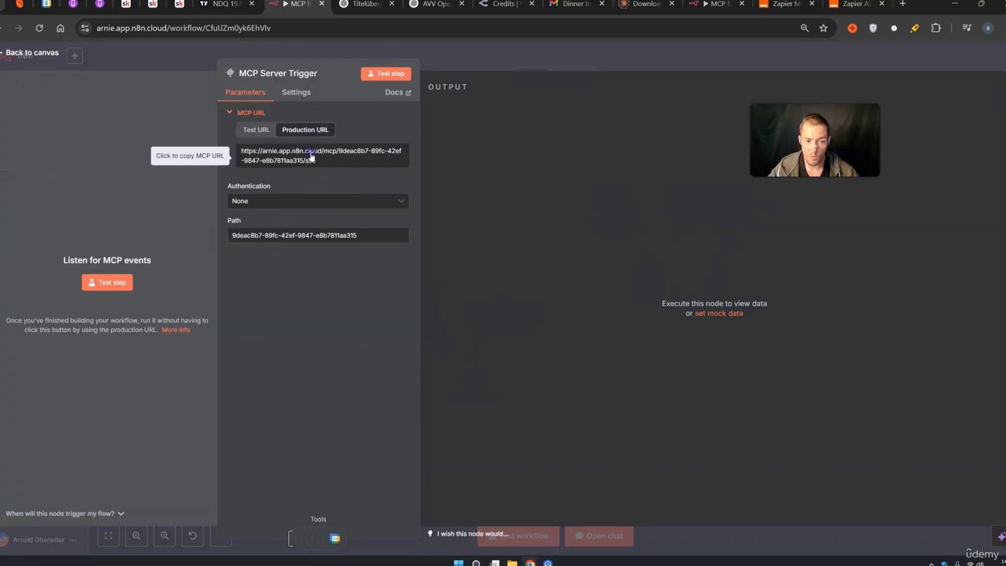
pyautogui.click(674, 61)
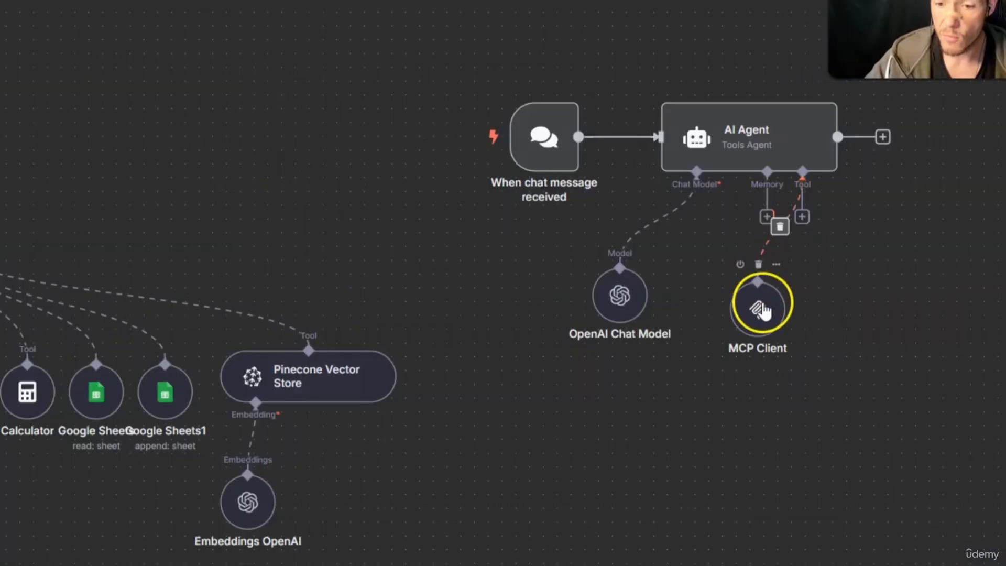
# Replace the pasted MCP Client's SSE Endpoint with the new MCP server URL and save
pyautogui.doubleClick(716, 286)
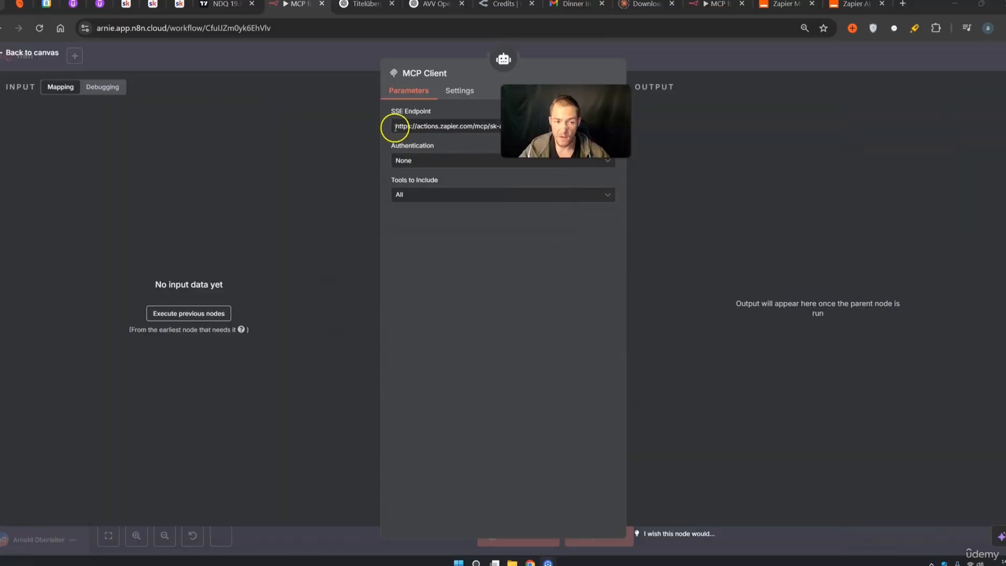
pyautogui.moveTo(396, 127); pyautogui.dragTo(423, 127)
pyautogui.press('BackSpace')
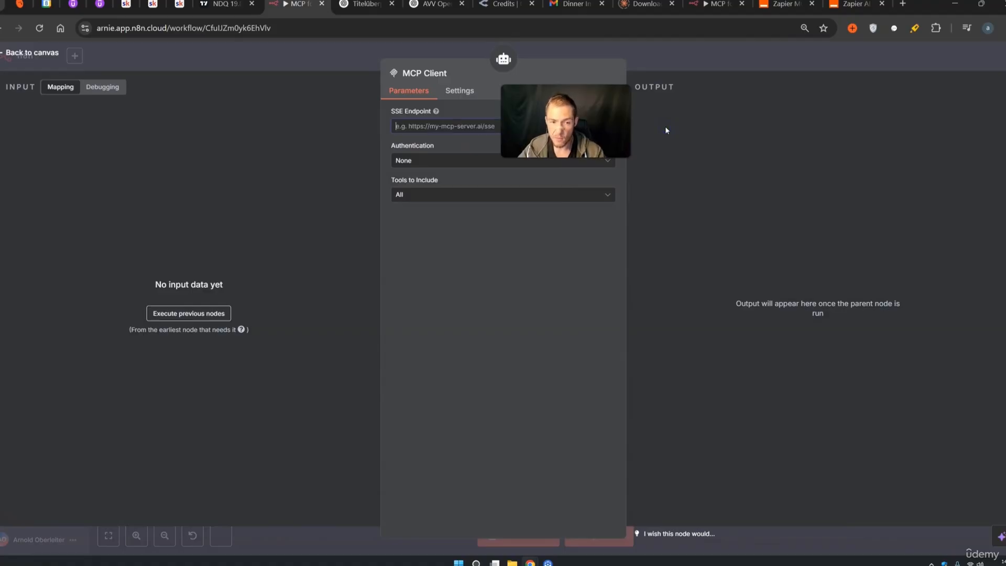
pyautogui.click(573, 127)
pyautogui.hotkey('ctrl', 'v')
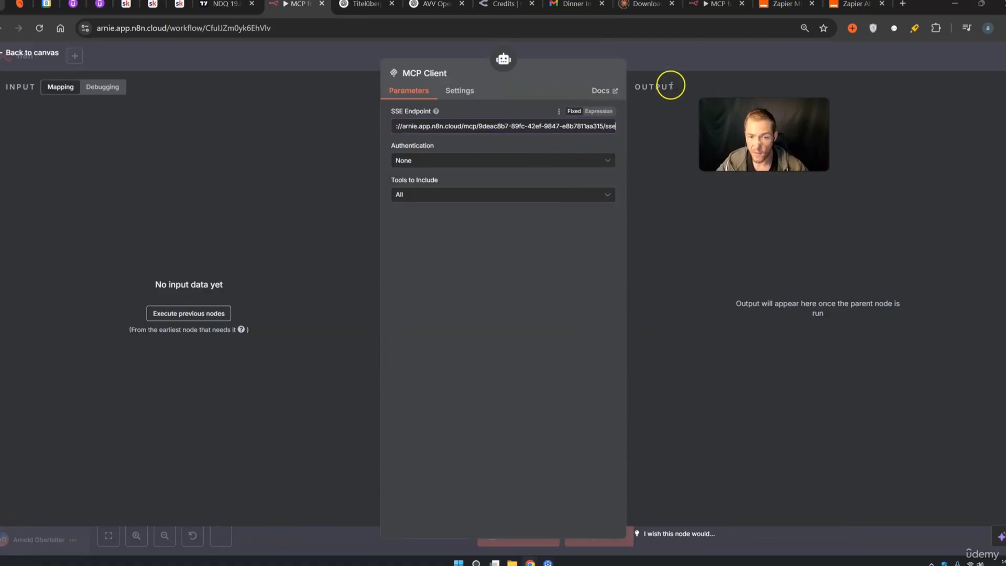
pyautogui.click(697, 68)
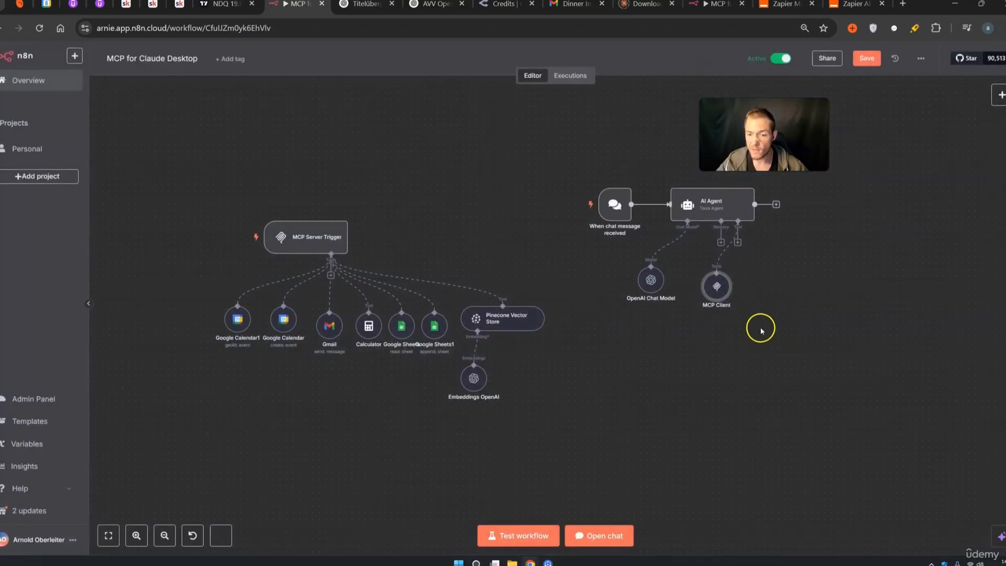
pyautogui.click(866, 58)
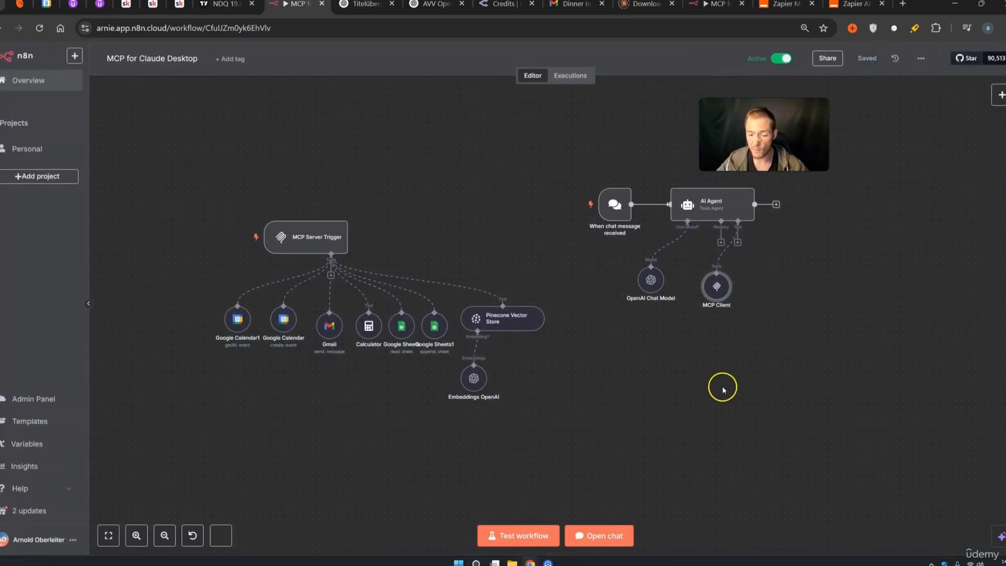
# Open and close the chat panel, clear the selection, and begin adding an AI Agent tool
pyautogui.click(599, 536)
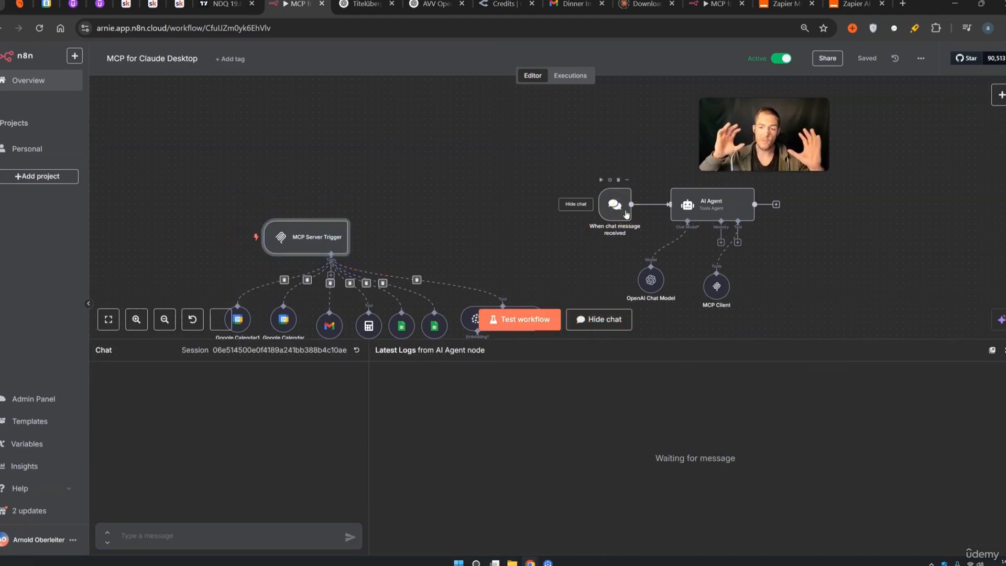
pyautogui.click(990, 350)
pyautogui.click(756, 374)
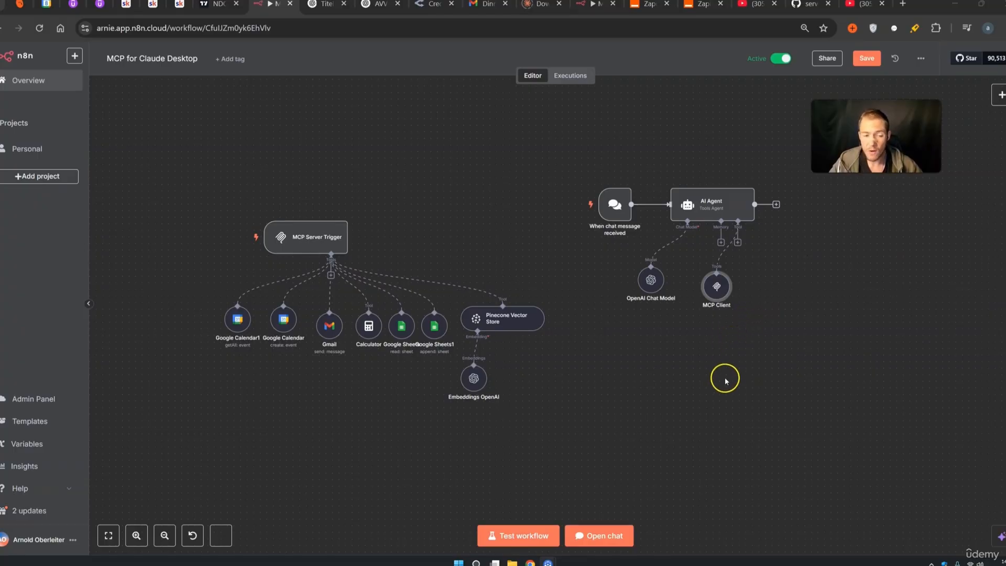
pyautogui.click(737, 242)
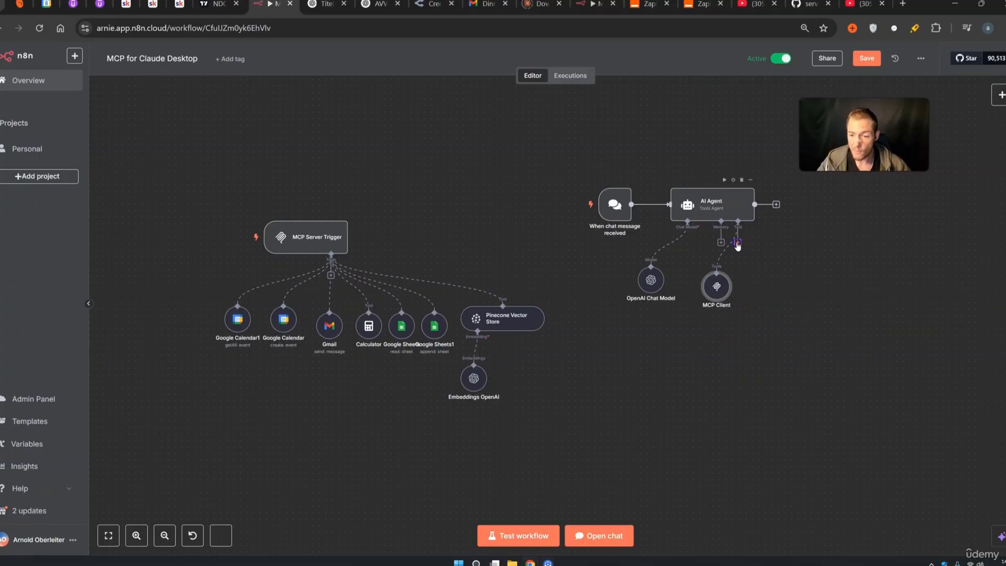
# Add a Call n8n Workflow Tool under the AI Agent and move it aside
pyautogui.click(887, 125)
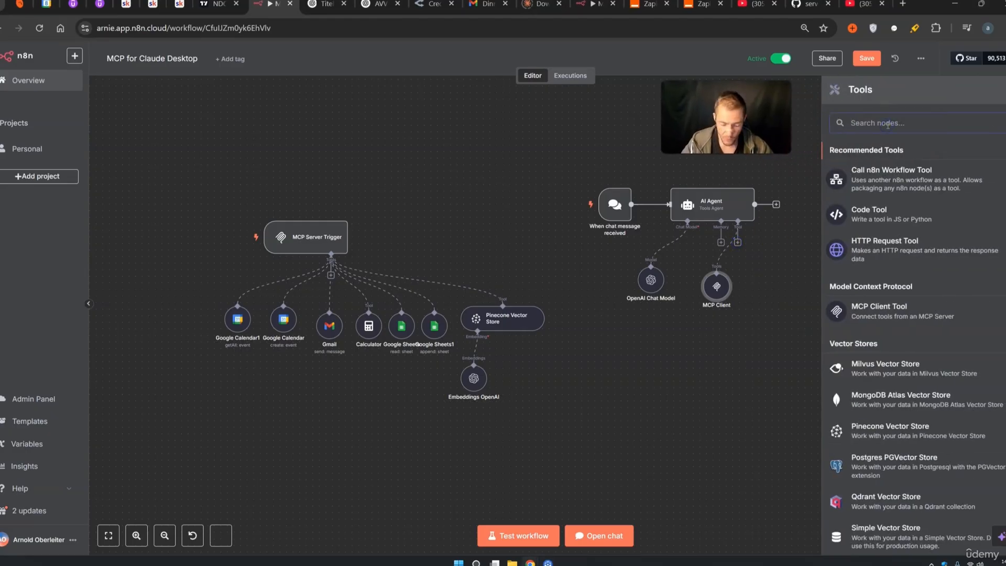
pyautogui.write('call')
pyautogui.click(861, 170)
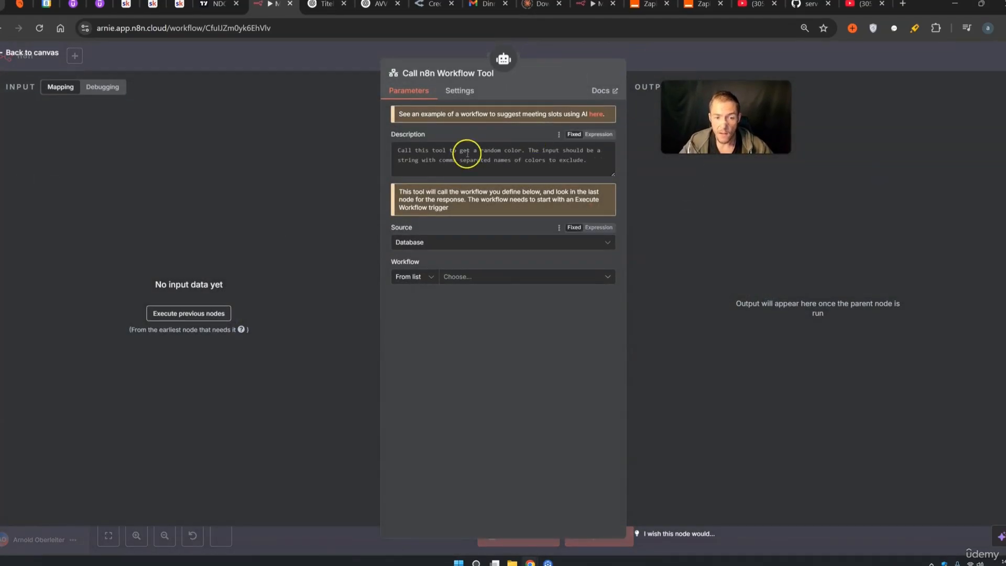
pyautogui.click(673, 72)
pyautogui.moveTo(769, 274); pyautogui.dragTo(781, 293)
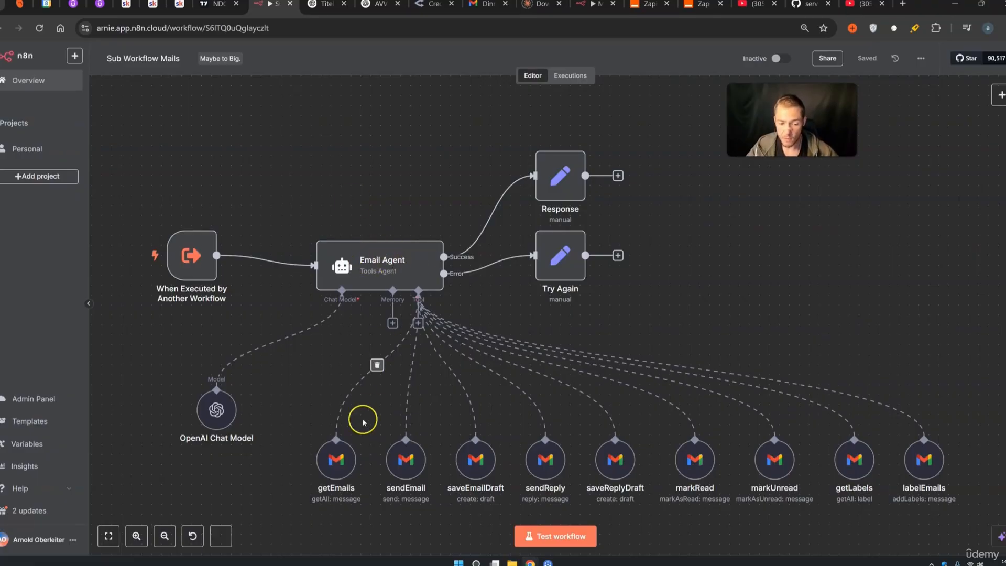
# Inspect the Sub Workflow Mails nodes: nine Gmail tools, Email Agent and sub-workflow trigger
pyautogui.moveTo(943, 515); pyautogui.dragTo(254, 416)
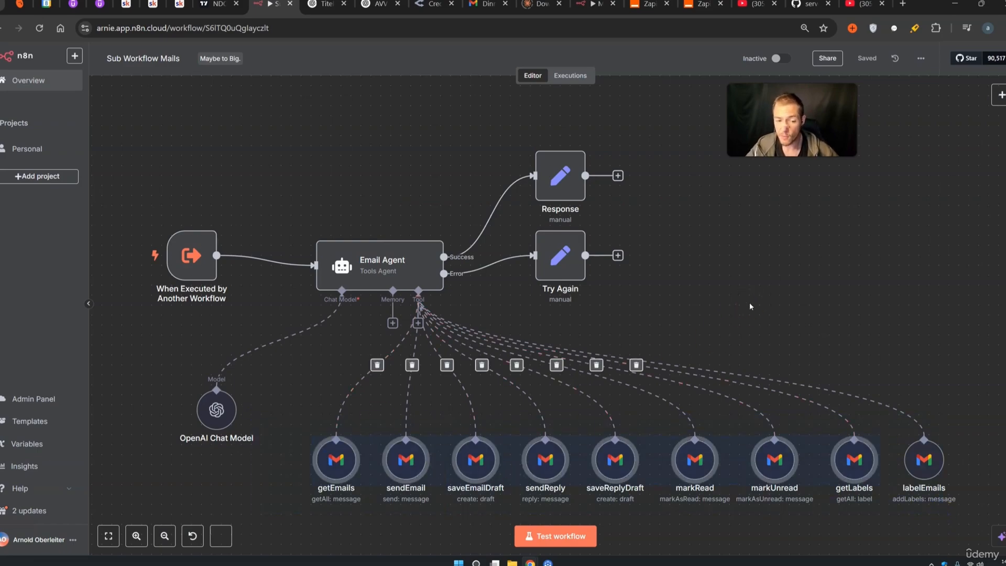
pyautogui.click(750, 298)
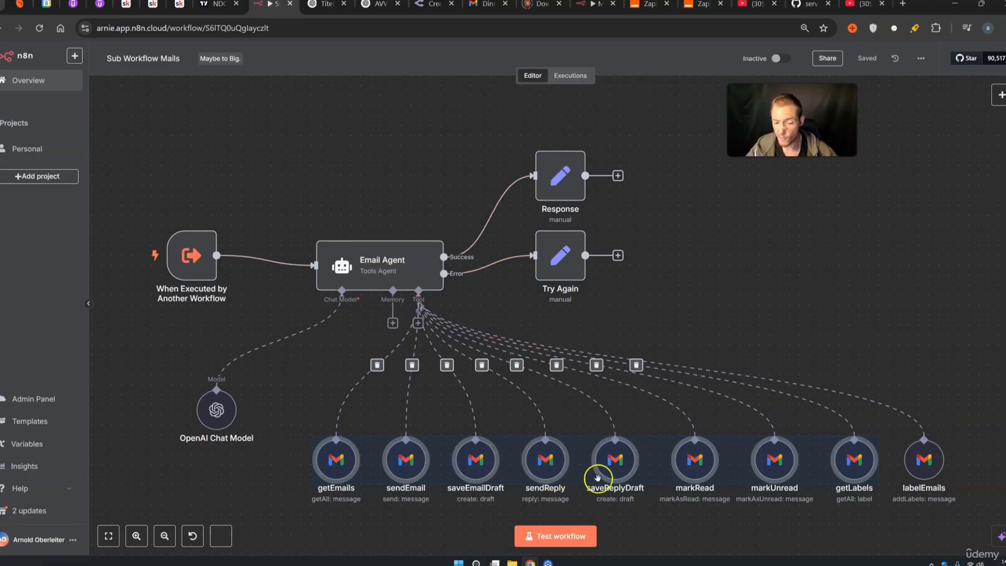
pyautogui.moveTo(260, 187); pyautogui.dragTo(456, 316)
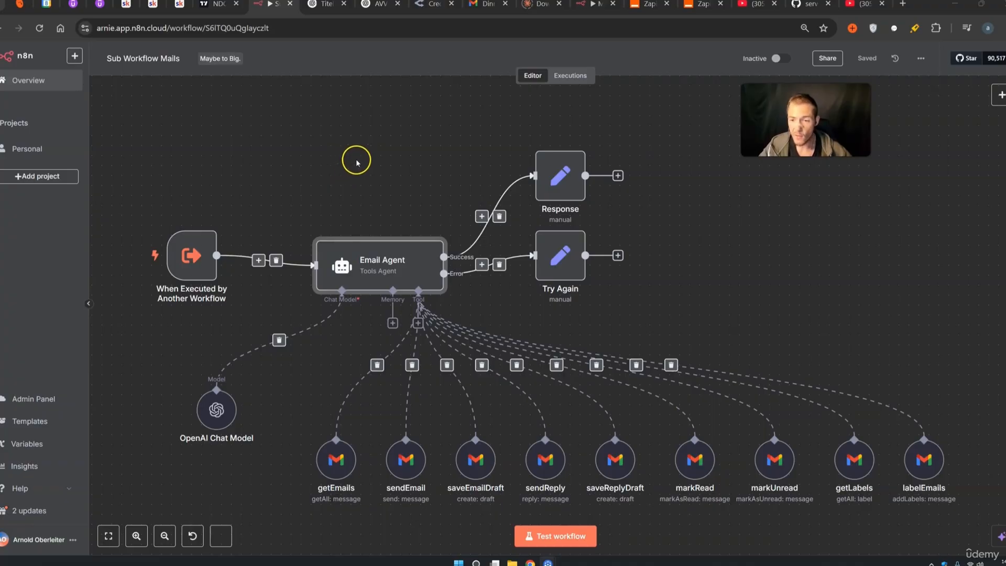
pyautogui.click(139, 178)
pyautogui.moveTo(140, 178); pyautogui.dragTo(242, 332)
pyautogui.click(298, 166)
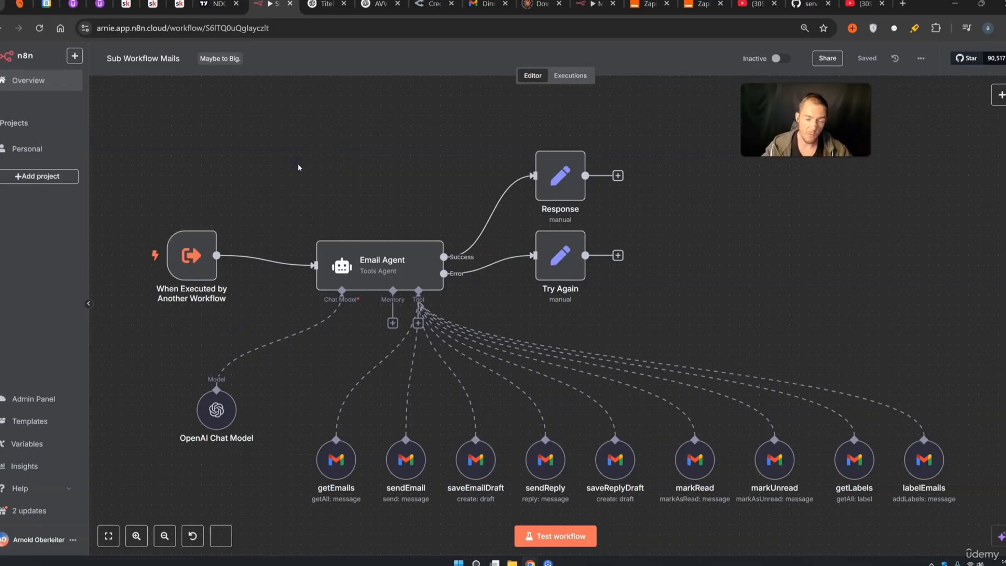
pyautogui.moveTo(137, 177); pyautogui.dragTo(150, 219)
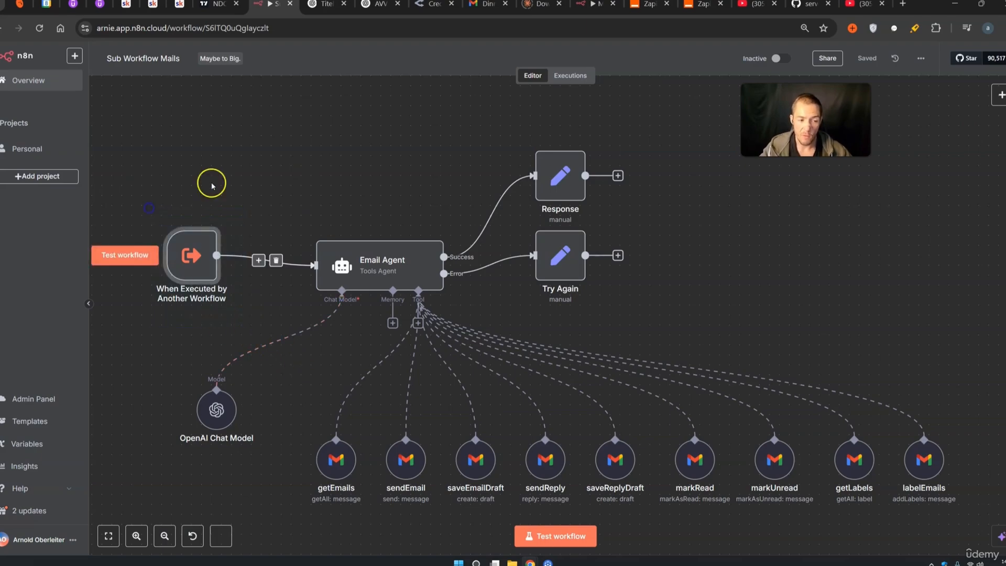
pyautogui.click(238, 174)
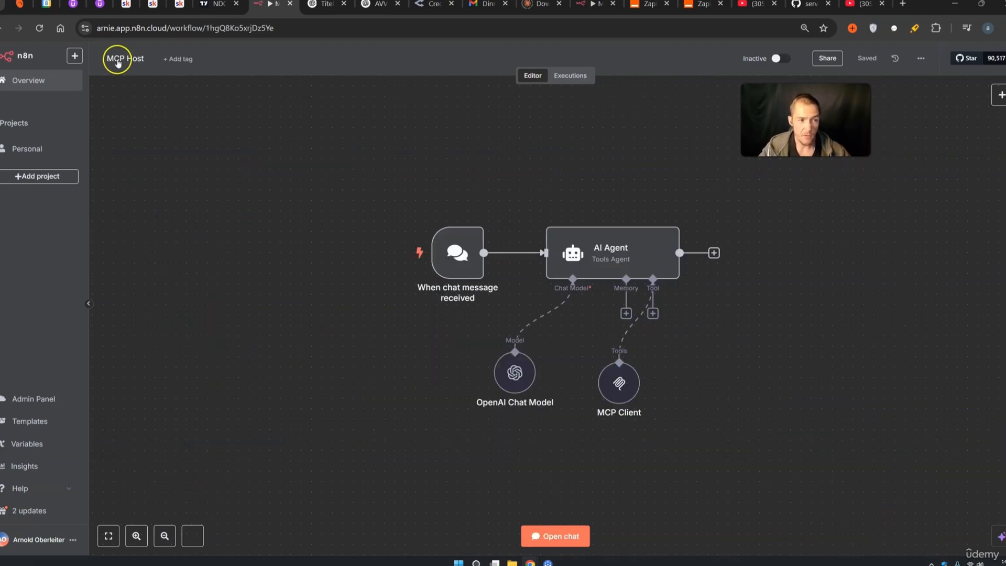
# Attach an MCP Client Tool, MCP Client1, to the AI Agent
pyautogui.moveTo(512, 347)
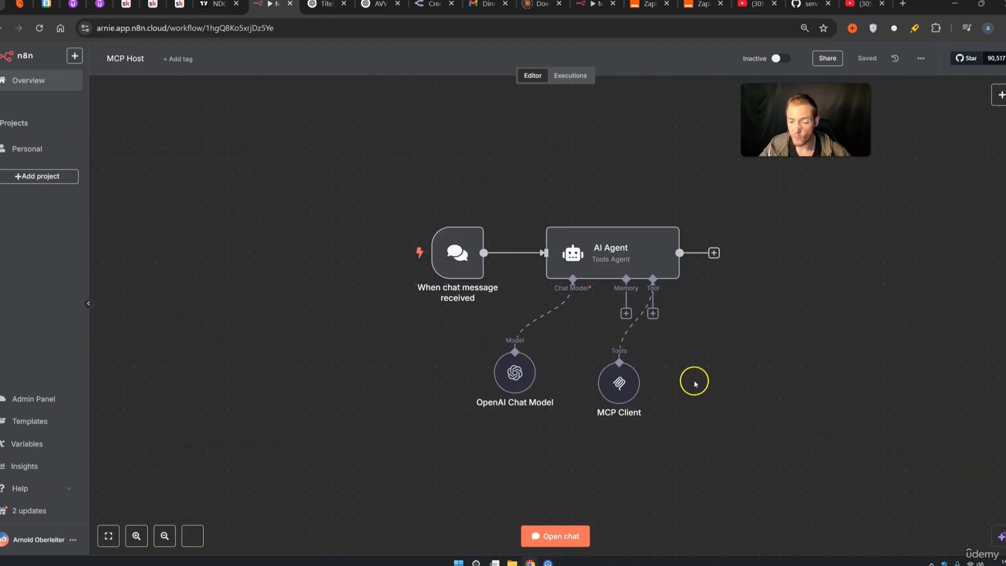
pyautogui.click(653, 313)
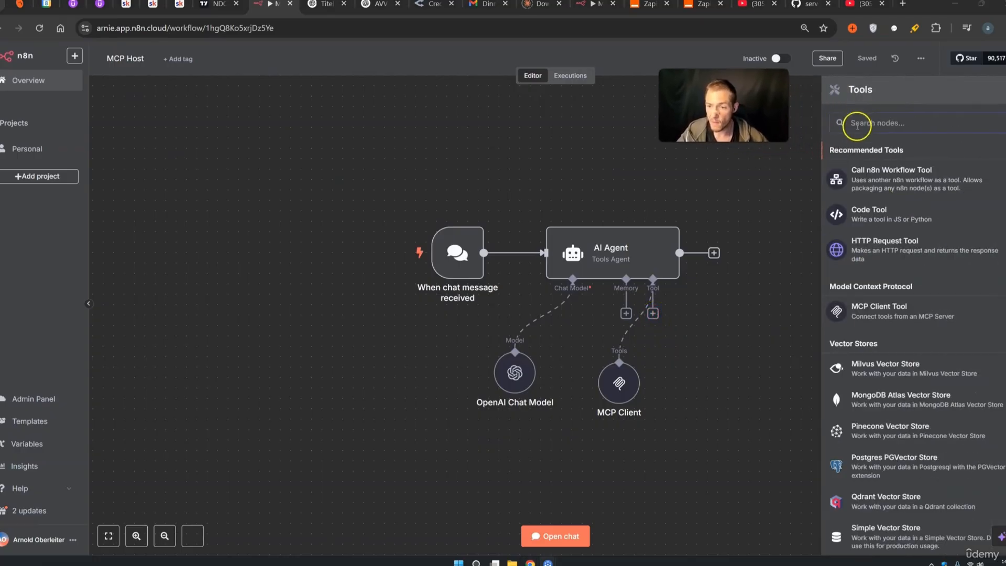
pyautogui.write('mcp')
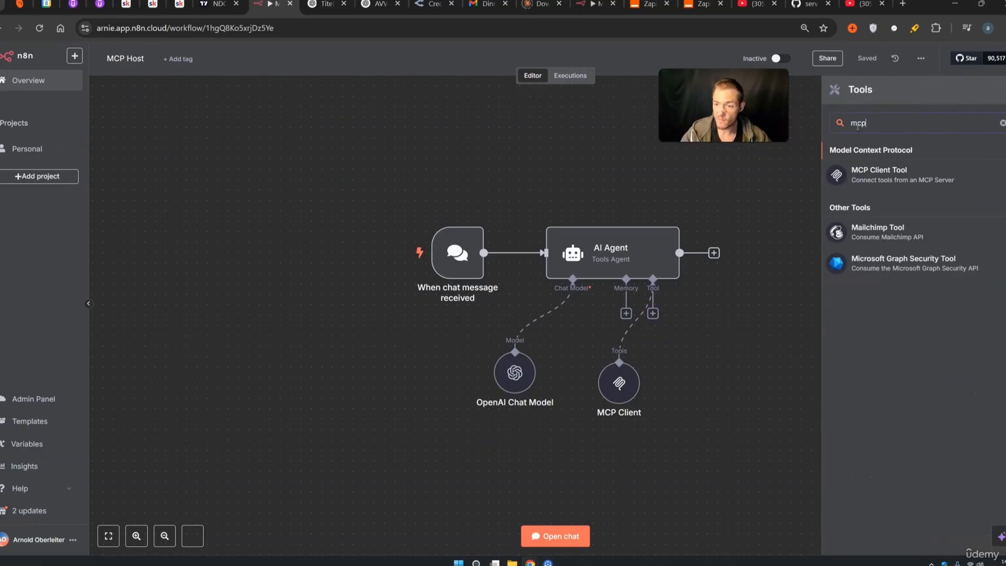
pyautogui.click(868, 169)
pyautogui.press('Escape')
# Add a second MCP Client Tool, MCP Client2, save MCP Host, and go to Personal workflows
pyautogui.click(653, 313)
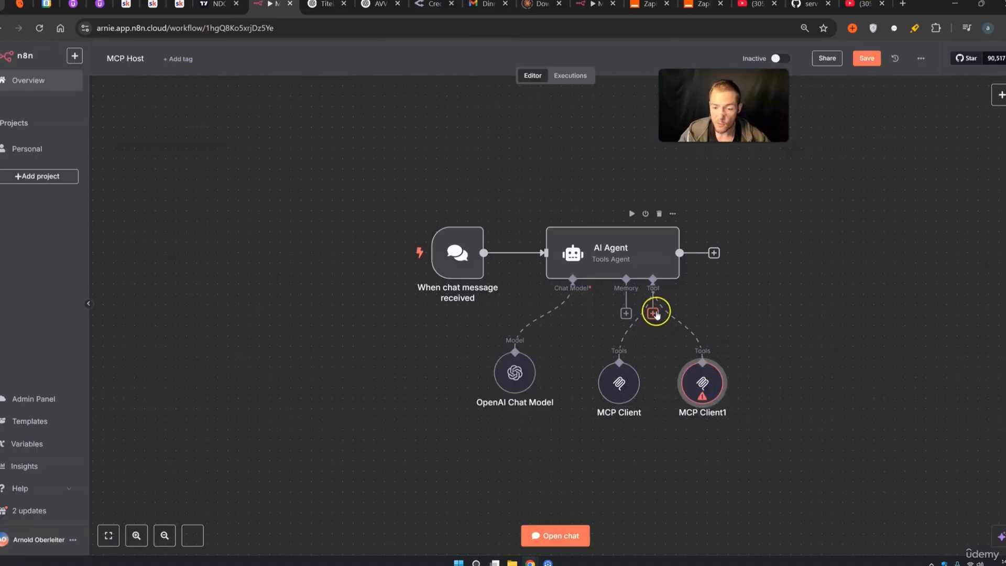
pyautogui.write('mcp')
pyautogui.click(885, 169)
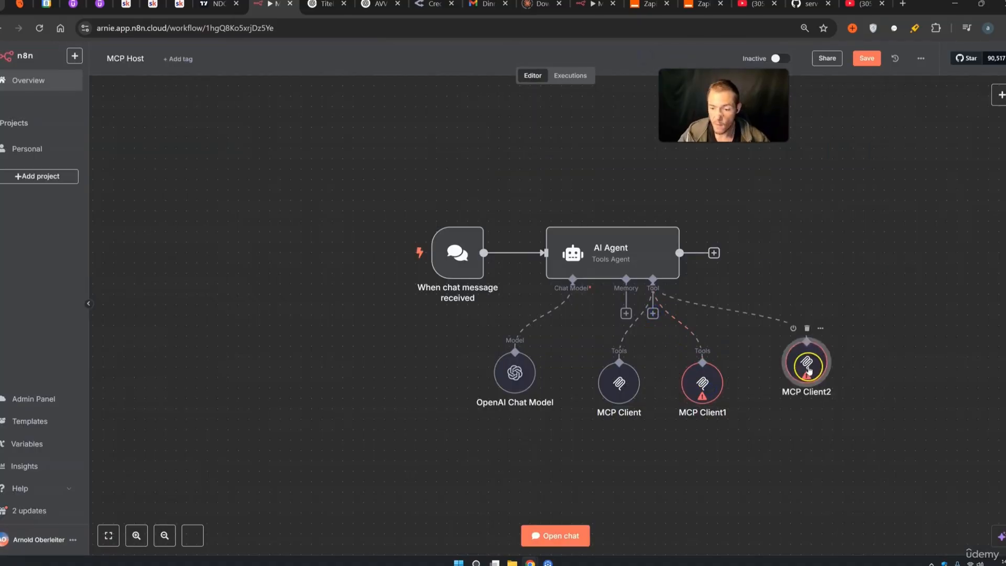
pyautogui.moveTo(807, 373); pyautogui.dragTo(802, 399)
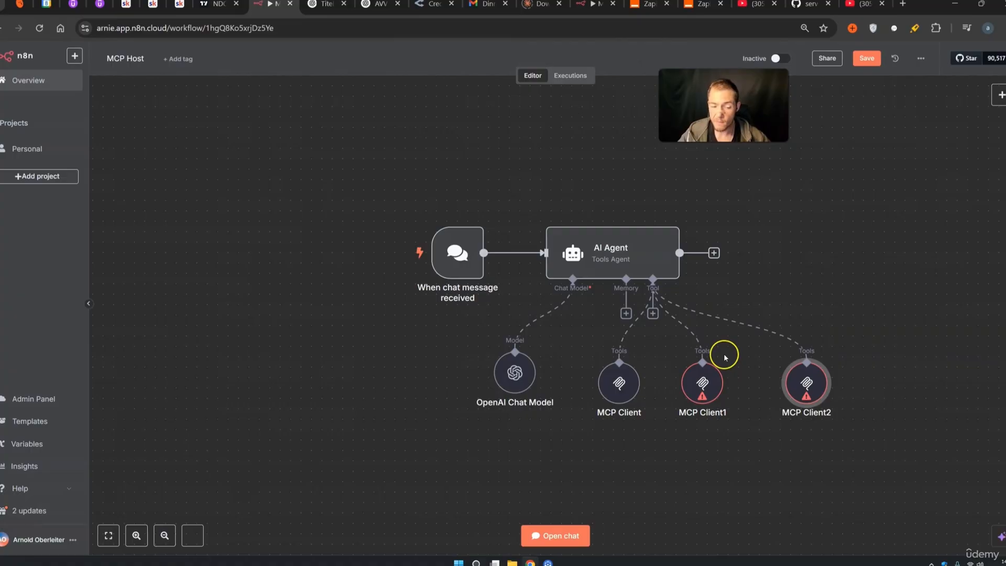
pyautogui.click(866, 58)
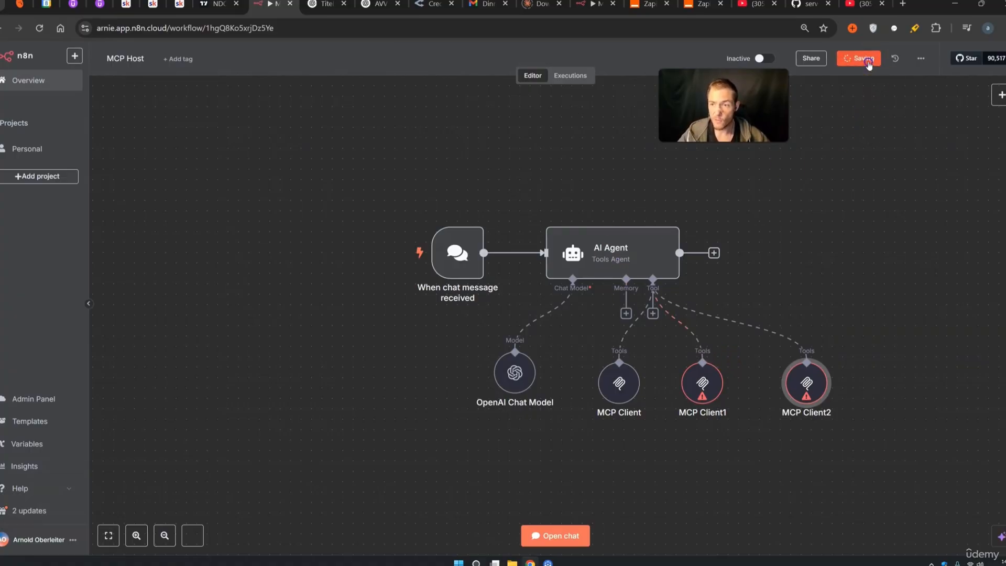
pyautogui.click(32, 147)
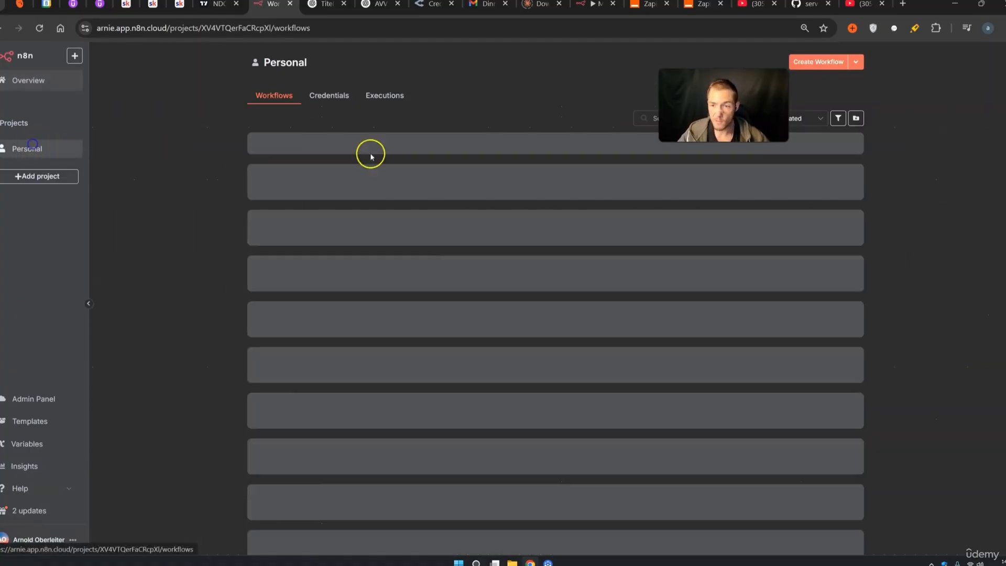
# Create a new workflow starting with an MCP Server Trigger
pyautogui.click(810, 68)
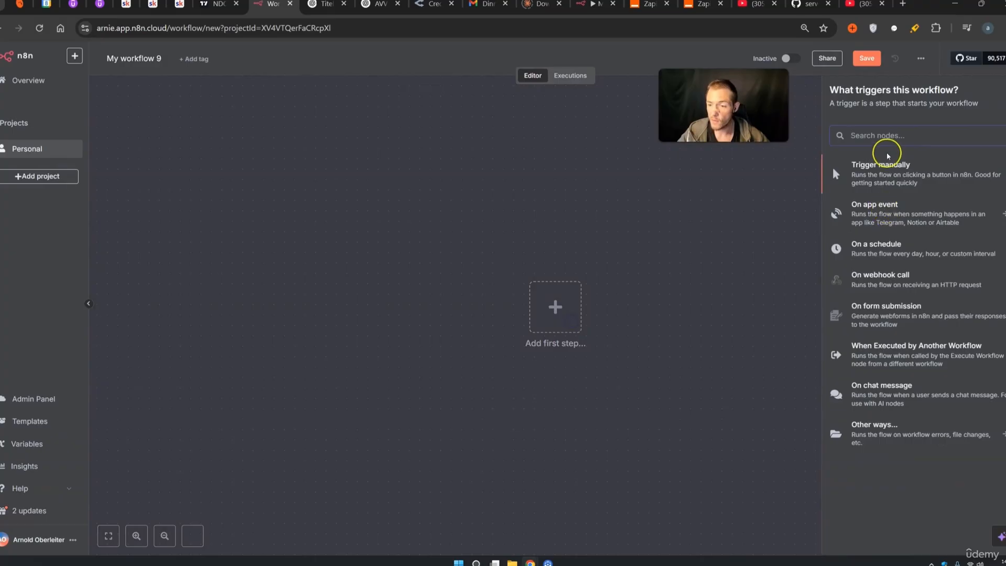
pyautogui.write('mcp')
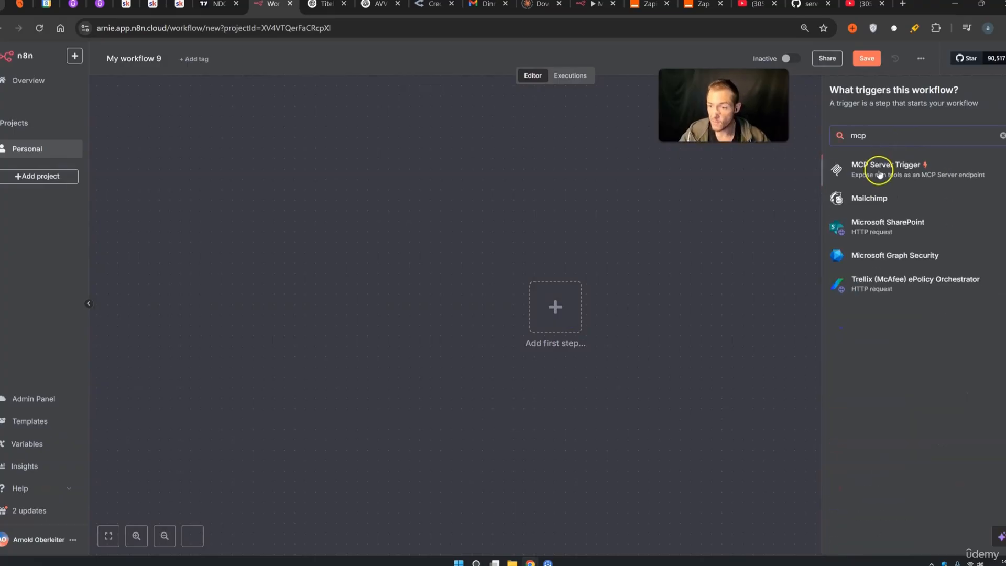
pyautogui.click(882, 168)
pyautogui.click(635, 73)
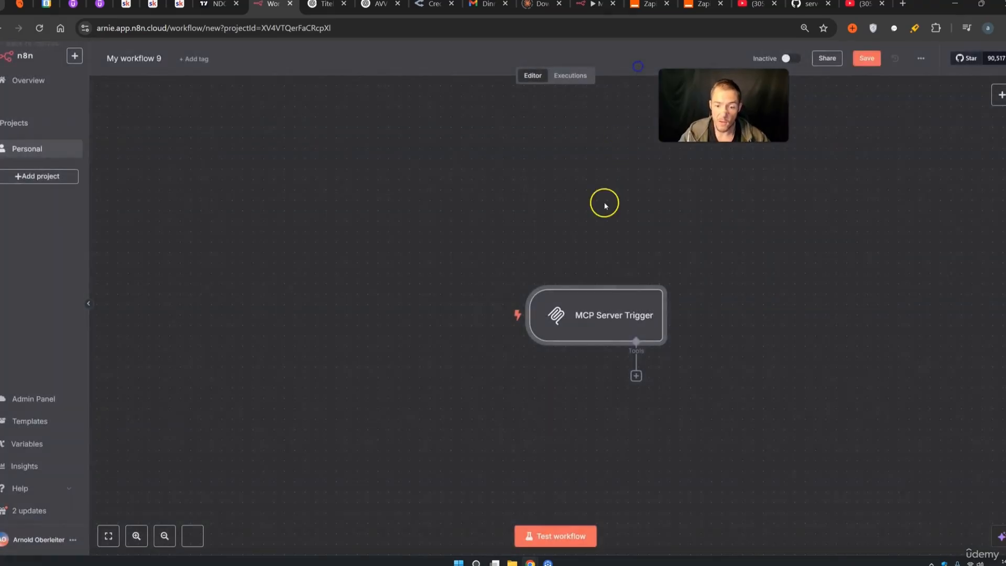
# Attach a Gmail Tool to the MCP Server Trigger
pyautogui.click(636, 376)
pyautogui.write('gma')
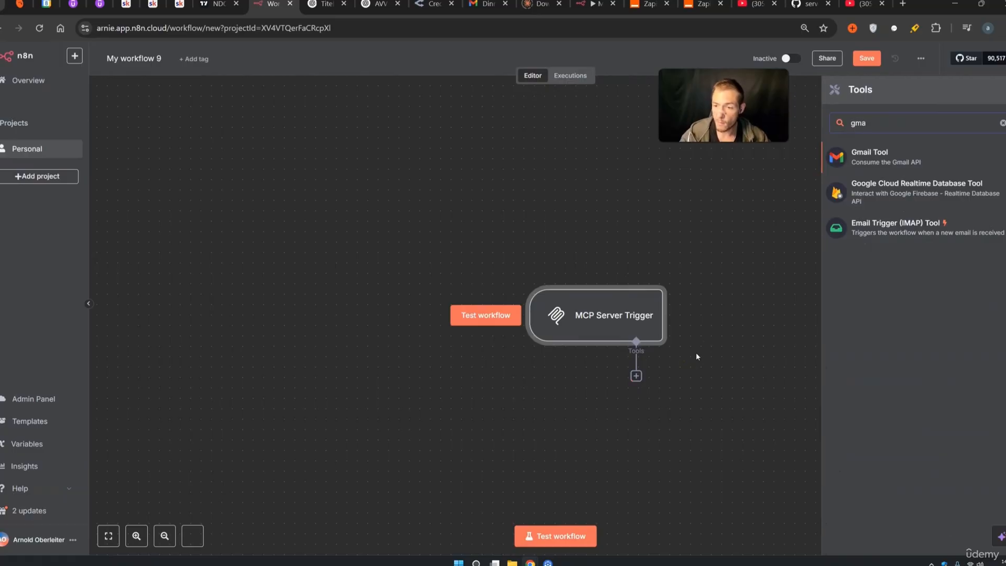
pyautogui.click(891, 166)
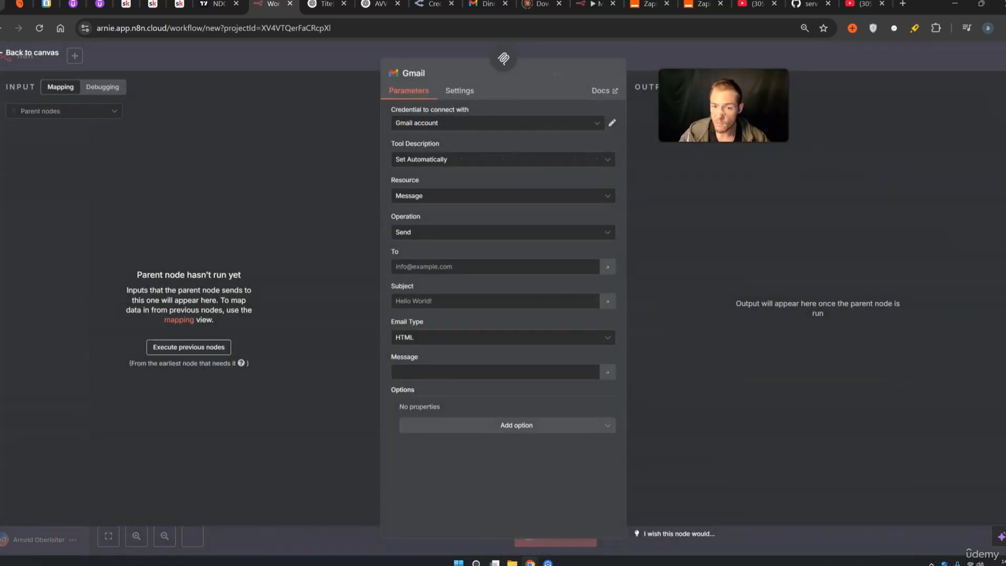
pyautogui.click(690, 65)
# Duplicate the Gmail tool as Gmail1, placing it to the right of Gmail
pyautogui.click(616, 391)
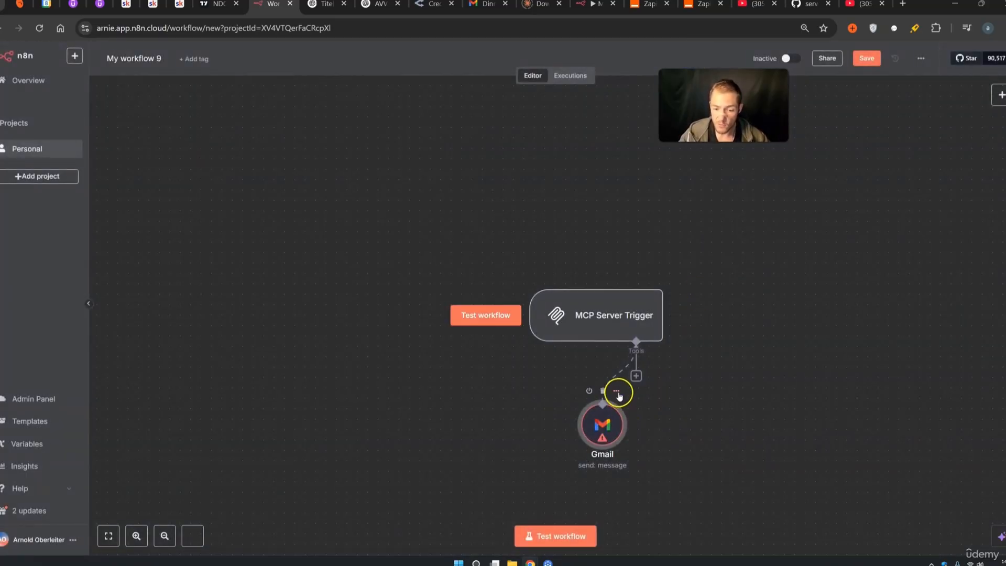
pyautogui.click(586, 291)
pyautogui.moveTo(591, 351); pyautogui.dragTo(694, 425)
pyautogui.moveTo(786, 505); pyautogui.dragTo(467, 277)
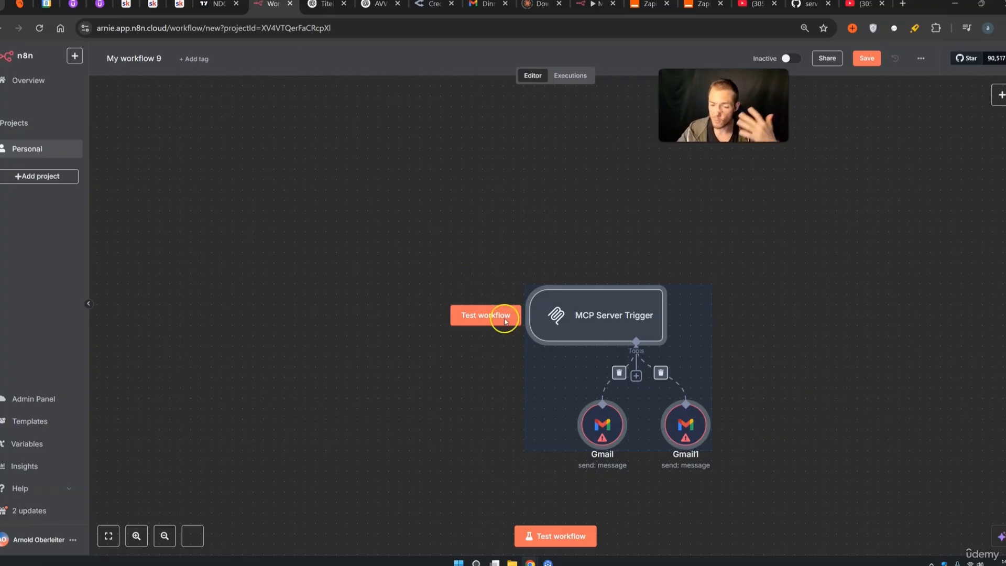
pyautogui.click(789, 483)
pyautogui.moveTo(651, 441); pyautogui.dragTo(474, 221)
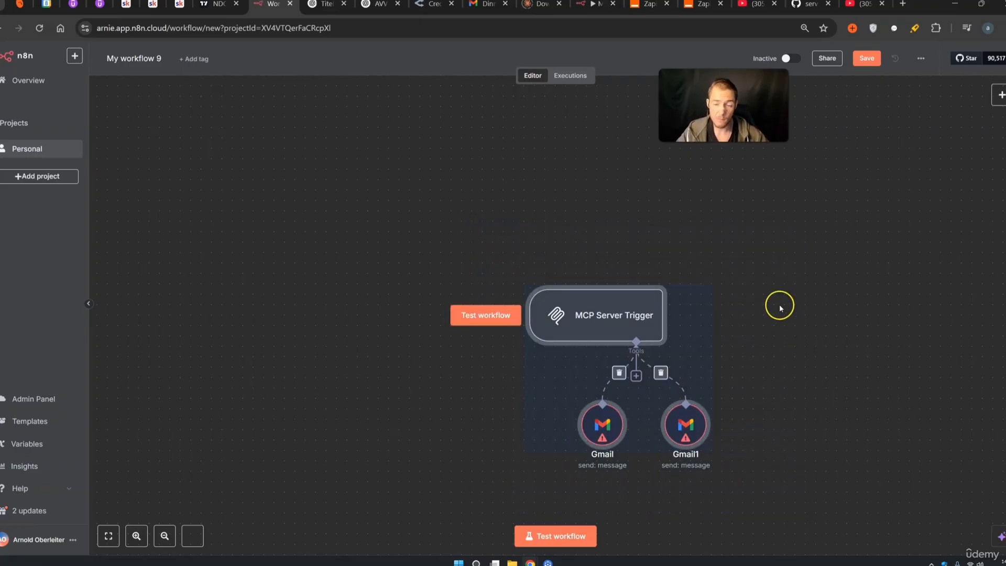
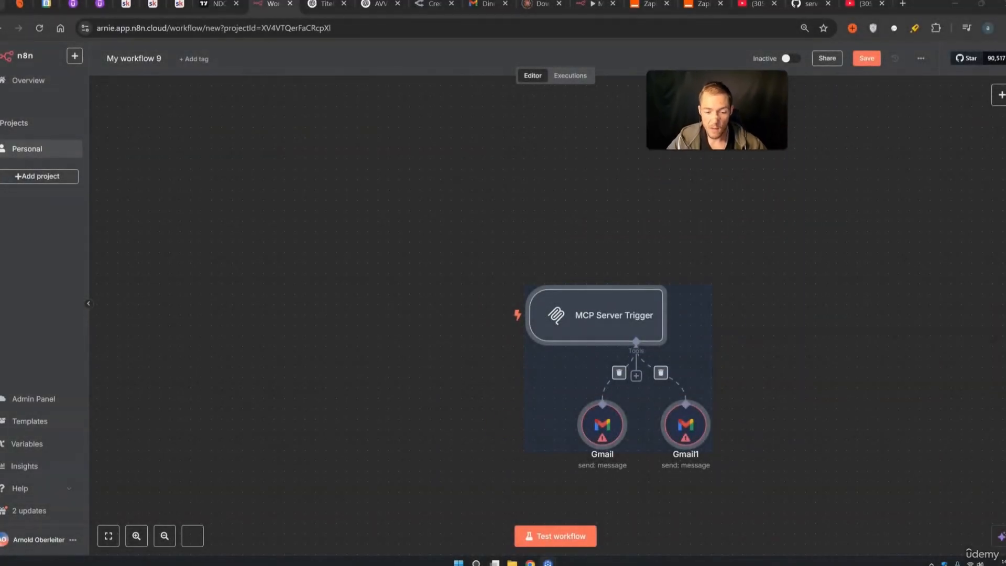
# Open the MCP Host workflow and review the SSE Endpoints of MCP Client1 and MCP Client2
pyautogui.moveTo(809, 488); pyautogui.dragTo(506, 308)
pyautogui.click(38, 146)
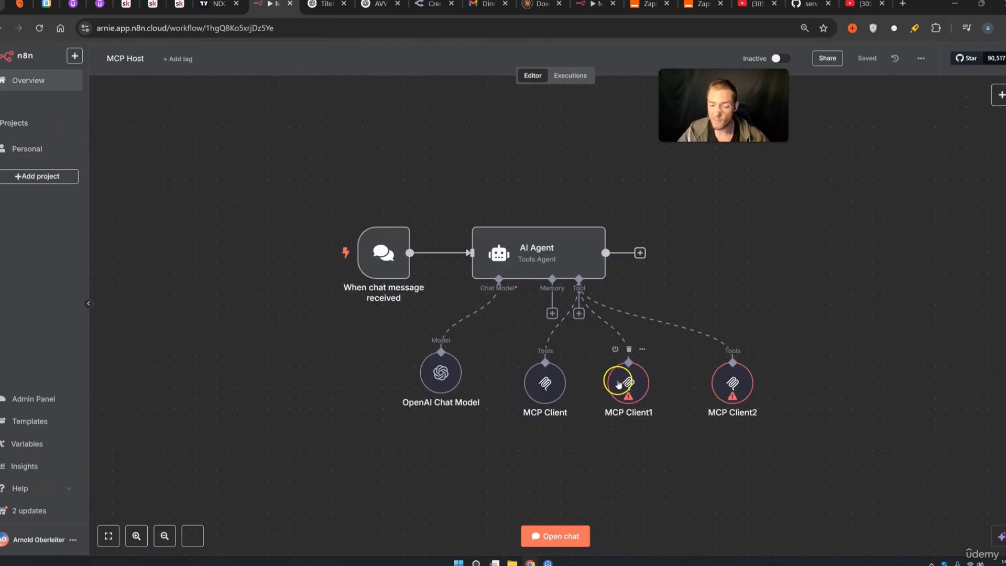
pyautogui.doubleClick(619, 384)
pyautogui.click(447, 127)
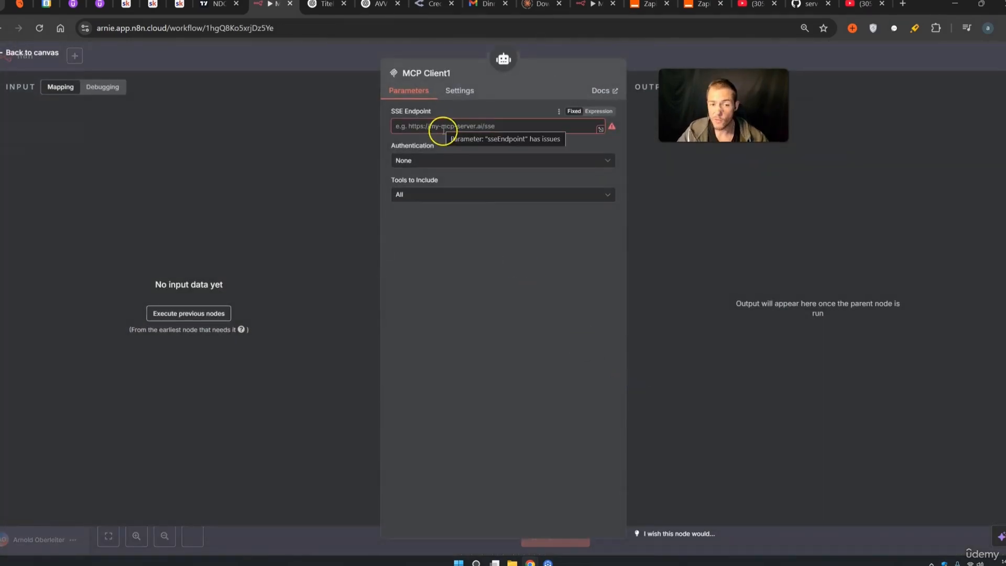
pyautogui.click(670, 62)
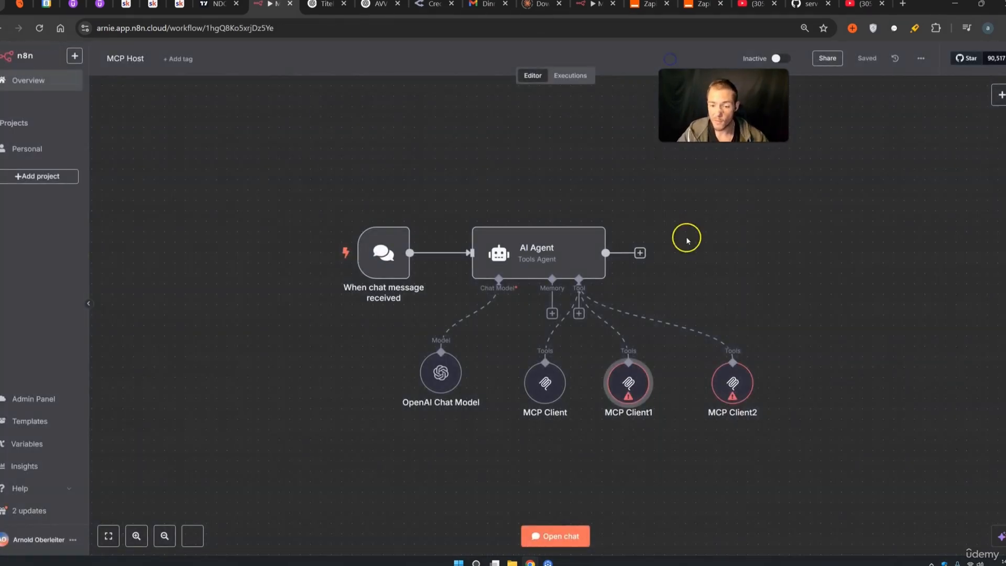
pyautogui.doubleClick(725, 381)
pyautogui.click(483, 131)
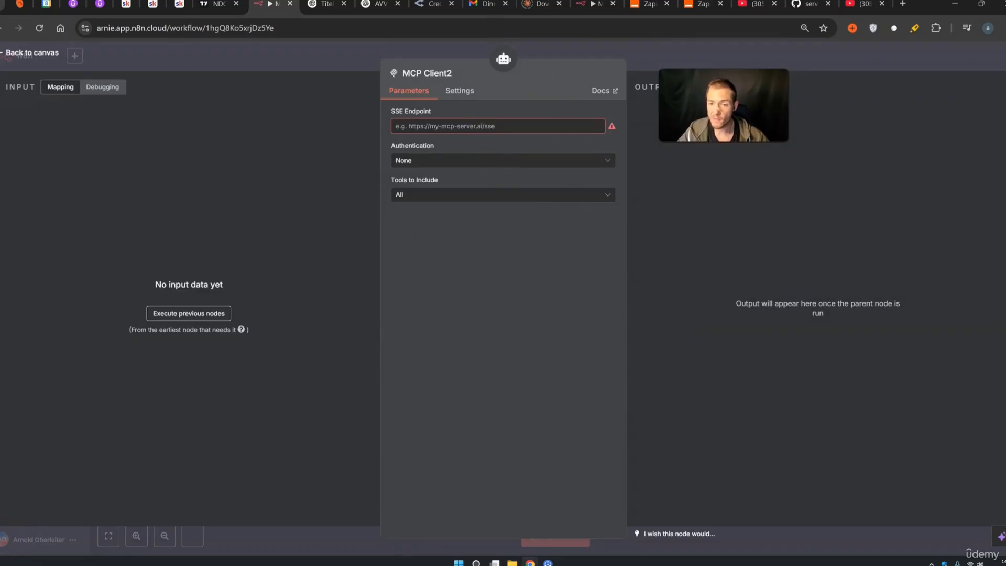
pyautogui.click(747, 66)
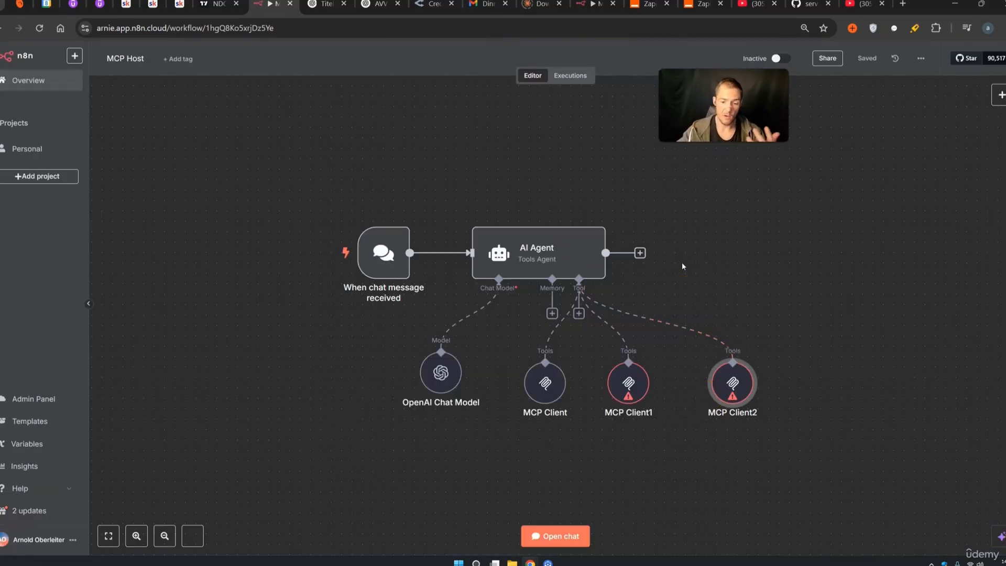
# Select then deselect the three MCP Client nodes, and switch to the awesome-mcp-servers GitHub page
pyautogui.moveTo(794, 450); pyautogui.dragTo(509, 340)
pyautogui.click(799, 265)
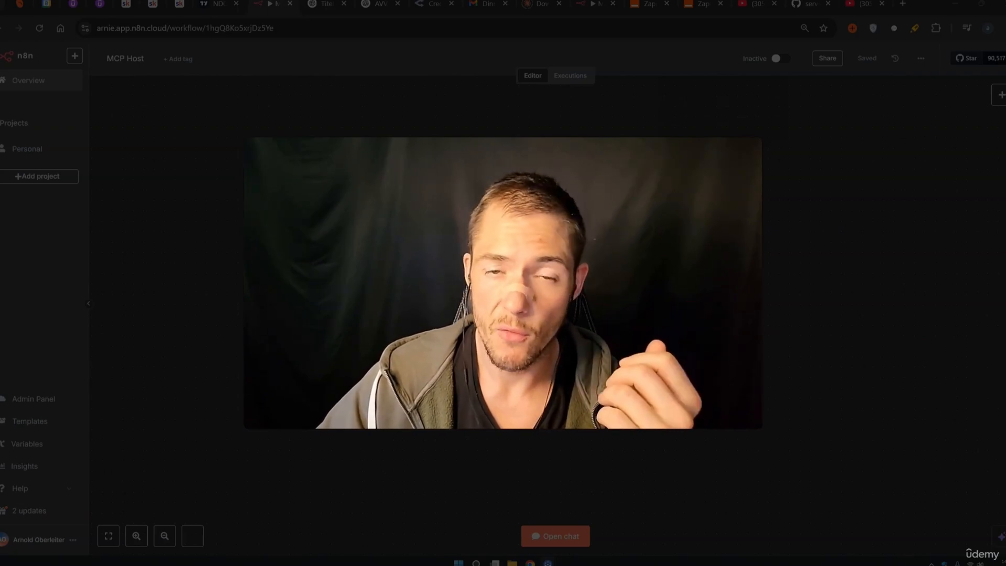
pyautogui.moveTo(203, 63); pyautogui.dragTo(108, 62)
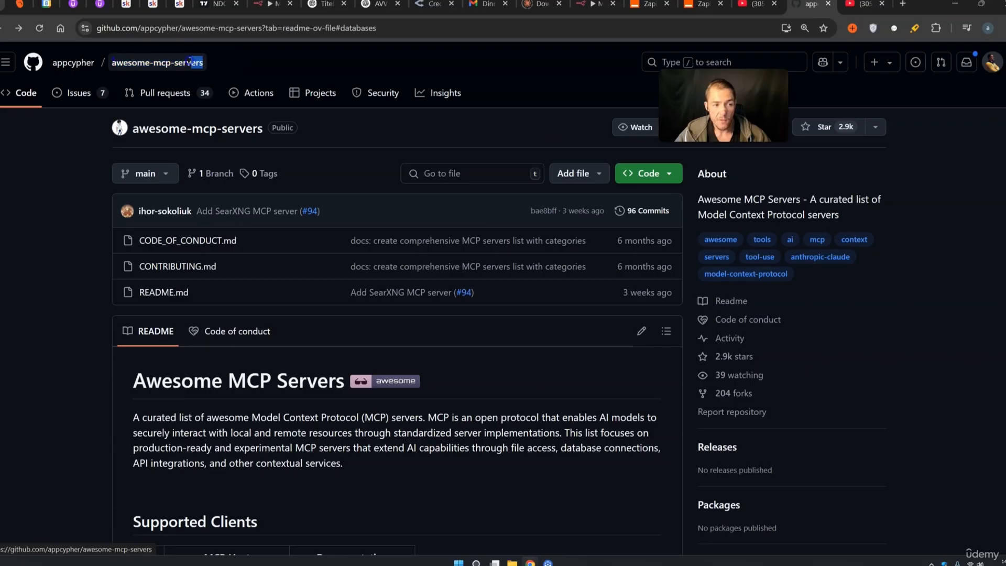
# Scroll to Server Implementations, jump to Databases, and open the PostgreSQL server entry
pyautogui.scroll(-6, 96, 183)
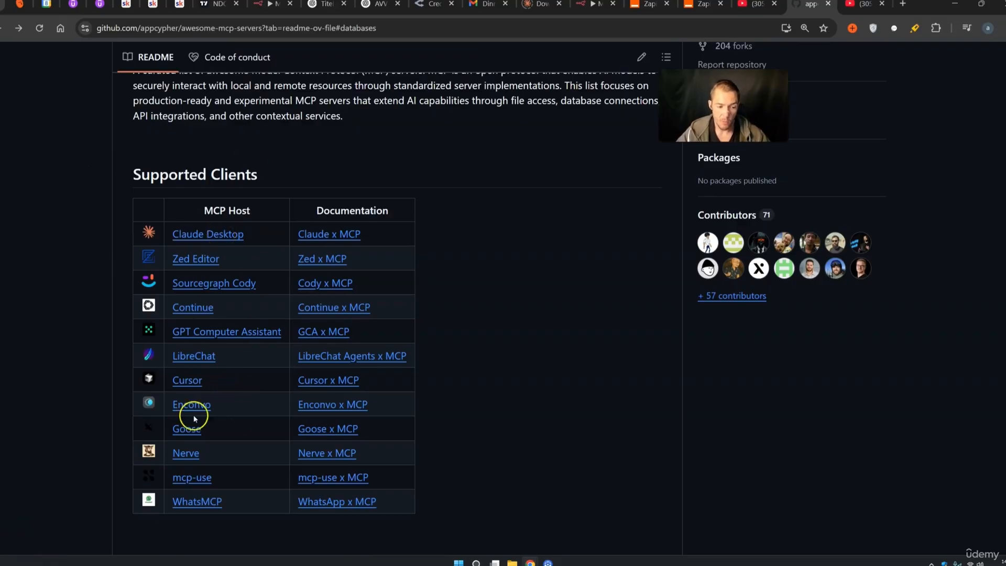
pyautogui.scroll(-8, 236, 377)
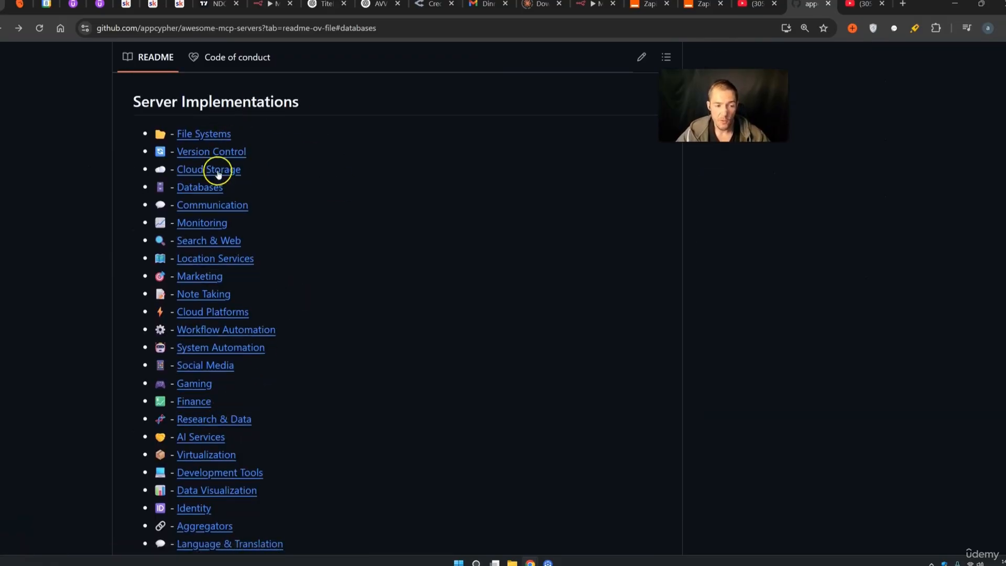
pyautogui.click(210, 189)
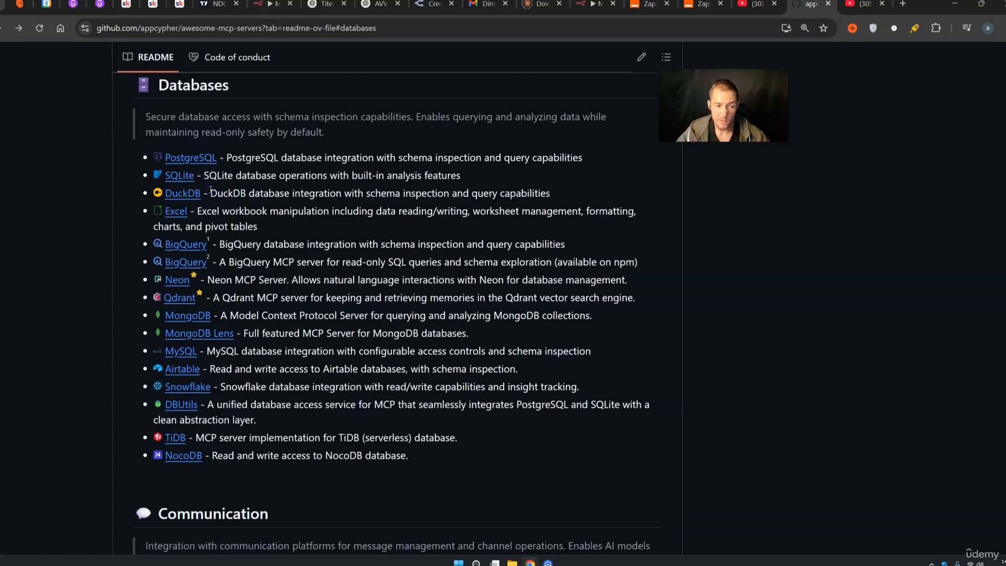
pyautogui.click(192, 158)
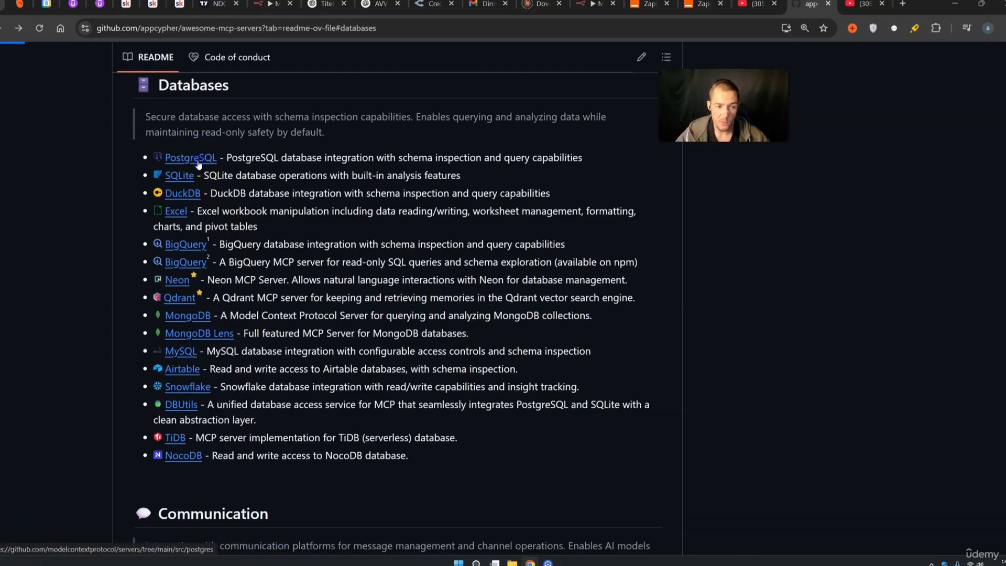
# Select PostgreSQL's Docker config JSON, then return to the README and scroll to Monitoring
pyautogui.scroll(-15, 382, 243)
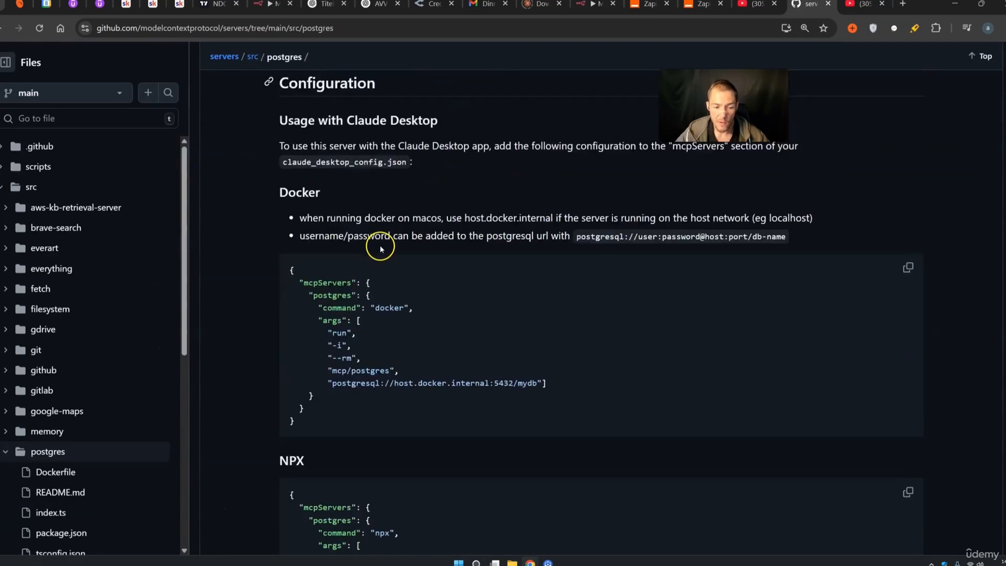
pyautogui.moveTo(413, 359); pyautogui.dragTo(274, 231)
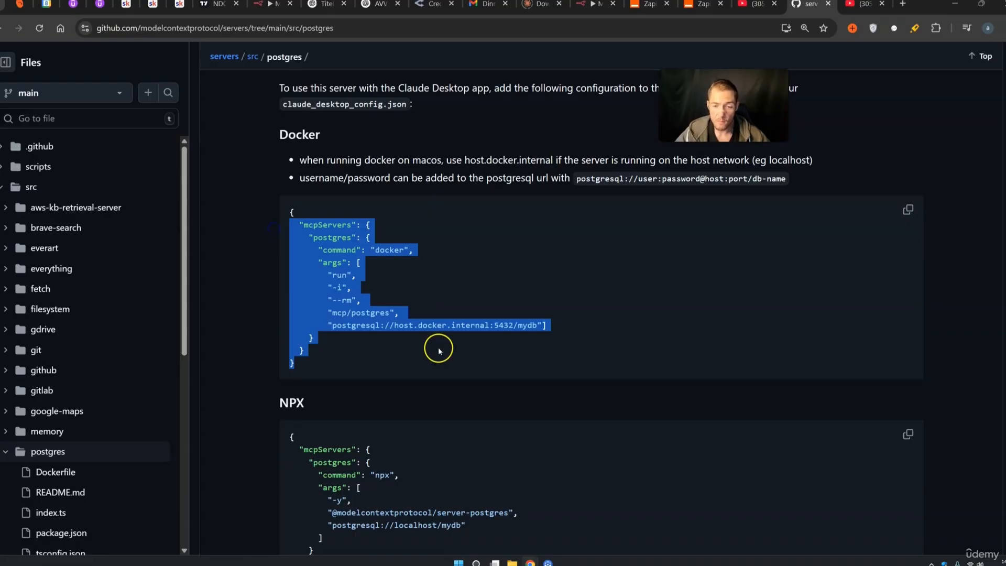
pyautogui.click(3, 32)
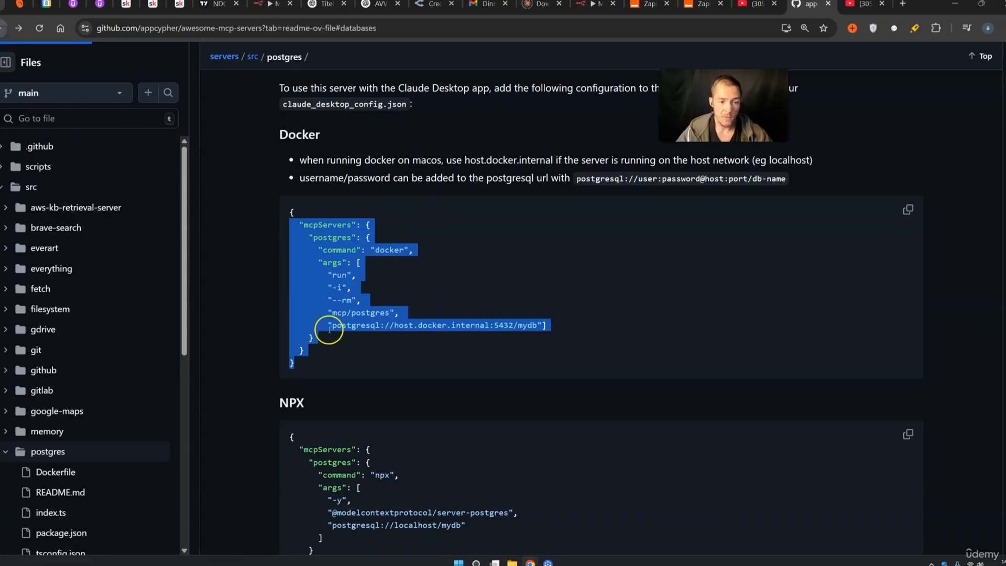
pyautogui.scroll(-8, 362, 362)
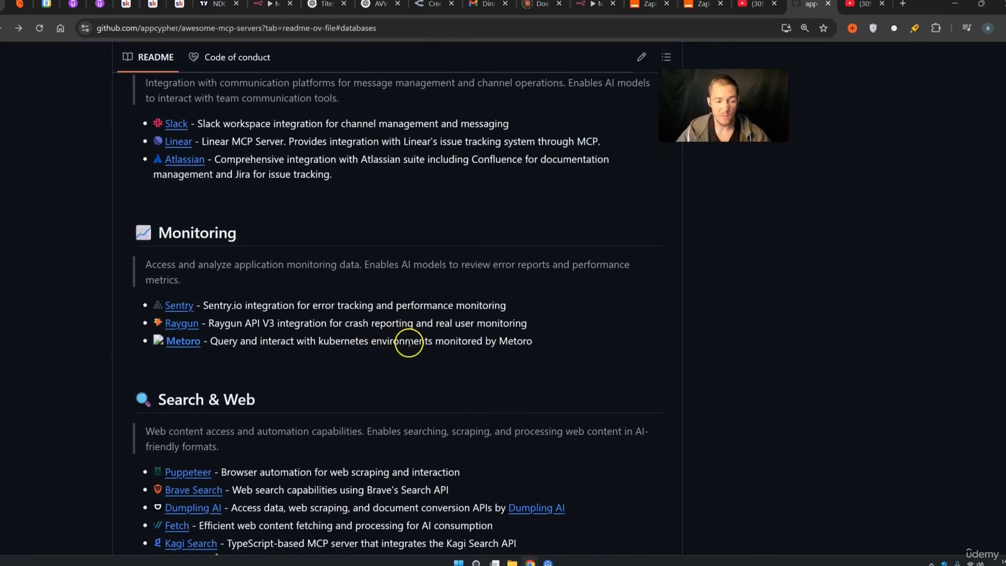
# Scroll the punkpeye README down to its database servers, nudging the MCP Server Trigger in n8n meanwhile
pyautogui.click(282, 9)
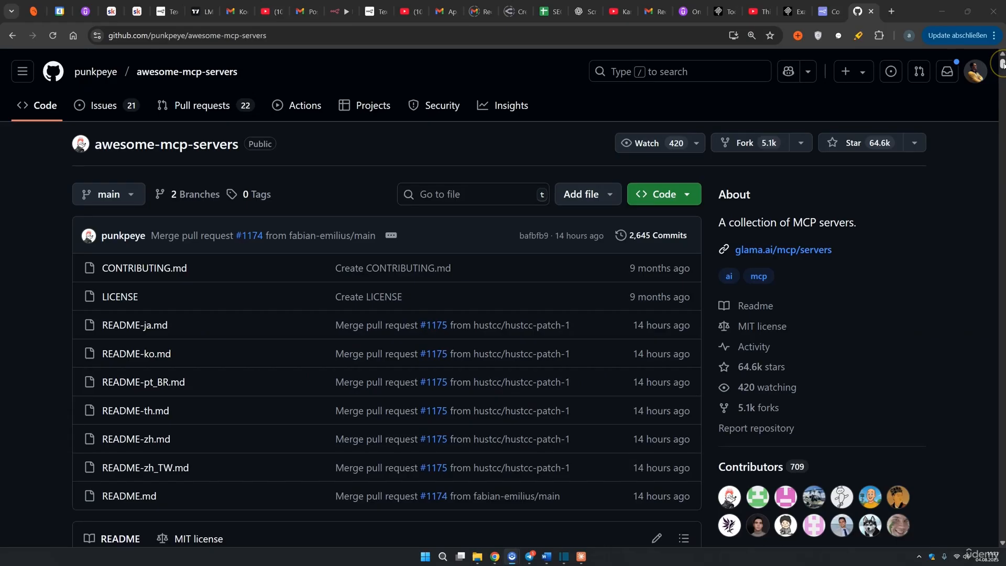
pyautogui.moveTo(1001, 63); pyautogui.dragTo(1001, 88)
pyautogui.moveTo(1000, 90); pyautogui.dragTo(1000, 136)
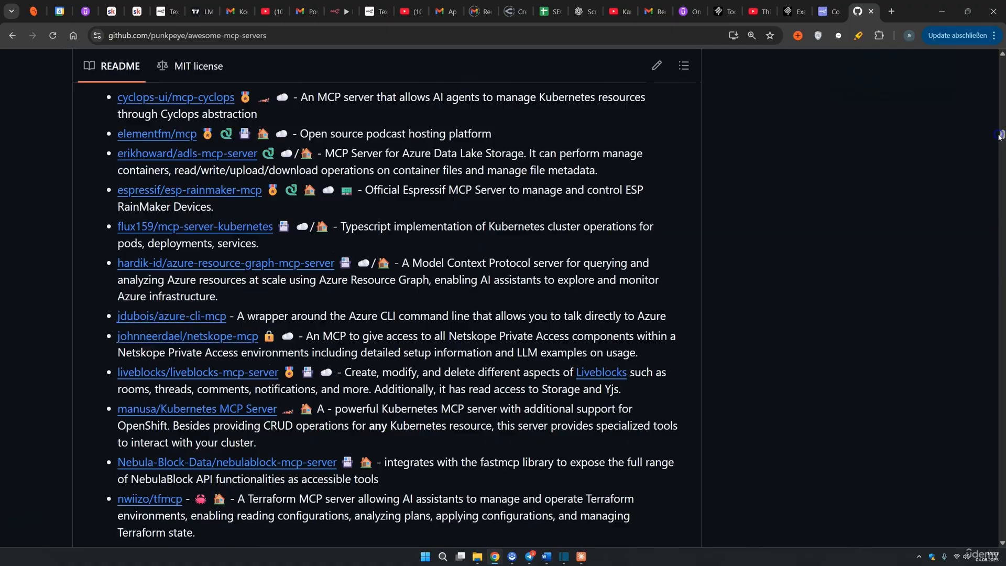
pyautogui.click(341, 12)
pyautogui.moveTo(436, 310); pyautogui.dragTo(459, 309)
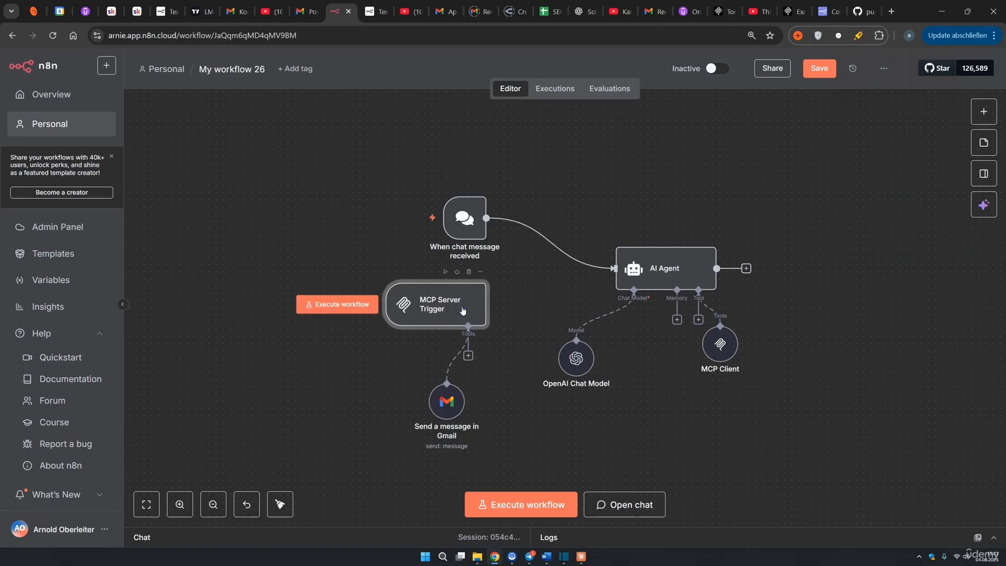
pyautogui.moveTo(1000, 136); pyautogui.dragTo(1002, 199)
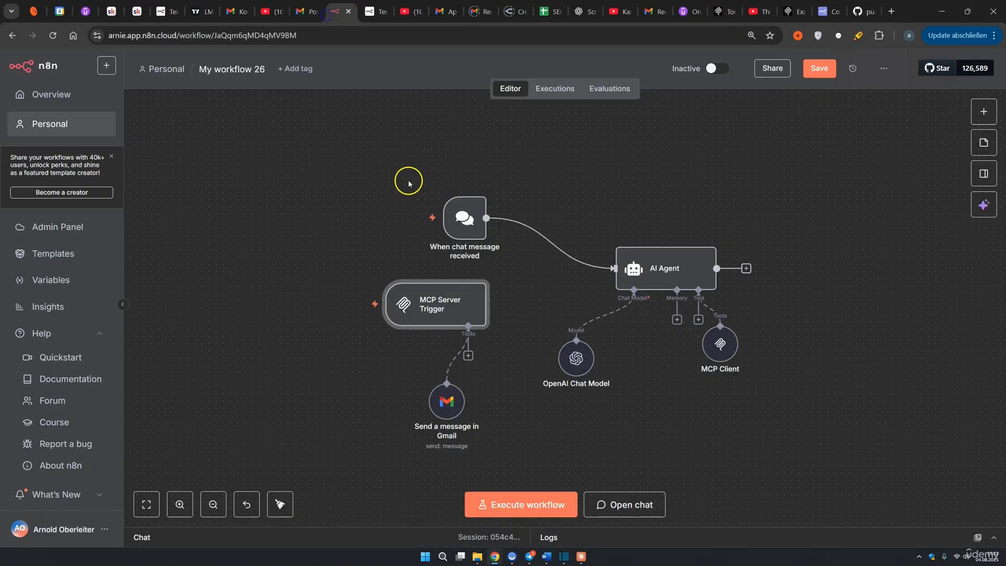
# Return to My workflow 26 in n8n and clear the node selection
pyautogui.click(336, 11)
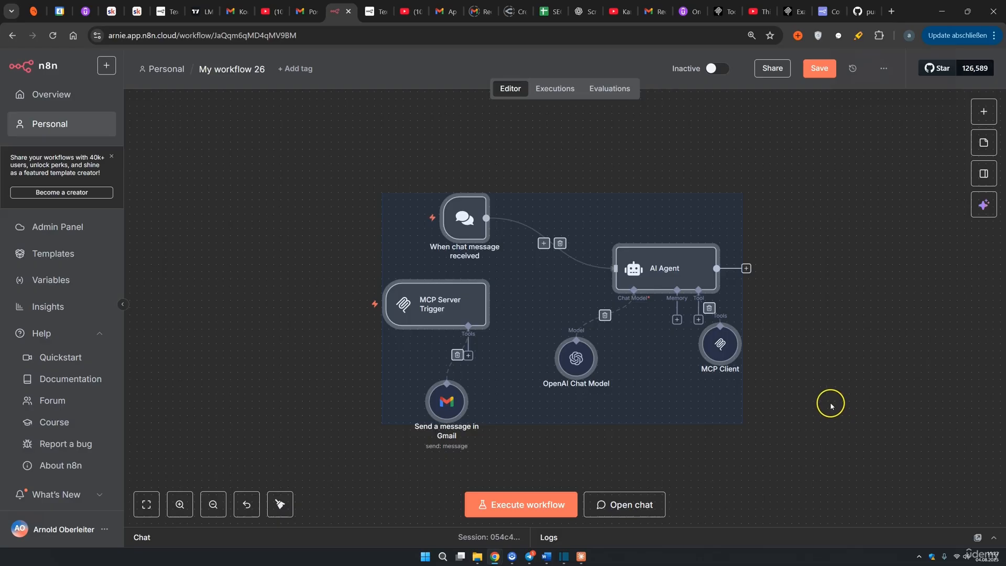
pyautogui.click(229, 350)
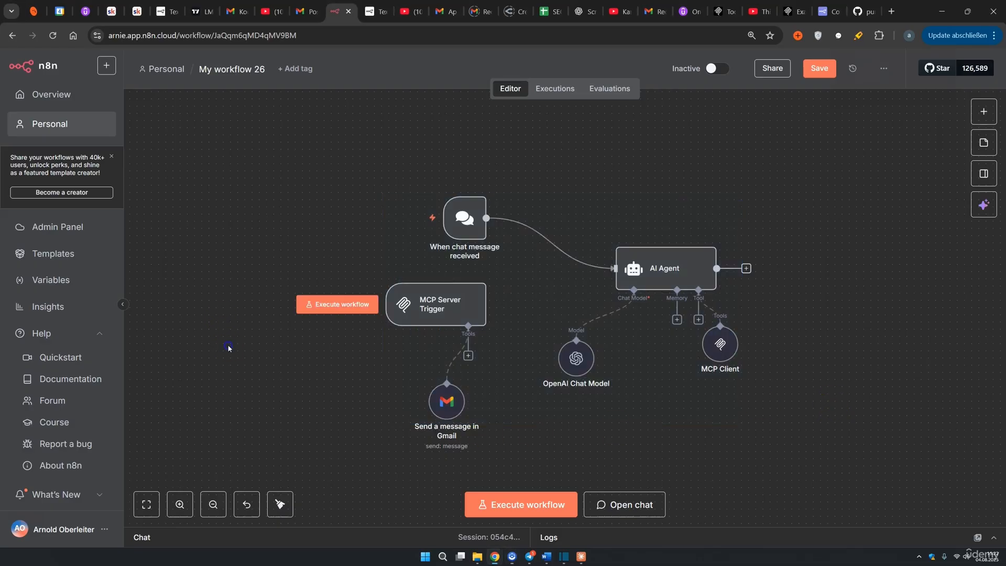